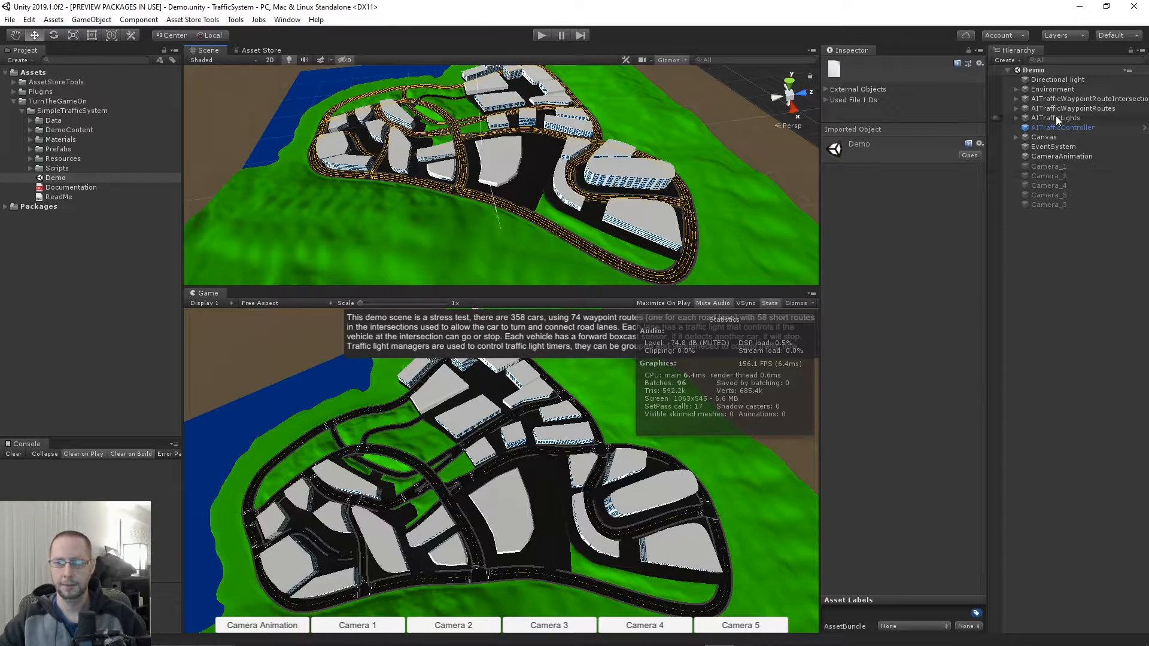
- Dock the Game, Scene and Asset Store views in one tab group, show the Scene view and widen it
right_click(210, 51)
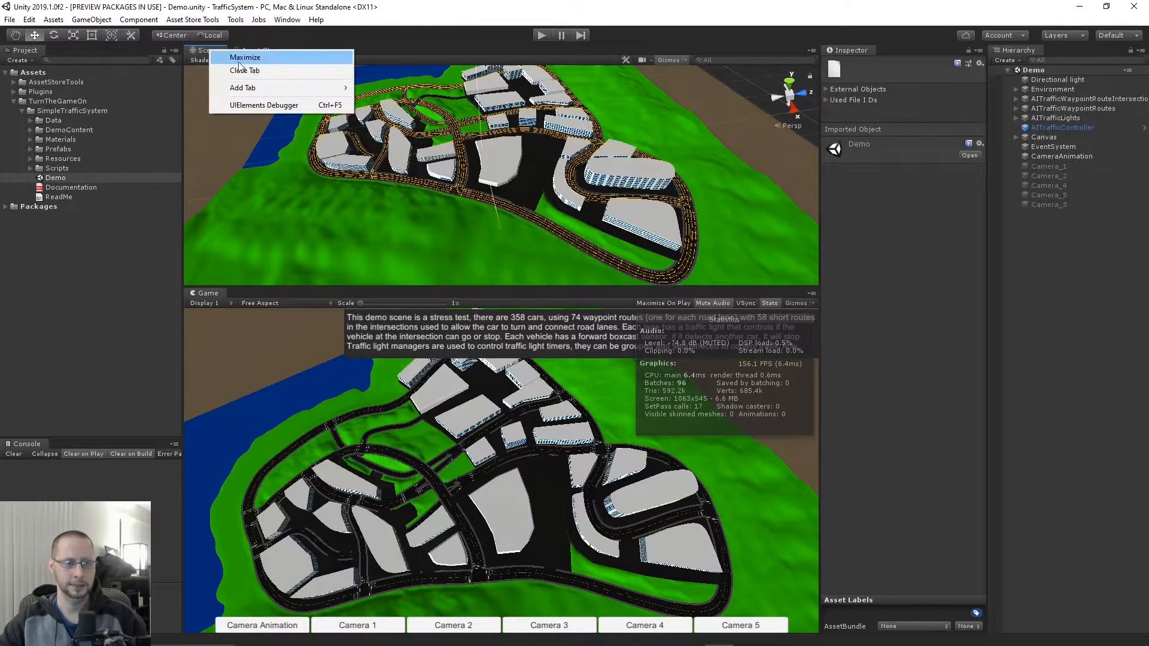
click(206, 50)
drag(206, 51, 278, 291)
drag(467, 288, 437, 35)
drag(214, 51, 295, 123)
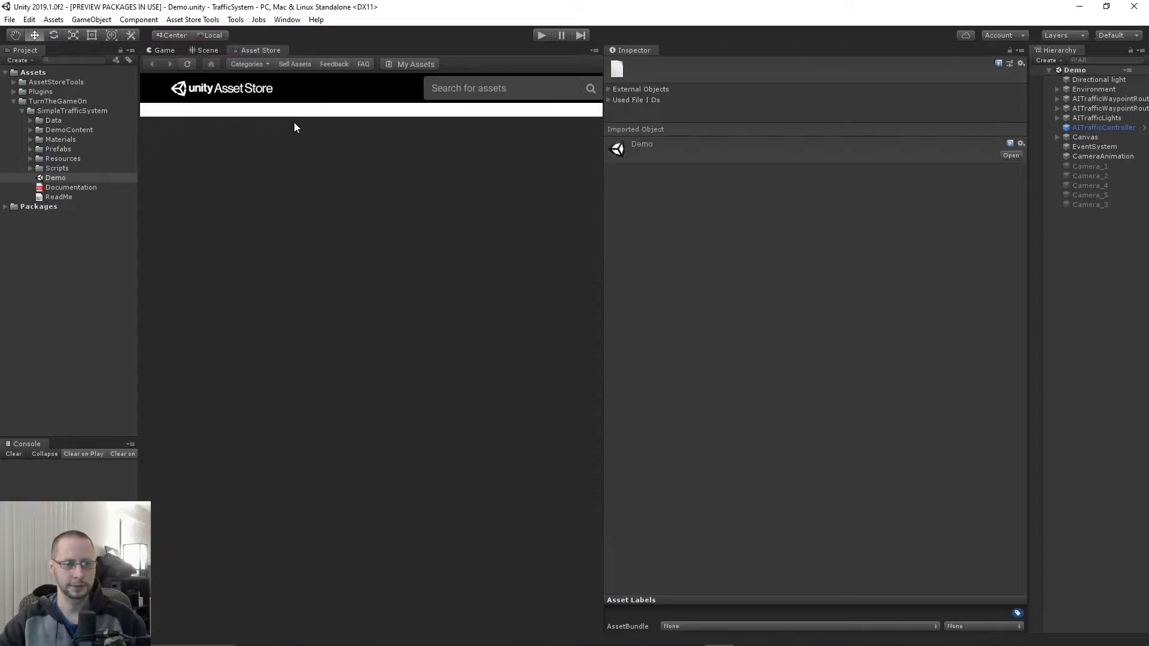
click(208, 51)
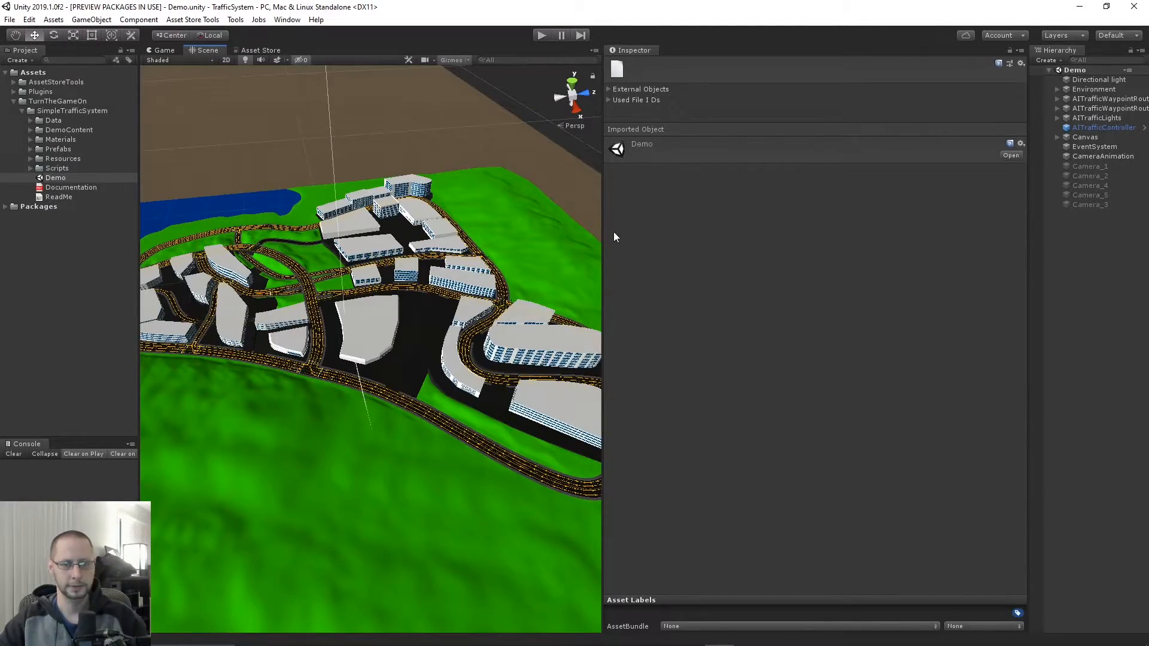
drag(600, 231, 941, 275)
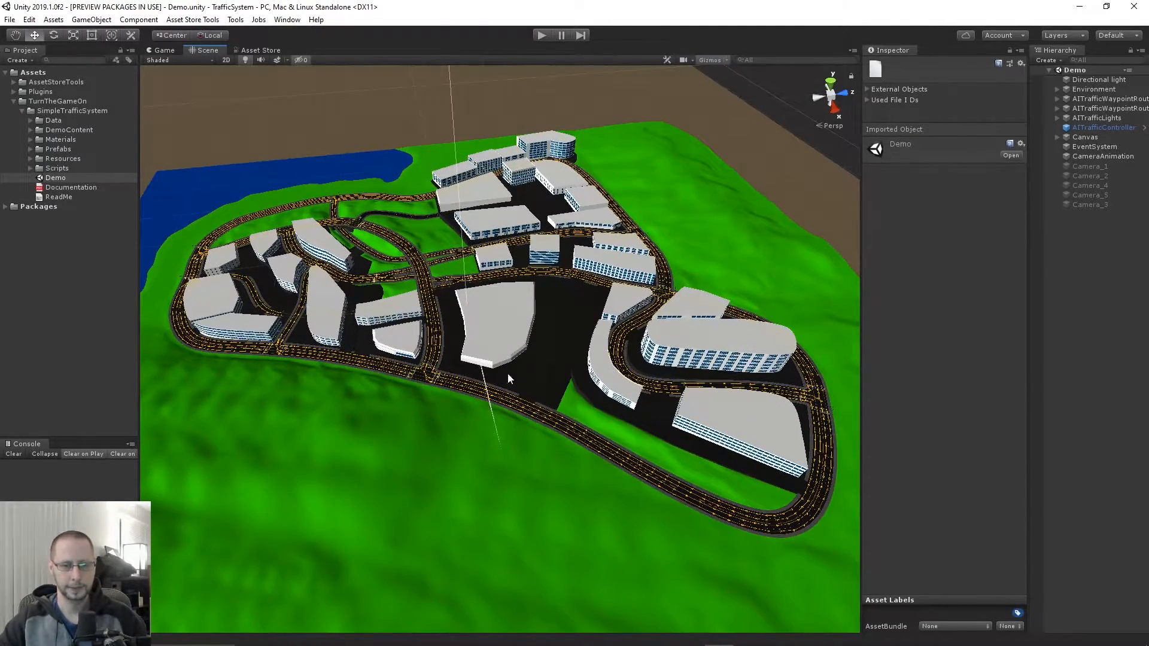
- Examine the demo city's roads, lane waypoint arrows and an intersection up close in the Scene view
scroll(604, 399, up, 4)
middle_drag(604, 400, 412, 280)
alt+drag(568, 309, 464, 256)
middle_drag(554, 318, 468, 309)
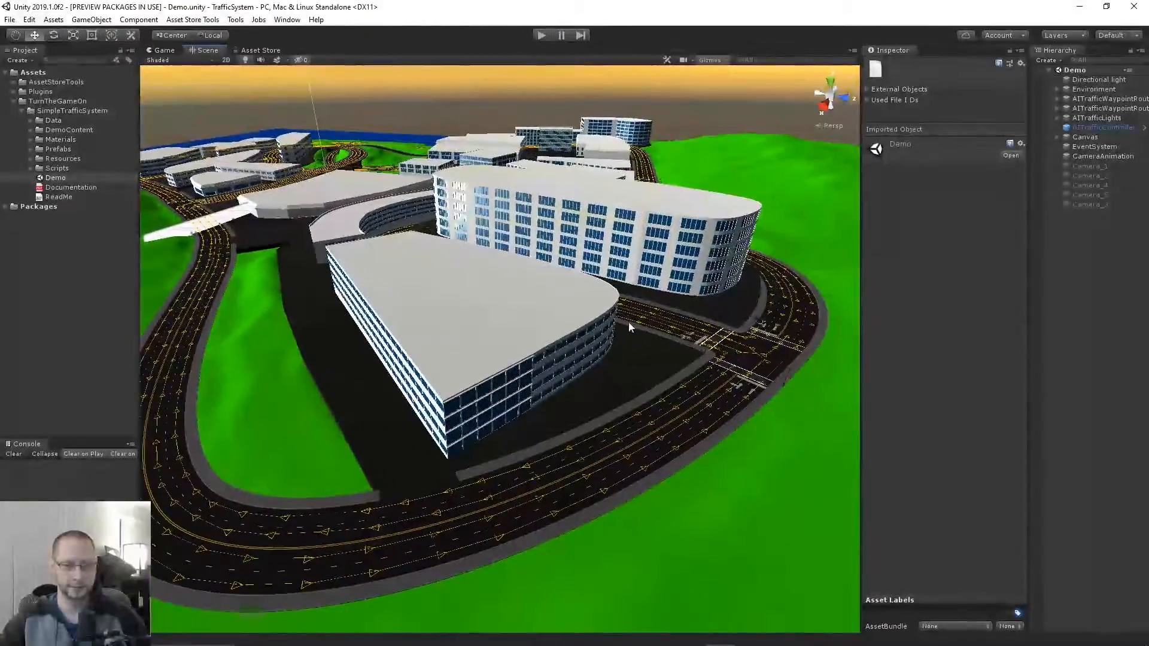
right_drag(632, 326, 561, 336)
middle_drag(616, 328, 501, 332)
right_drag(611, 342, 513, 337)
middle_drag(602, 361, 488, 371)
right_drag(624, 368, 567, 376)
middle_drag(628, 371, 445, 377)
scroll(580, 364, up, 4)
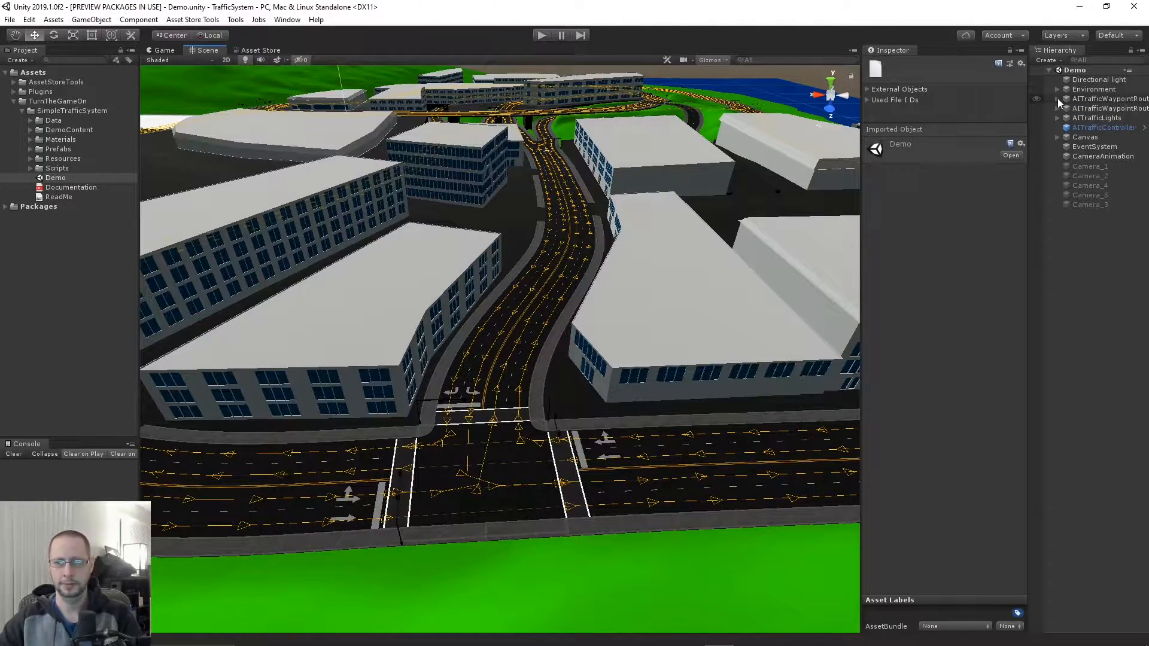
- Widen the Hierarchy so full names fit, and select every route under AITrafficWaypointRouteIntersections
drag(1028, 107, 961, 107)
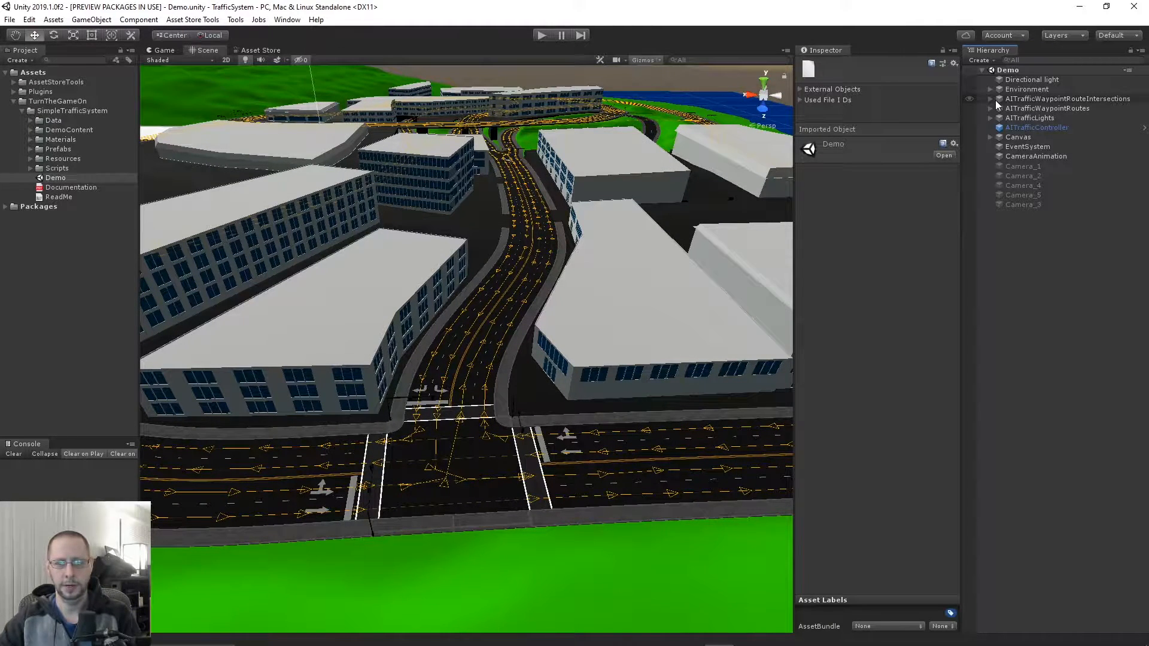
click(989, 99)
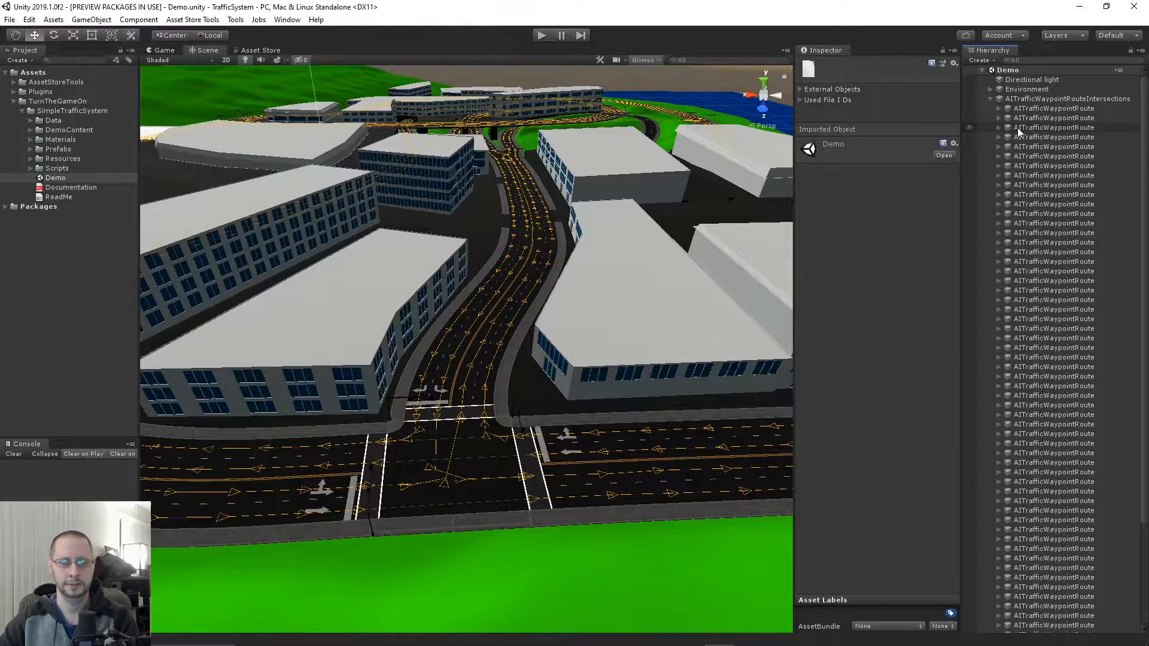
scroll(519, 517, up, 10)
scroll(527, 511, down, 4)
middle_drag(529, 508, 552, 503)
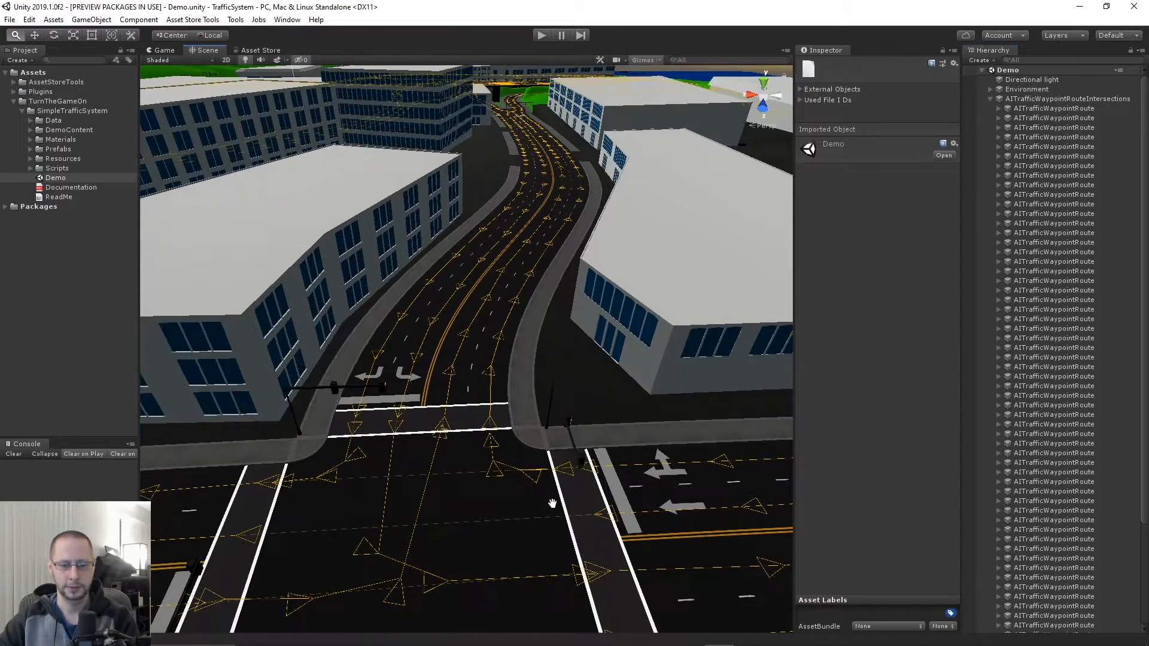
click(1027, 108)
scroll(1068, 419, down, 5)
shift+click(1071, 525)
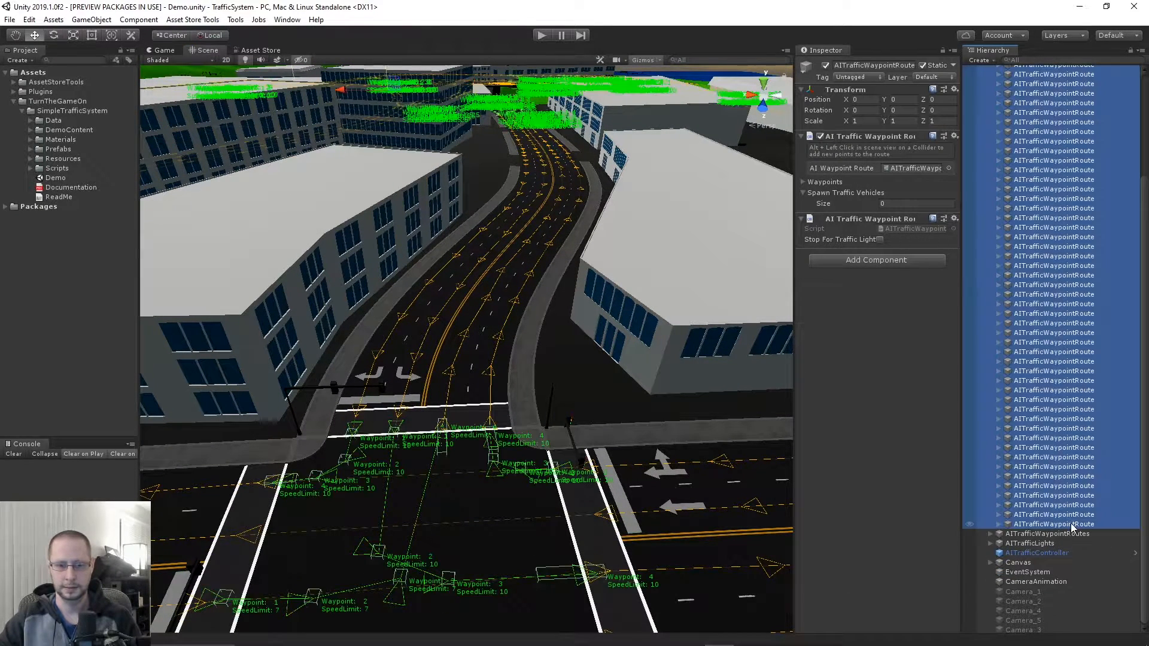
- Examine the selected intersection routes across the city and the turning waypoints inside one junction
scroll(403, 361, down, 10)
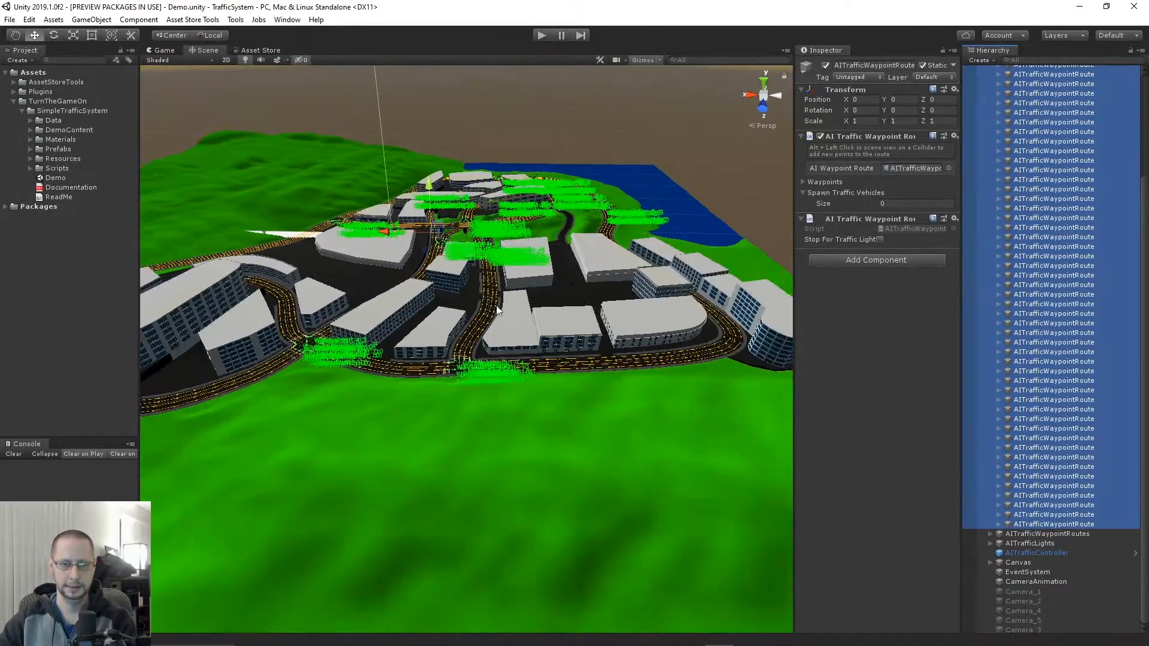
scroll(618, 358, up, 10)
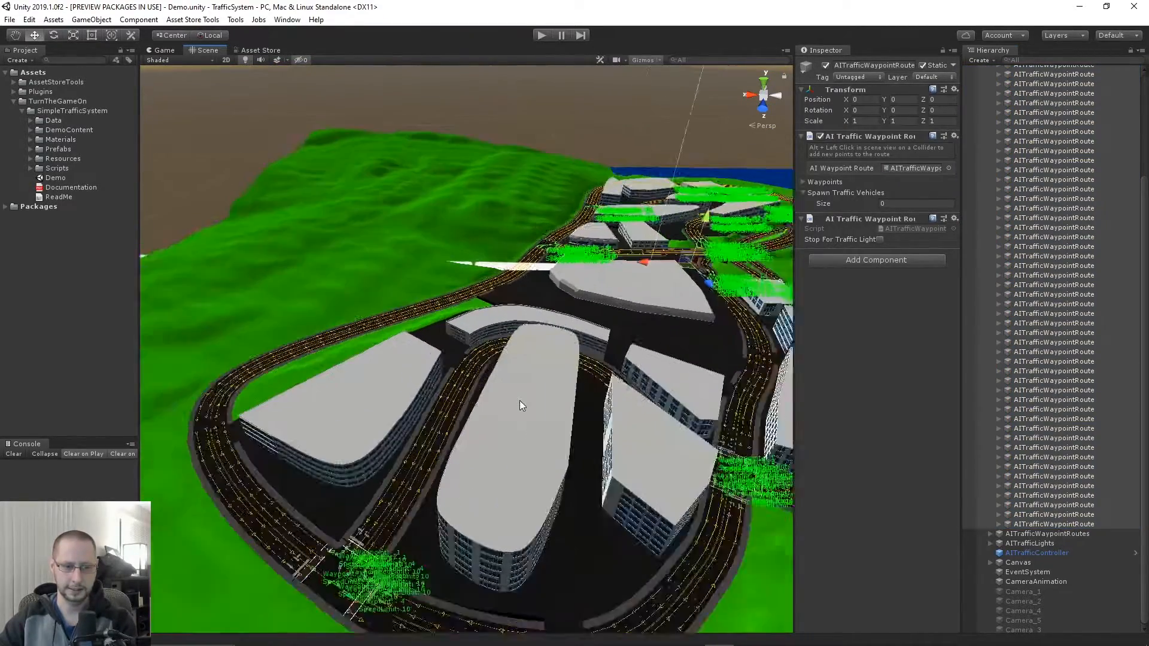
scroll(541, 373, up, 10)
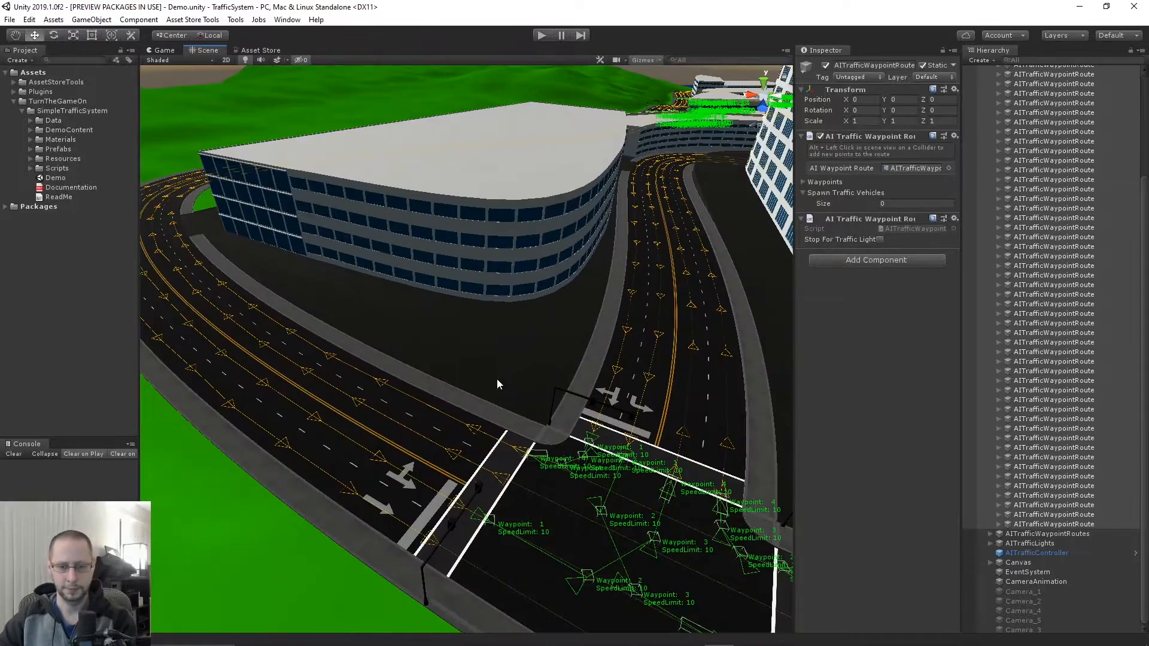
scroll(607, 418, up, 4)
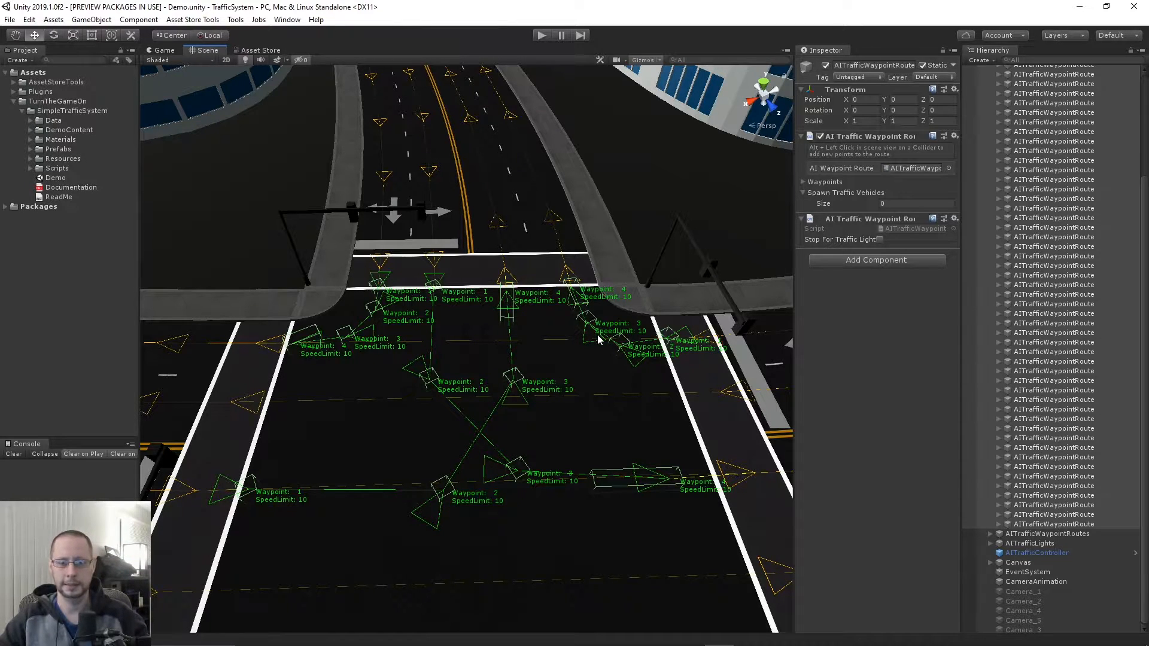
scroll(598, 342, down, 5)
scroll(598, 343, up, 2)
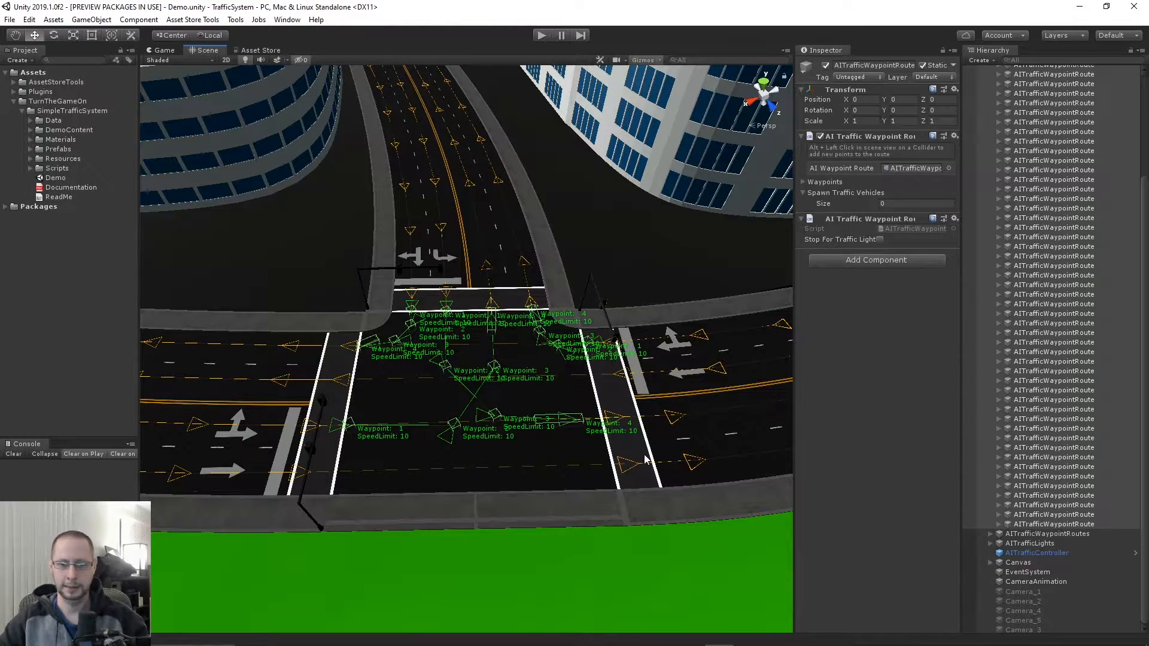
scroll(640, 459, up, 3)
scroll(658, 453, down, 2)
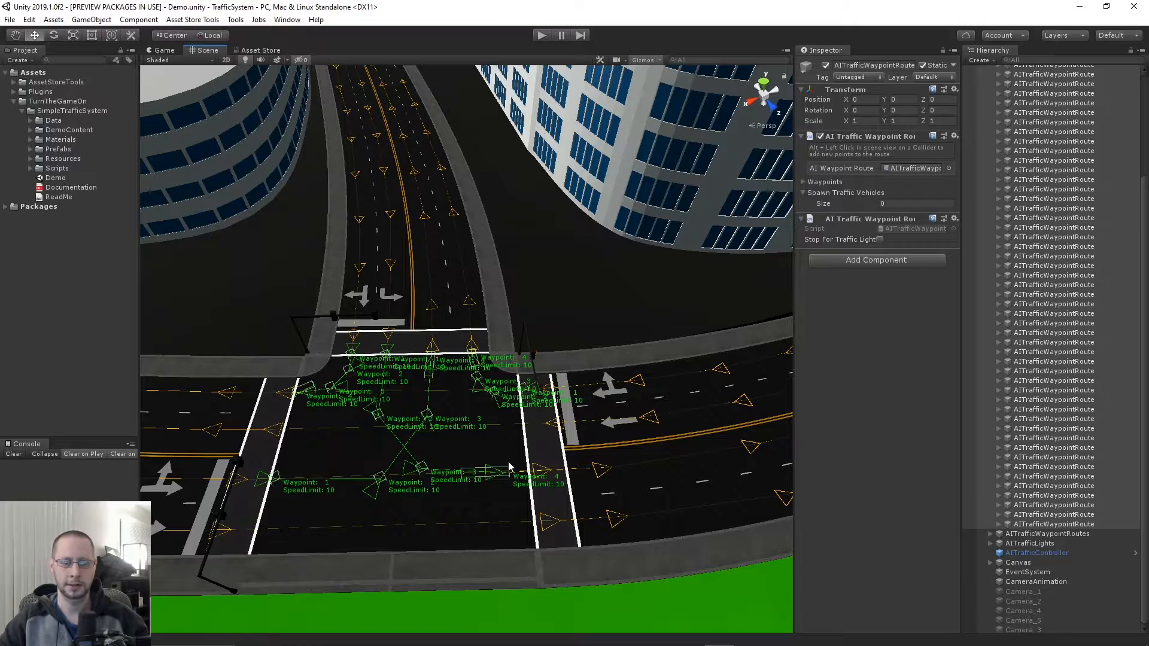
- Collapse AITrafficWaypointRouteIntersections, select every route under AITrafficWaypointRoutes and inspect their waypoints along the city roads
scroll(986, 274, up, 10)
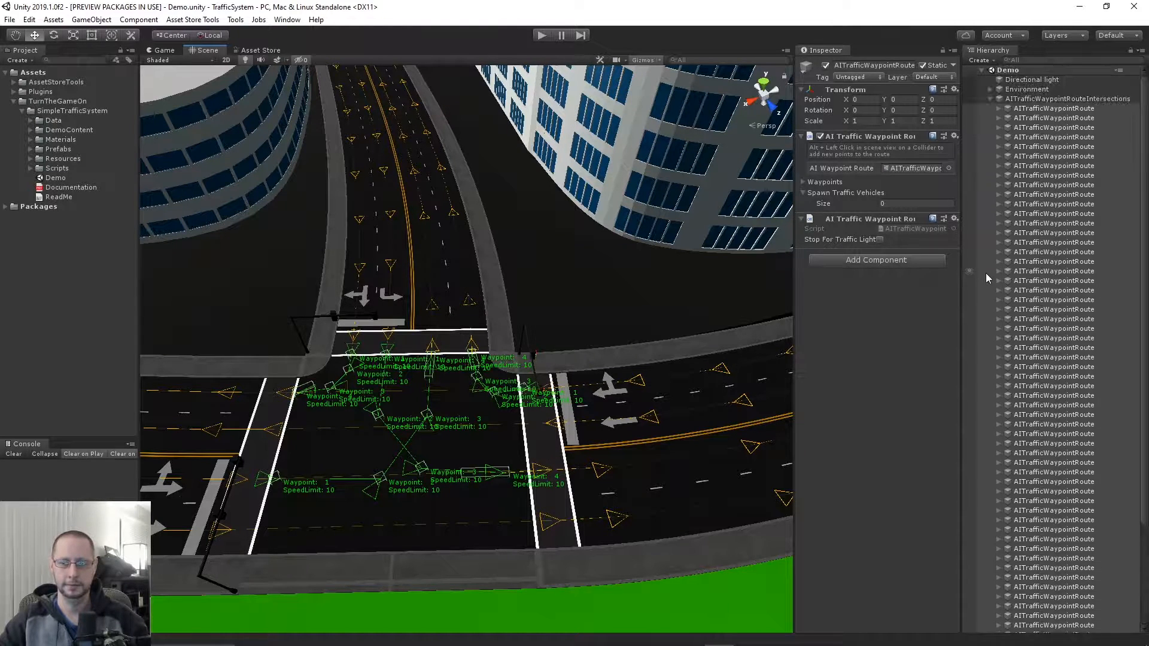
click(989, 99)
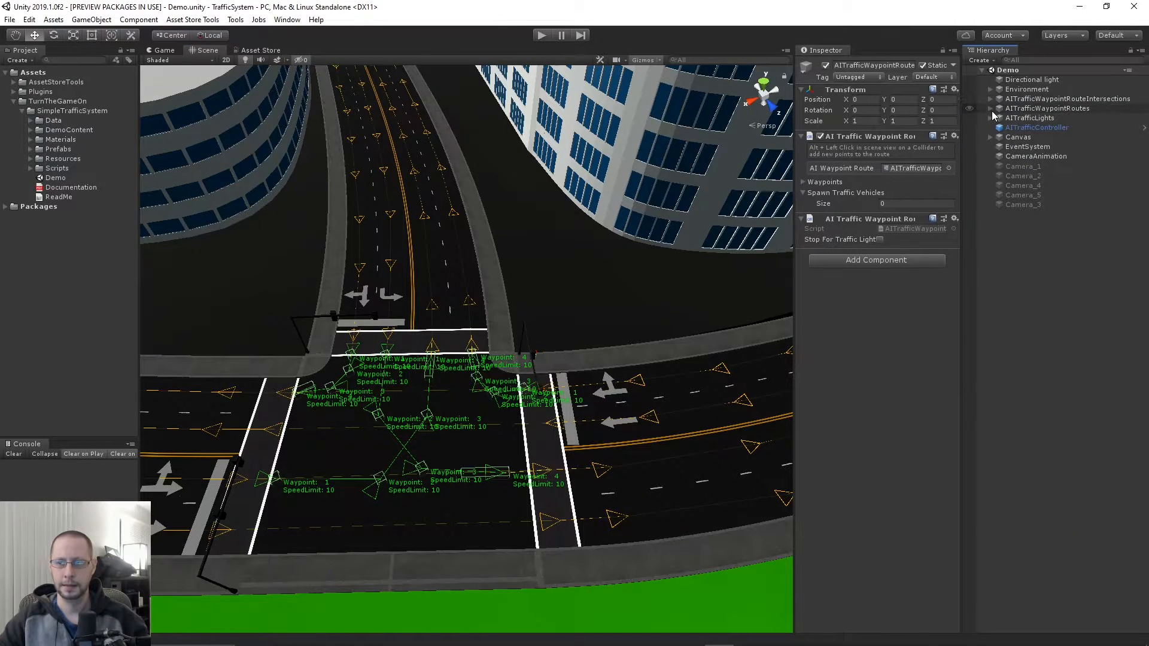
click(990, 109)
click(1053, 117)
scroll(1053, 240, down, 5)
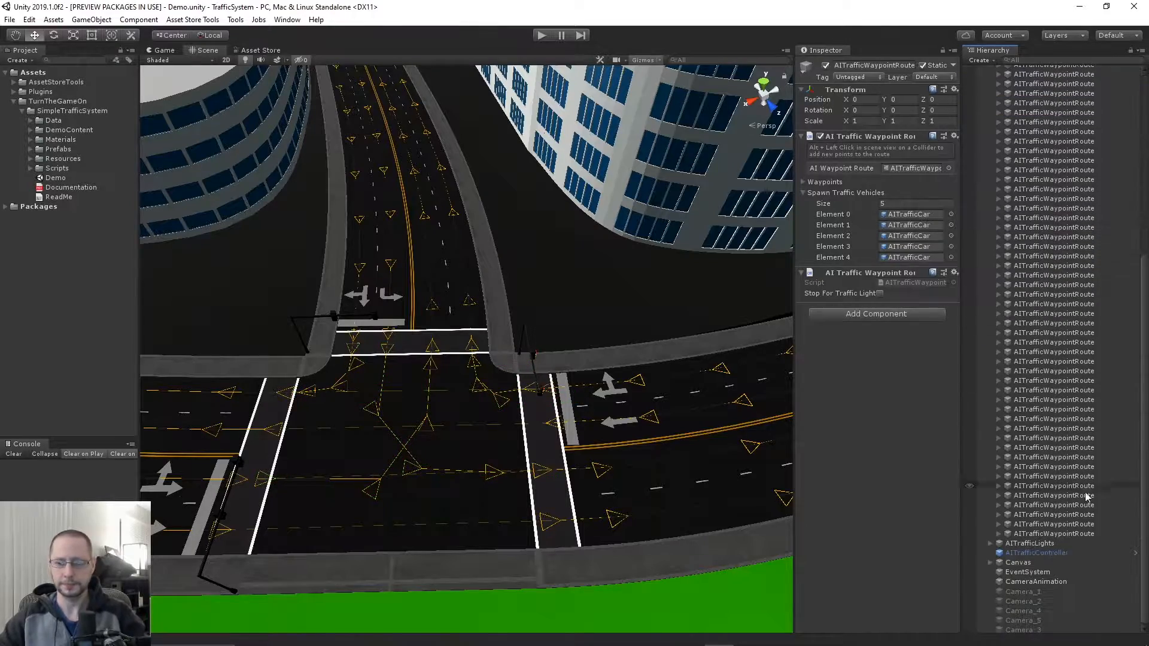
shift+click(1079, 534)
scroll(599, 375, down, 10)
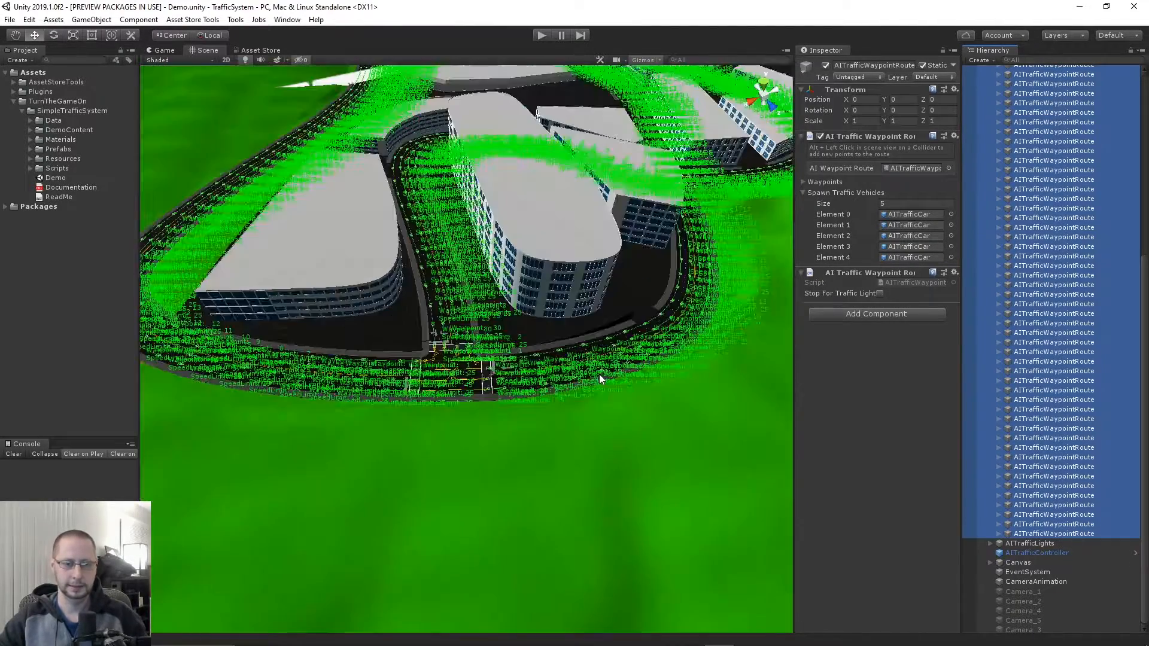
scroll(584, 297, up, 3)
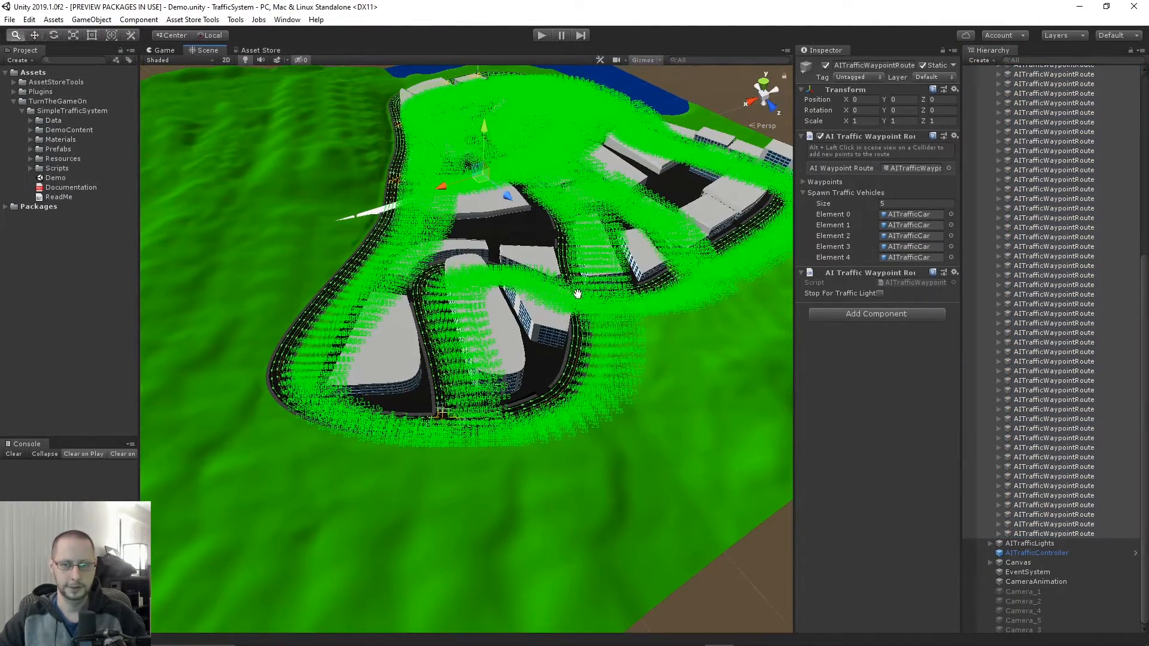
scroll(578, 293, up, 2)
scroll(578, 292, up, 8)
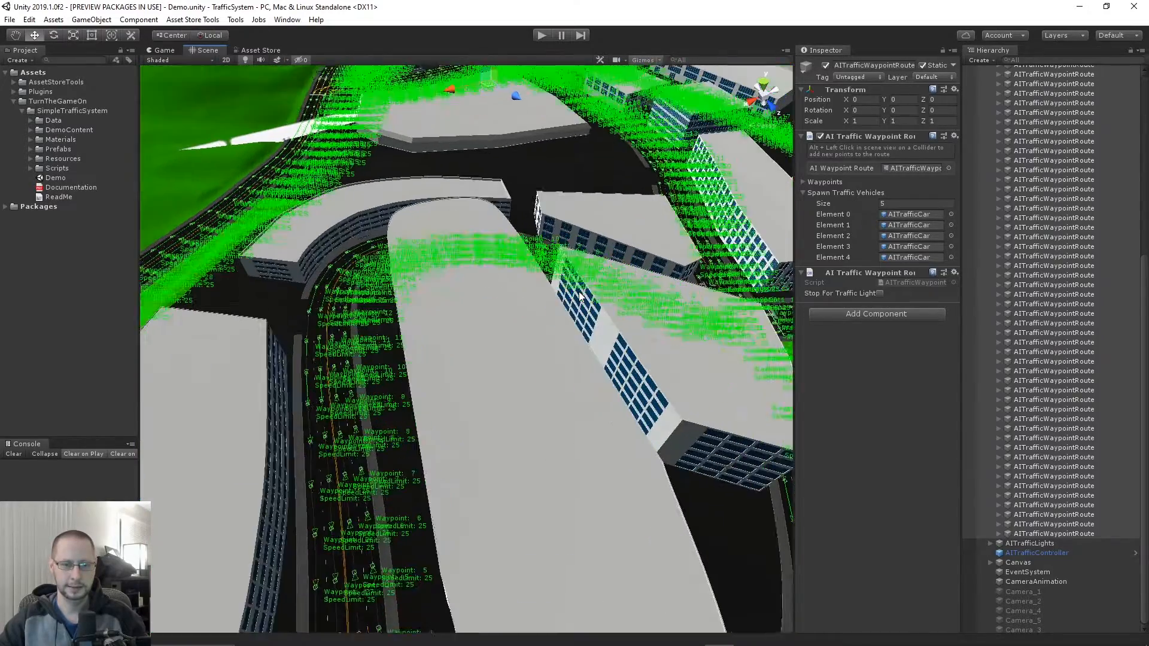
- Select the AITrafficWaypointRoutes parent, collapse it and view its route paths around the outer road loop
scroll(1000, 286, up, 10)
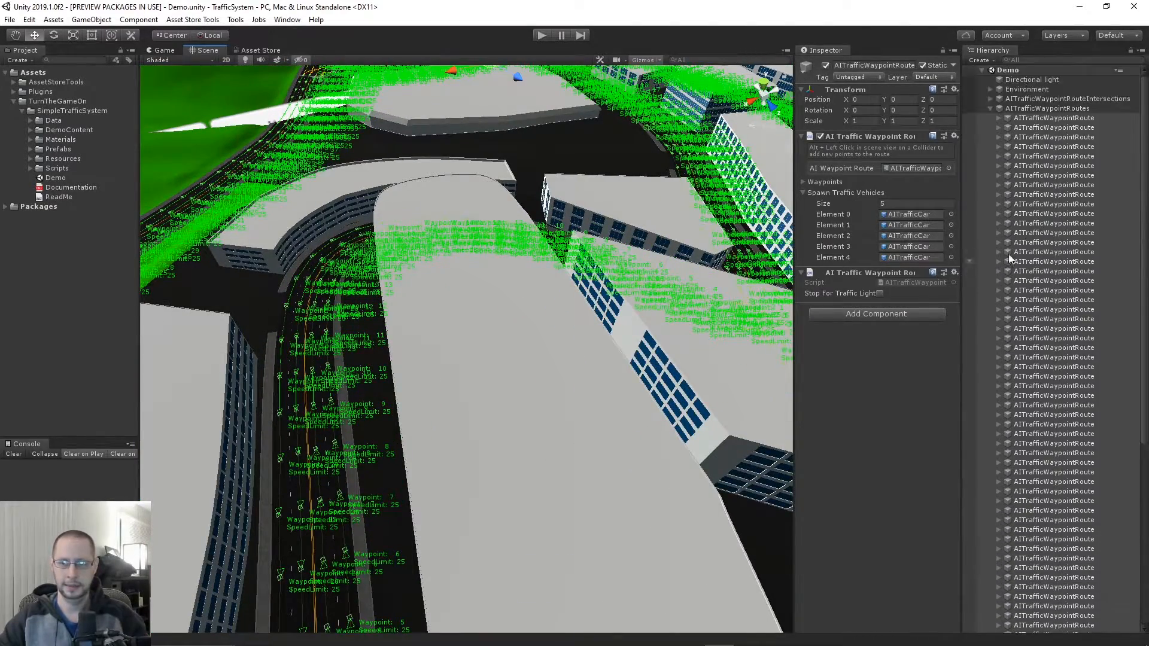
click(1025, 109)
click(991, 108)
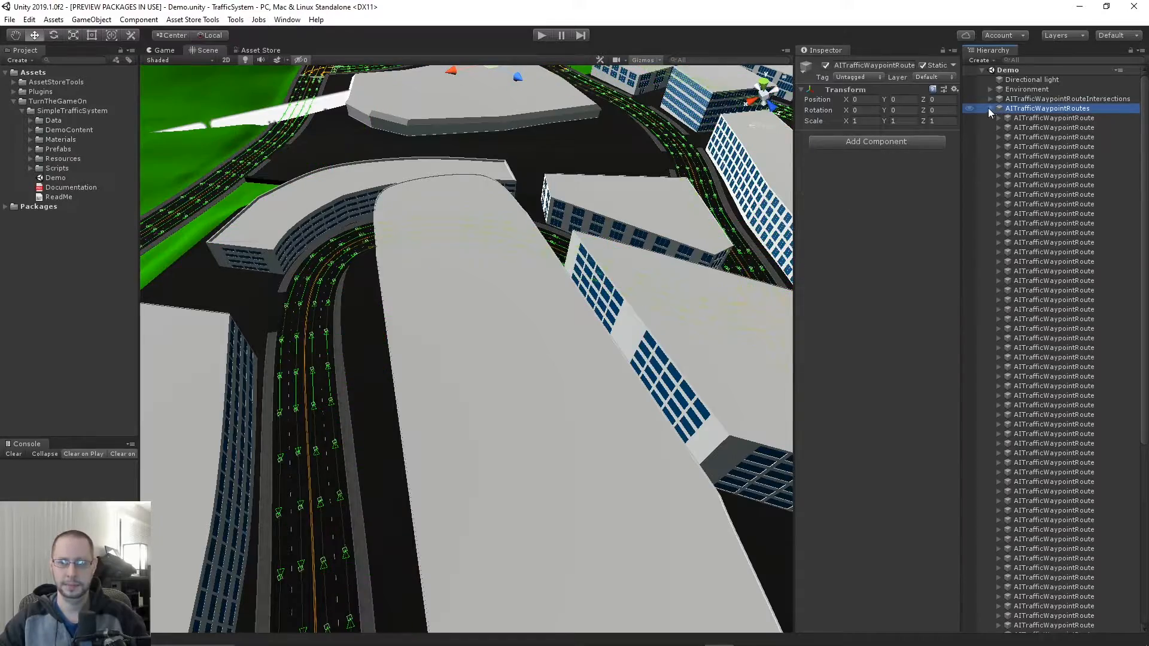
scroll(593, 335, down, 10)
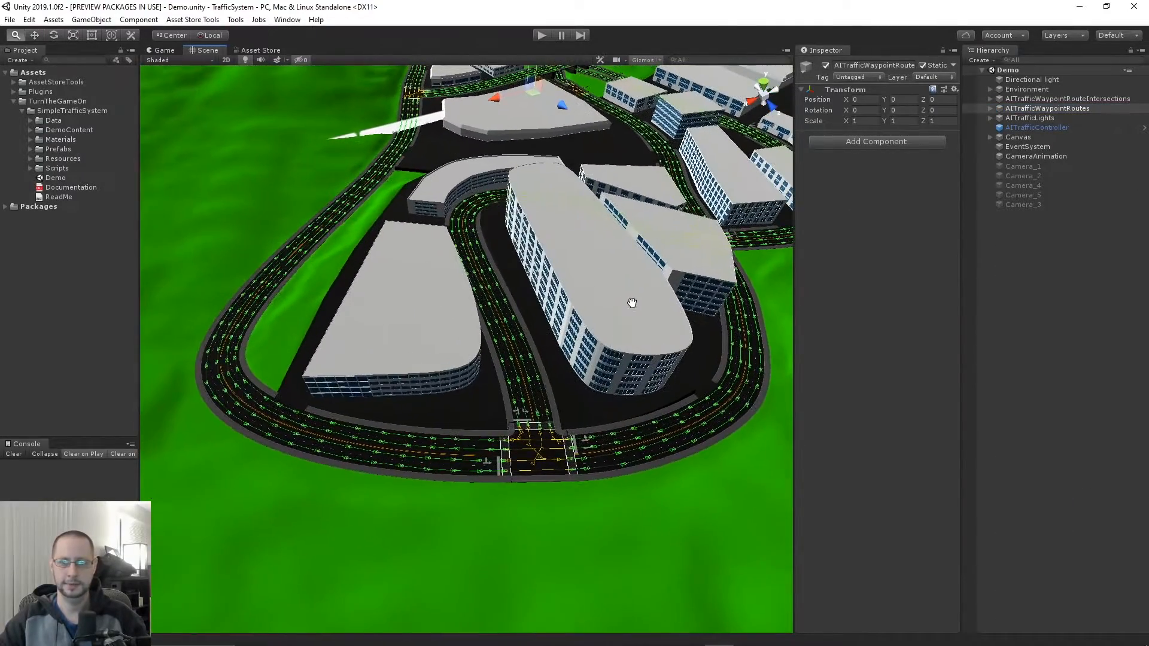
scroll(578, 349, up, 2)
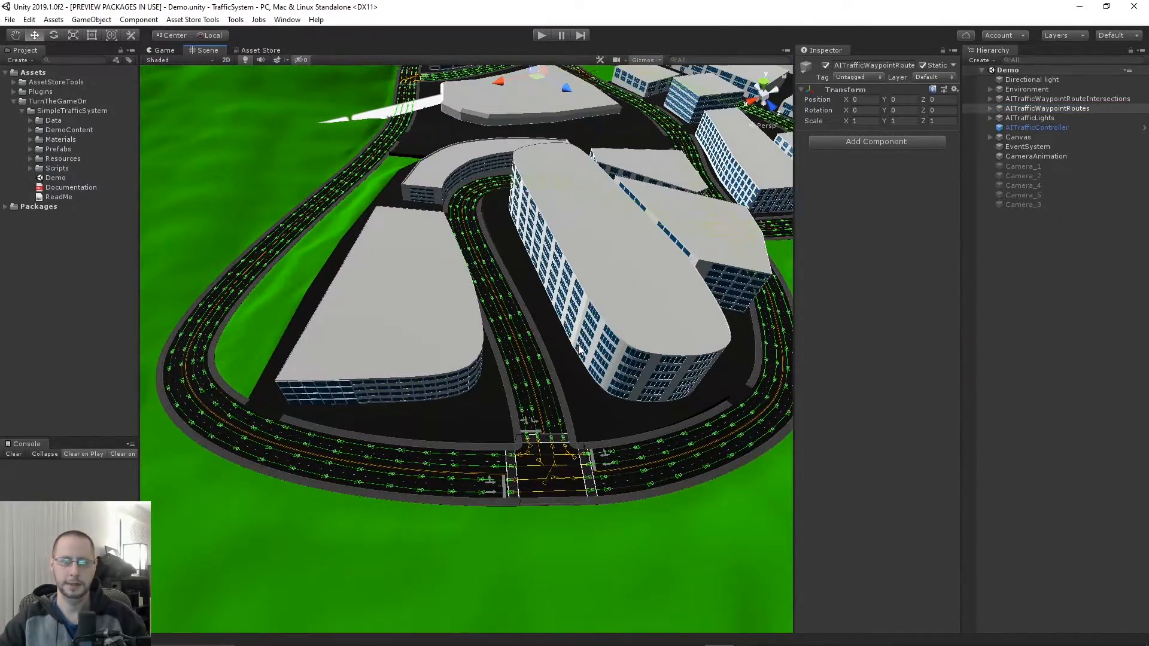
- Turn off Always Draw Gizmos and Can Update Gizmos in the waypoint route debug asset in the Data folder, and deselect it
click(30, 120)
click(67, 129)
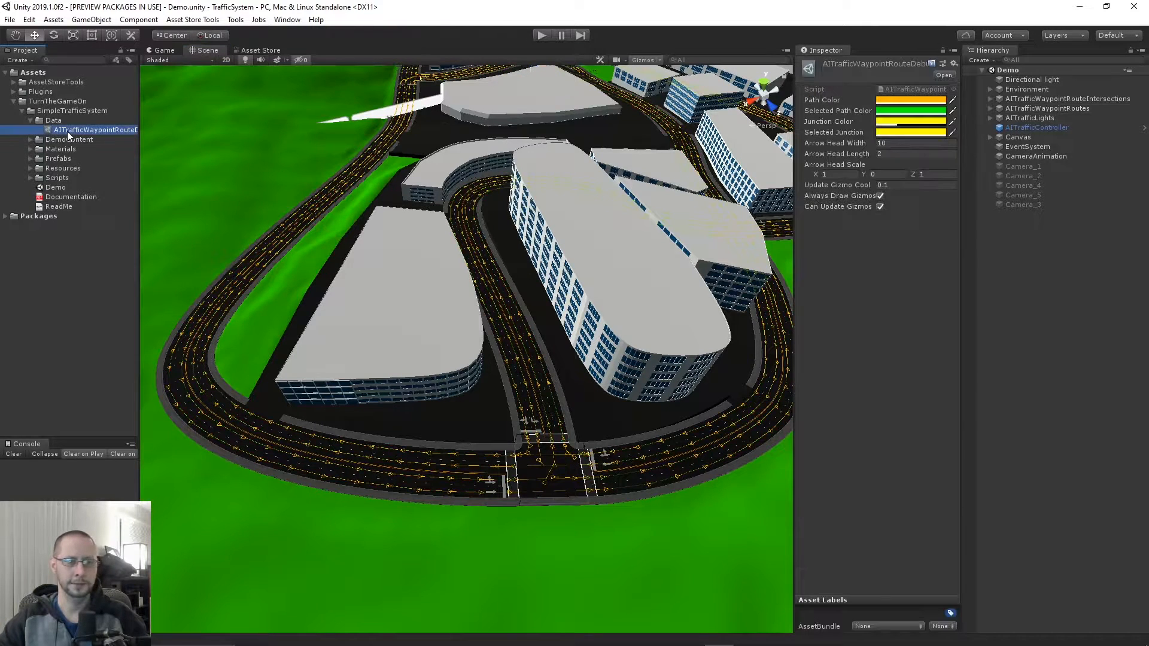
click(879, 196)
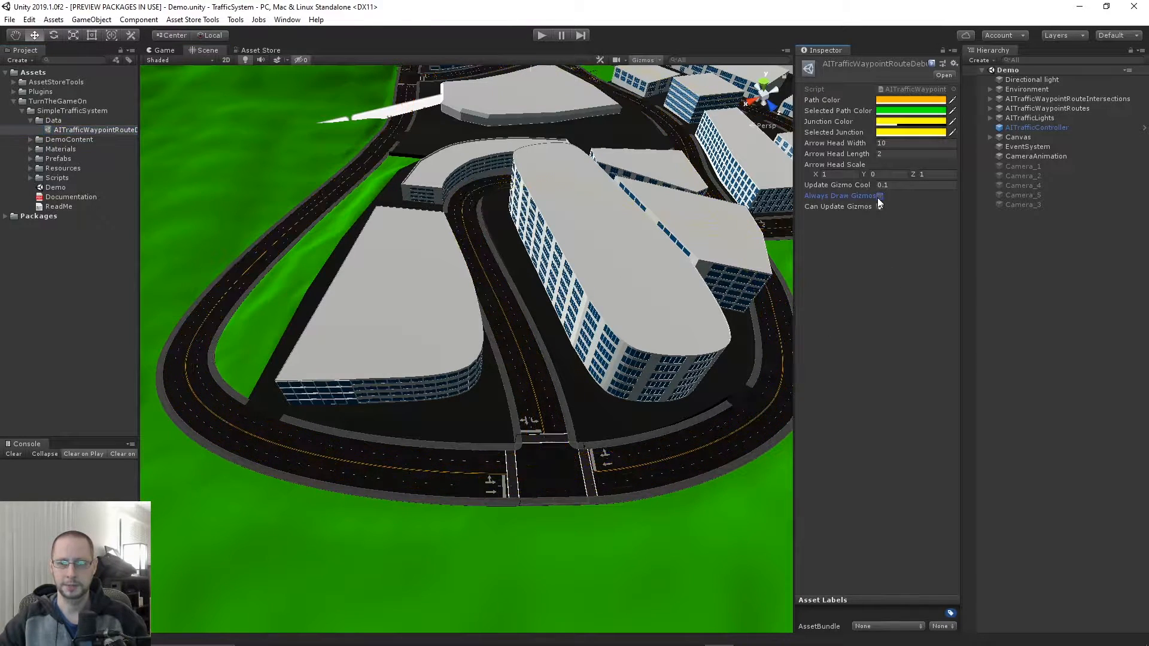
click(879, 207)
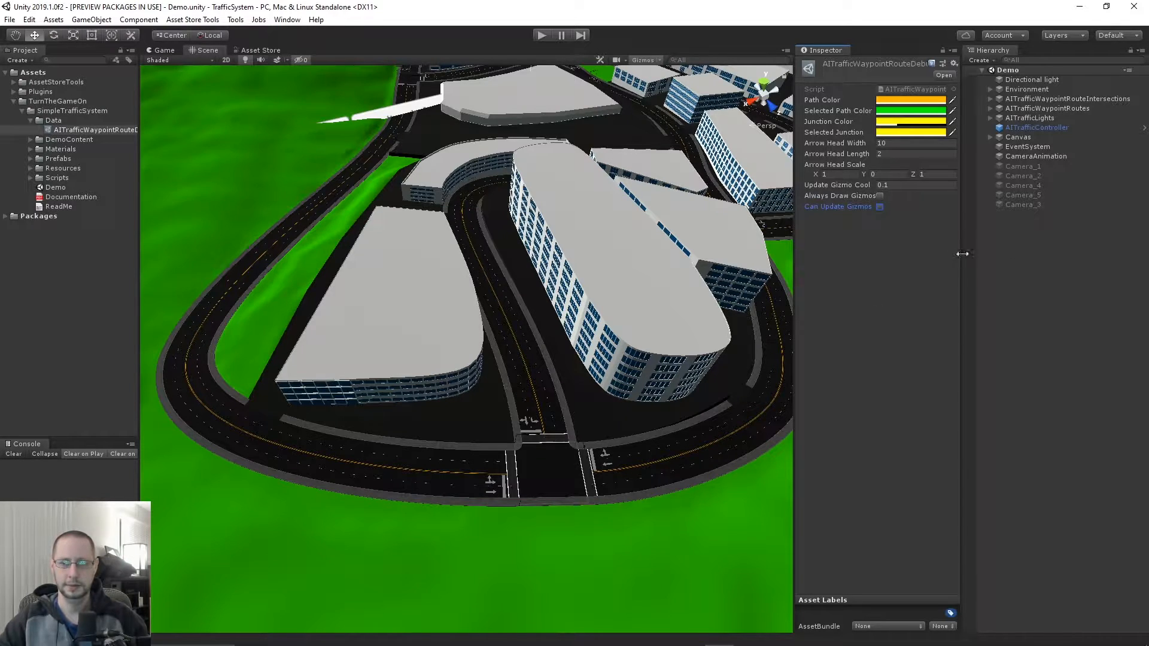
click(1028, 292)
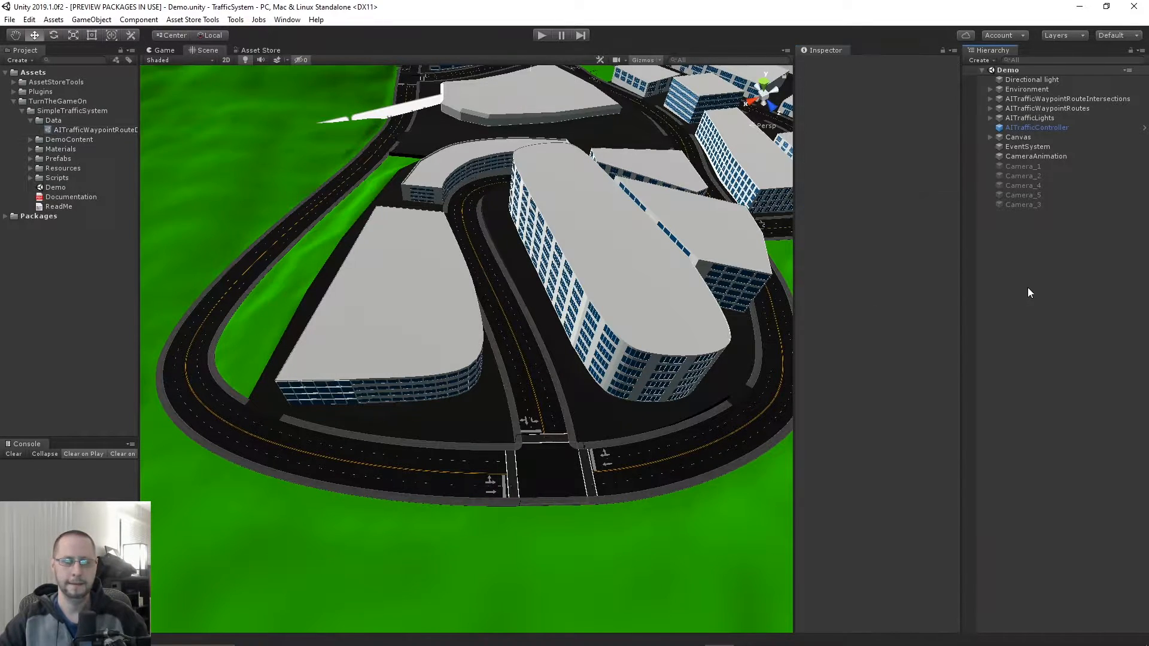
- Re-enable Always Draw Gizmos and Can Update Gizmos in the waypoint route debug asset, and deselect it
click(81, 129)
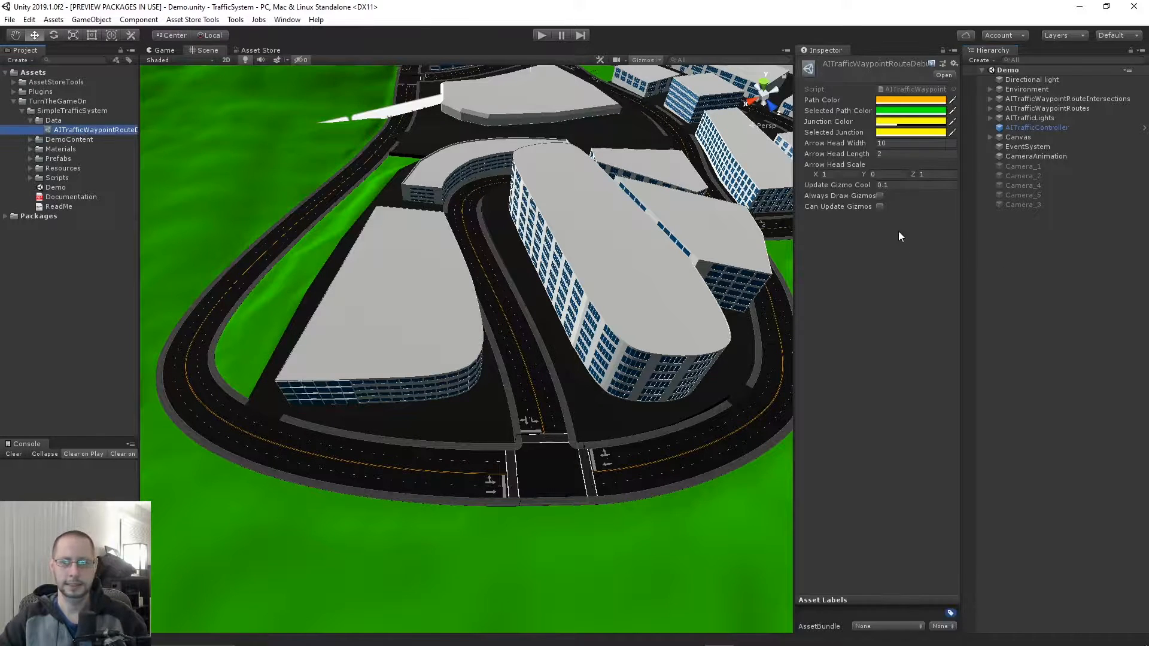
click(879, 196)
click(879, 206)
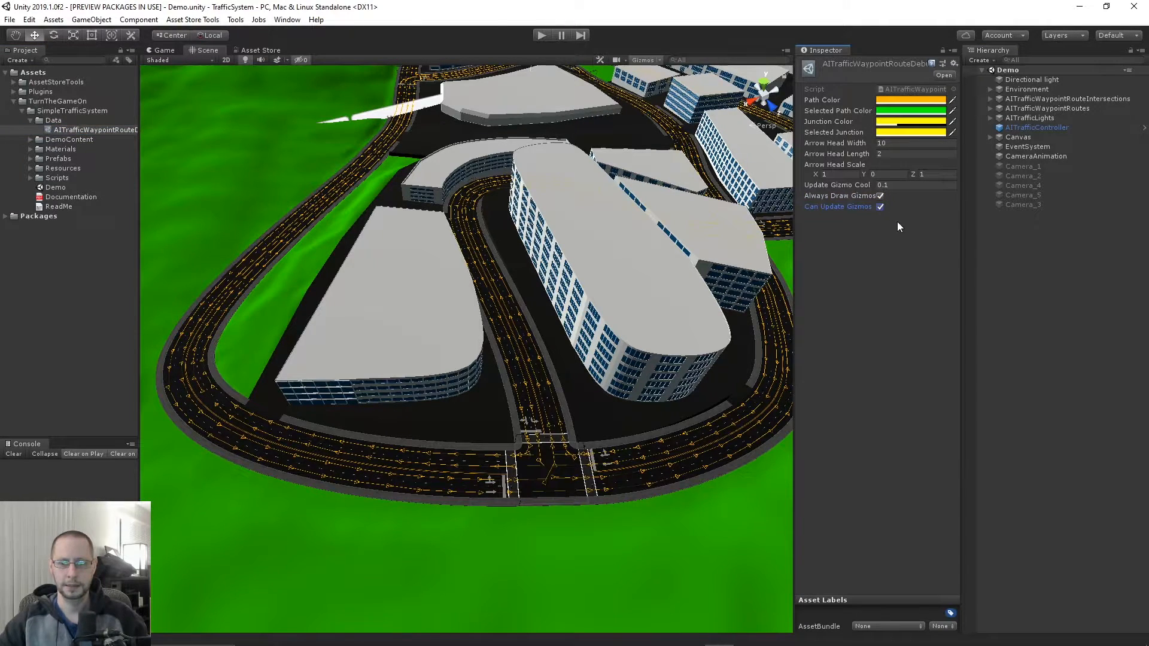
click(1025, 276)
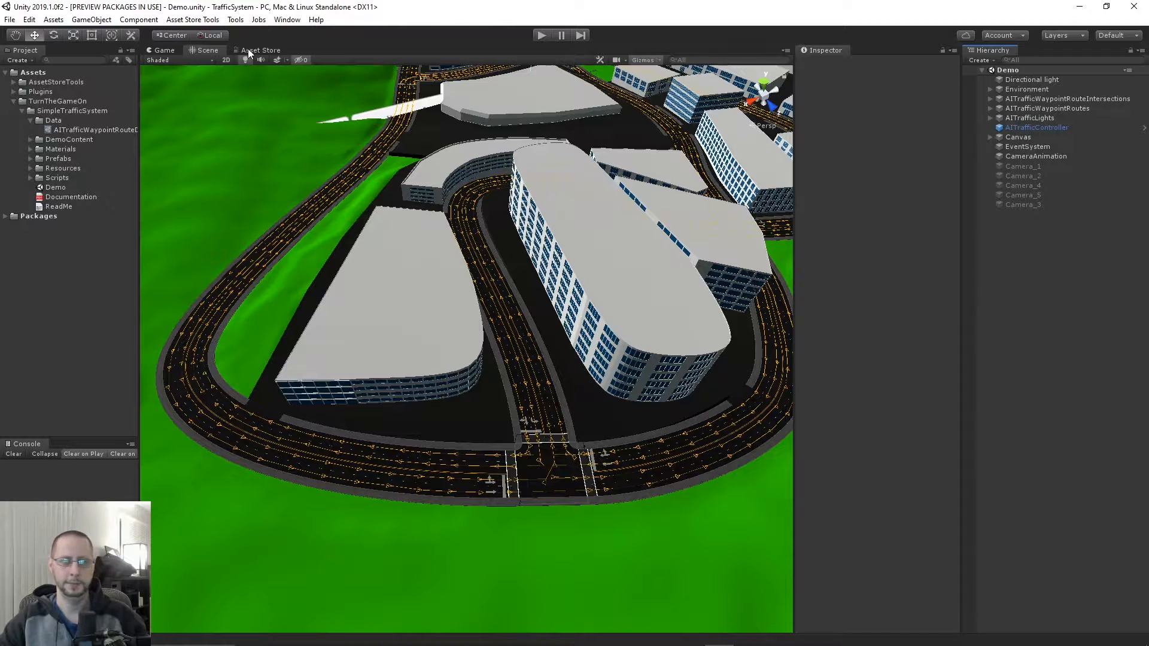
- Show the Game view and run the Demo scene in play mode
click(162, 51)
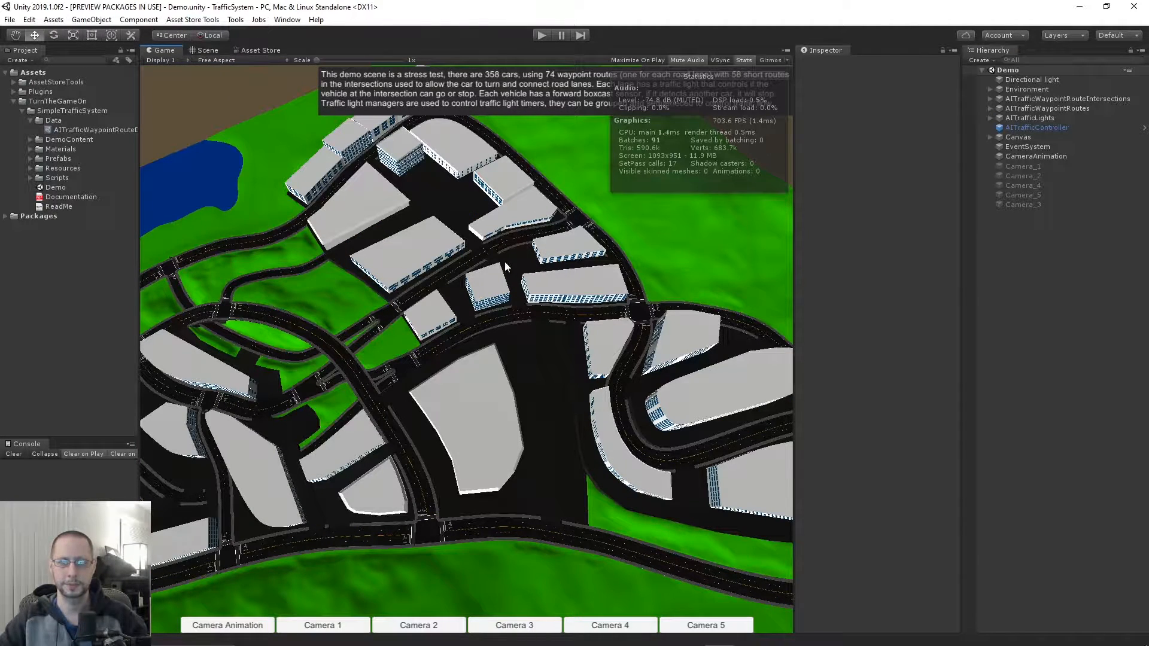
click(542, 35)
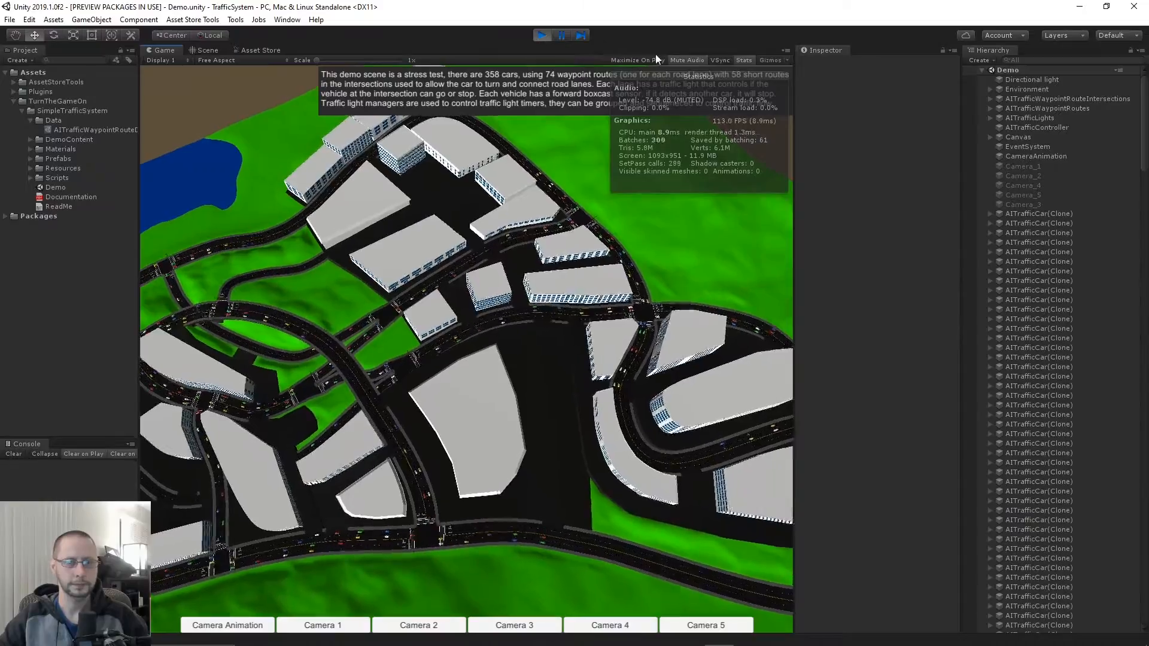
- Maximize the Game view and switch the running demo to Camera 1
right_click(167, 52)
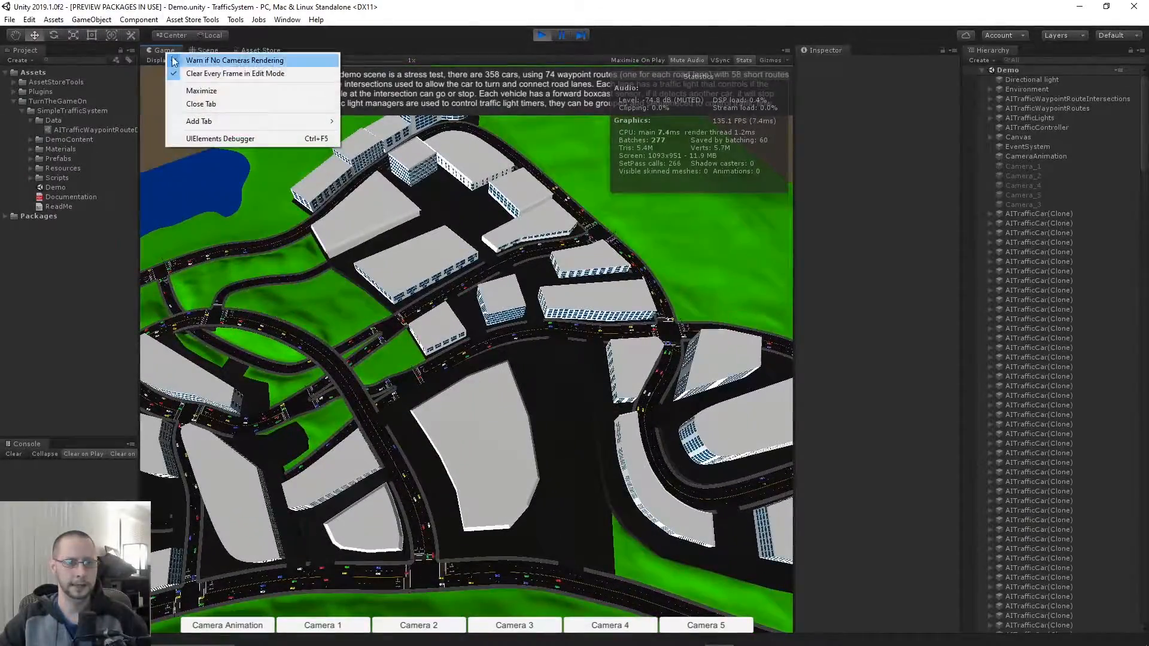
click(204, 89)
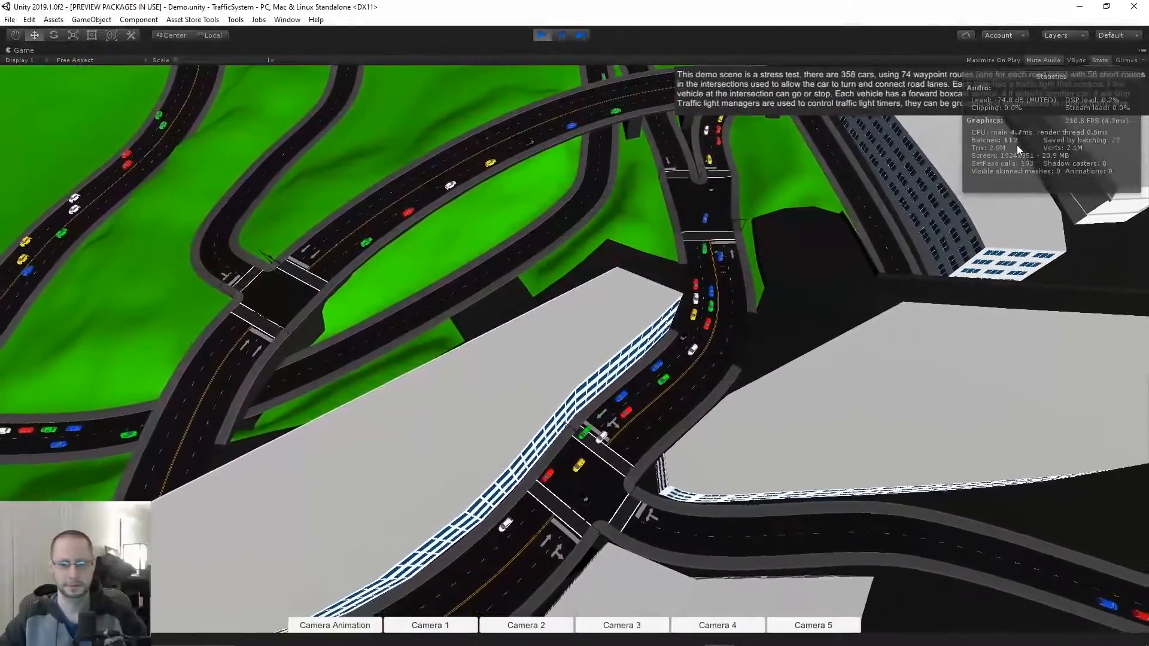
click(463, 627)
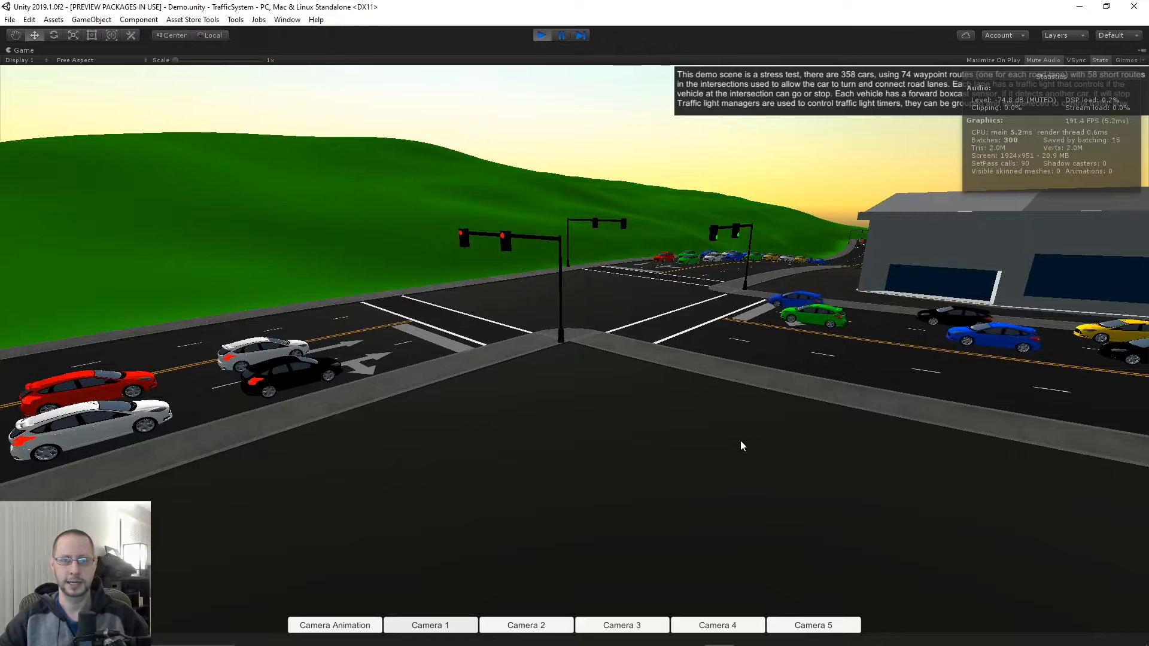
- Stop the simulation and collapse the Data folder in the project files
click(540, 36)
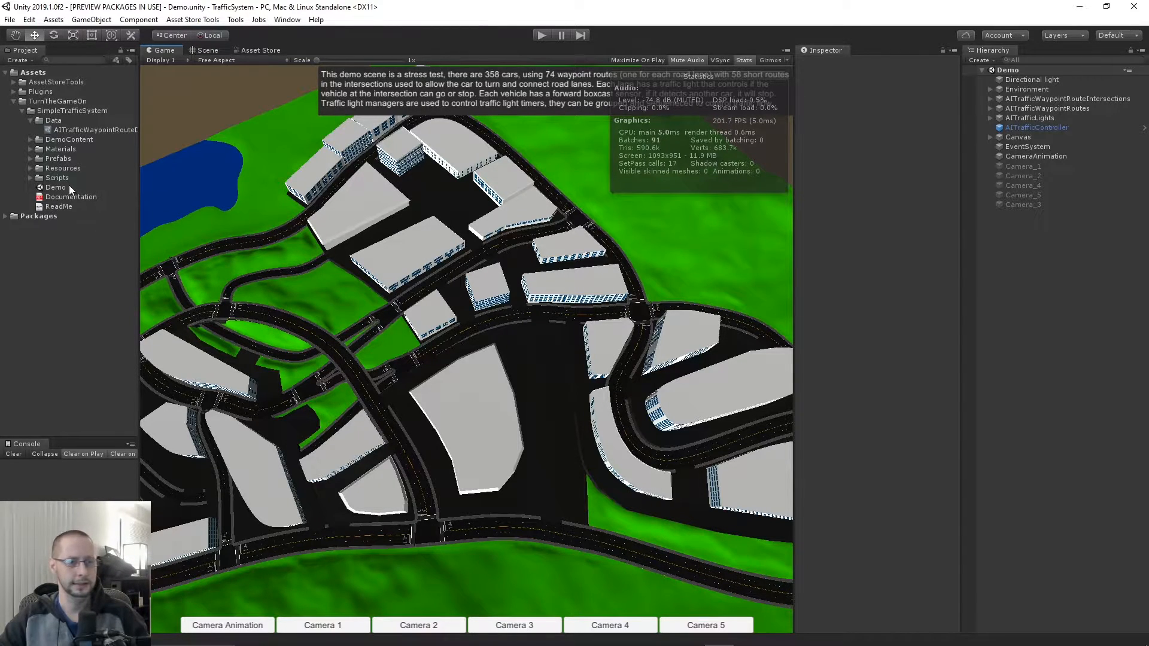
click(30, 121)
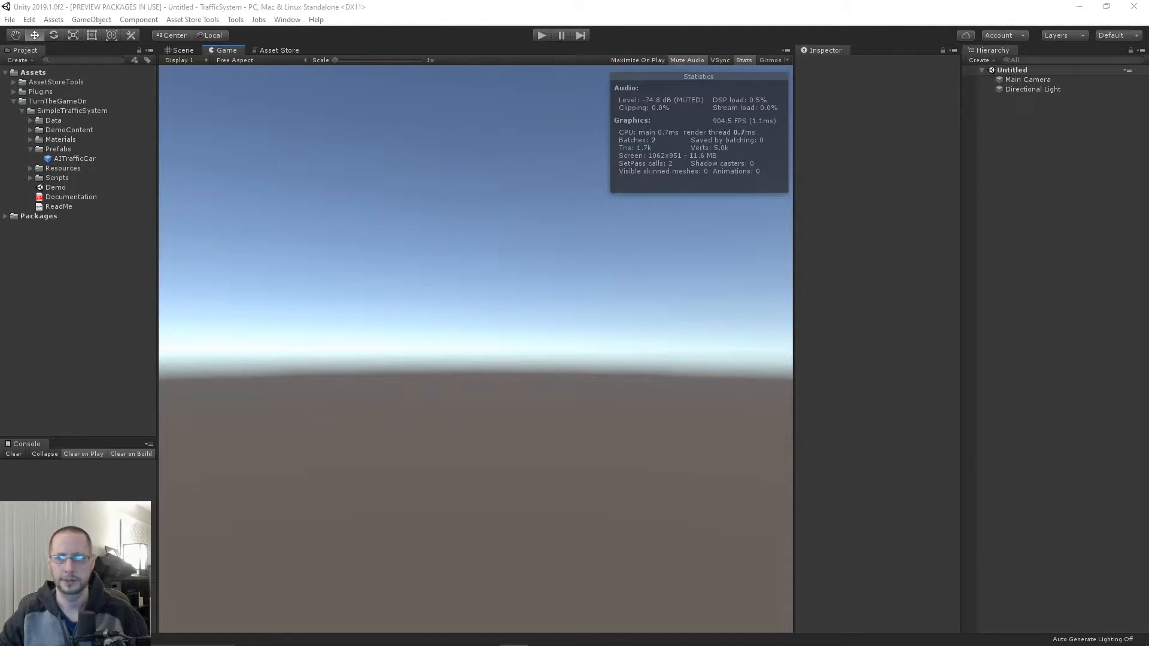
- Add a 3D plane with the Terrain material to the untitled scene and reset its transform
right_click(1041, 228)
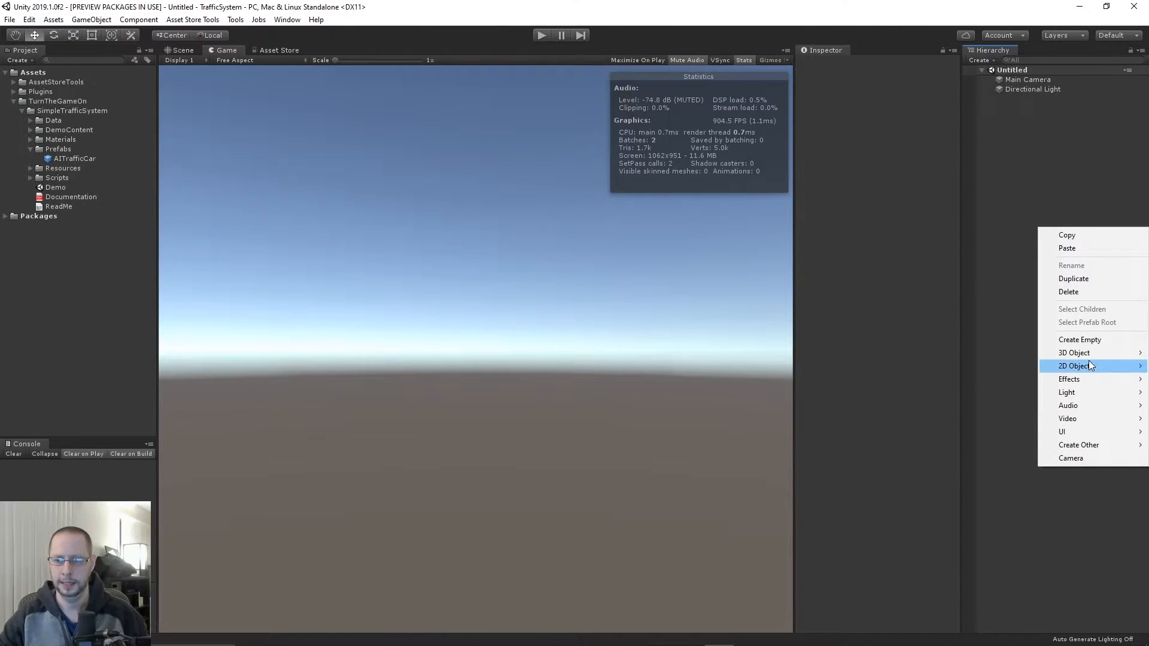
mouse_move(1086, 353)
click(989, 411)
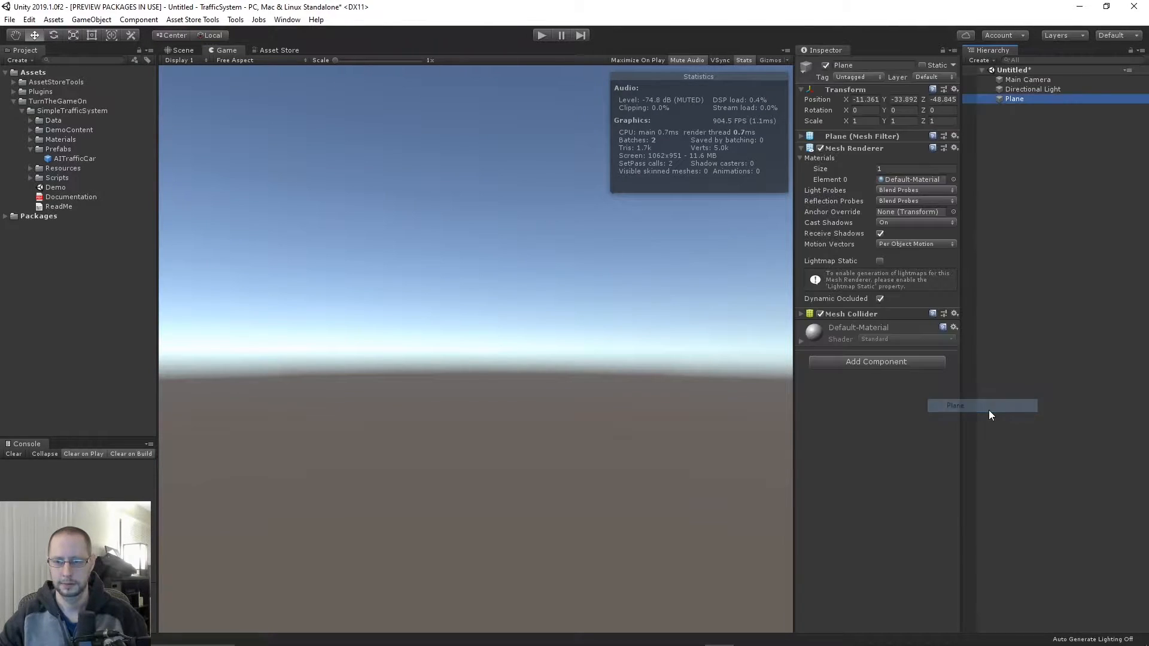
click(953, 179)
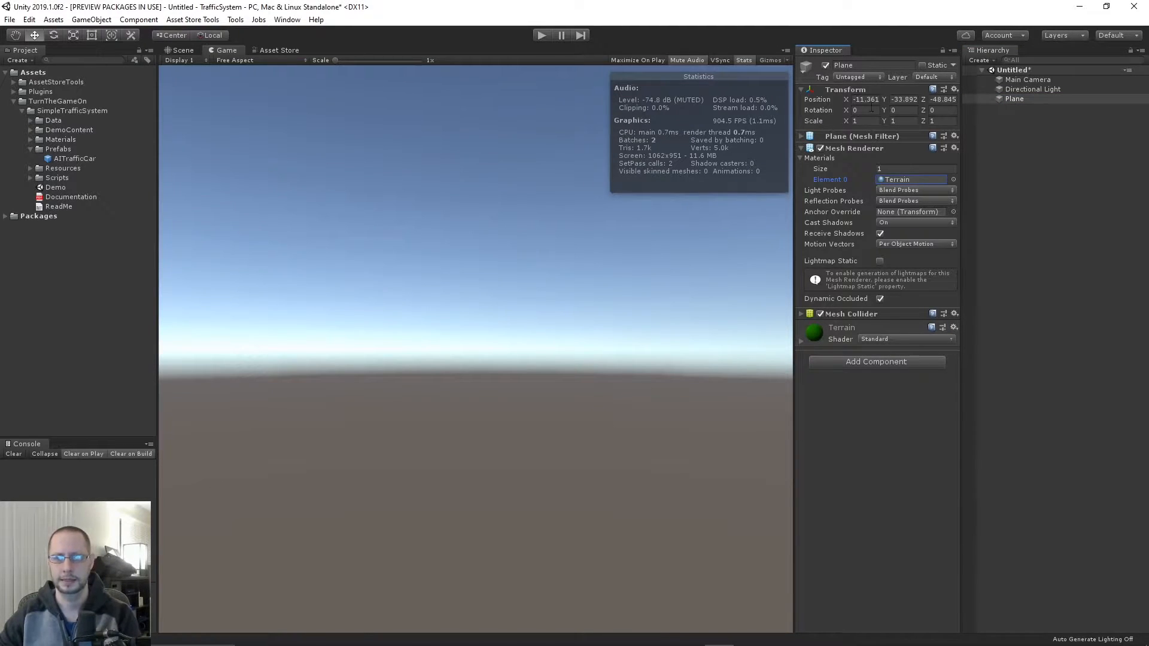
click(954, 88)
click(961, 103)
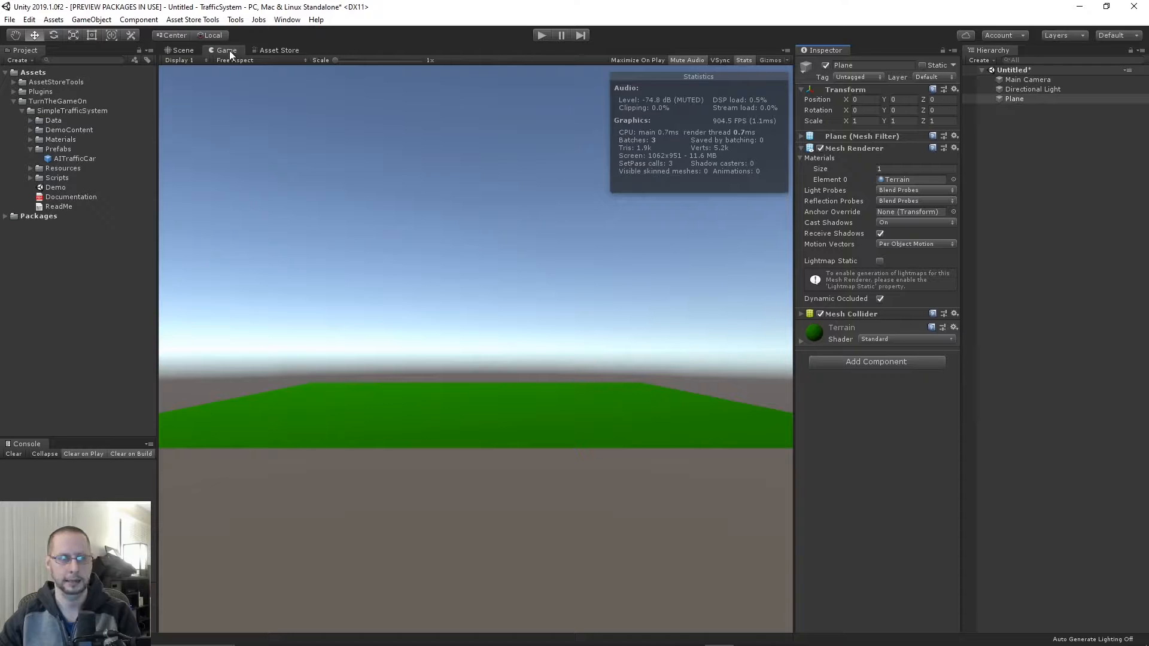
- Dock the Game view beside the Console and scale the plane uniformly to about 38.58, then deselect it
drag(95, 439, 77, 441)
right_drag(648, 388, 522, 330)
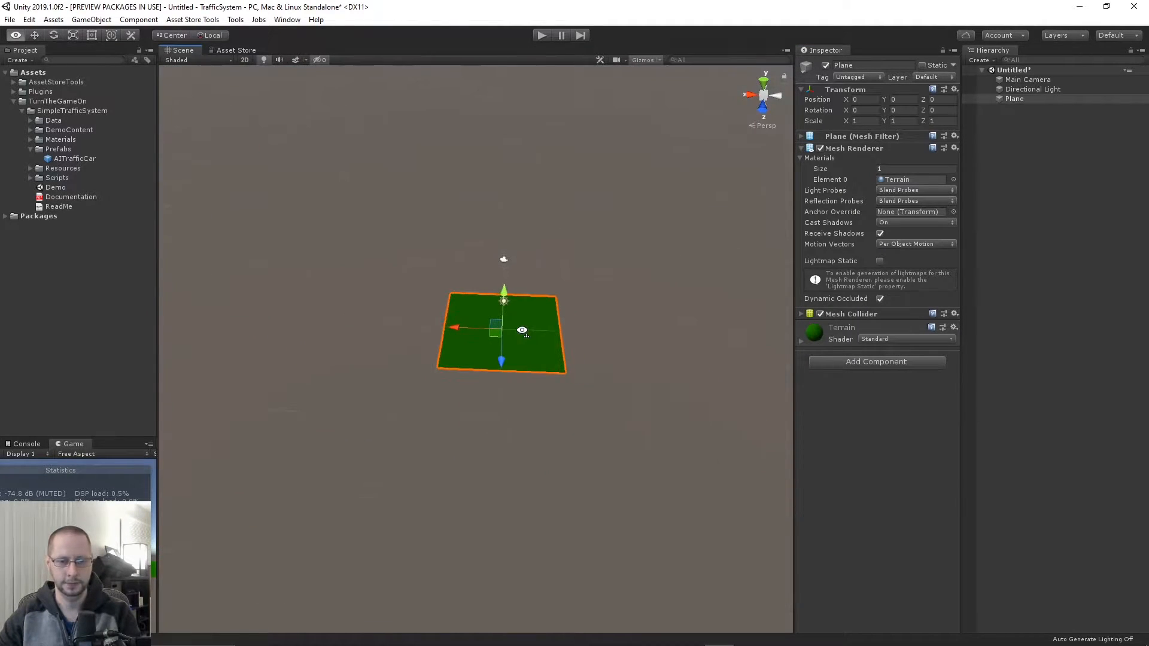
drag(500, 329, 1088, 232)
key(f)
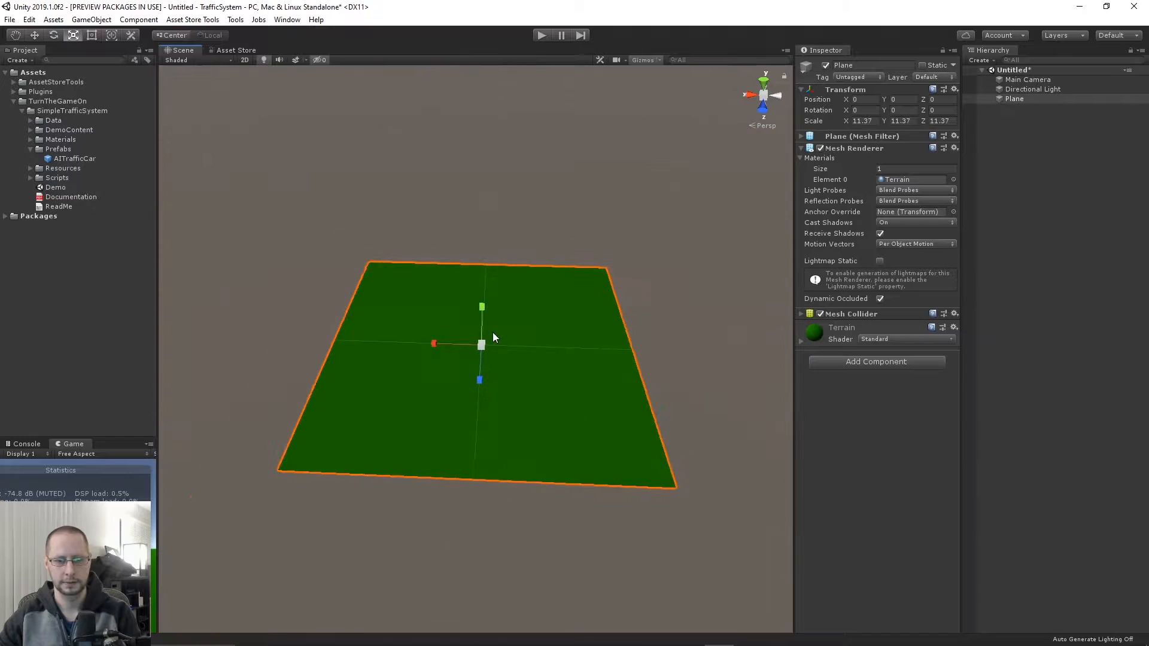
drag(485, 351, 621, 327)
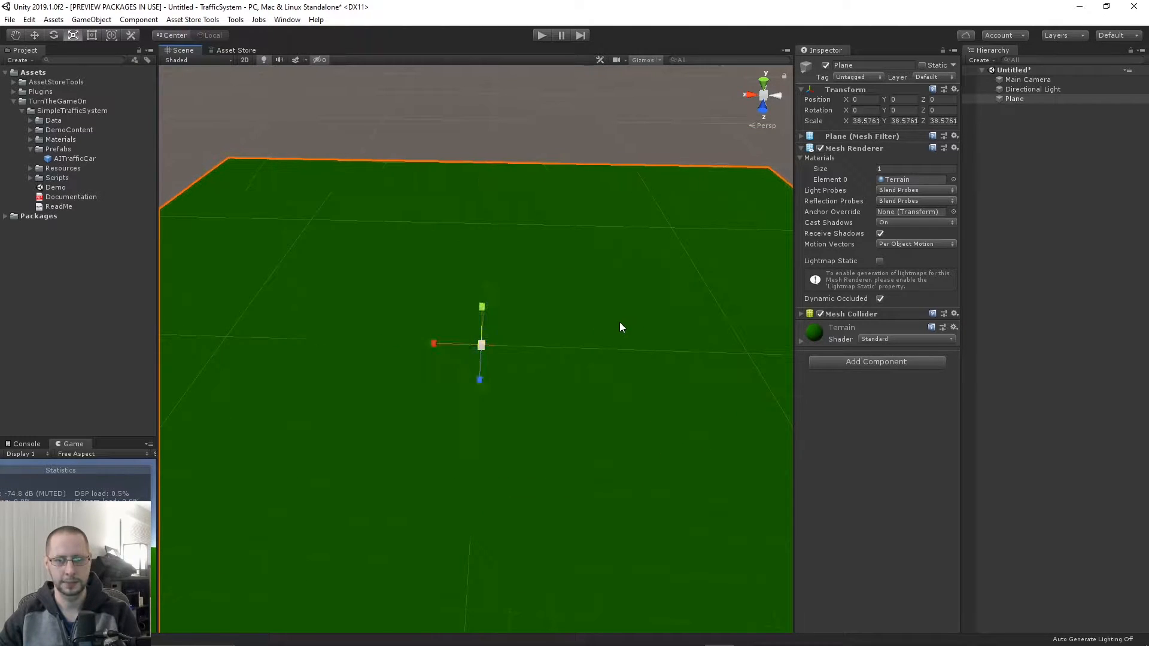
click(1014, 100)
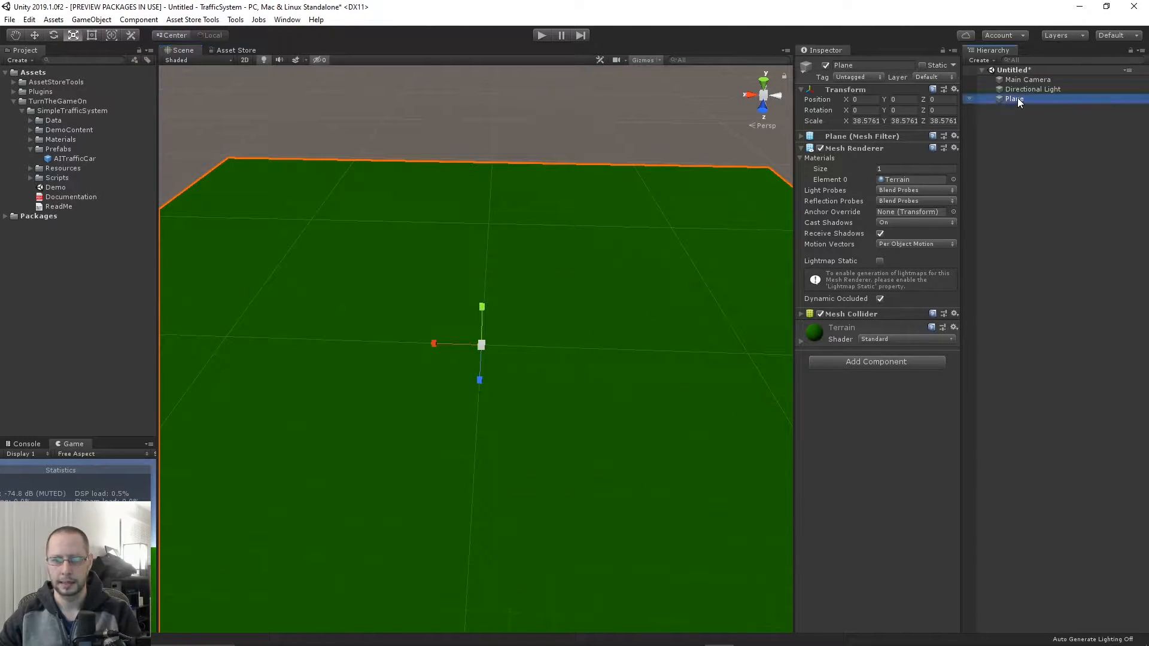
right_drag(641, 260, 638, 328)
scroll(638, 329, down, 6)
right_drag(560, 323, 592, 305)
scroll(592, 305, down, 3)
click(1030, 210)
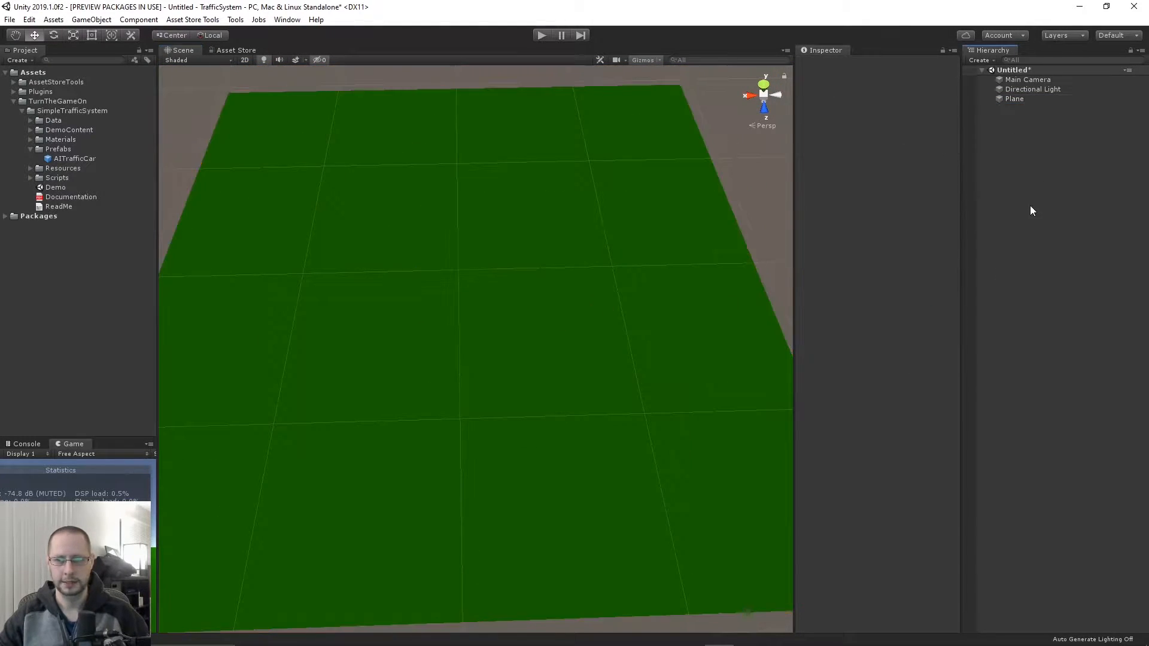
- Add an AI Traffic Controller from the Simple Traffic System tools to the scene and deselect it
click(234, 20)
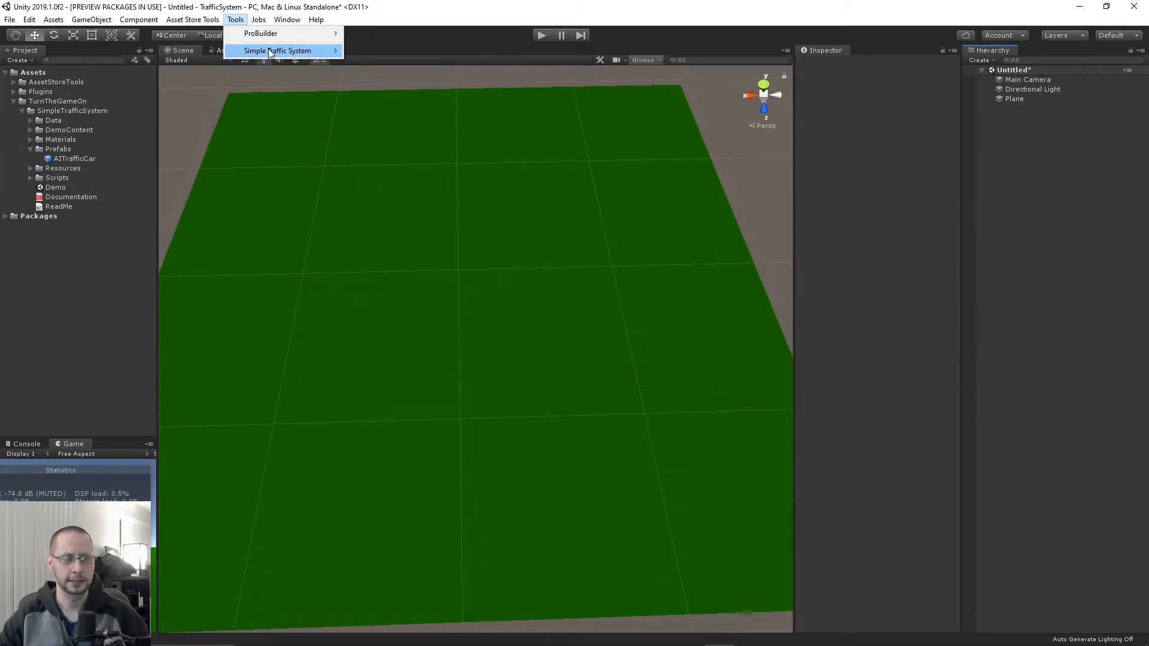
mouse_move(269, 51)
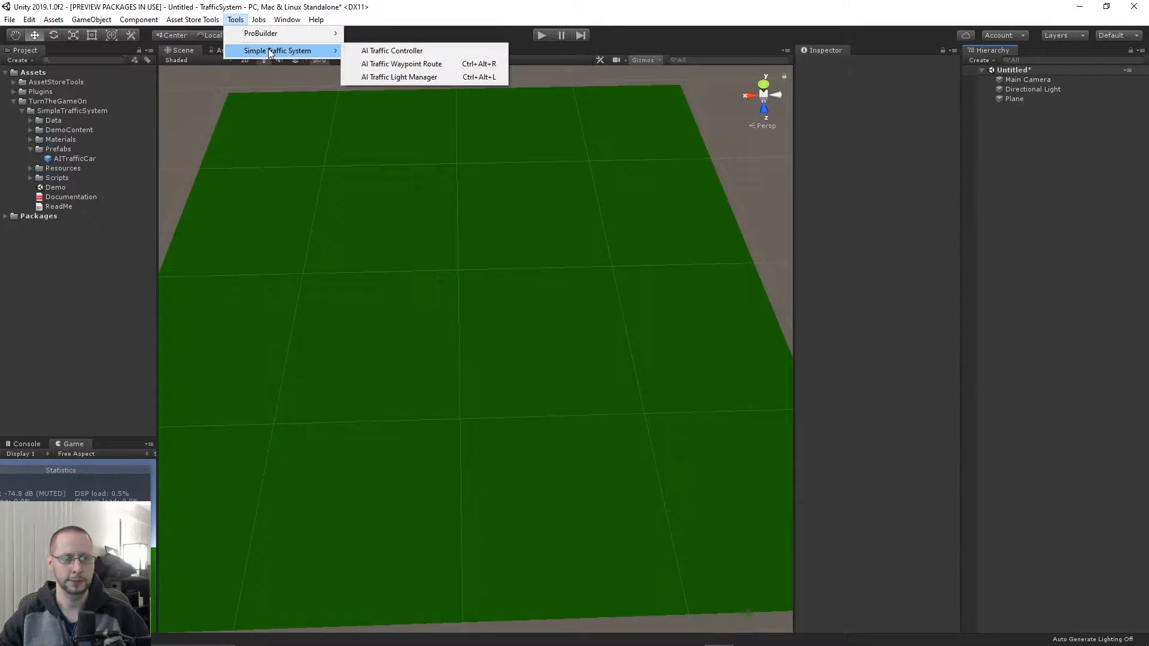
click(388, 52)
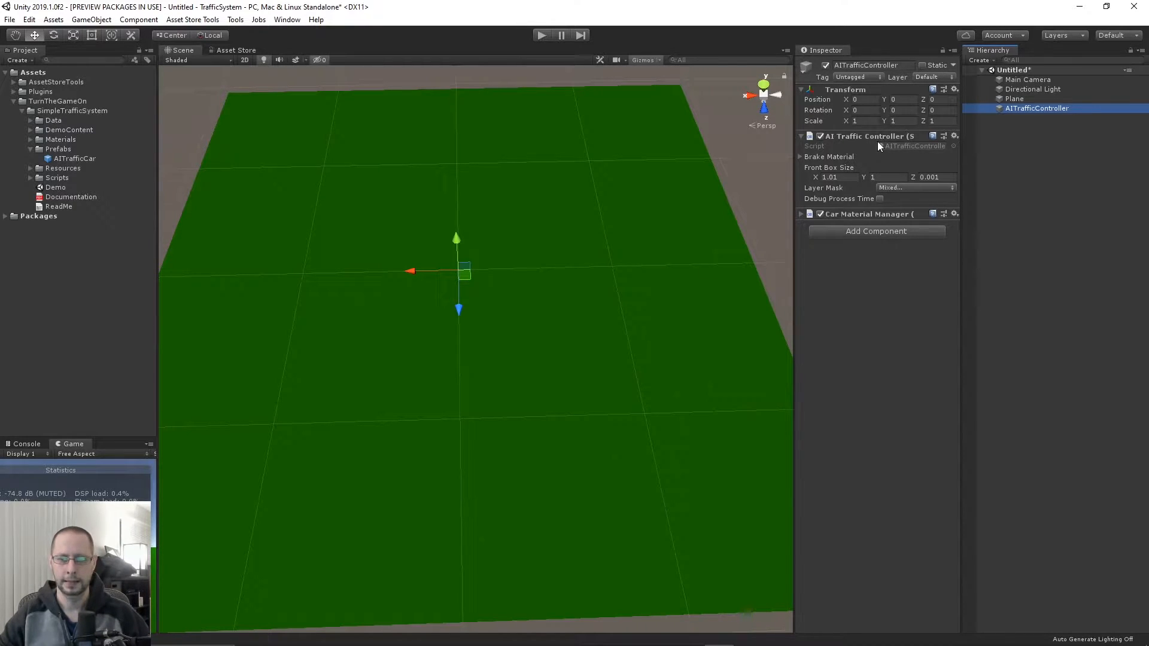
click(1051, 172)
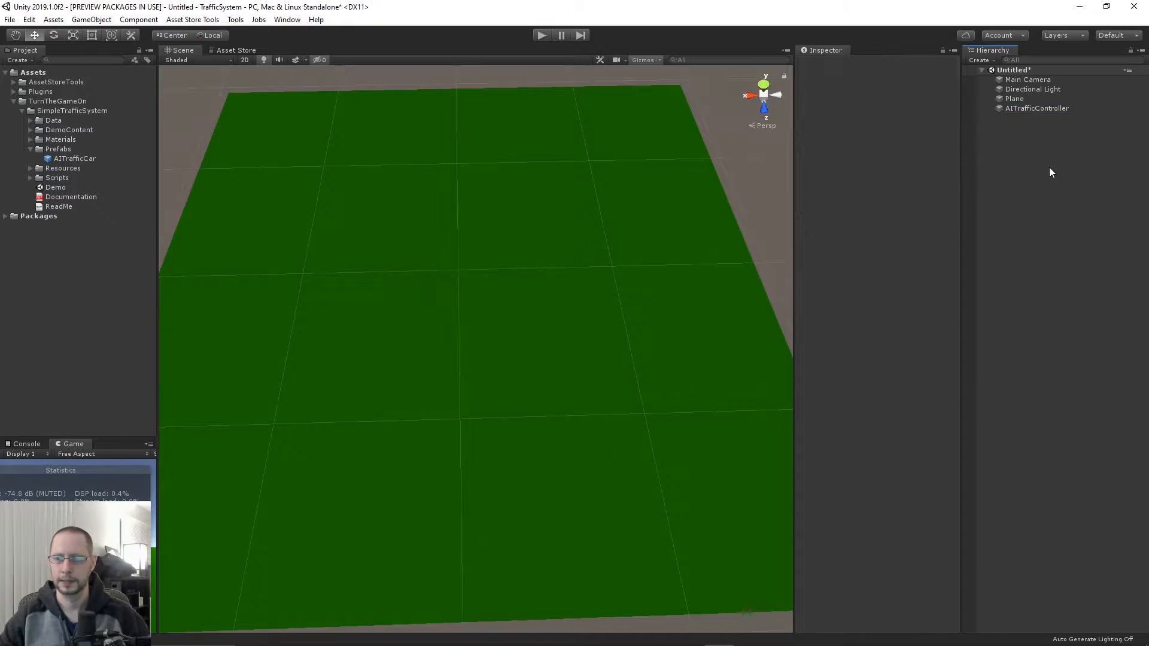
- Add an AI Traffic Waypoint Route to the scene and deselect it
click(235, 19)
mouse_move(281, 50)
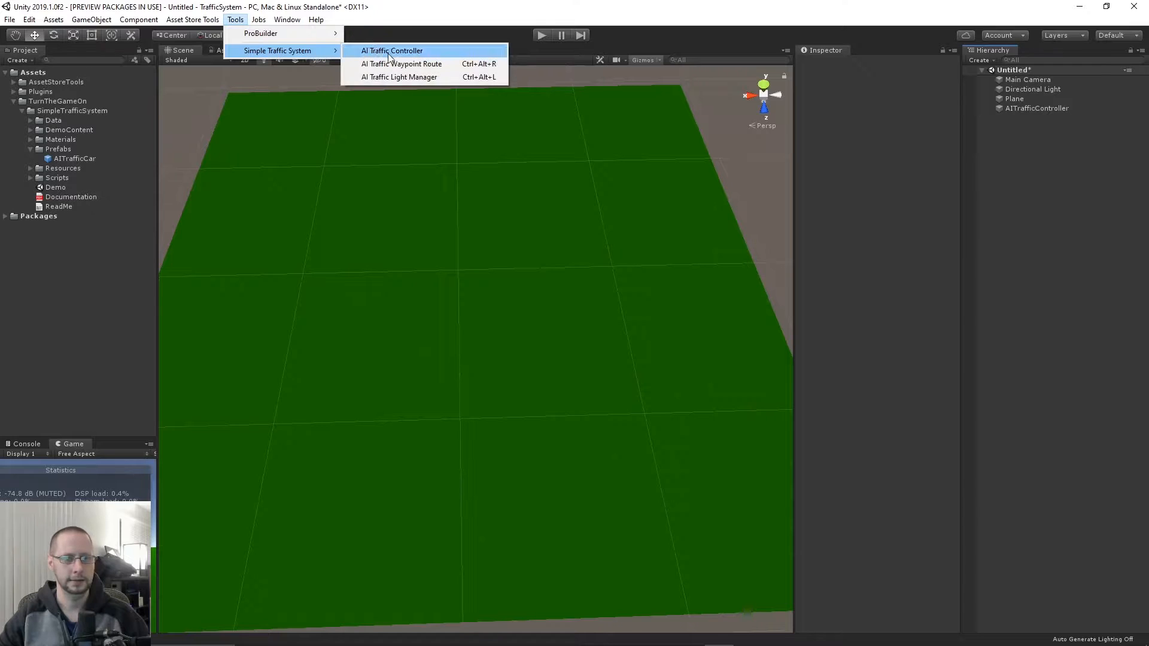
click(458, 68)
click(1051, 197)
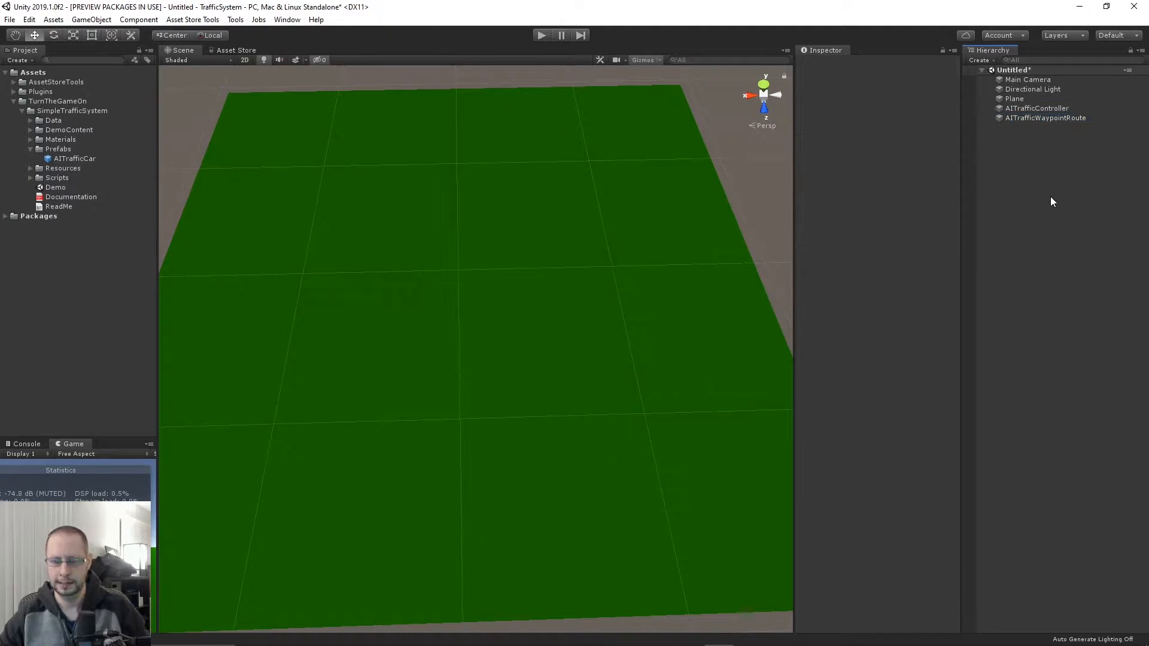
- Create eight more AI Traffic Waypoint Routes in quick succession
key(ctrl+alt+r)
key(ctrl+alt+r)
key(ctrl+alt+r)
key(ctrl+alt+r)
key(ctrl+alt+r)
key(ctrl+alt+r)
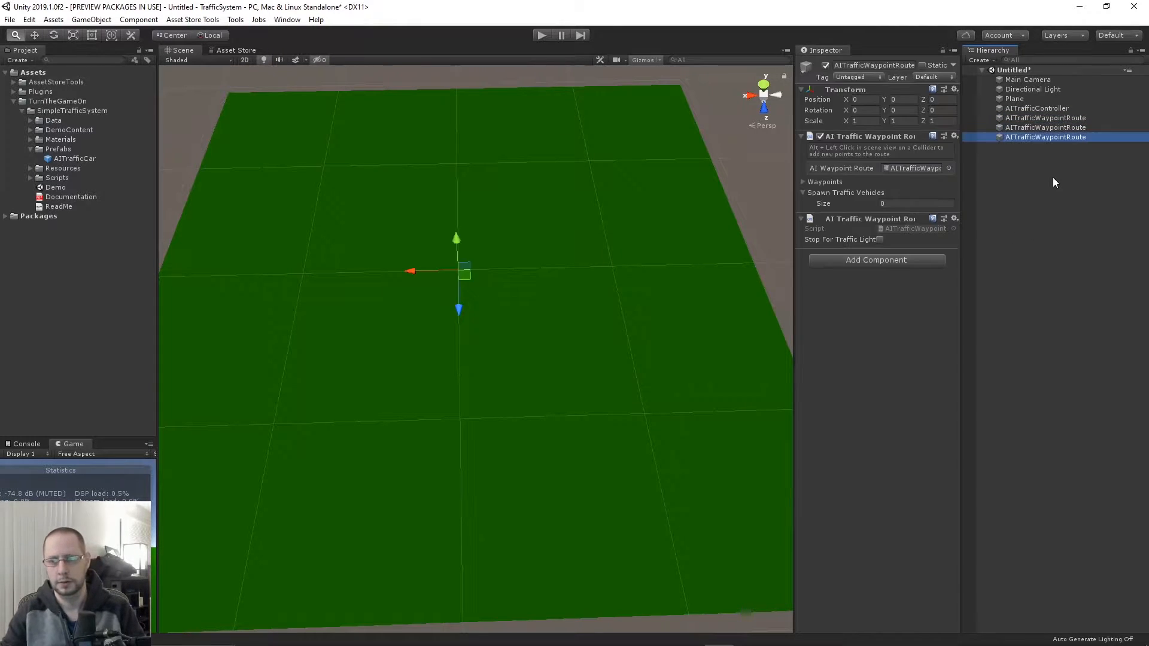
key(ctrl+alt+r)
key(ctrl+alt+r)
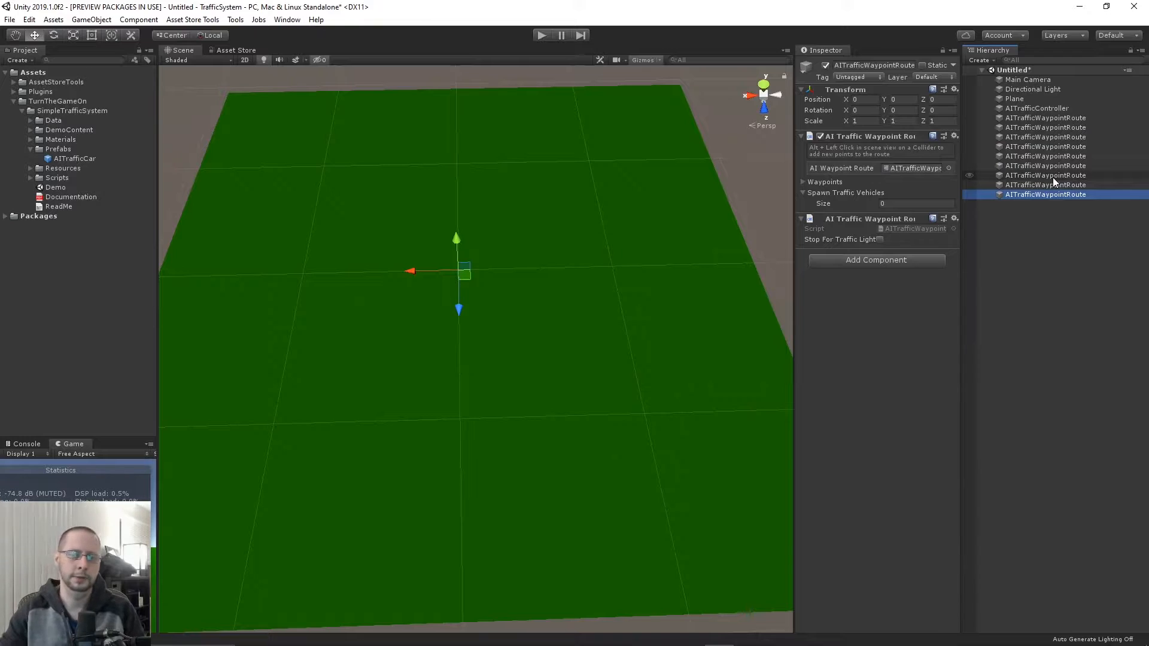
click(235, 19)
mouse_move(293, 56)
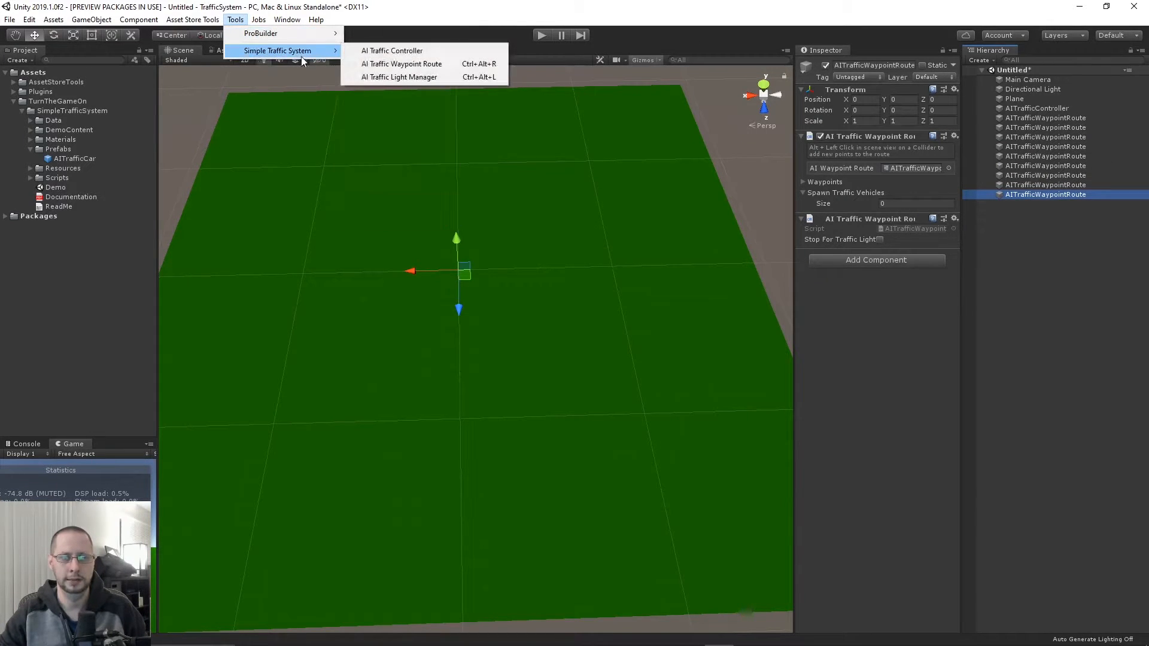
click(1080, 340)
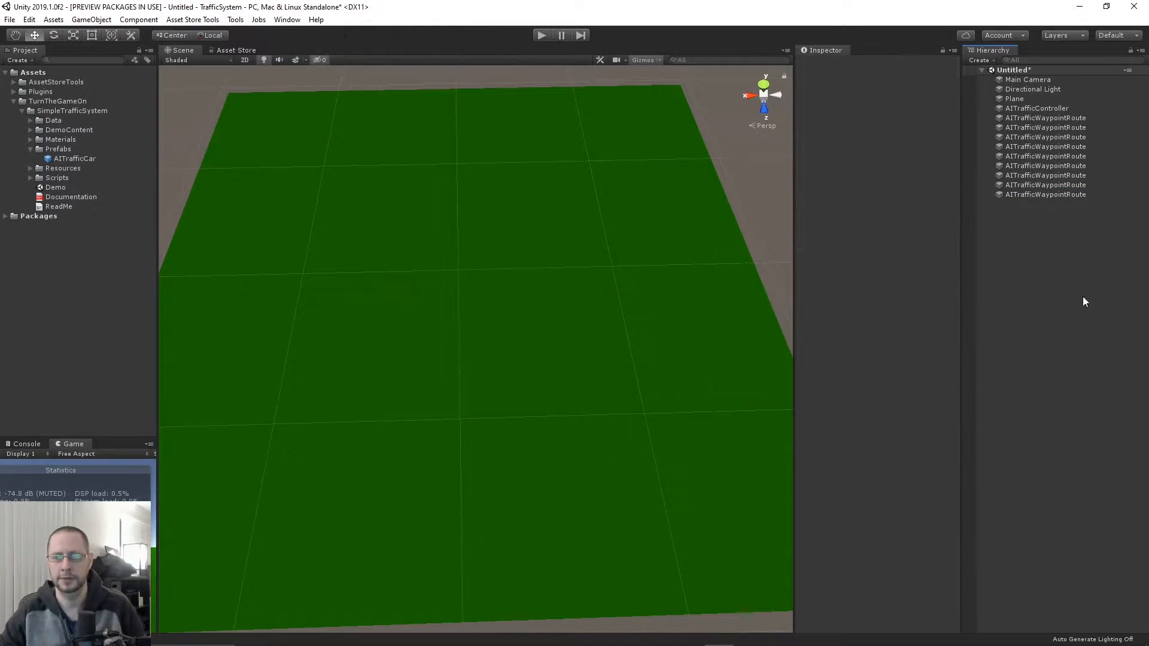
- Delete all the extra AITrafficWaypointRoute objects, keeping only the first one
click(1072, 128)
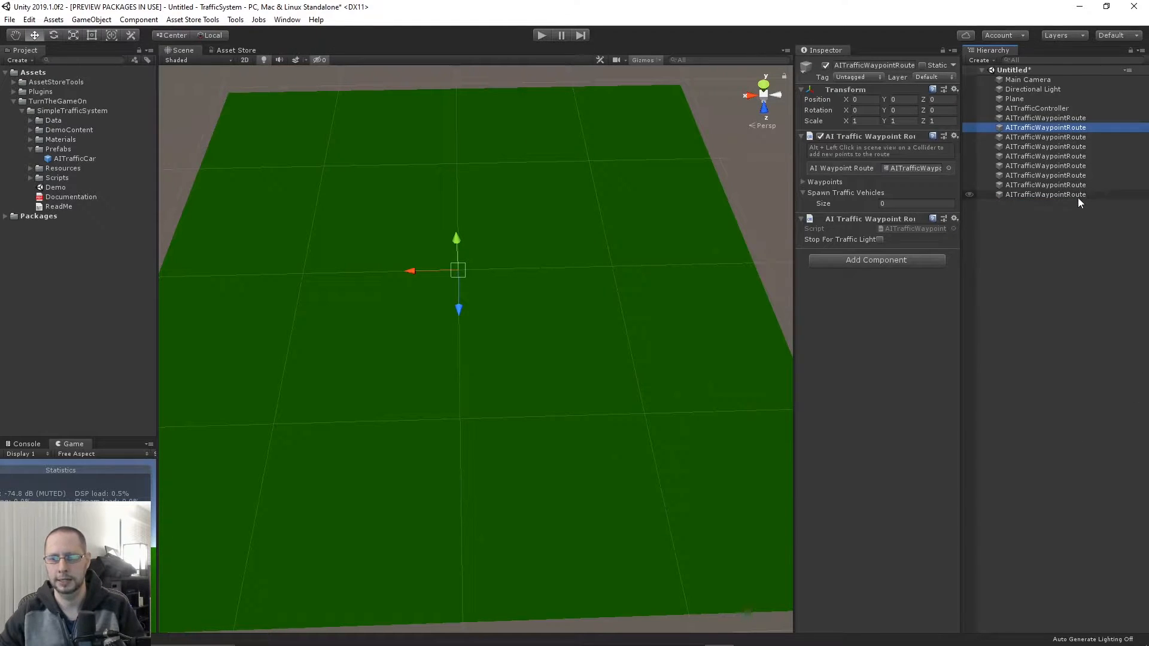
shift+click(1077, 195)
key(Delete)
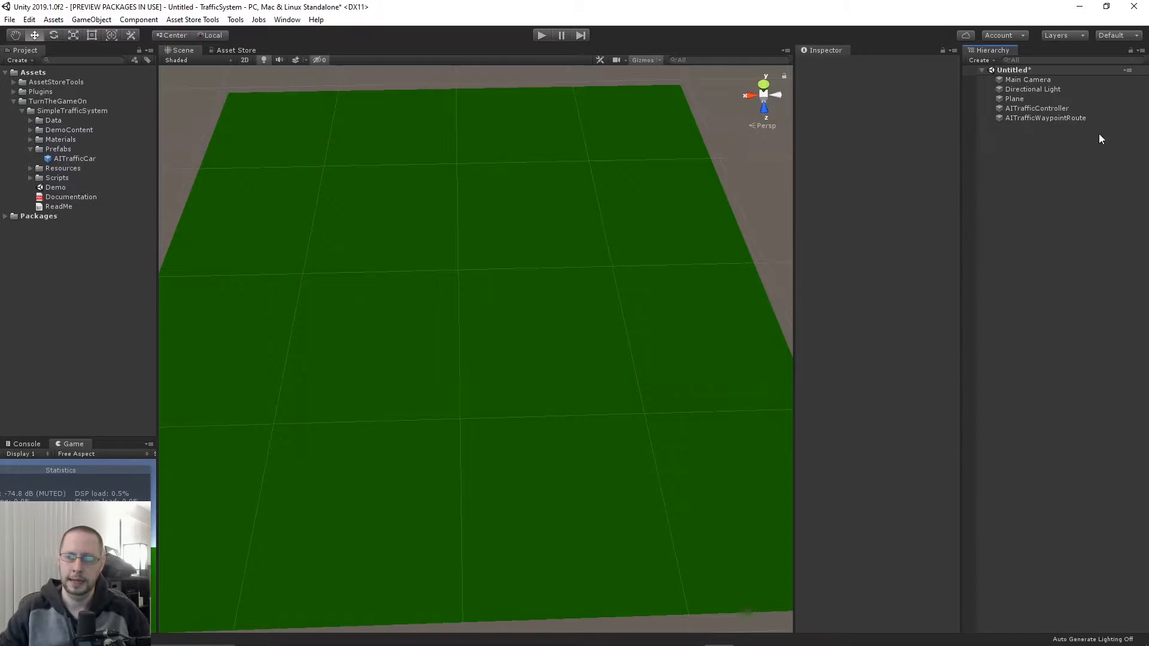
- Rename the remaining waypoint route to AITrafficWaypointRoute 1
click(1095, 118)
alt+drag(526, 433, 509, 357)
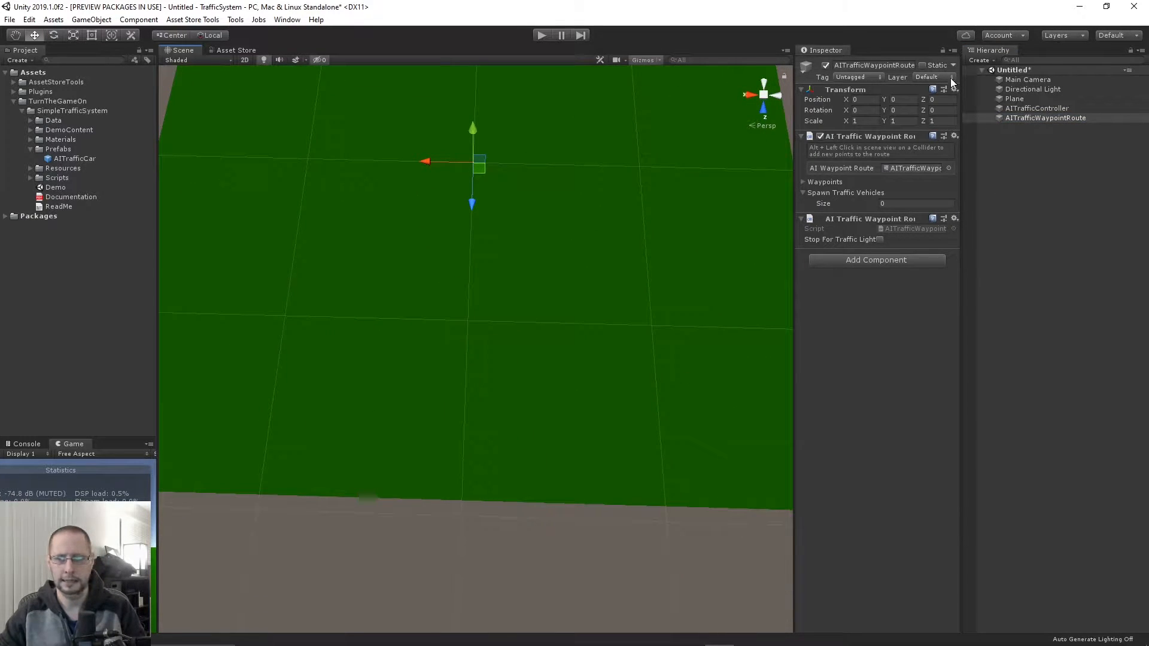
key(End)
text(1)
key(Return)
click(1081, 166)
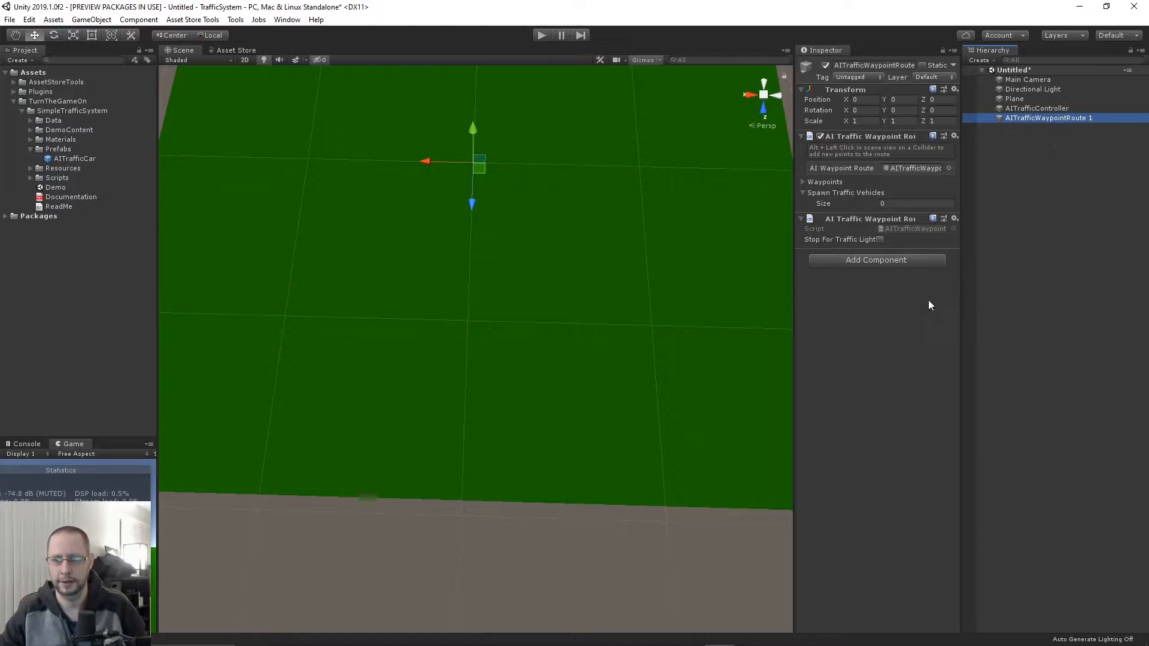
- Place the route's first six waypoints in a straight line inward from the middle of the plane's near edge
key(alt)
alt+click(461, 473)
alt+click(463, 433)
alt+click(467, 395)
alt+click(467, 359)
alt+click(468, 330)
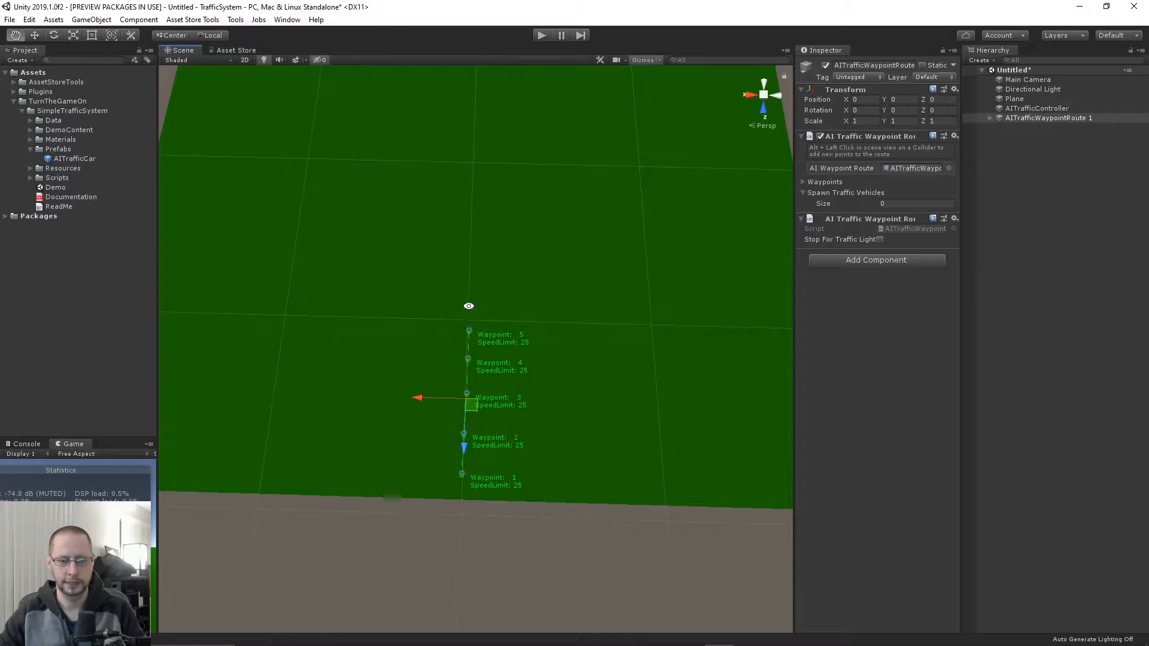
alt+click(469, 304)
- Extend the route in the same line with five more waypoints, ending with waypoint 11 near the plane's middle
scroll(469, 296, up, 5)
middle_drag(466, 187, 469, 341)
alt+click(472, 345)
alt+click(475, 271)
alt+click(479, 211)
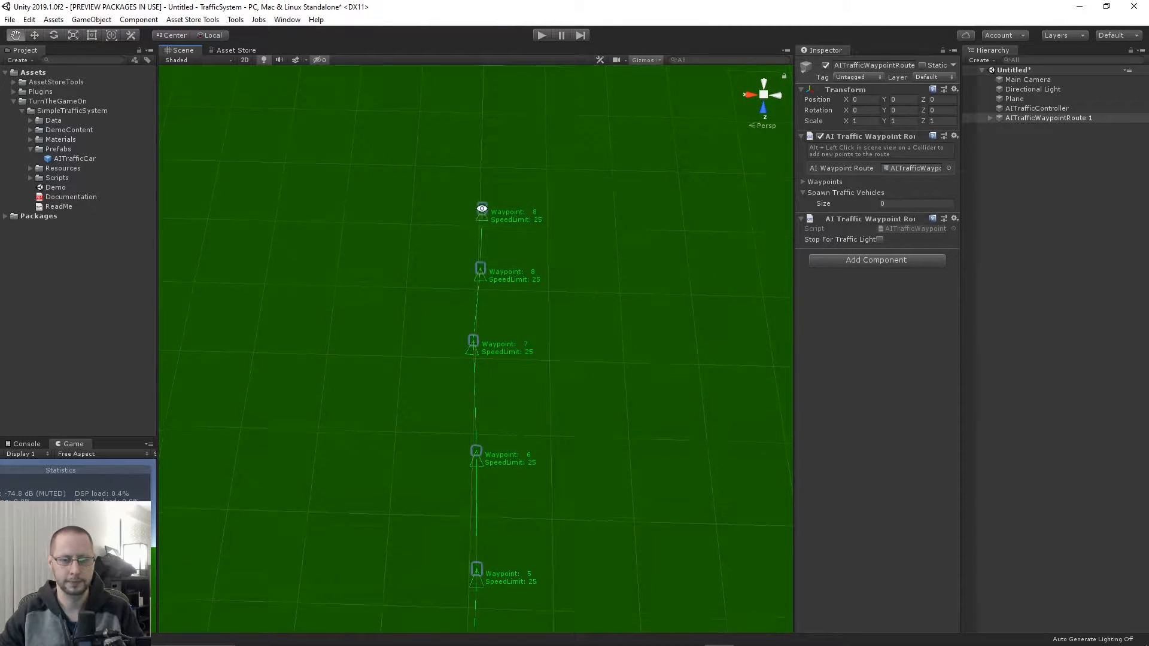
middle_drag(490, 197, 489, 282)
scroll(496, 315, down, 5)
alt+click(484, 307)
alt+click(487, 287)
scroll(490, 296, down, 3)
scroll(491, 296, up, 3)
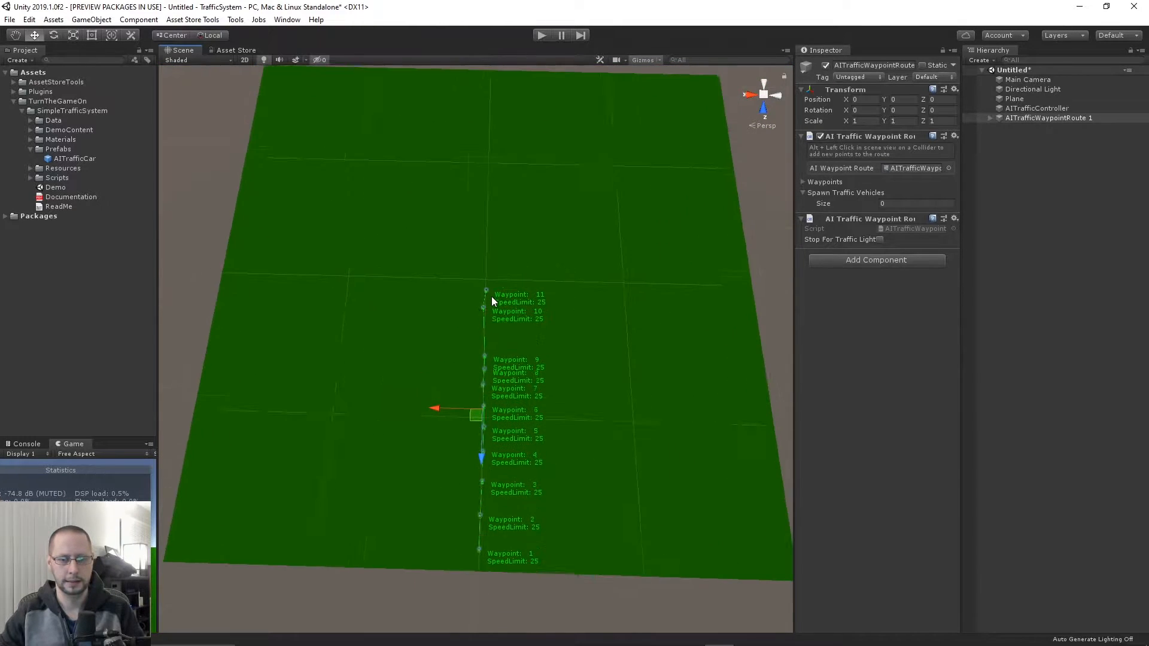
- Expand AITrafficWaypointRoute 1 and move AITrafficWaypoint 10 along the X axis to about -0.2
click(990, 118)
click(1054, 214)
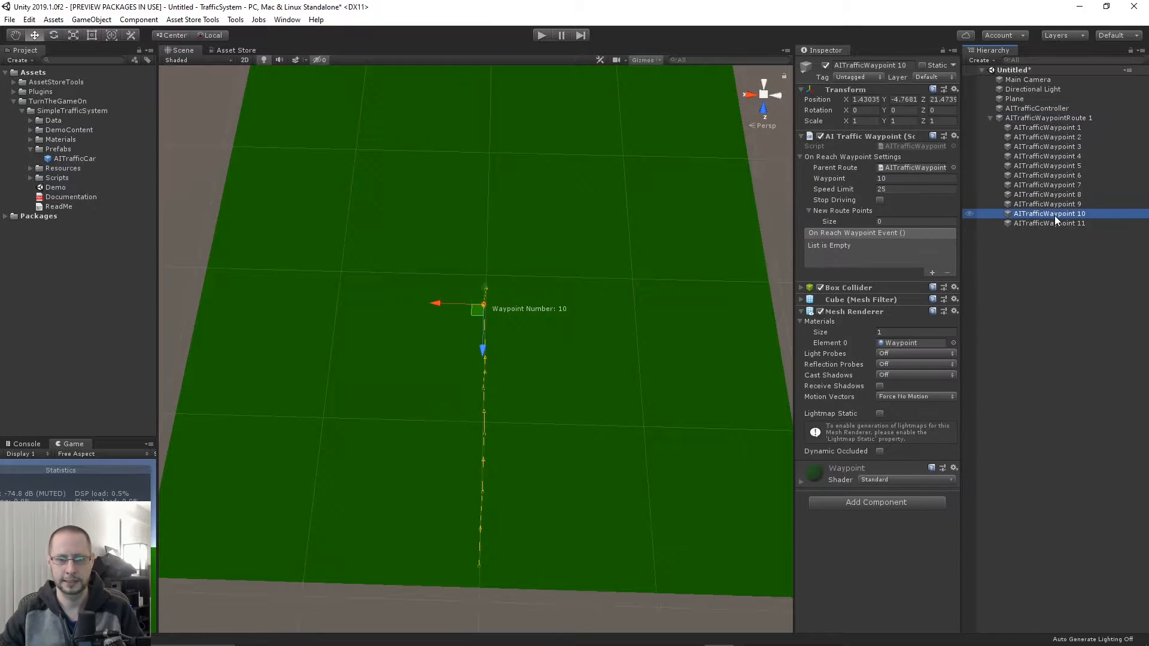
drag(434, 303, 436, 303)
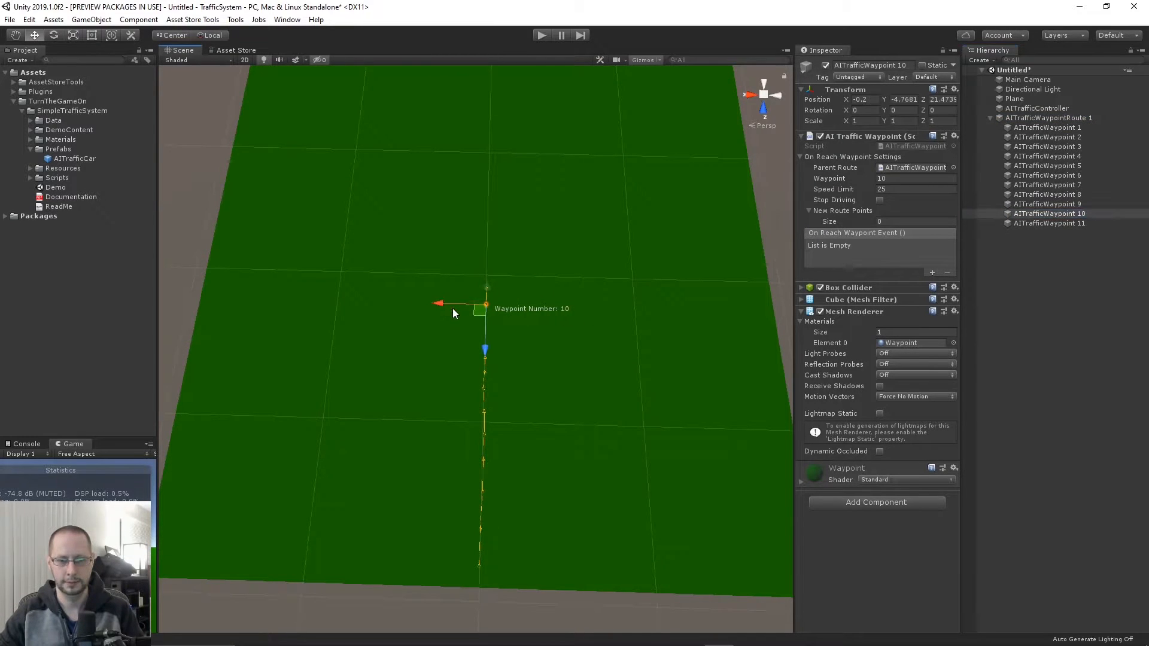
- Examine AITrafficWaypoint 10 up close, checking its cube and the route line leading to the neighbouring waypoint
key(f)
scroll(525, 313, down, 12)
right_drag(626, 414, 520, 335)
scroll(520, 335, down, 4)
right_drag(686, 471, 563, 223)
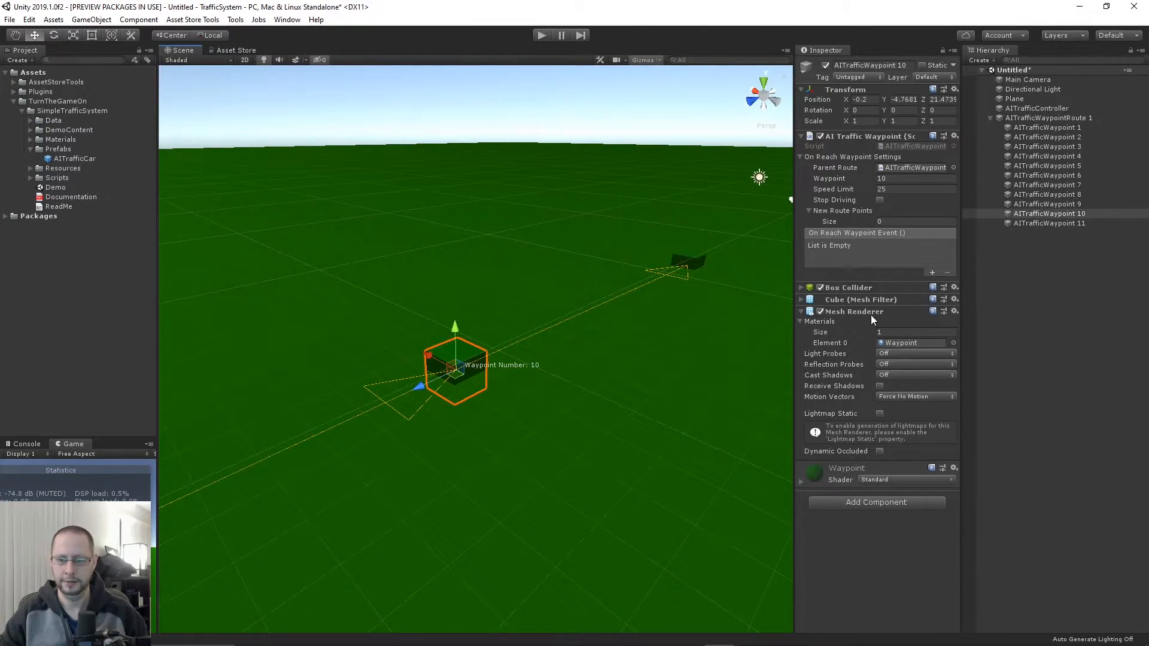
scroll(544, 368, down, 6)
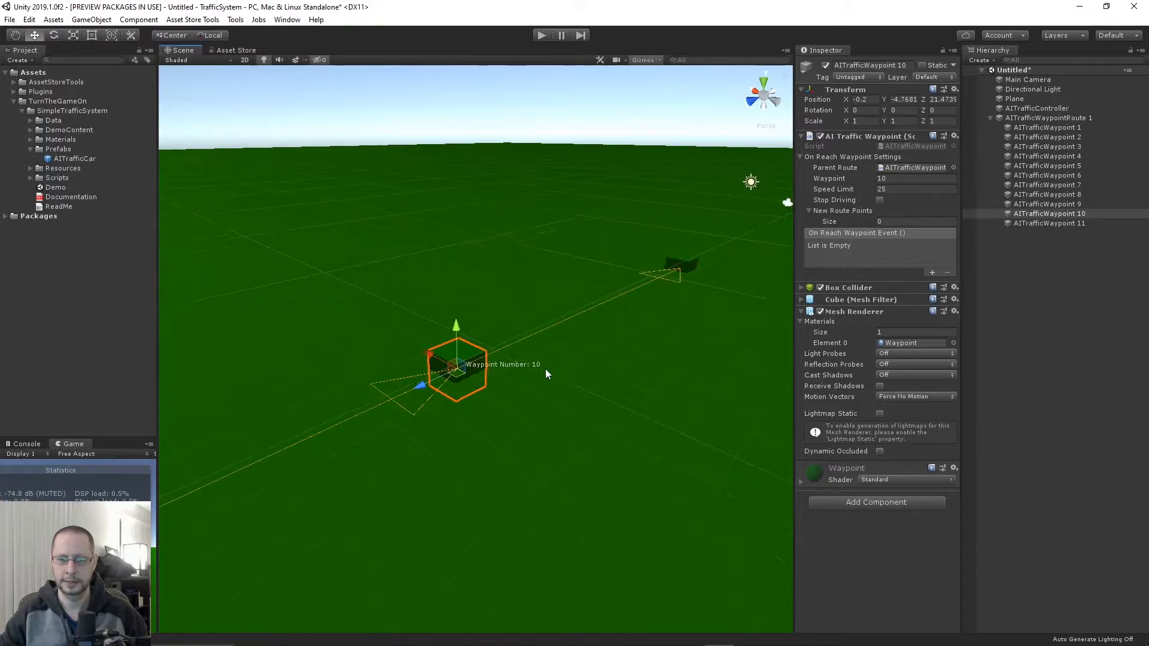
- Toggle AITrafficWaypoint 10's Mesh Renderer off and back on, and deselect the waypoint
click(820, 312)
click(820, 311)
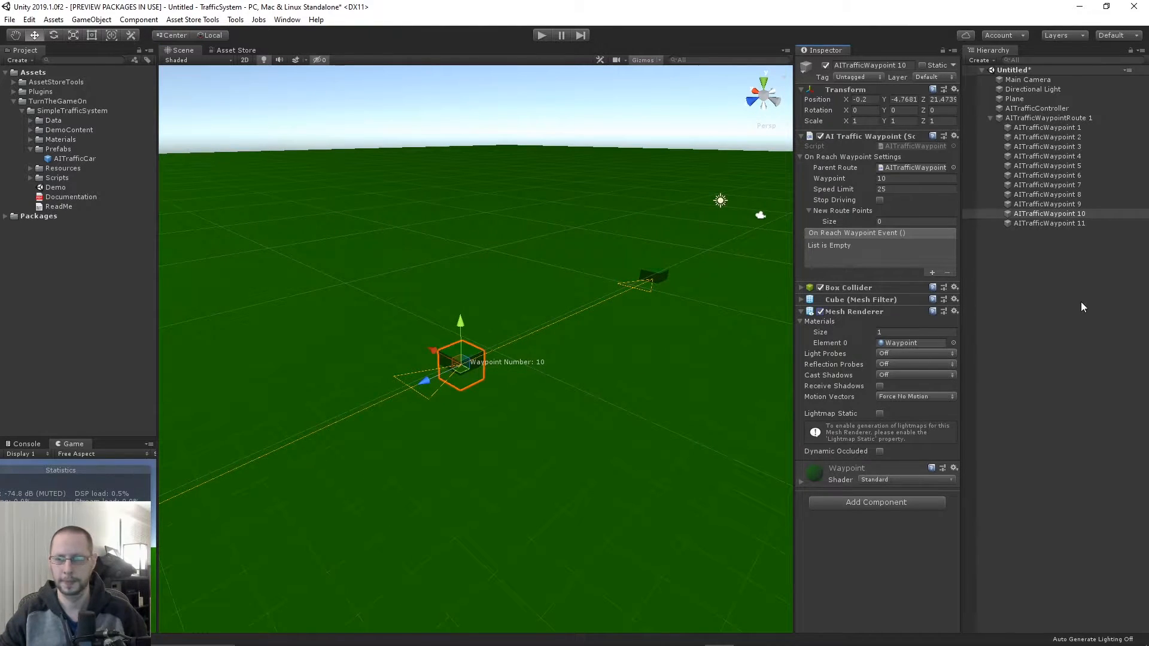
click(1067, 261)
- Add the AITrafficCar prefab to the Spawn Traffic Vehicles list of AITrafficWaypointRoute 1
right_drag(439, 400, 593, 320)
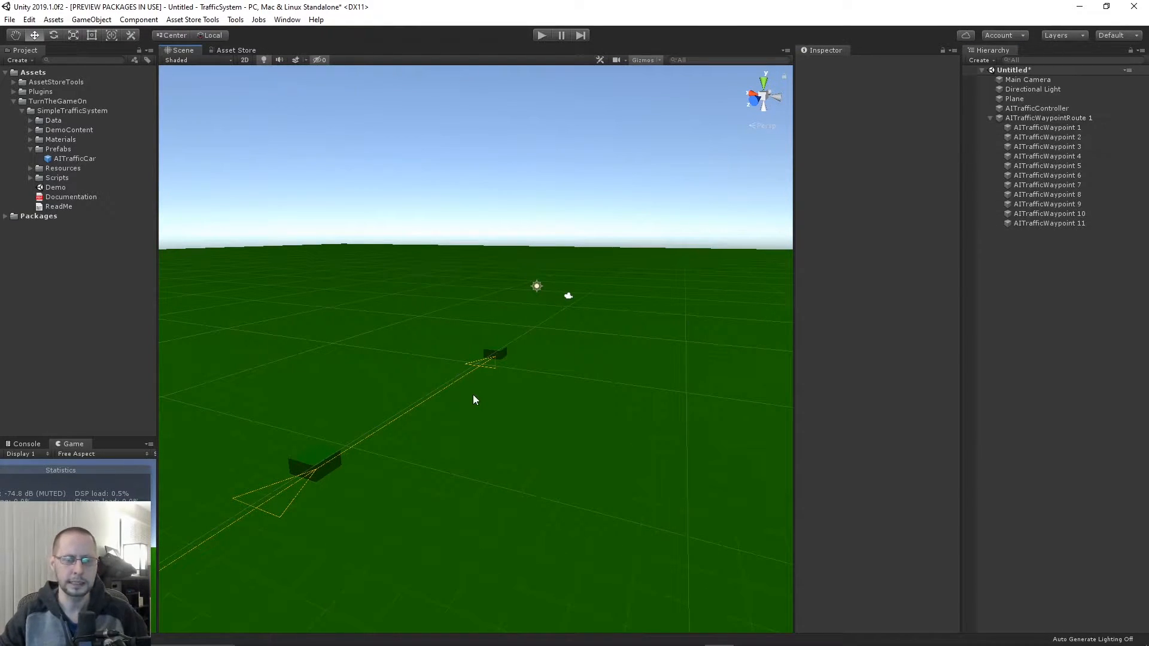
scroll(473, 398, down, 4)
right_drag(470, 404, 574, 331)
middle_drag(574, 331, 380, 462)
right_drag(458, 413, 404, 426)
middle_drag(403, 426, 428, 433)
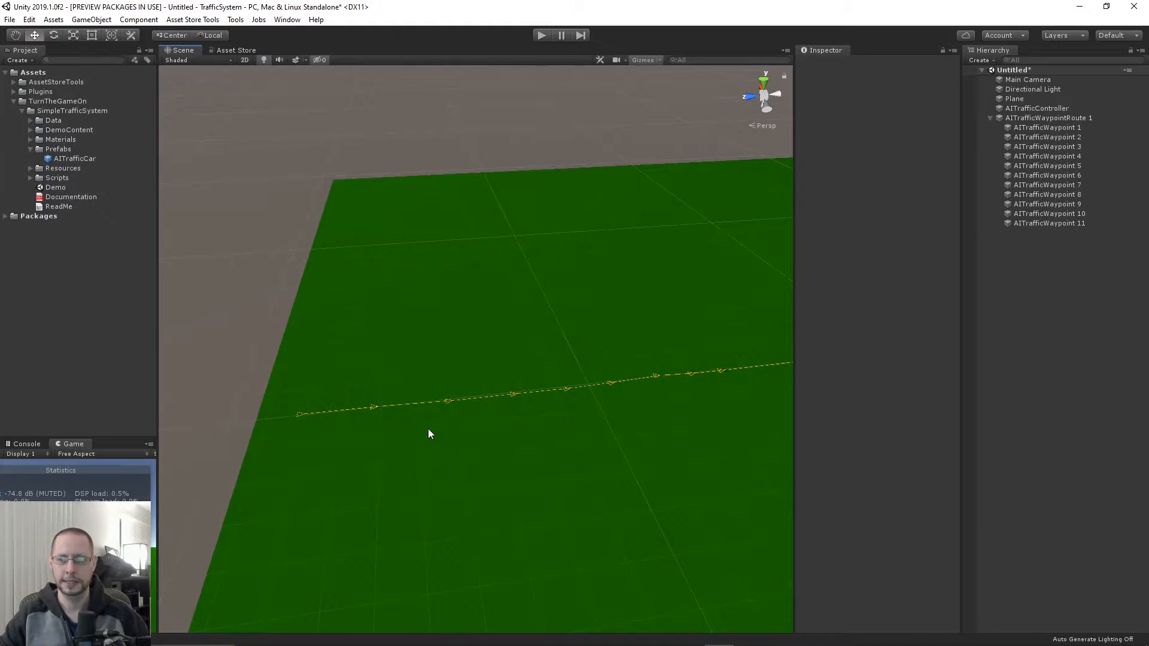
click(1062, 118)
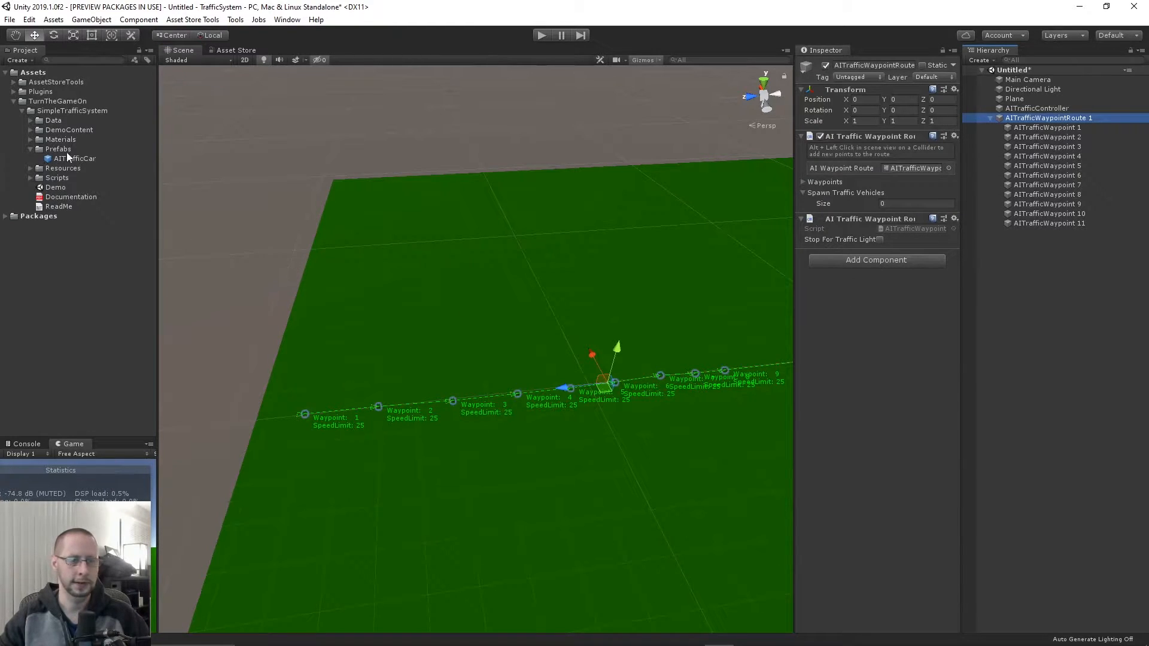
drag(70, 154, 854, 192)
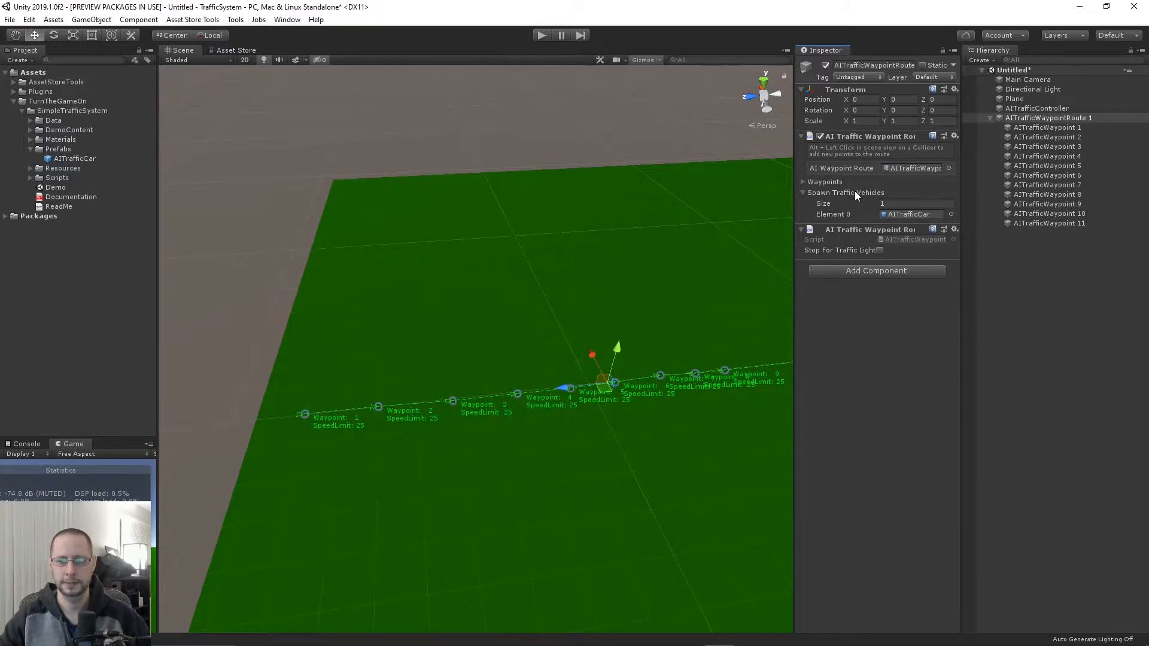
- Play the scene to watch the spawned car drive along the route, and stop playback
click(540, 35)
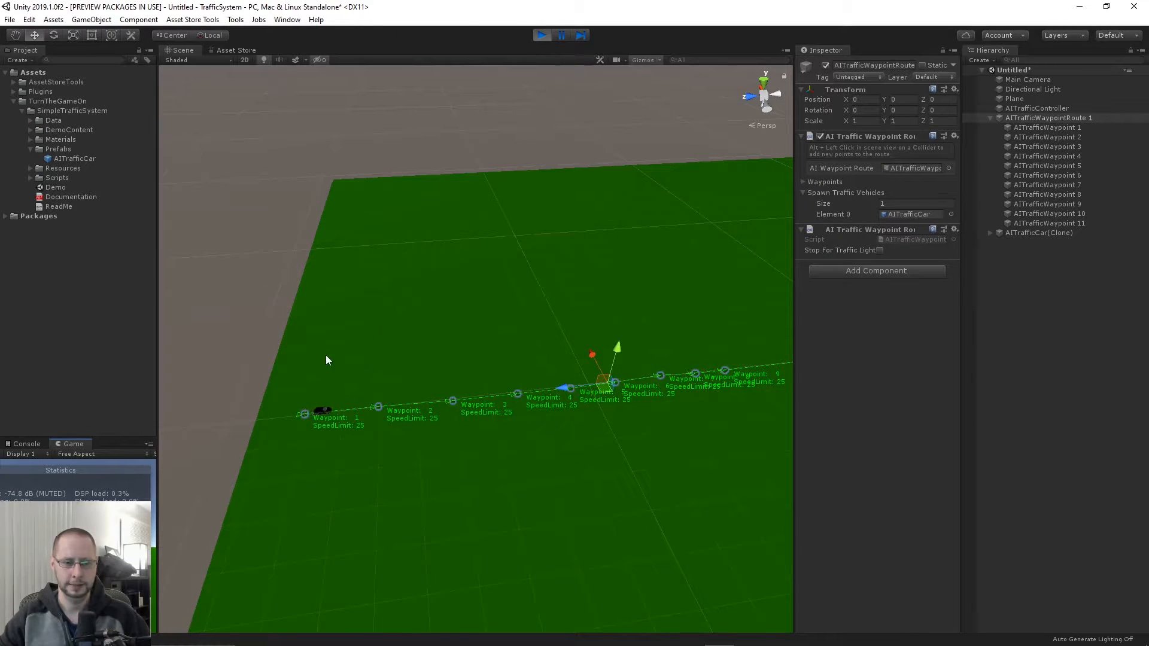
alt+drag(257, 418, 346, 411)
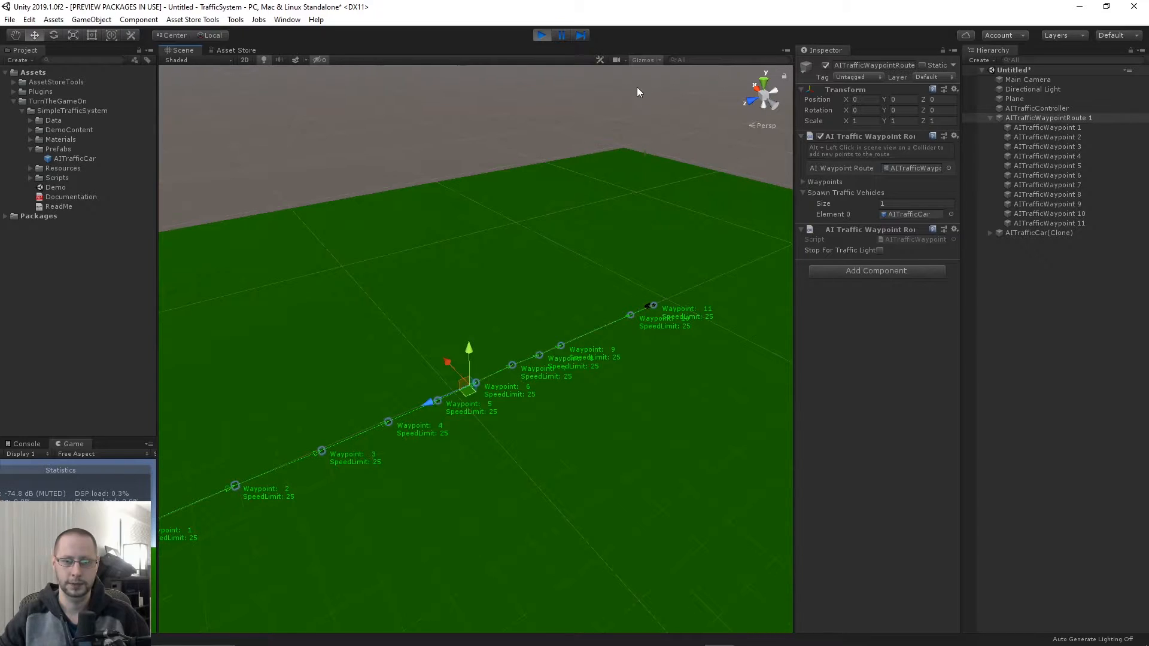
click(541, 35)
- Enable Stop Driving on AITrafficWaypoint 2 of the route
click(1060, 137)
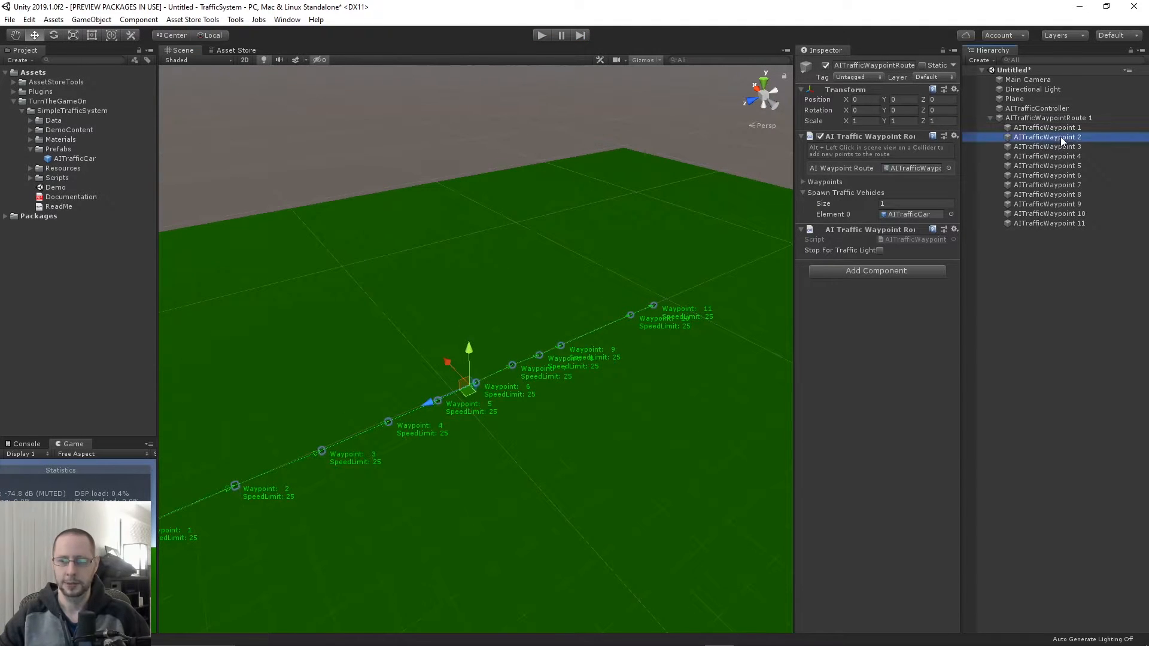
scroll(456, 307, up, 5)
scroll(507, 290, up, 3)
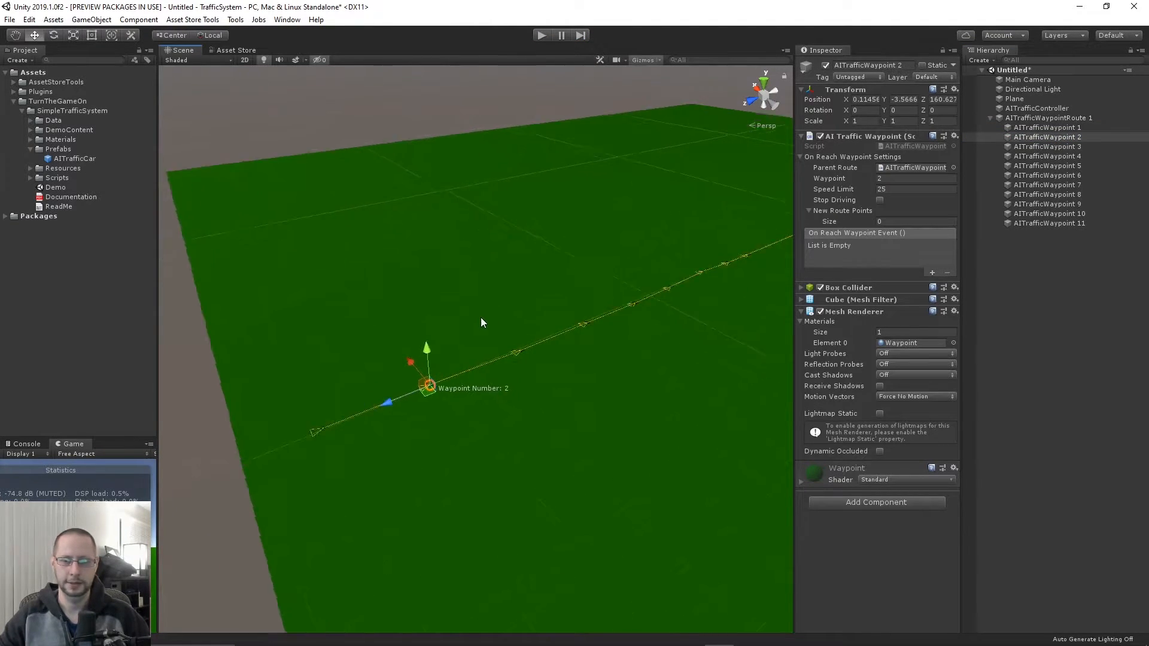
click(879, 199)
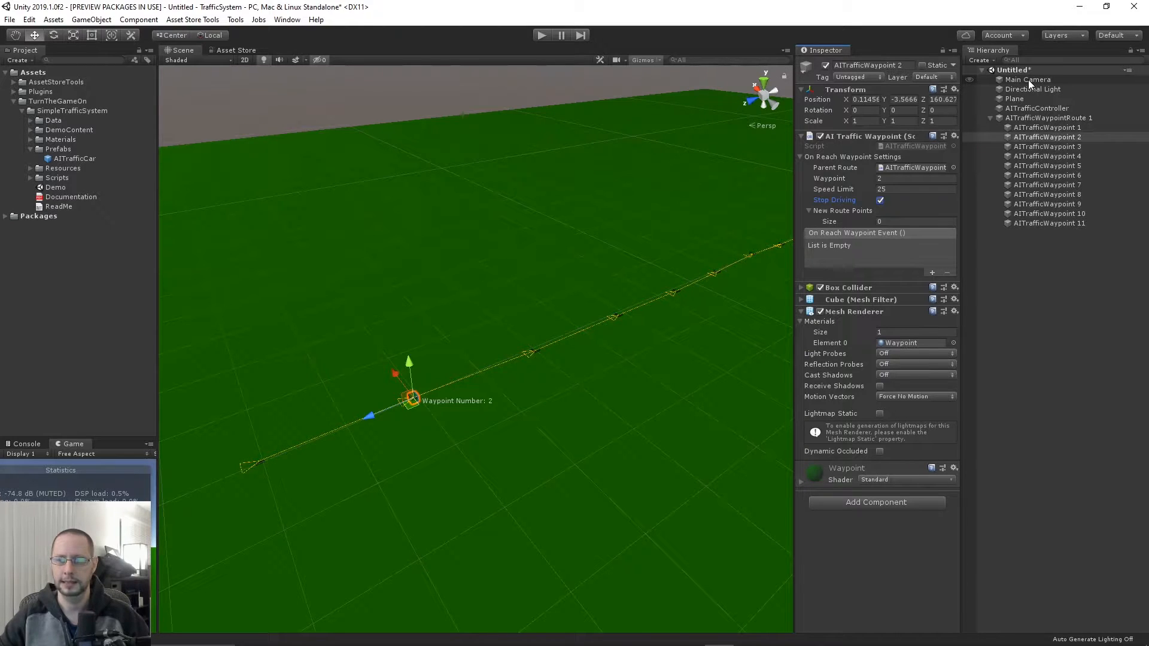
- Add an On Reach Waypoint Event to AITrafficWaypoint 2 that calls GameObject.SetActive on the Directional Light with the value unchecked
click(932, 273)
drag(1025, 89, 824, 258)
click(881, 246)
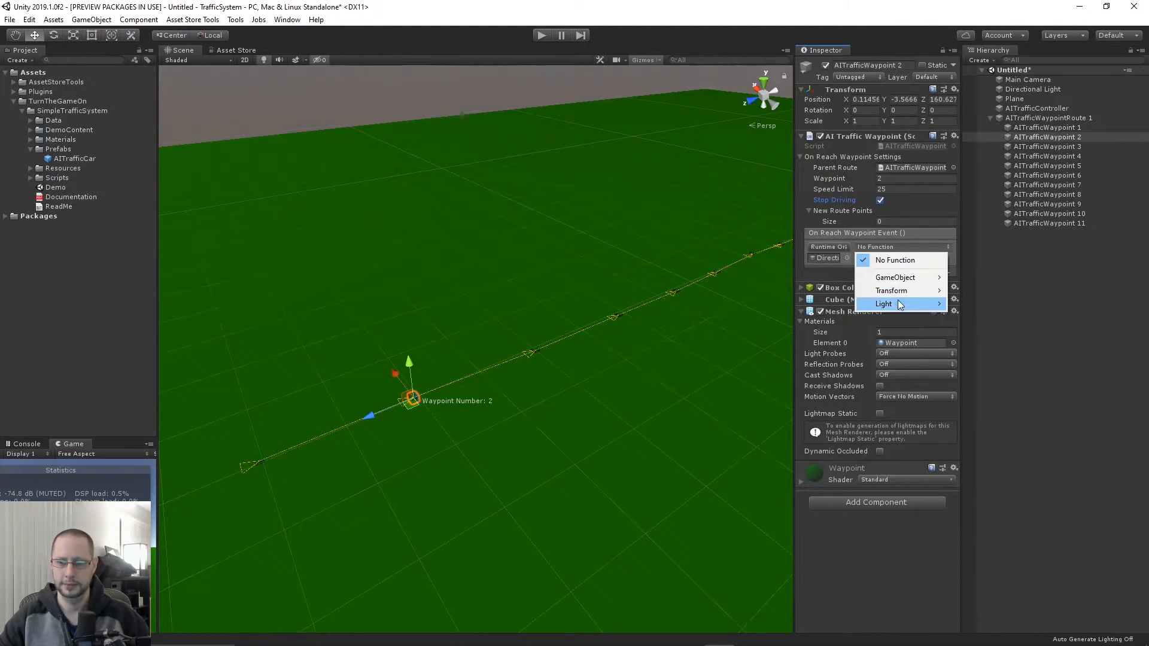
mouse_move(918, 277)
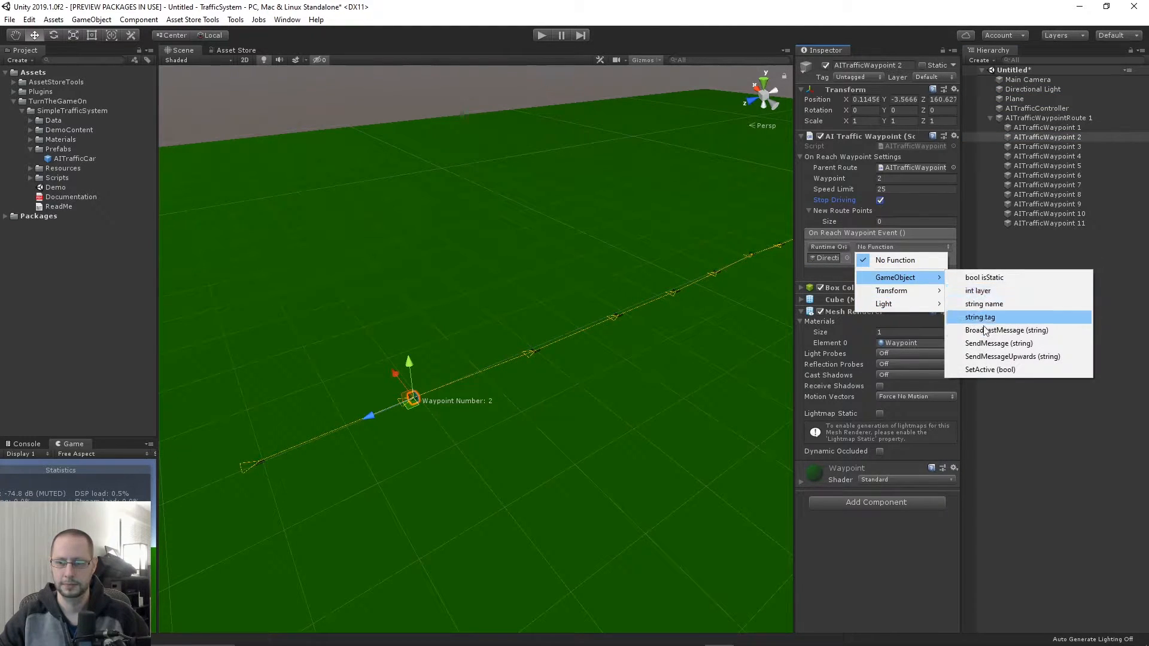
click(995, 371)
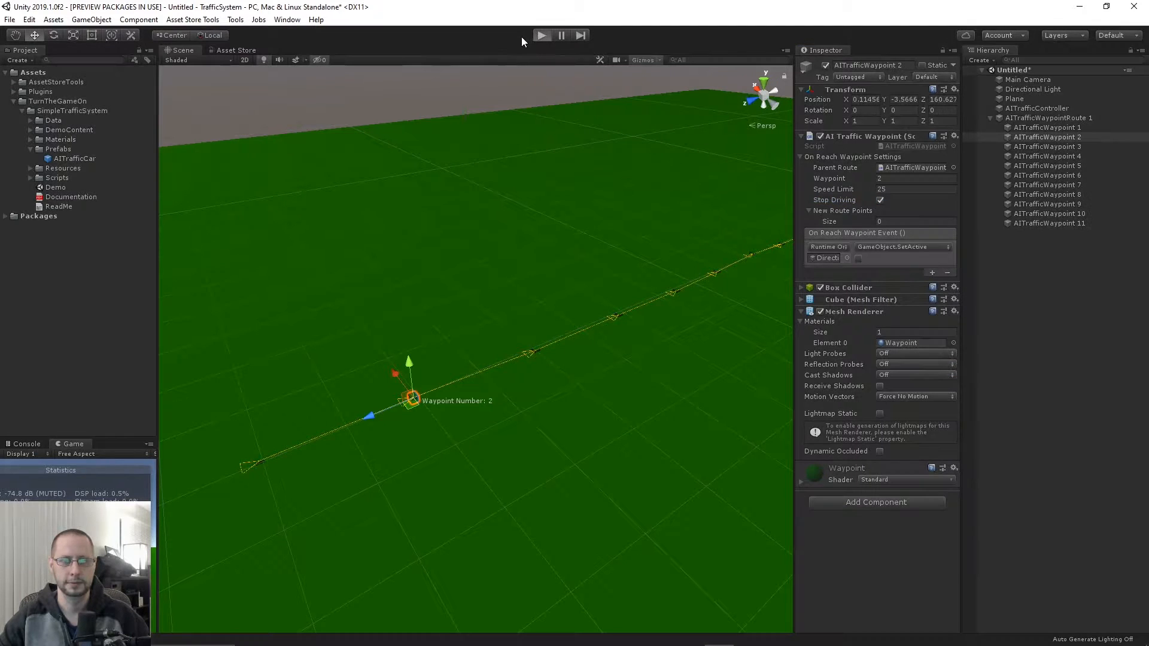
- Play the scene to test the stop and the event at waypoint 2, and reactivate the Directional Light
key(ctrl+p)
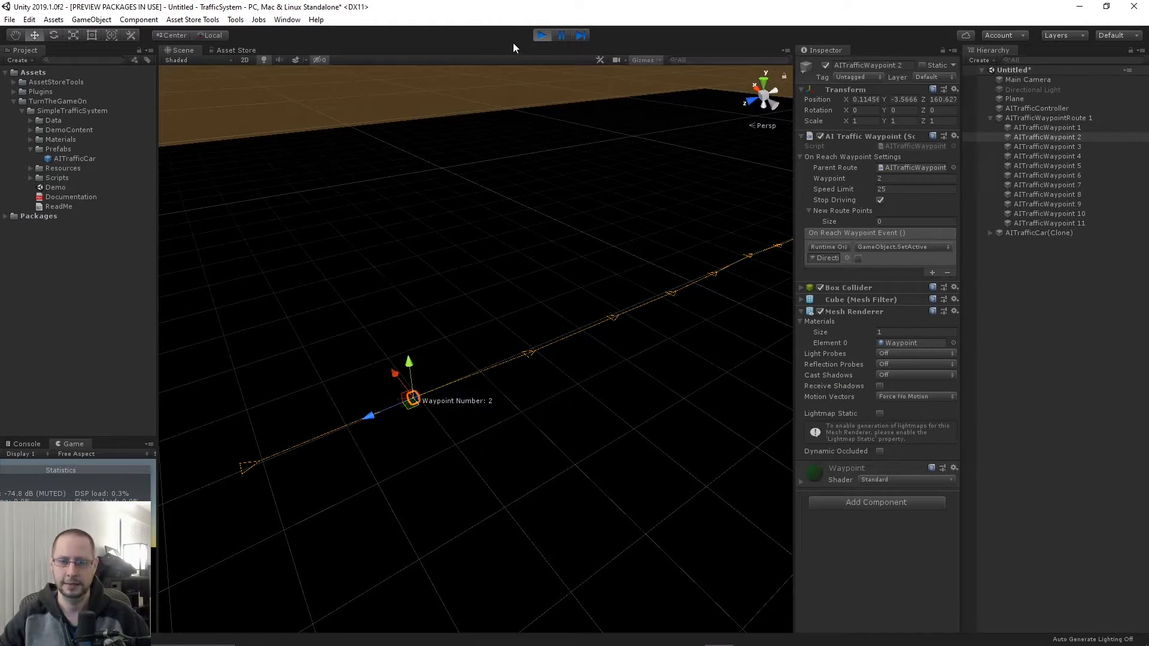
click(1026, 90)
click(824, 65)
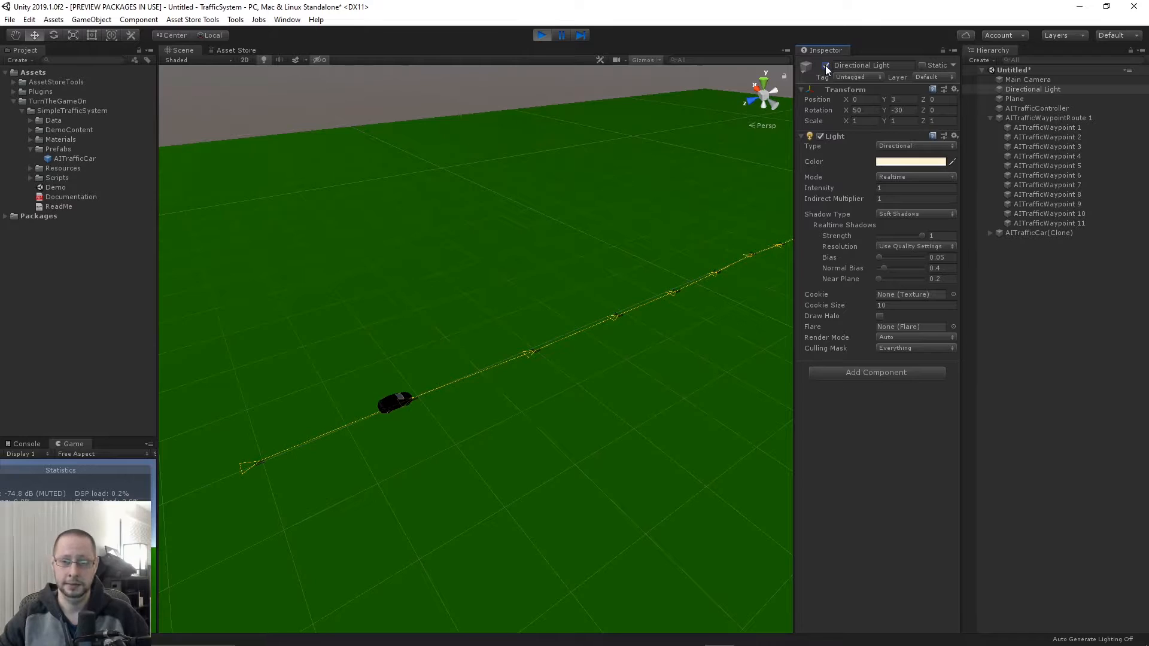
- Stop playback, remove the event from AITrafficWaypoint 2 and disable its Stop Driving option
click(1047, 137)
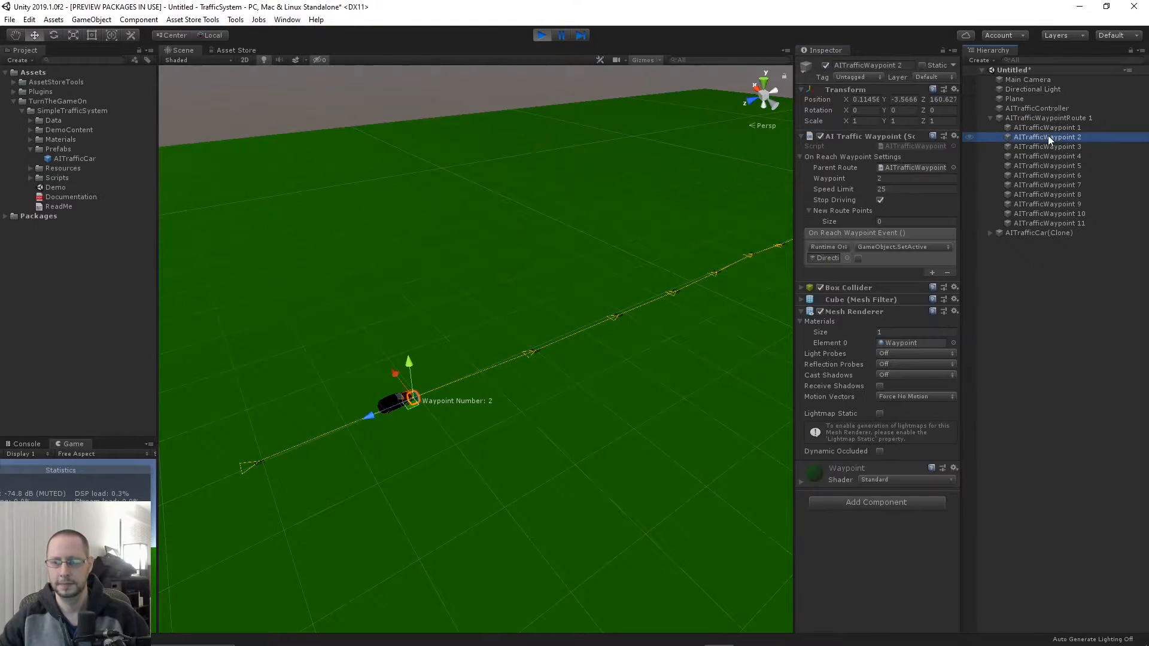
click(542, 34)
click(946, 274)
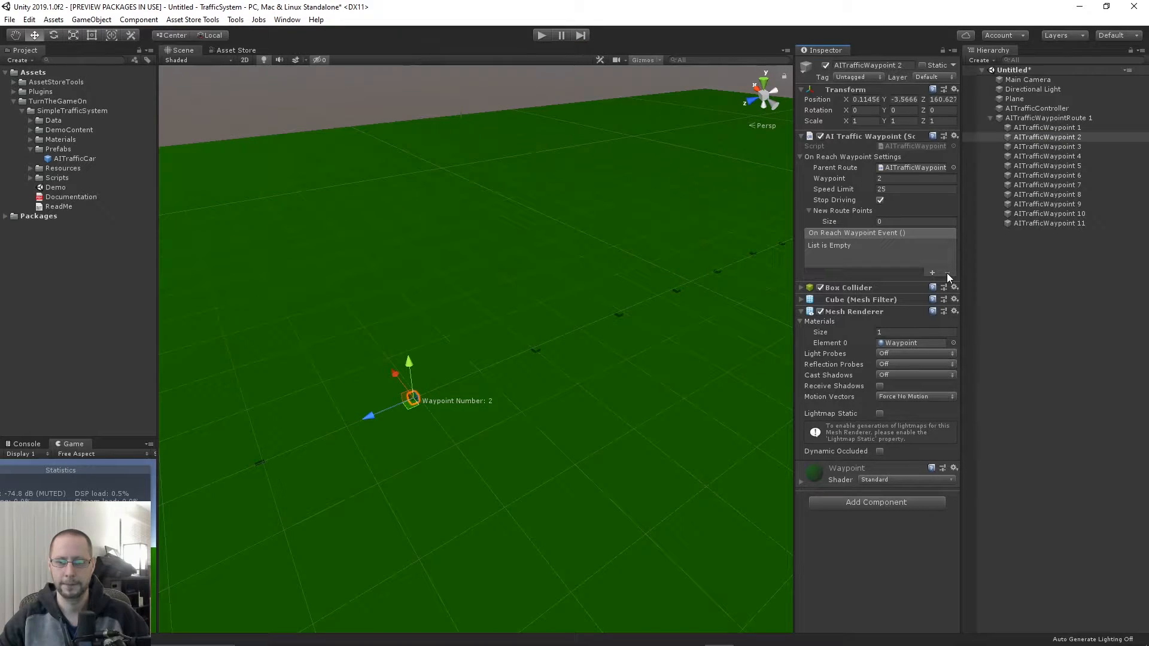
click(880, 201)
- Create a second AI traffic waypoint route and name it AITrafficWaypointRoute 2
middle_drag(604, 357, 621, 339)
scroll(547, 361, down, 10)
right_drag(621, 339, 598, 334)
middle_drag(598, 334, 250, 337)
scroll(515, 323, down, 3)
middle_drag(520, 325, 506, 353)
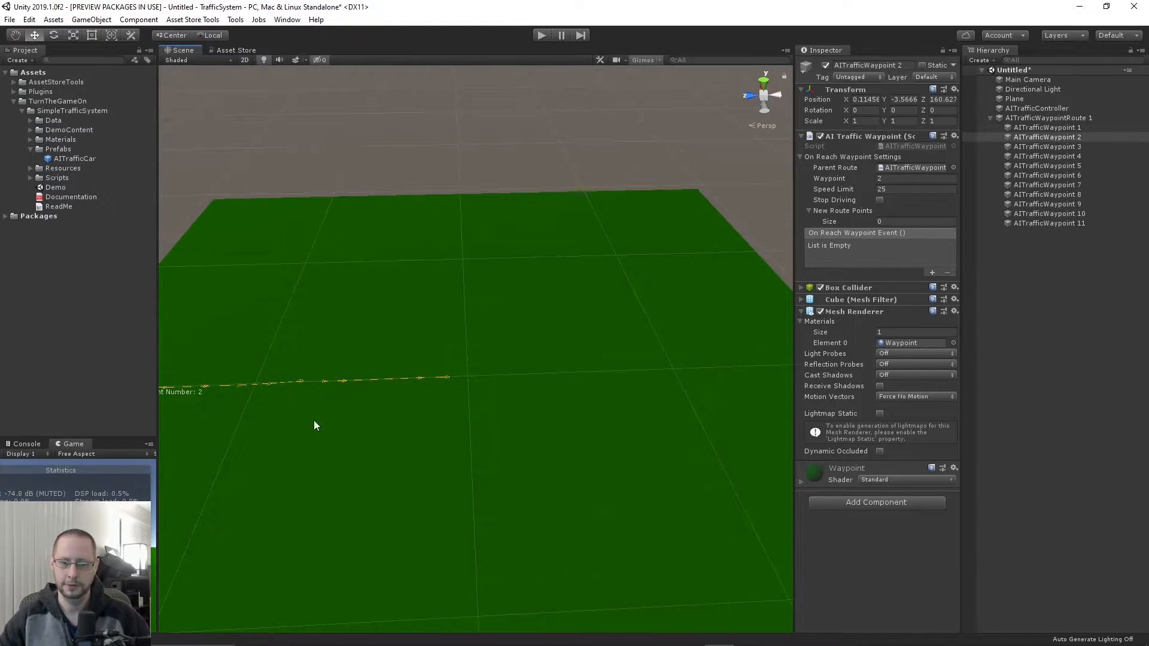
click(990, 119)
click(1060, 175)
key(alt+r)
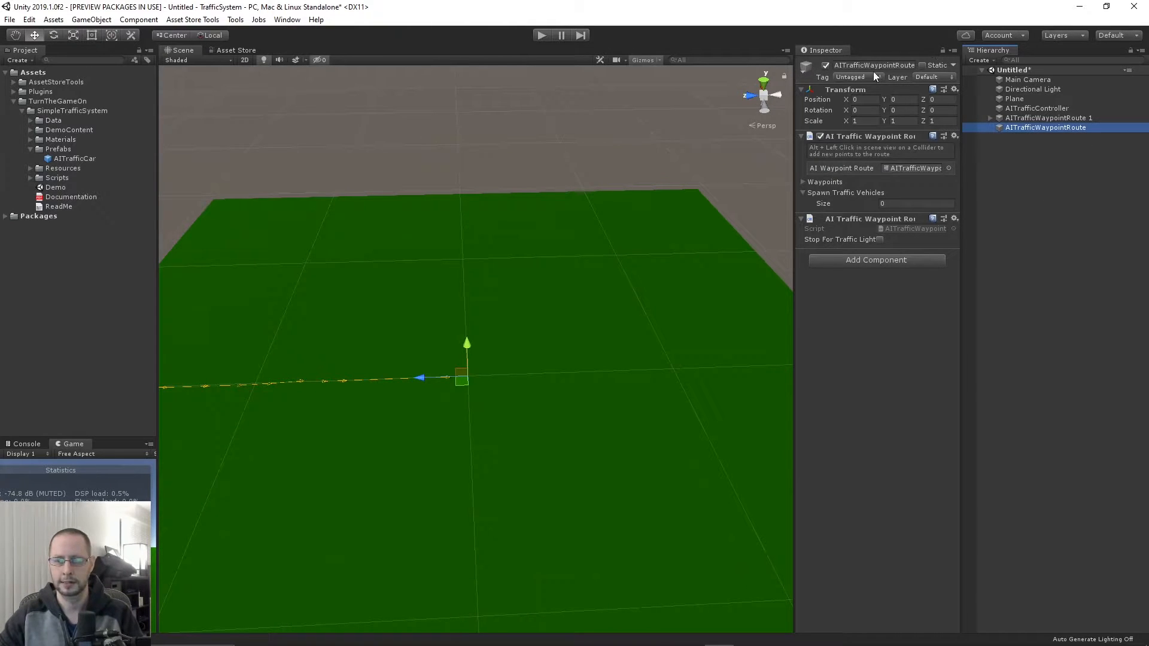
drag(789, 98, 777, 98)
click(904, 65)
click(909, 65)
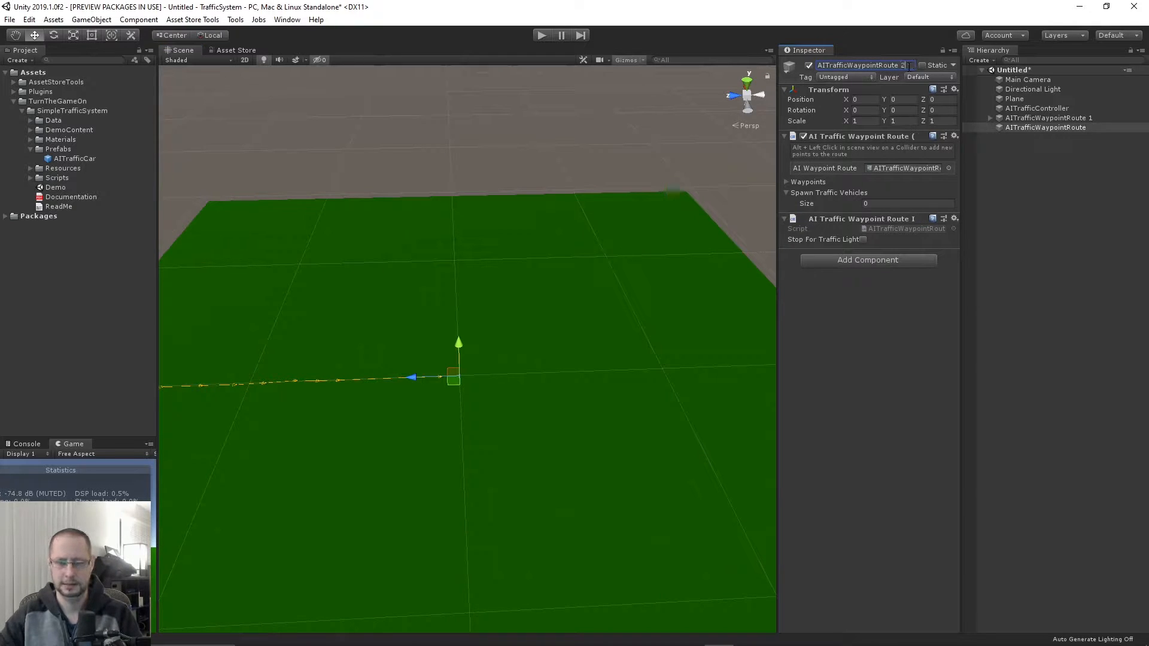
key(Return)
- Place the first four waypoints of AITrafficWaypointRoute 2 in line beyond the end of route 1, starting near the plane's middle
middle_drag(549, 357, 534, 447)
scroll(533, 447, up, 5)
middle_drag(573, 490, 526, 431)
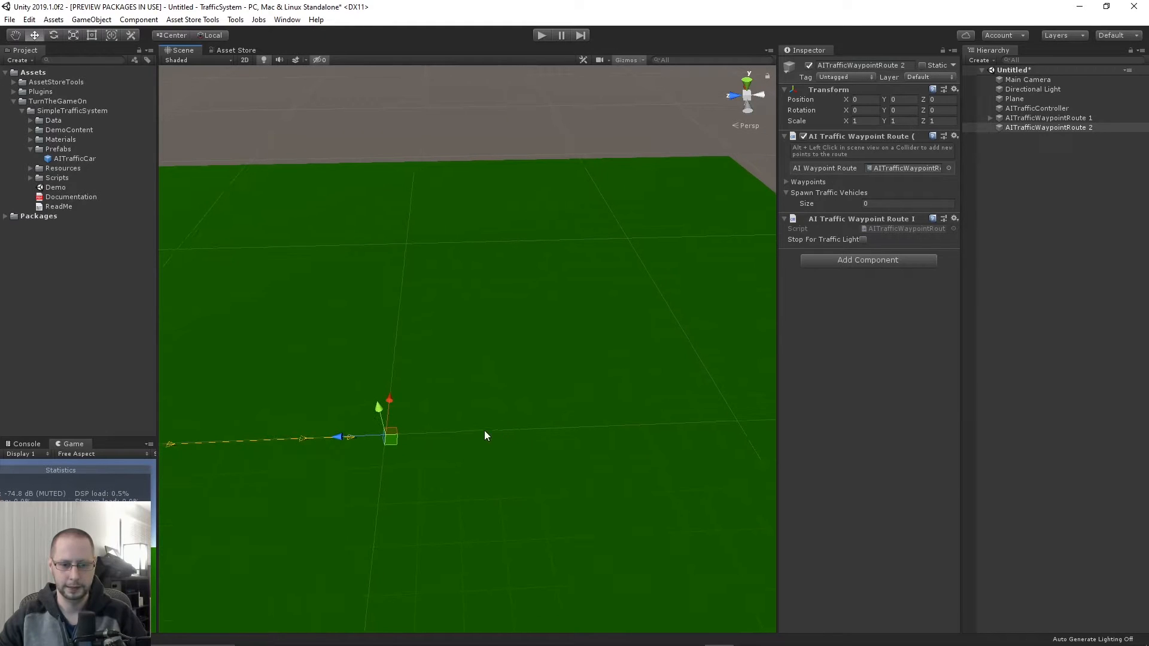
click(494, 431)
key(super)
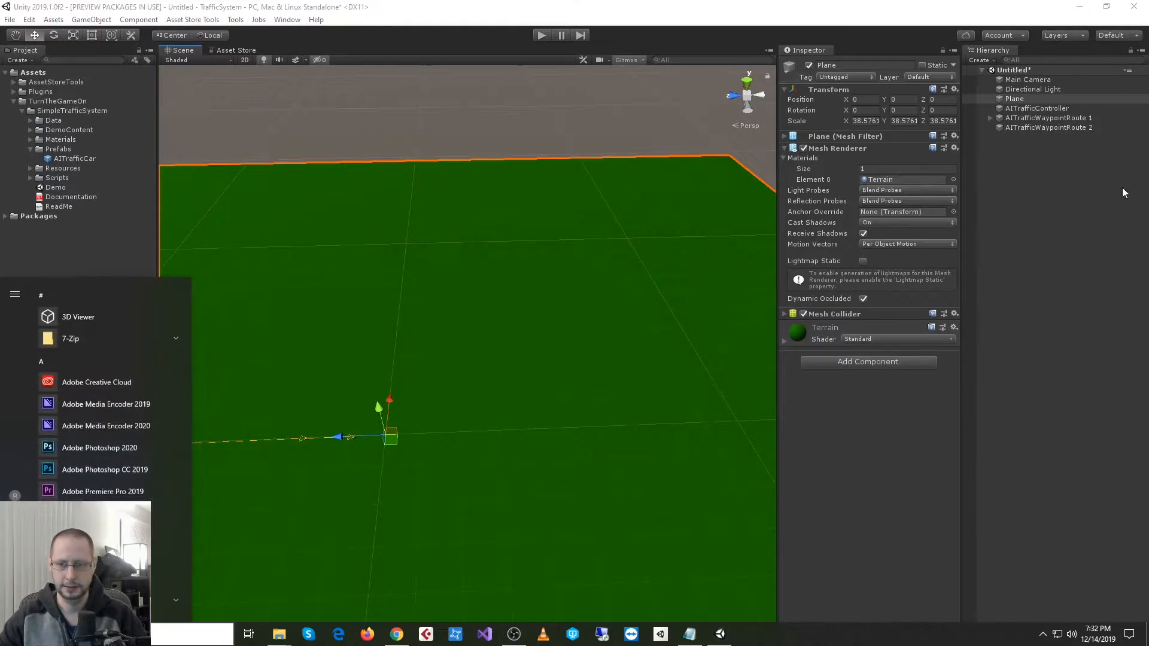
click(1077, 128)
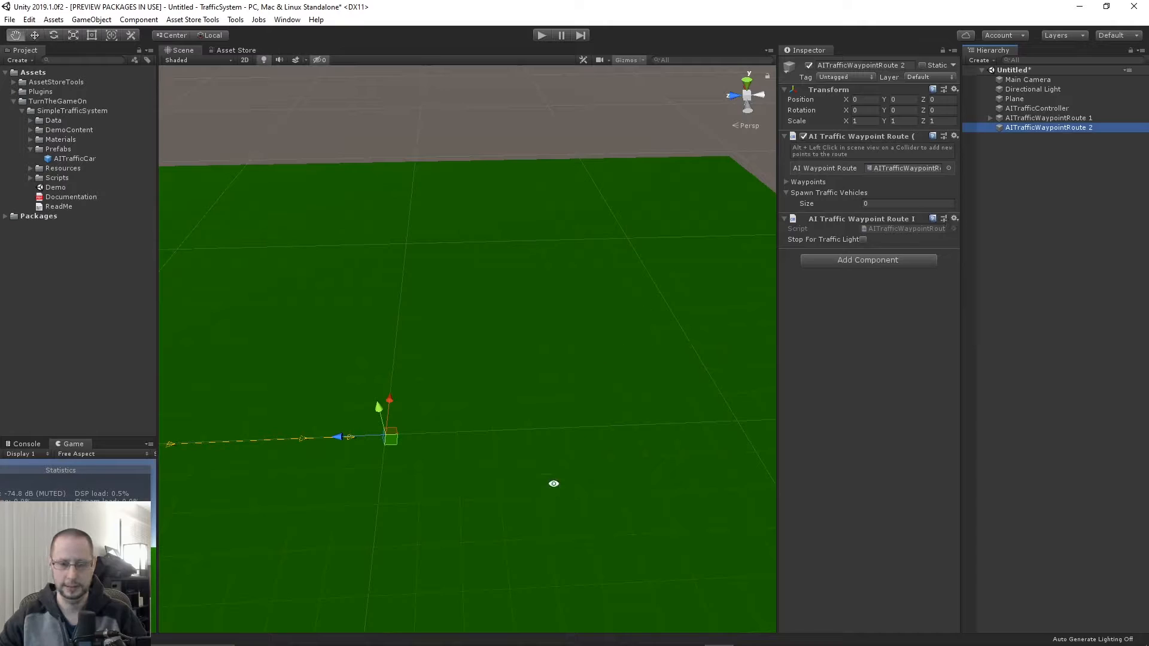
alt+click(460, 433)
alt+click(521, 431)
alt+click(596, 427)
alt+click(667, 427)
- Extend AITrafficWaypointRoute 2 in the same line with five more waypoints, ending near the plane's far edge
middle_drag(666, 431, 549, 454)
alt+click(532, 451)
alt+click(611, 446)
alt+click(678, 445)
middle_drag(685, 449, 703, 404)
alt+click(643, 441)
alt+click(699, 439)
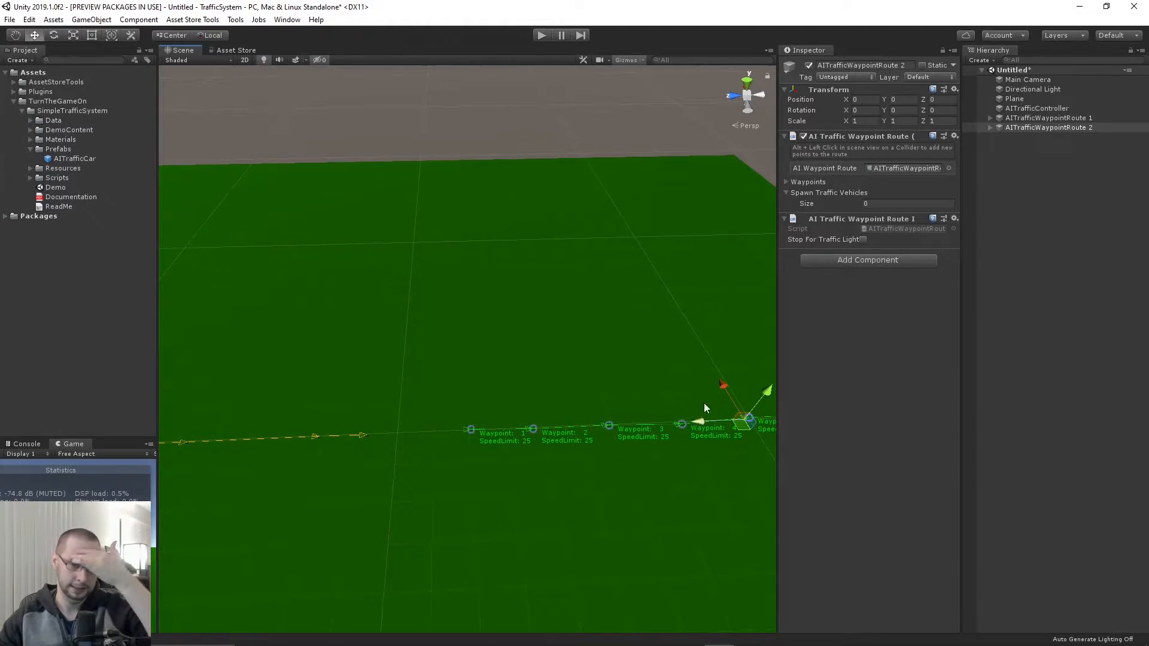
- Link the routes by adding route 2's AITrafficWaypoint 1 to the New Route Points of route 1's AITrafficWaypoint 11
click(989, 119)
click(1061, 223)
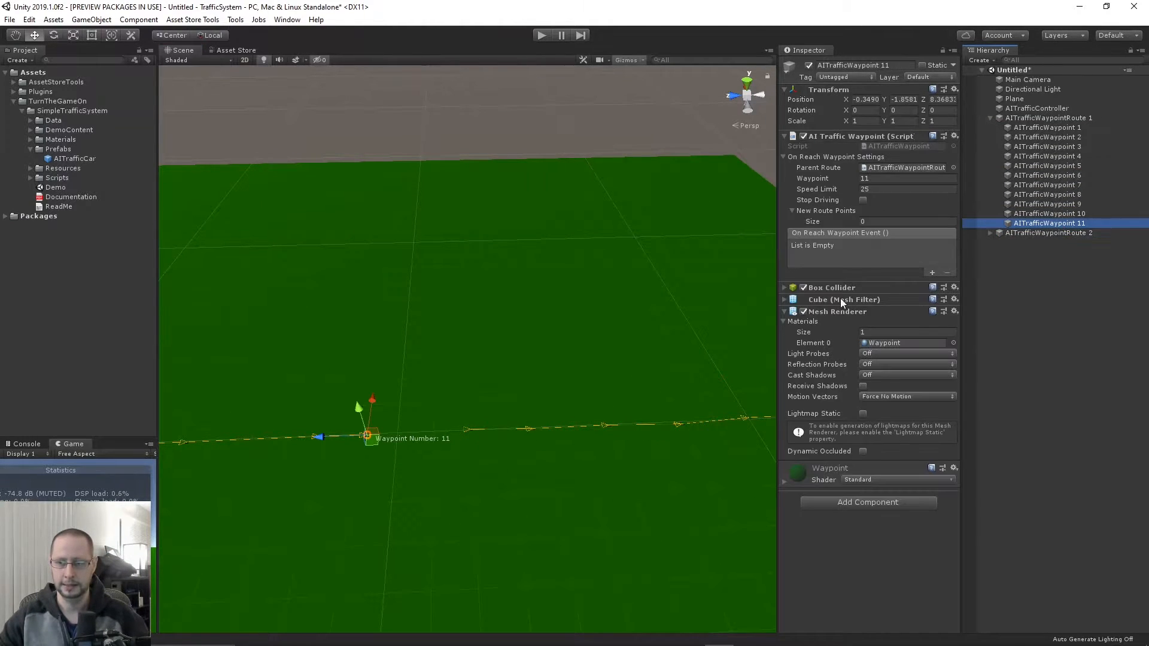
scroll(372, 369, up, 6)
middle_drag(370, 378, 236, 299)
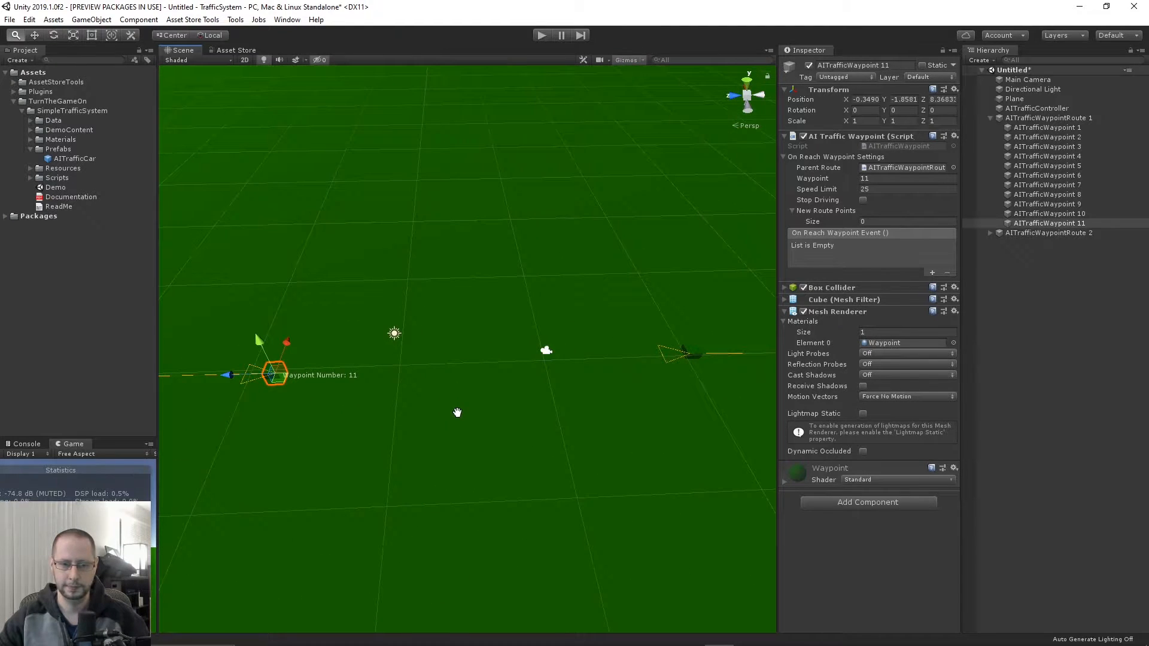
click(990, 233)
click(799, 210)
click(799, 209)
click(799, 209)
click(799, 209)
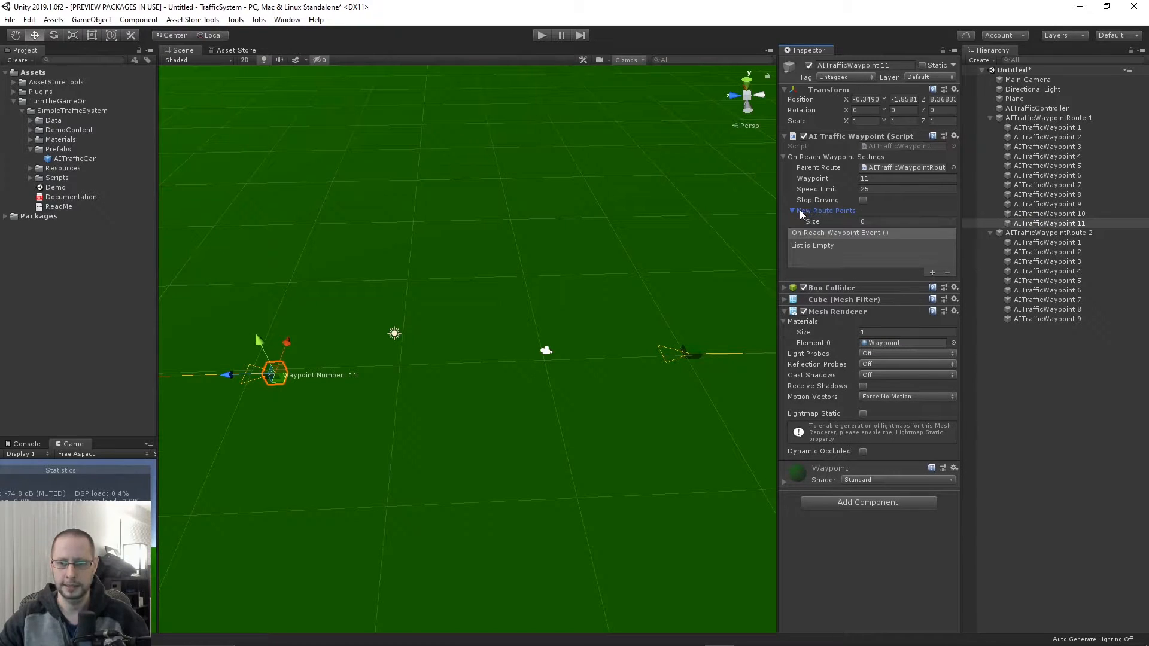
drag(1046, 243, 824, 213)
scroll(635, 386, up, 5)
scroll(636, 384, down, 4)
middle_drag(533, 406, 559, 397)
scroll(557, 366, down, 4)
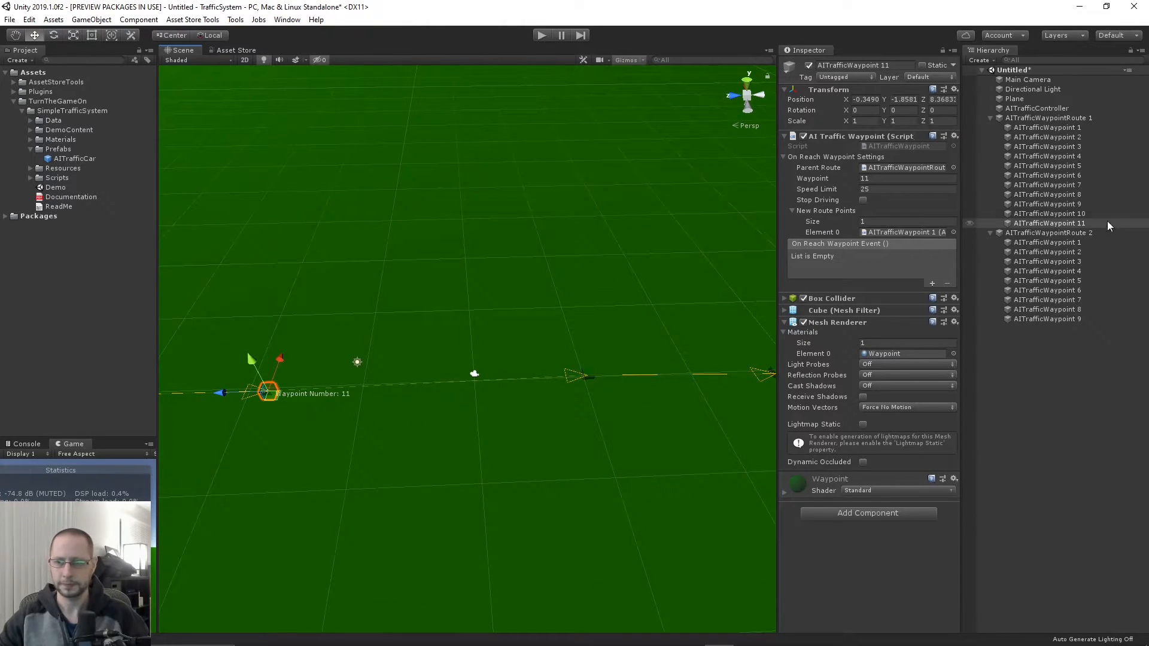
- Set the Spawn Traffic Vehicles size of AITrafficWaypointRoute 1 to 5
click(1036, 119)
click(889, 204)
key(Return)
- Play the scene and follow the spawned cars as they drive from route 1 onto route 2
middle_drag(314, 438, 498, 470)
scroll(447, 395, down, 5)
scroll(498, 470, down, 2)
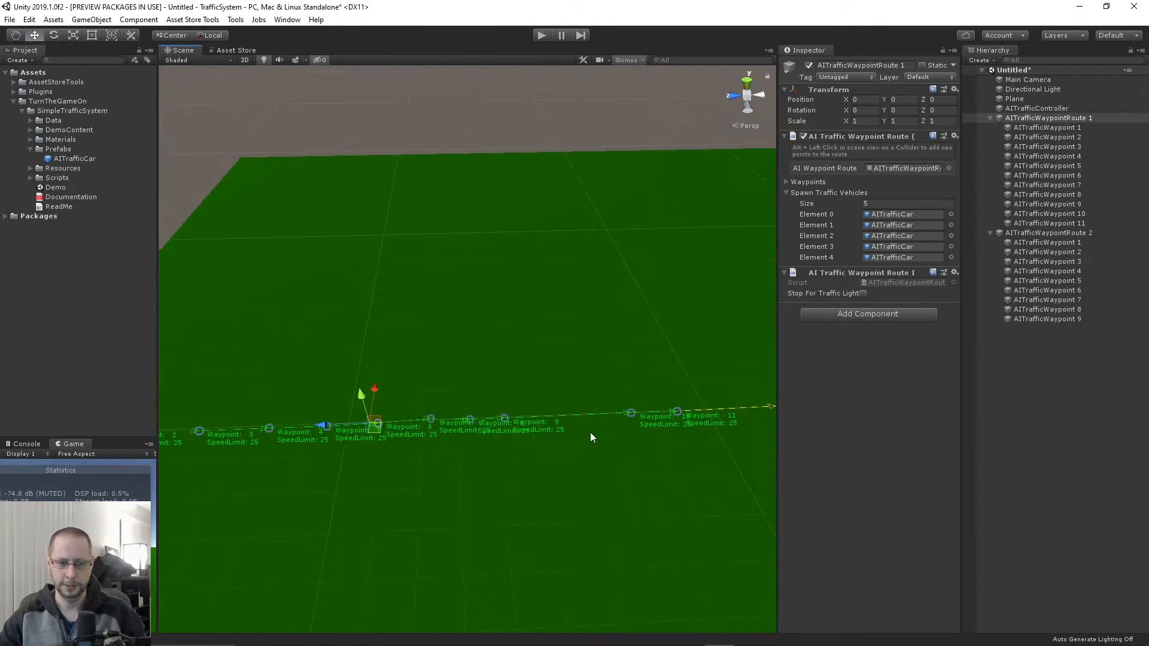
click(1108, 404)
click(536, 38)
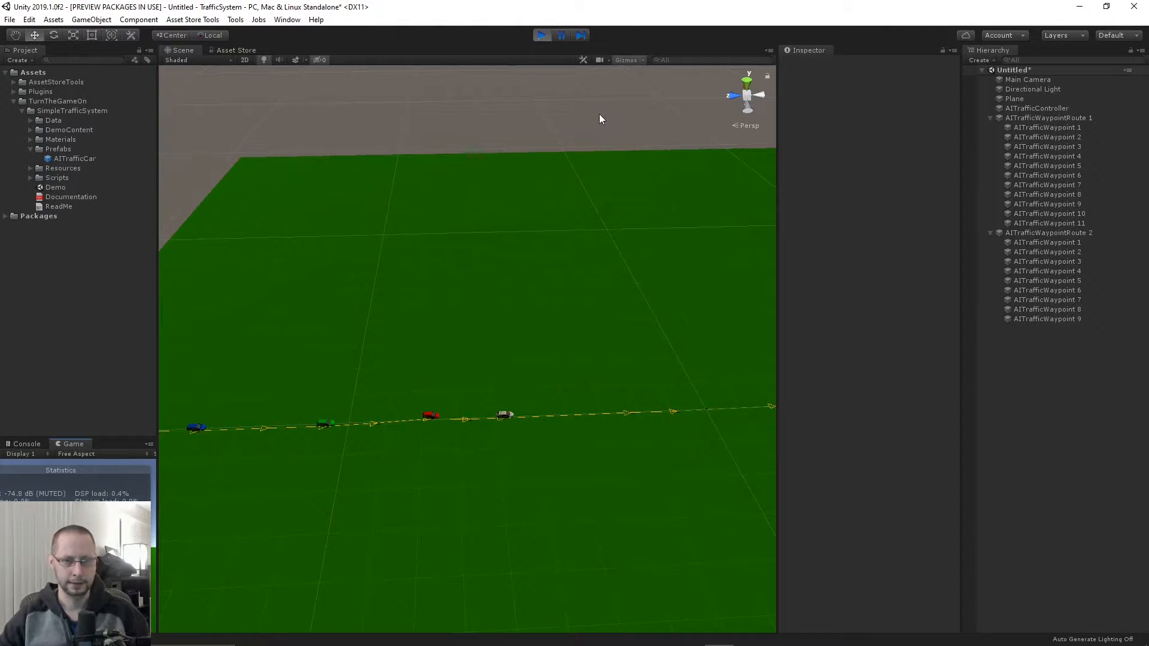
middle_drag(403, 457, 344, 412)
scroll(481, 371, up, 7)
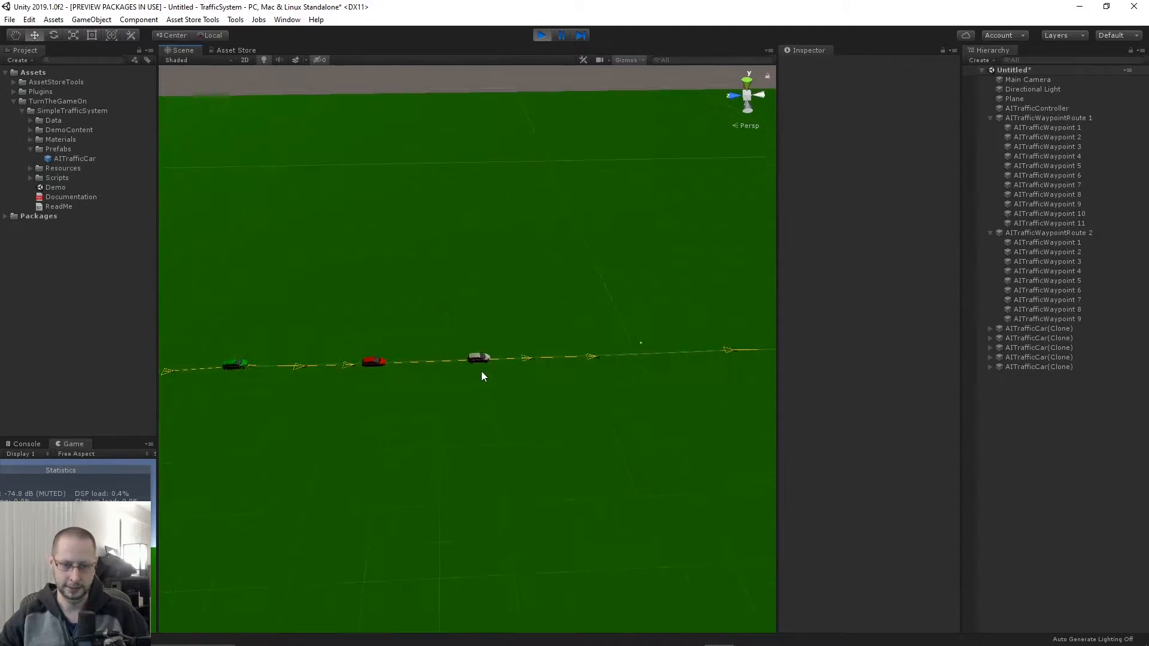
middle_drag(676, 354, 411, 398)
scroll(482, 418, up, 5)
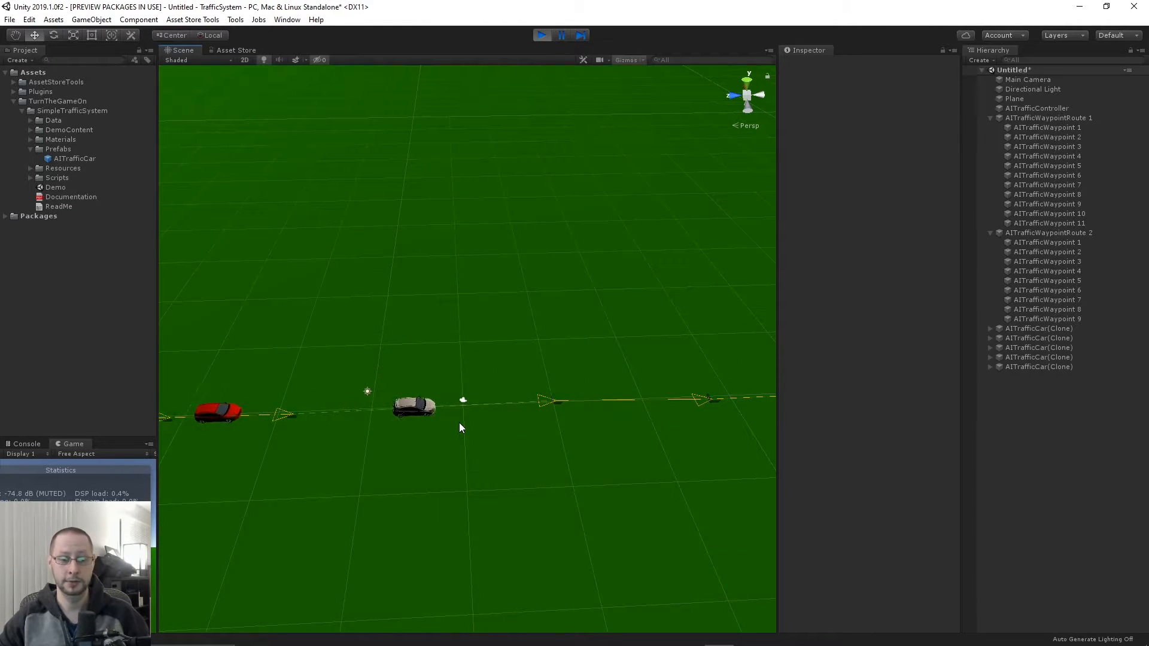
middle_drag(627, 446, 441, 459)
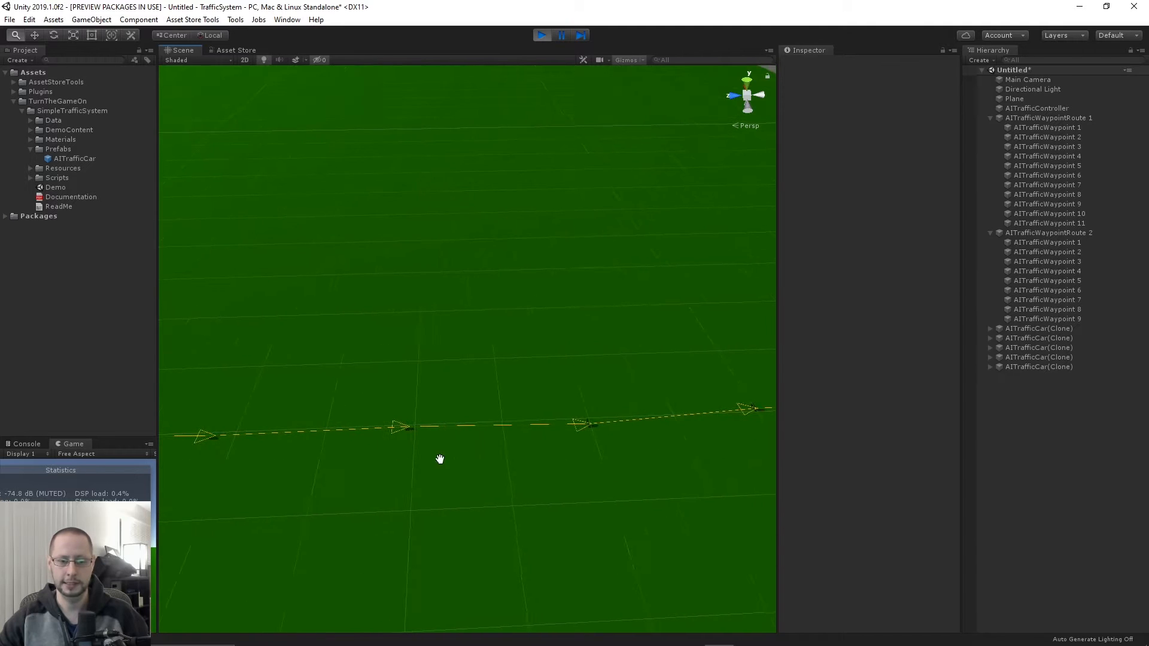
middle_drag(584, 461, 485, 467)
scroll(473, 468, down, 6)
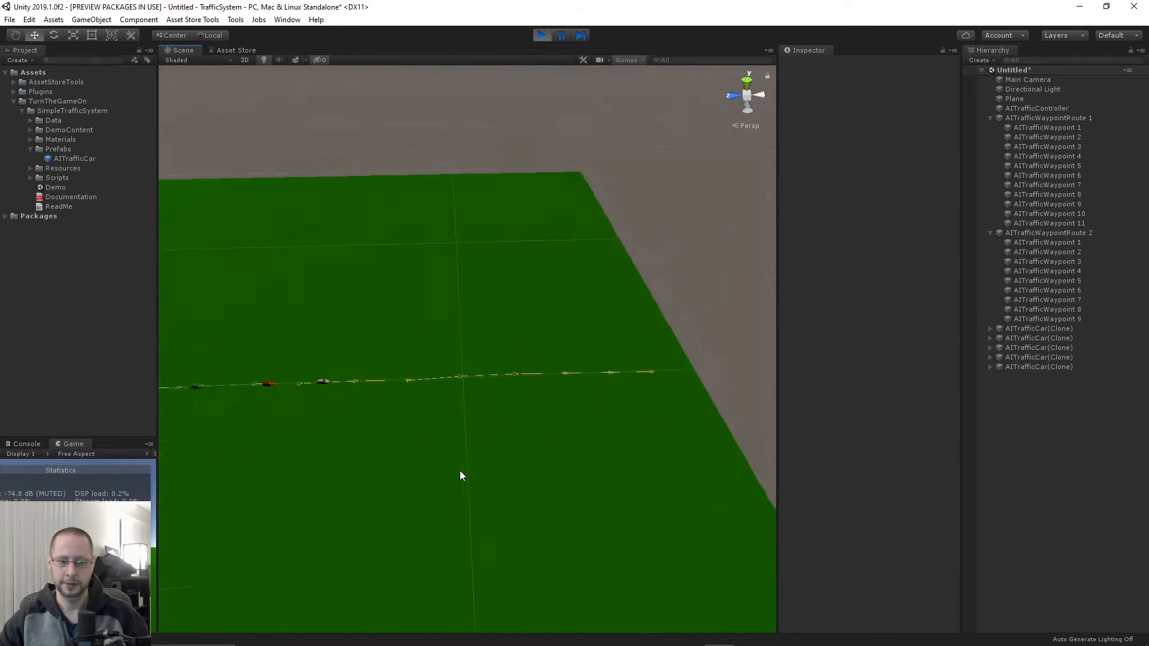
alt+drag(311, 462, 462, 464)
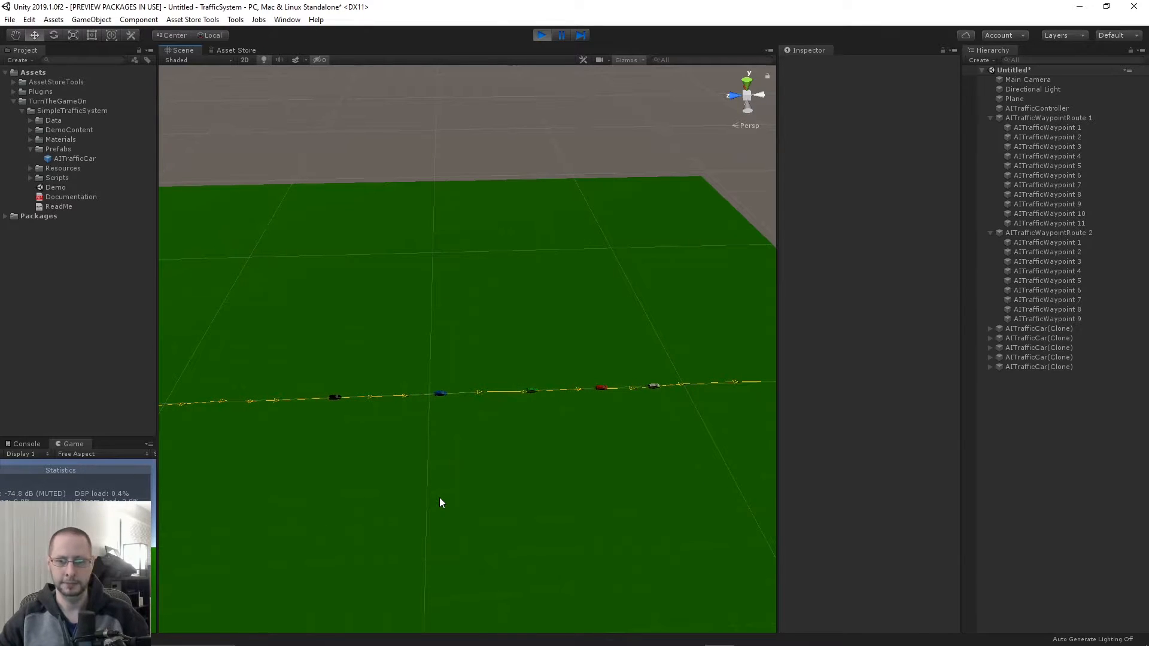
- Follow the spawned cars in the running scene and examine how they queue at the end of AITrafficWaypointRoute 2
alt+drag(405, 508, 428, 492)
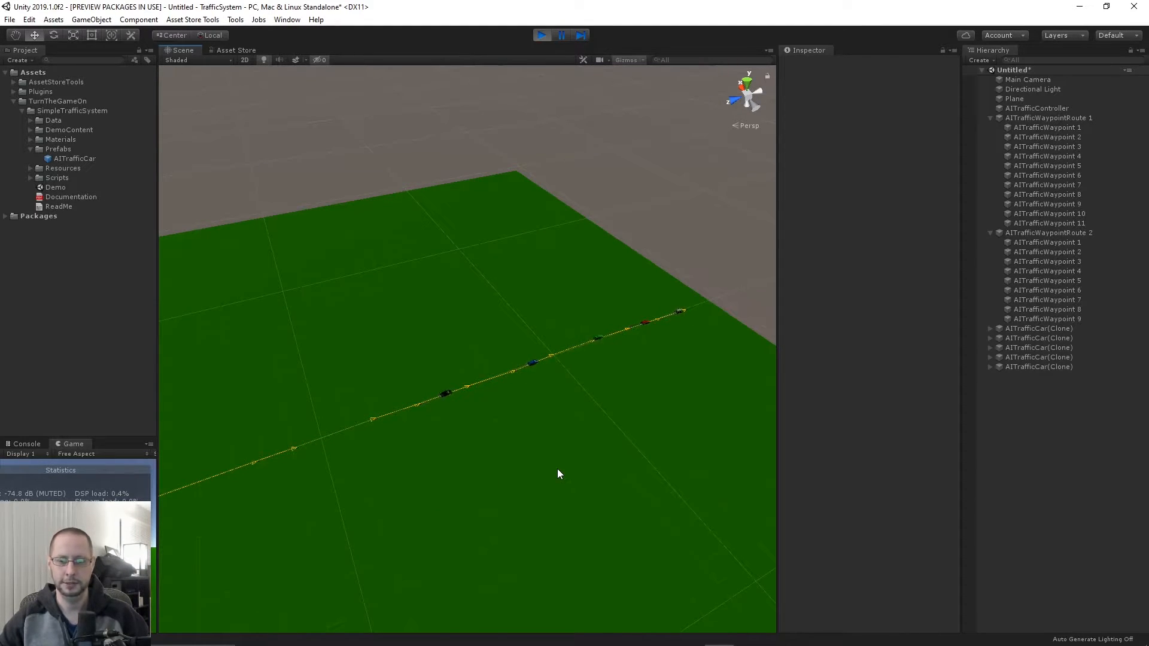
scroll(723, 371, up, 5)
middle_drag(707, 348, 417, 423)
alt+drag(417, 424, 444, 421)
middle_drag(444, 422, 492, 415)
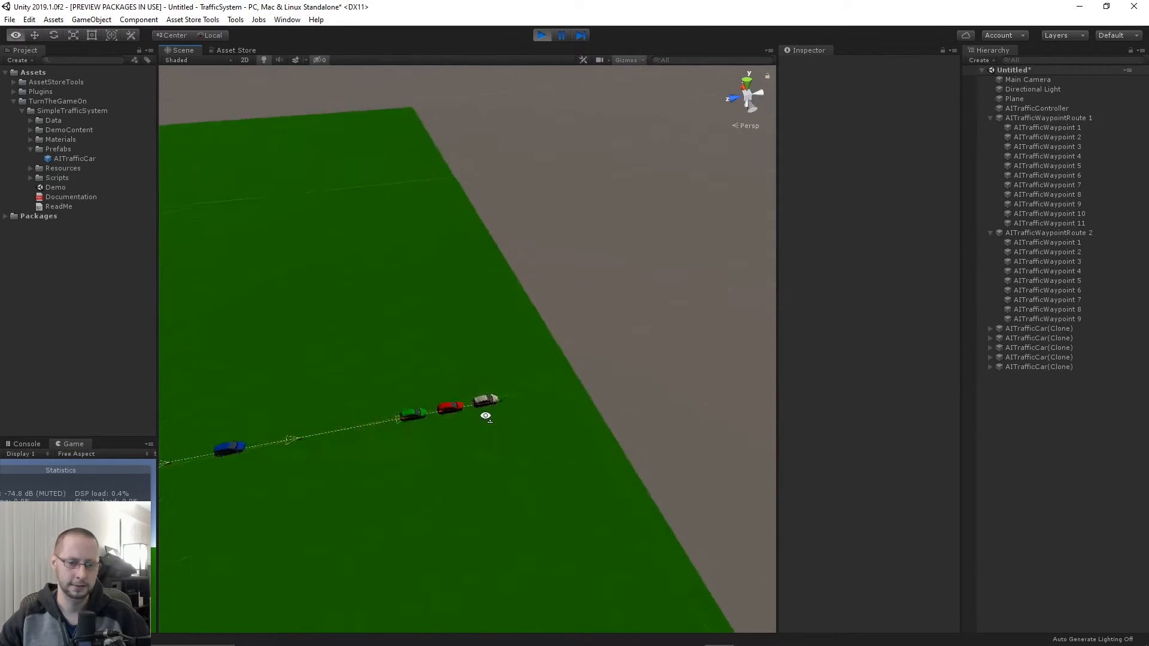
alt+drag(492, 415, 465, 427)
scroll(464, 428, up, 5)
scroll(482, 438, up, 8)
middle_drag(463, 546, 556, 453)
scroll(513, 428, down, 5)
alt+drag(574, 428, 539, 398)
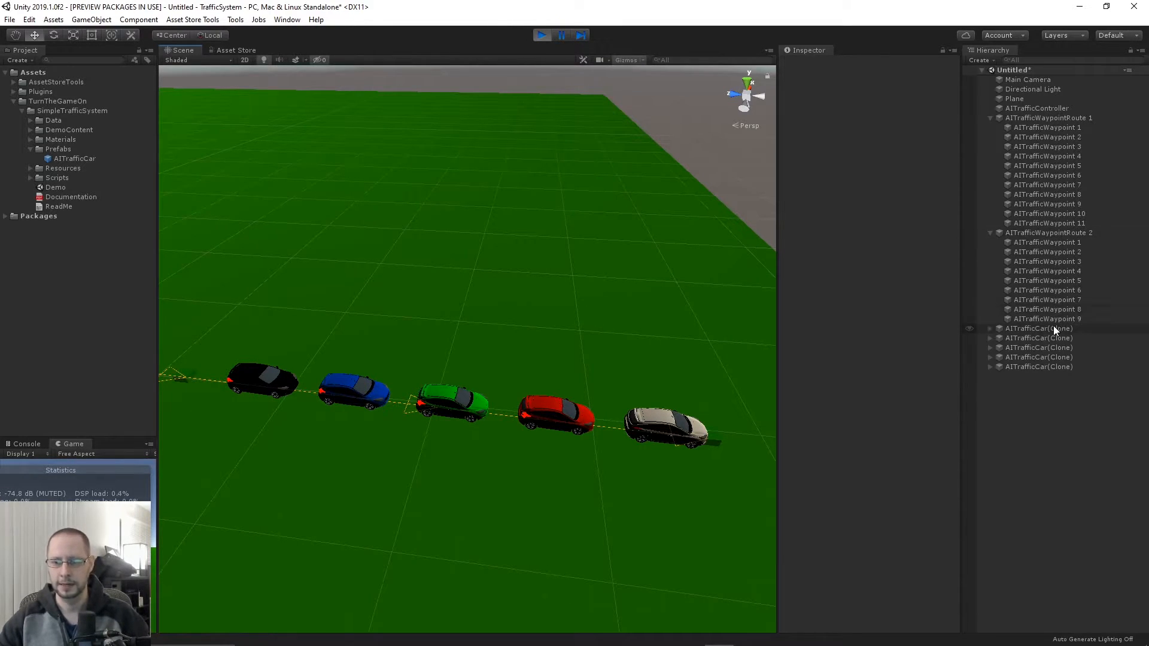
- In the running scene, move the leading white car and then the red car sideways off the route
click(1036, 326)
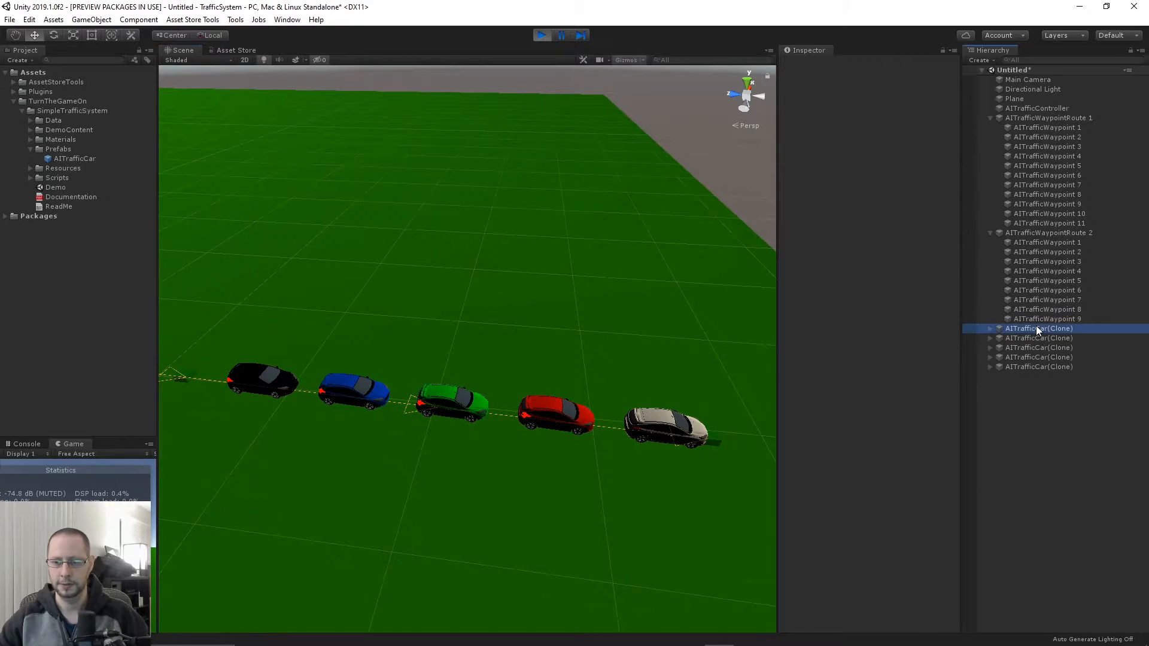
click(1035, 366)
drag(676, 458, 648, 276)
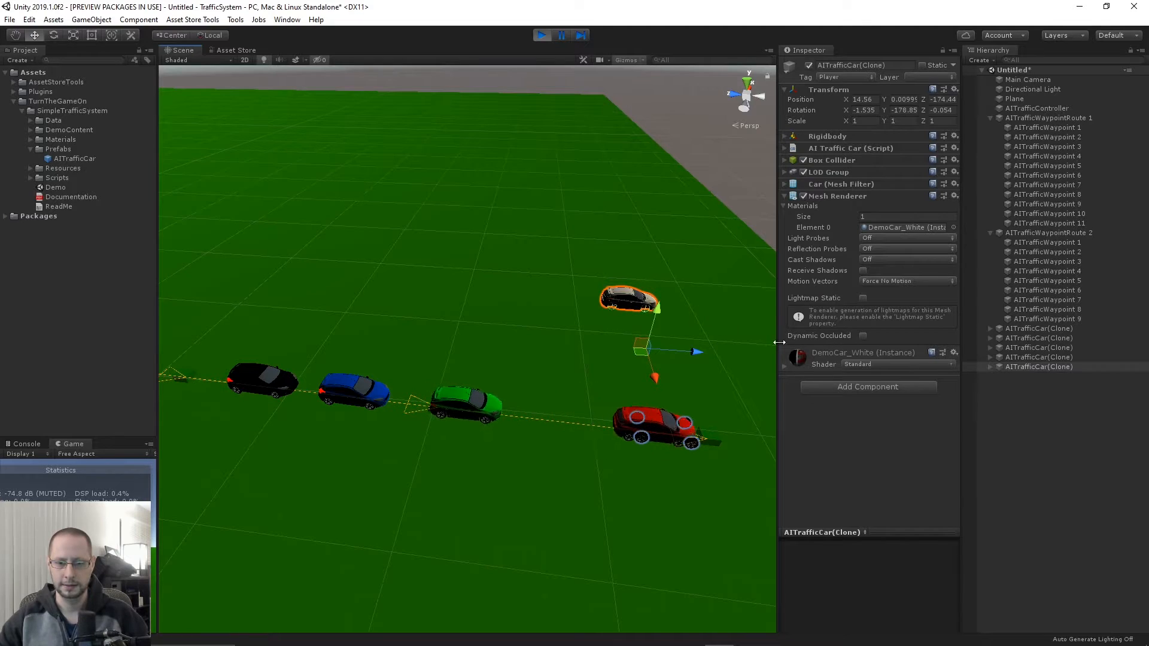
click(1036, 357)
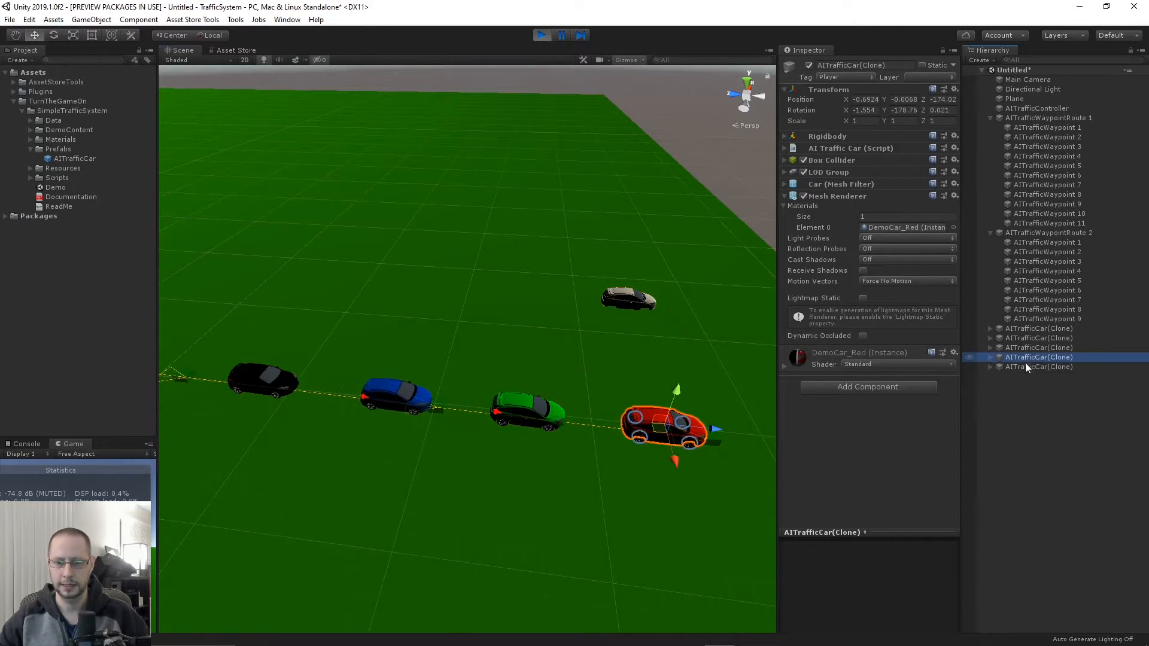
drag(674, 460, 658, 396)
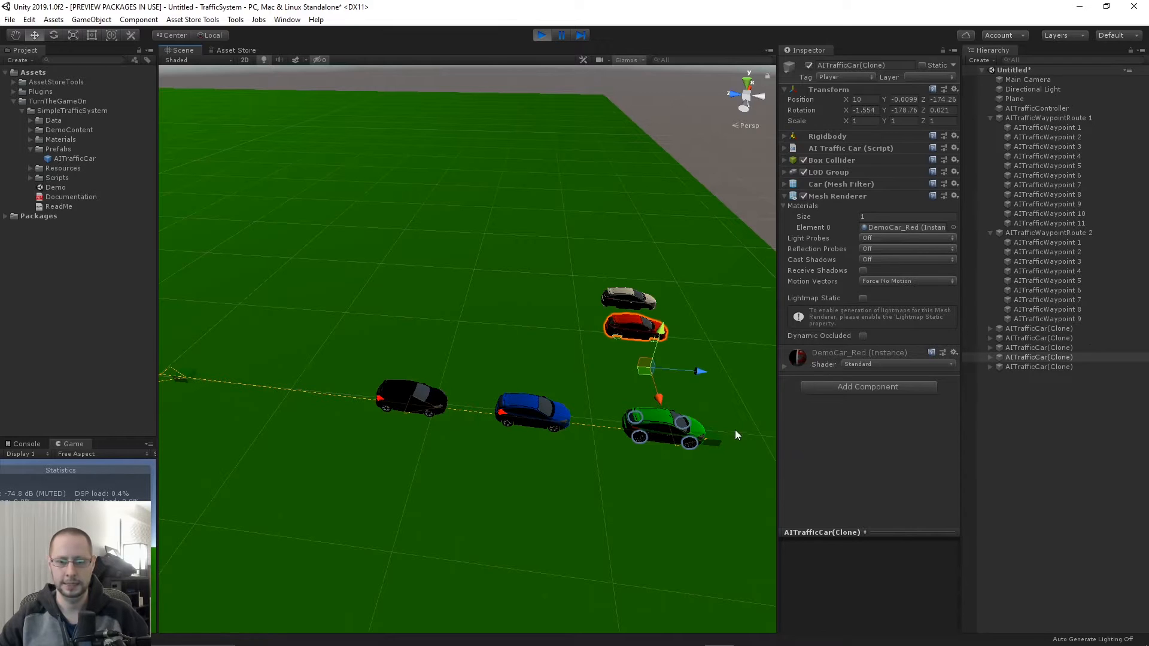
- Stop playing the scene and collapse AITrafficWaypointRoute 1 and 2 in the hierarchy
click(542, 39)
scroll(422, 404, down, 6)
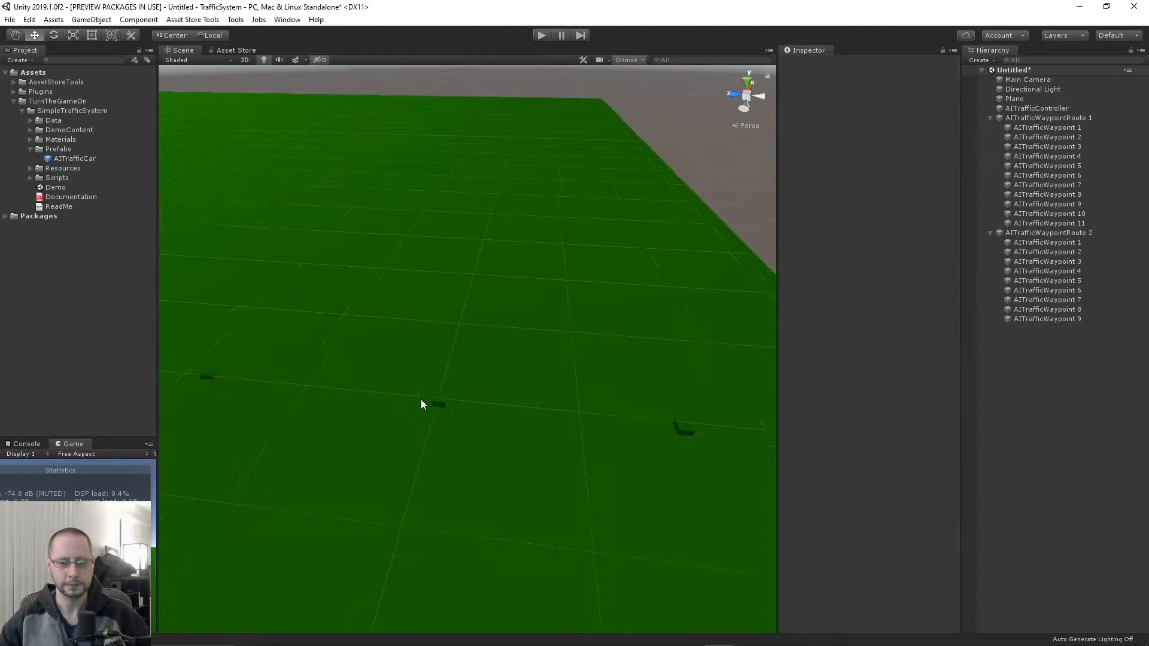
middle_drag(346, 388, 615, 416)
scroll(562, 404, down, 2)
middle_drag(481, 381, 594, 362)
scroll(563, 383, down, 2)
right_drag(383, 359, 544, 437)
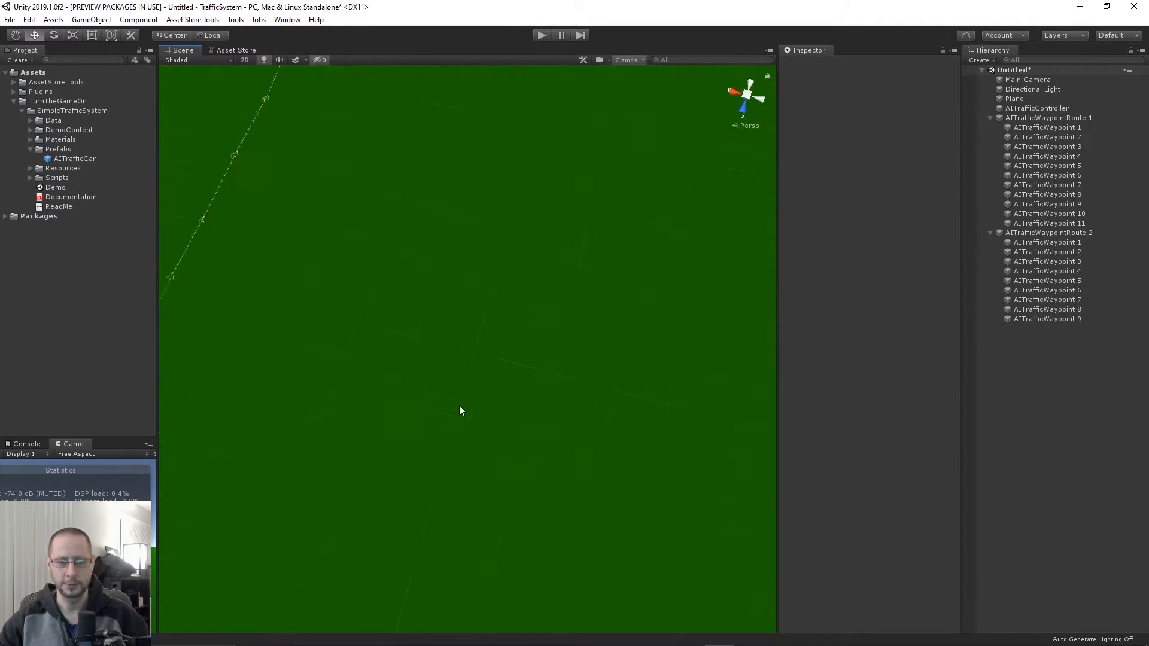
scroll(449, 407, down, 5)
middle_drag(418, 407, 509, 416)
right_drag(413, 387, 450, 392)
scroll(473, 392, down, 2)
scroll(474, 392, down, 3)
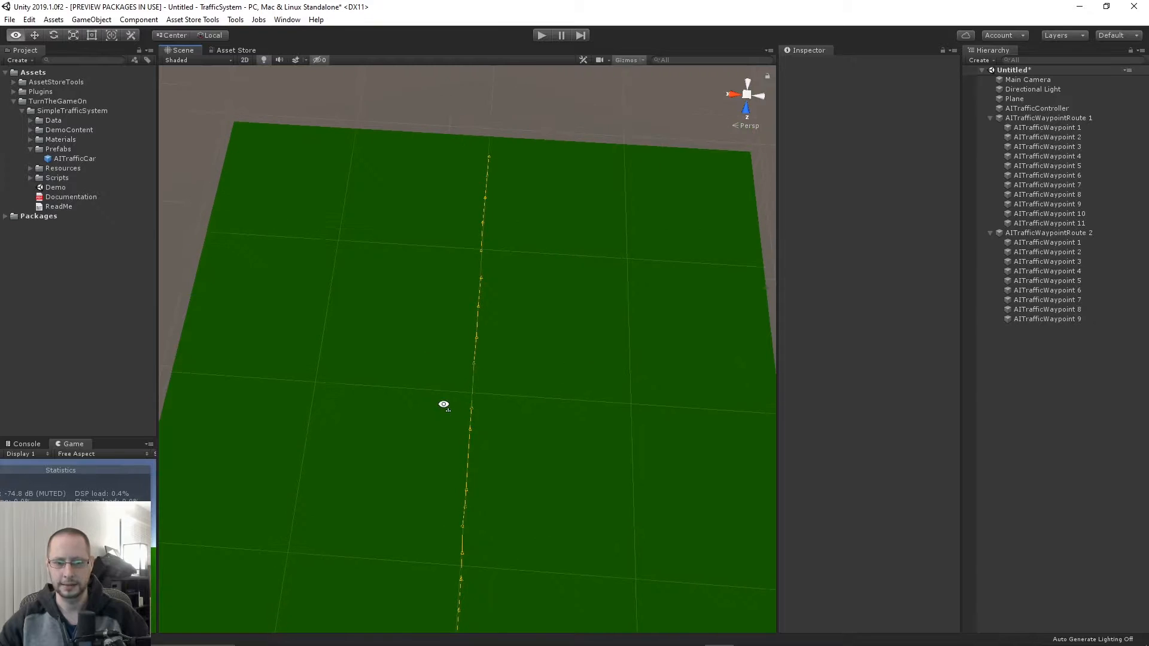
click(990, 118)
click(990, 127)
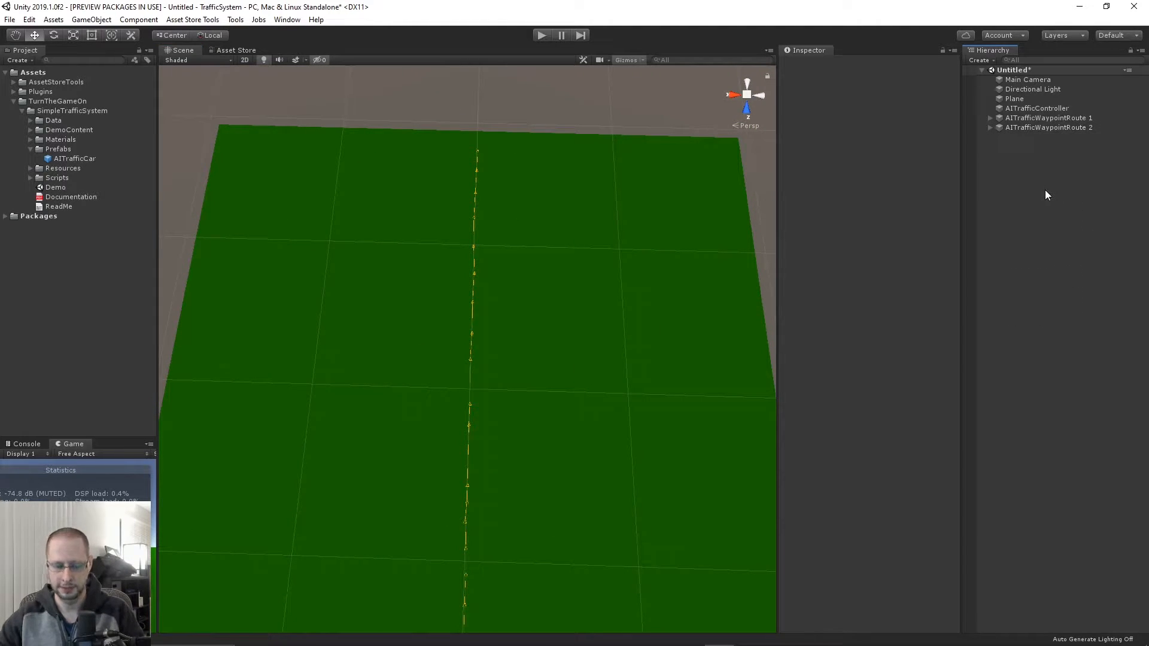
- Create a new waypoint route and place ten waypoints in a line from the plane's side edge to just before the existing routes
key(alt+r)
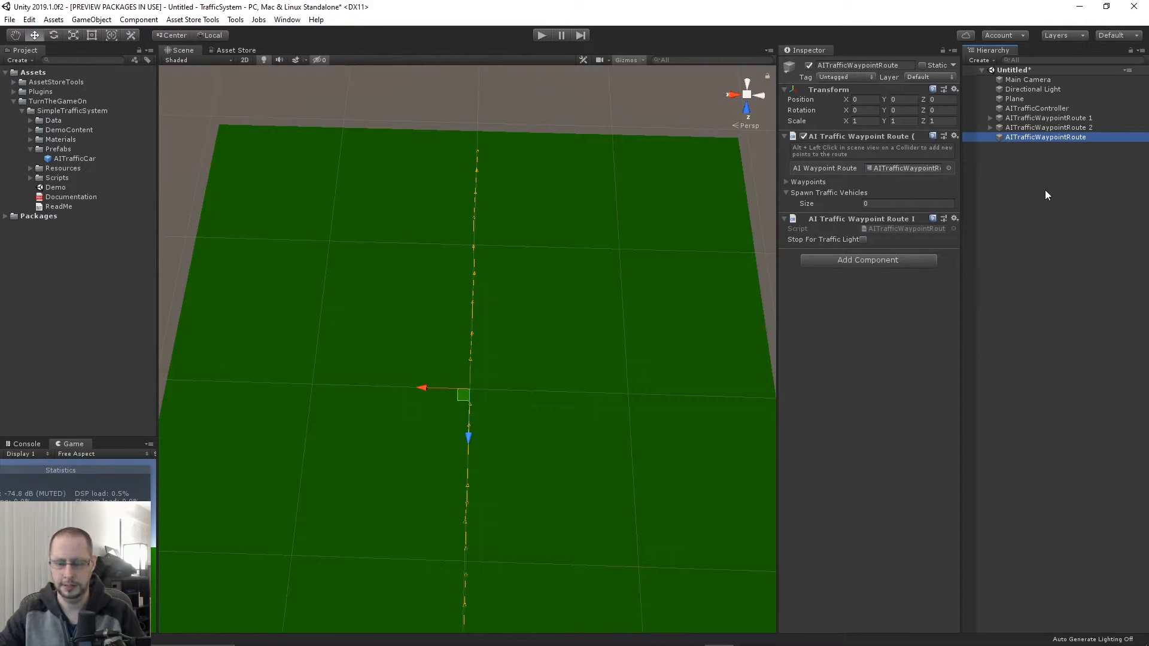
middle_drag(611, 409, 503, 374)
key(alt)
alt+click(690, 382)
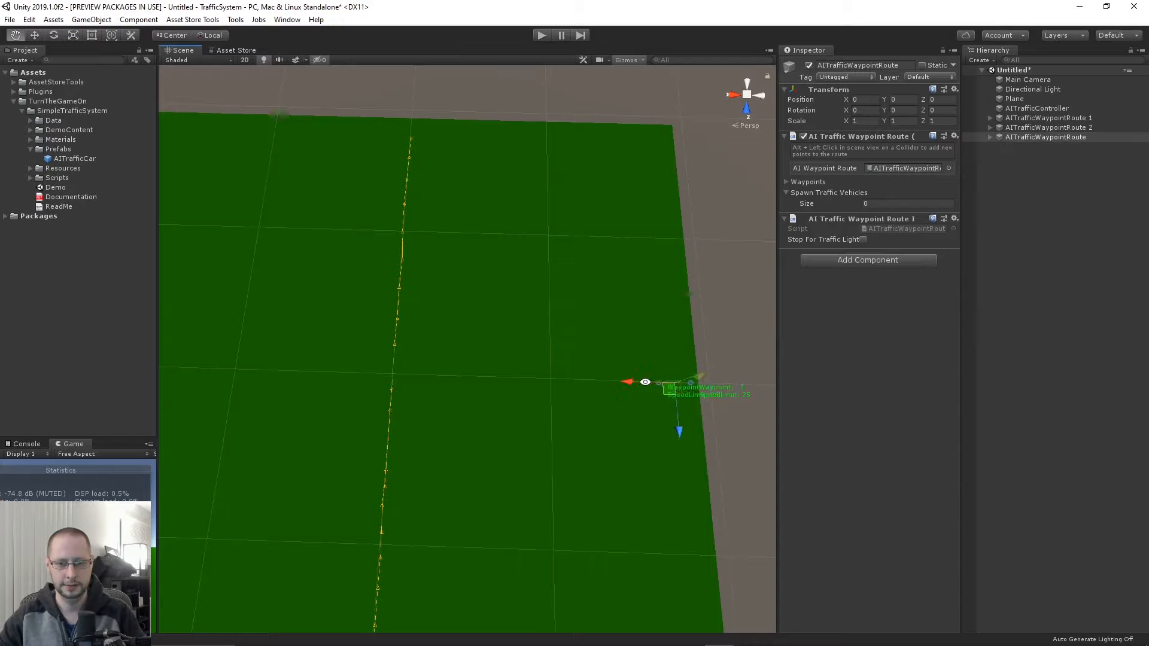
alt+click(629, 383)
alt+click(594, 381)
alt+click(561, 379)
alt+click(527, 377)
alt+click(501, 376)
alt+click(469, 377)
alt+click(440, 375)
alt+click(427, 375)
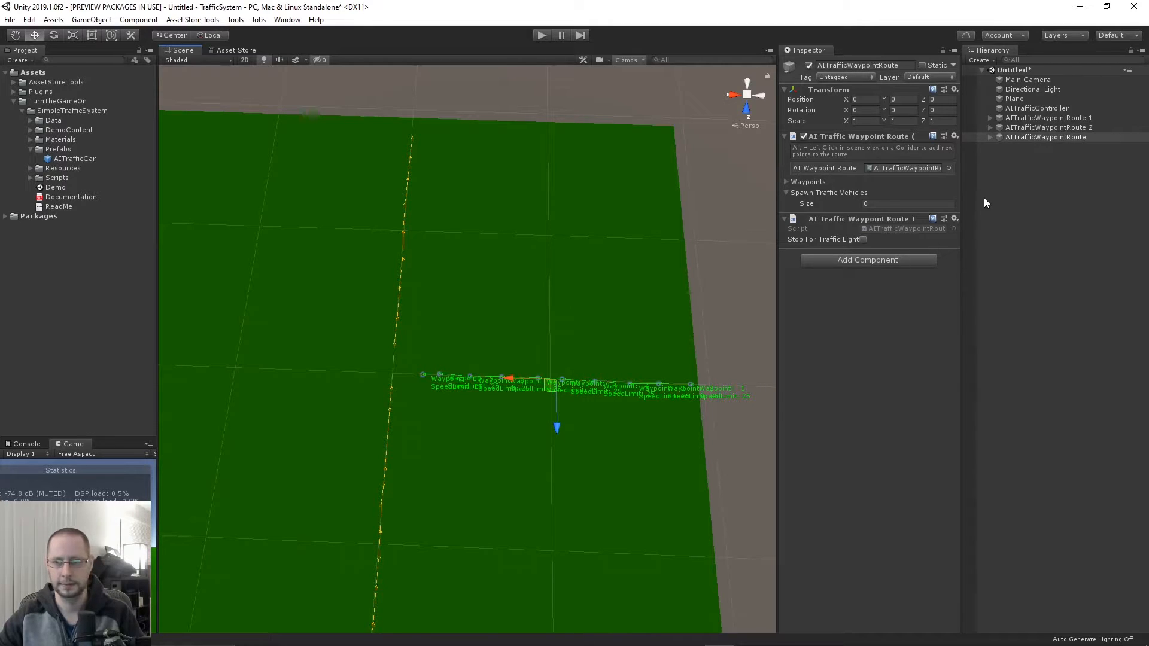
- Rename the new route as AITrafficWaypointRoute 3
click(912, 66)
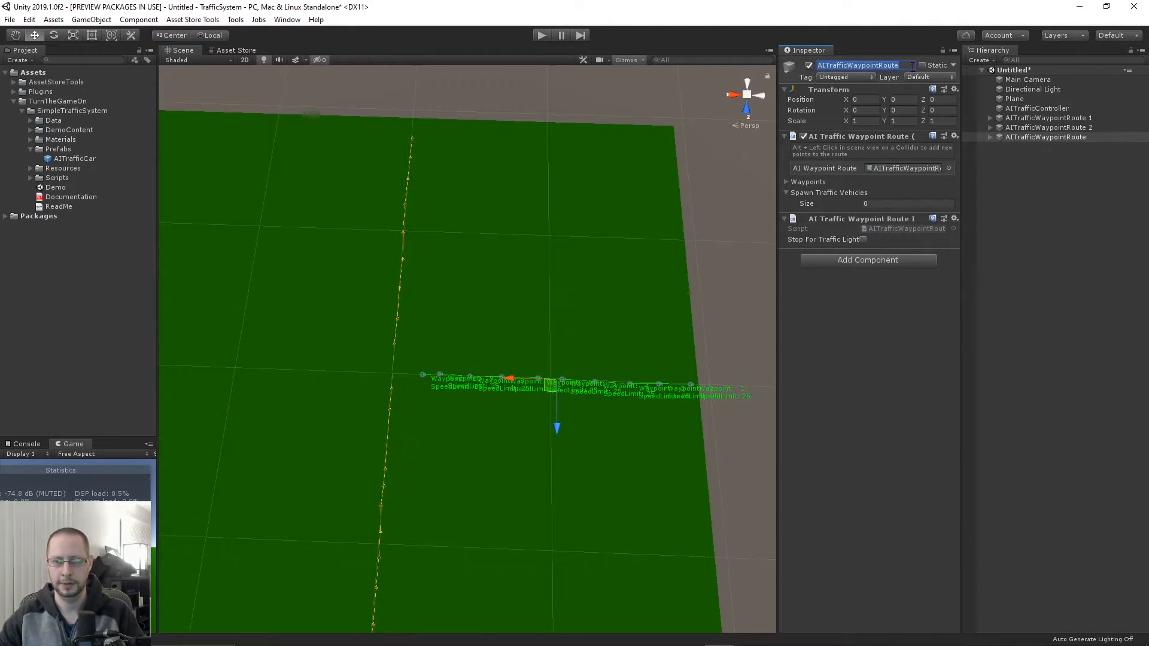
click(912, 65)
text(3)
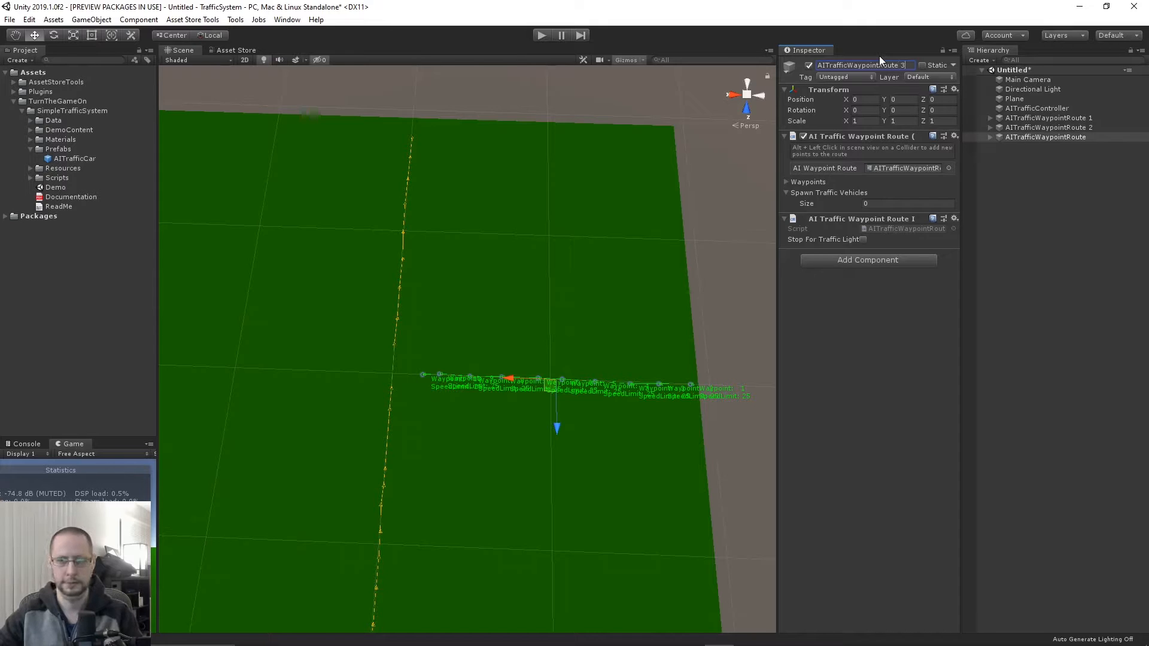
click(1064, 263)
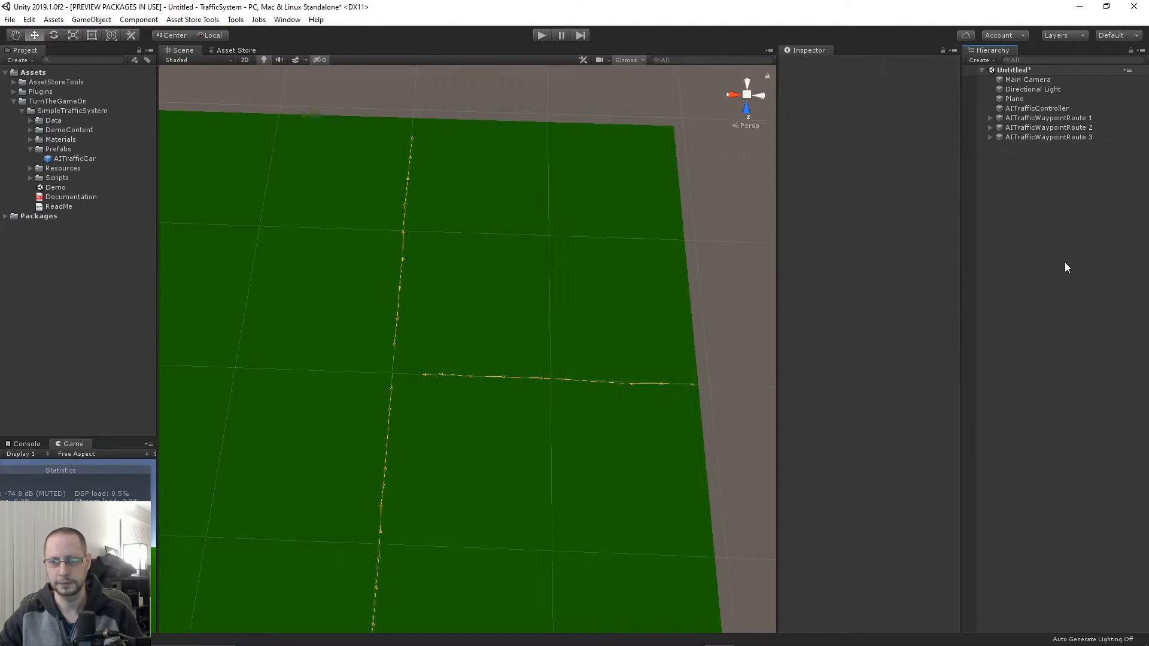
- Create AITrafficWaypointRoute 4 with eleven waypoints continuing route 3's line from beyond the crossing towards the plane's opposite edge
key(alt+r)
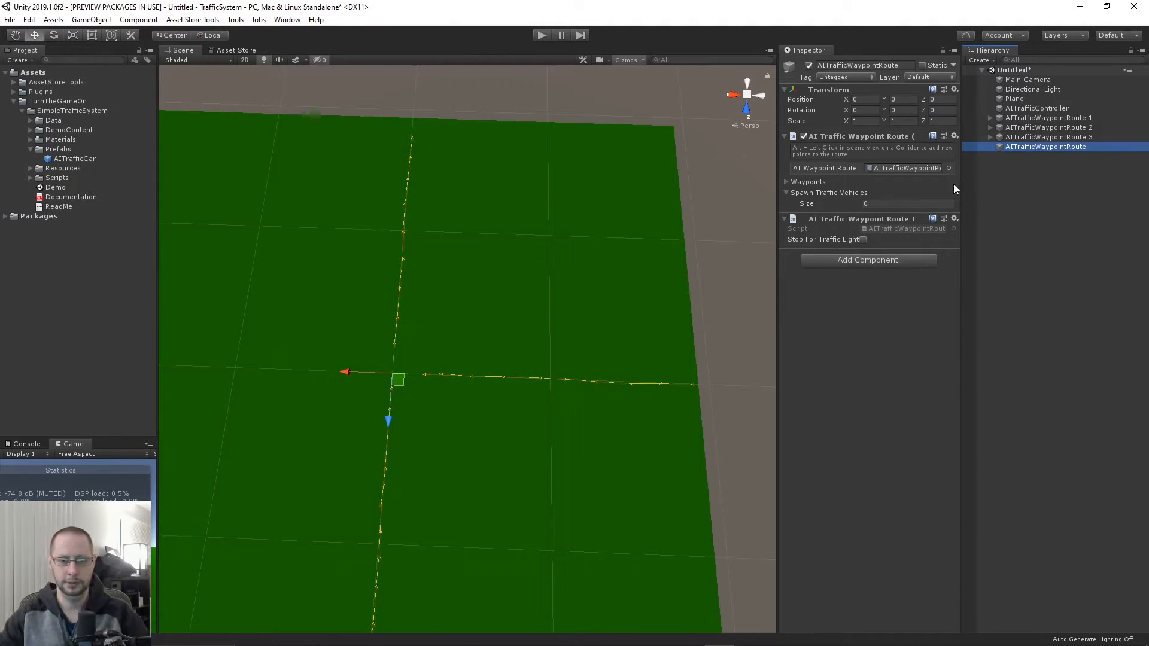
key(f)
middle_drag(410, 387, 618, 354)
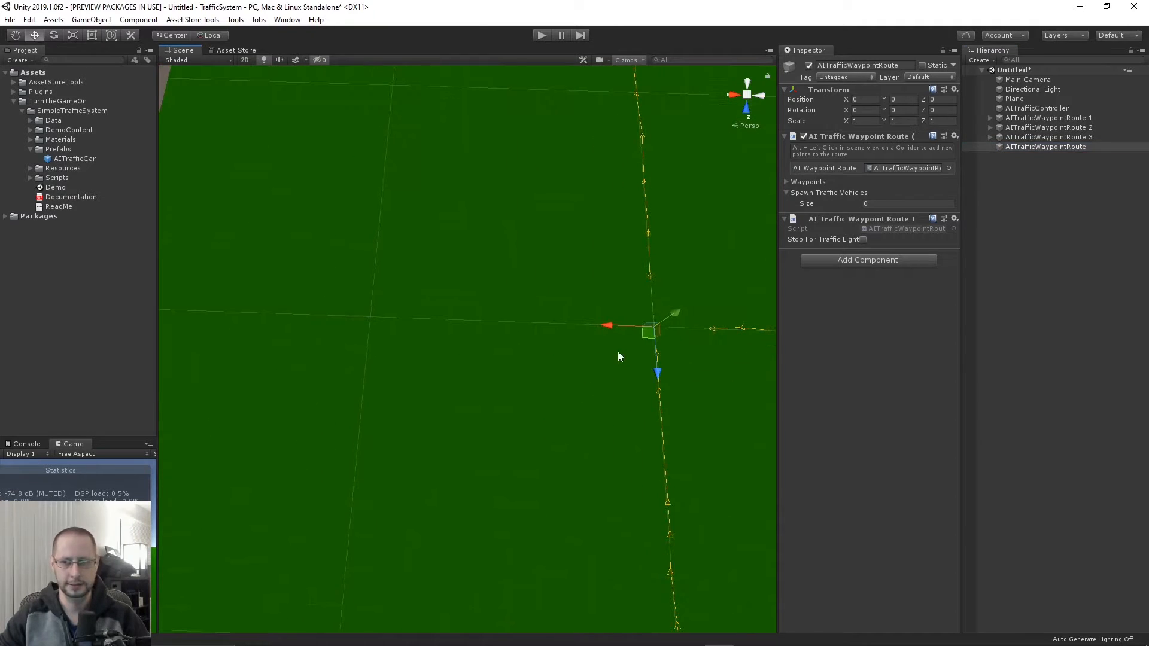
alt+click(587, 323)
alt+click(538, 323)
alt+click(492, 321)
alt+click(451, 320)
alt+click(403, 318)
alt+click(368, 316)
alt+click(320, 315)
alt+click(262, 310)
middle_drag(254, 316, 308, 328)
alt+click(303, 326)
alt+click(263, 321)
alt+click(225, 321)
click(900, 64)
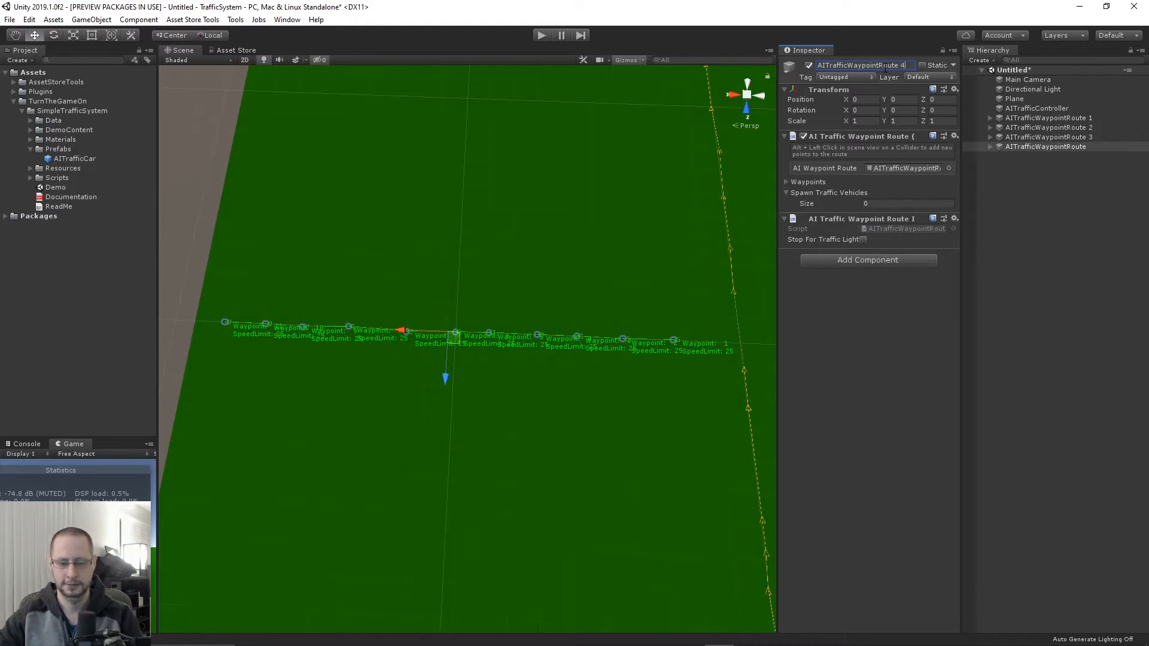
- Link the crossing routes by adding route 4's AITrafficWaypoint 1 to the New Route Points of route 3's AITrafficWaypoint 10
click(990, 137)
click(1064, 233)
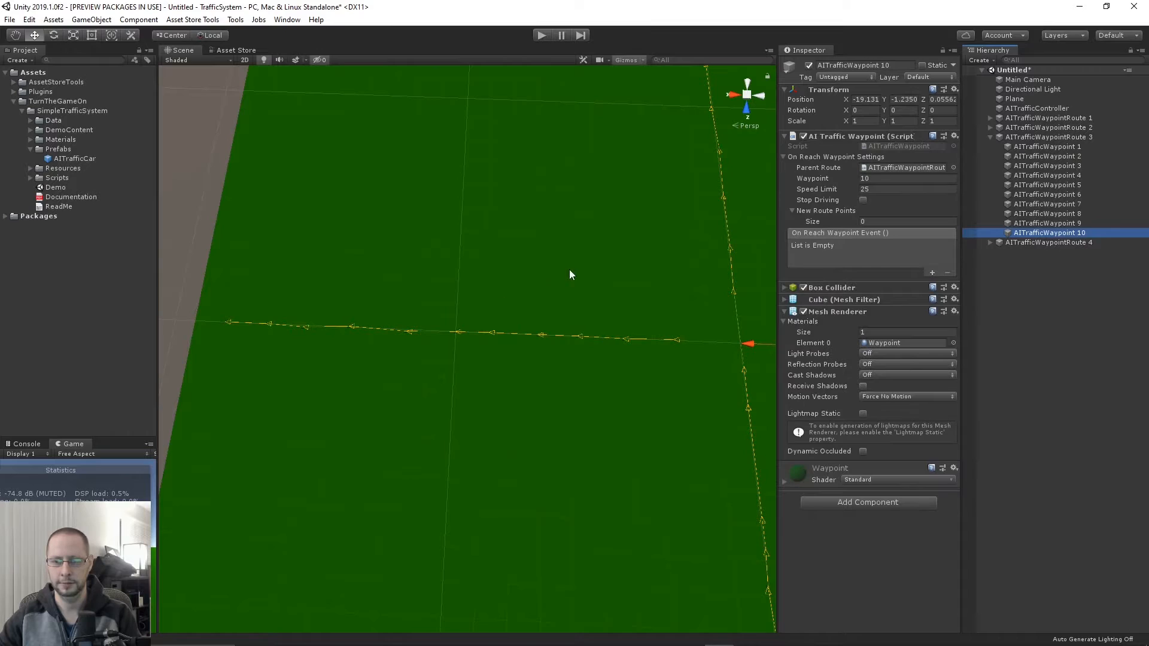
key(f)
scroll(516, 332, down, 10)
middle_drag(419, 342, 630, 312)
scroll(630, 315, down, 3)
middle_drag(445, 317, 634, 315)
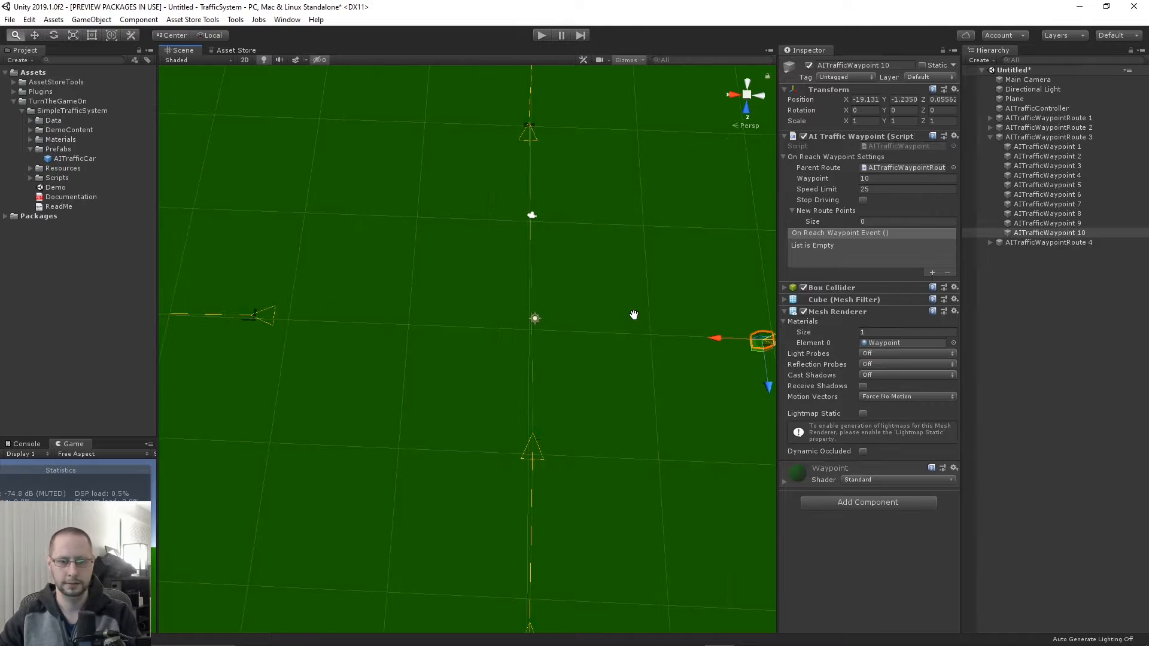
click(990, 242)
drag(1054, 252, 842, 216)
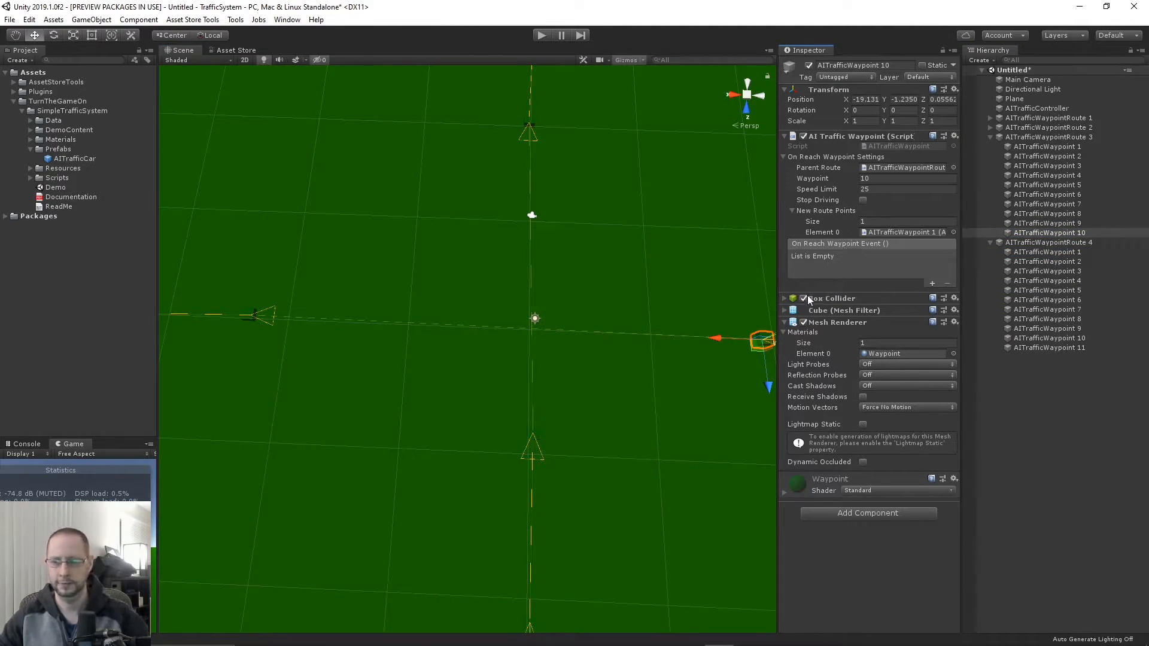
- Add the AITrafficCar prefab to the Spawn Traffic Vehicles of AITrafficWaypointRoute 3 and set the list size to 5
scroll(505, 313, down, 5)
middle_drag(560, 303, 508, 291)
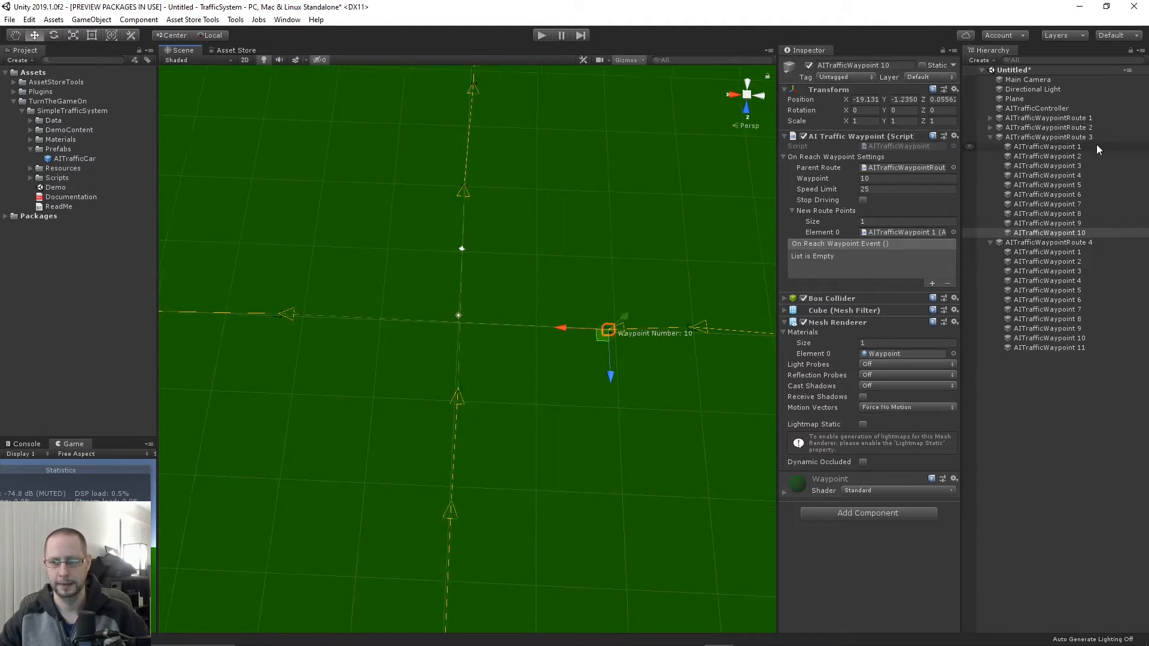
click(1083, 137)
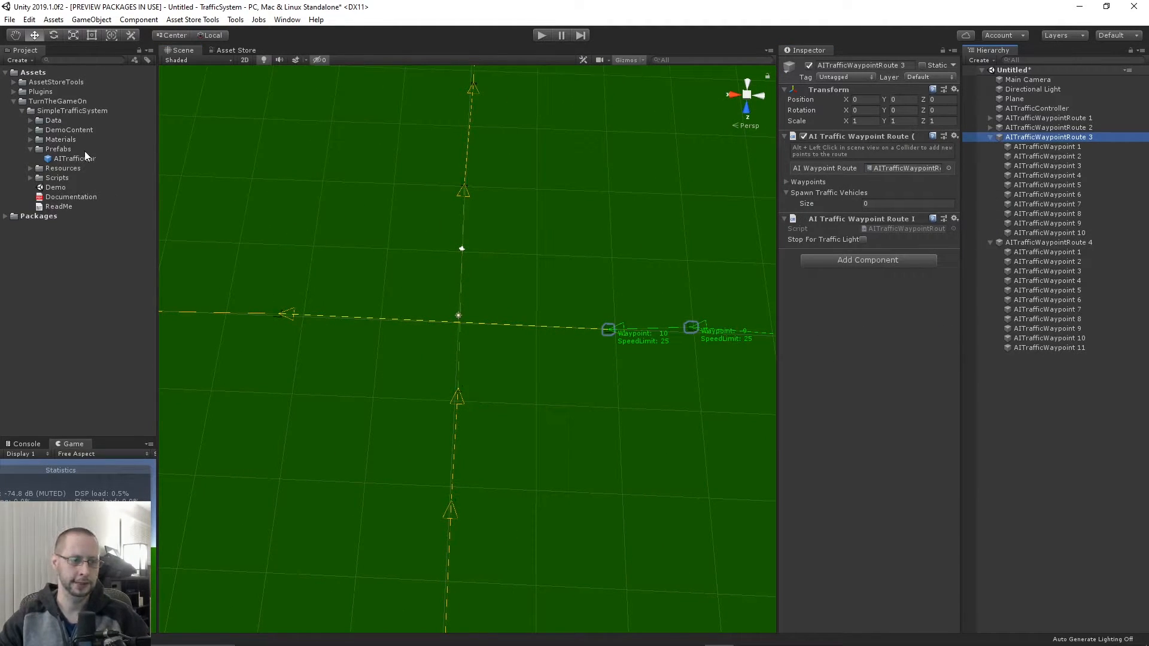
drag(80, 159, 858, 192)
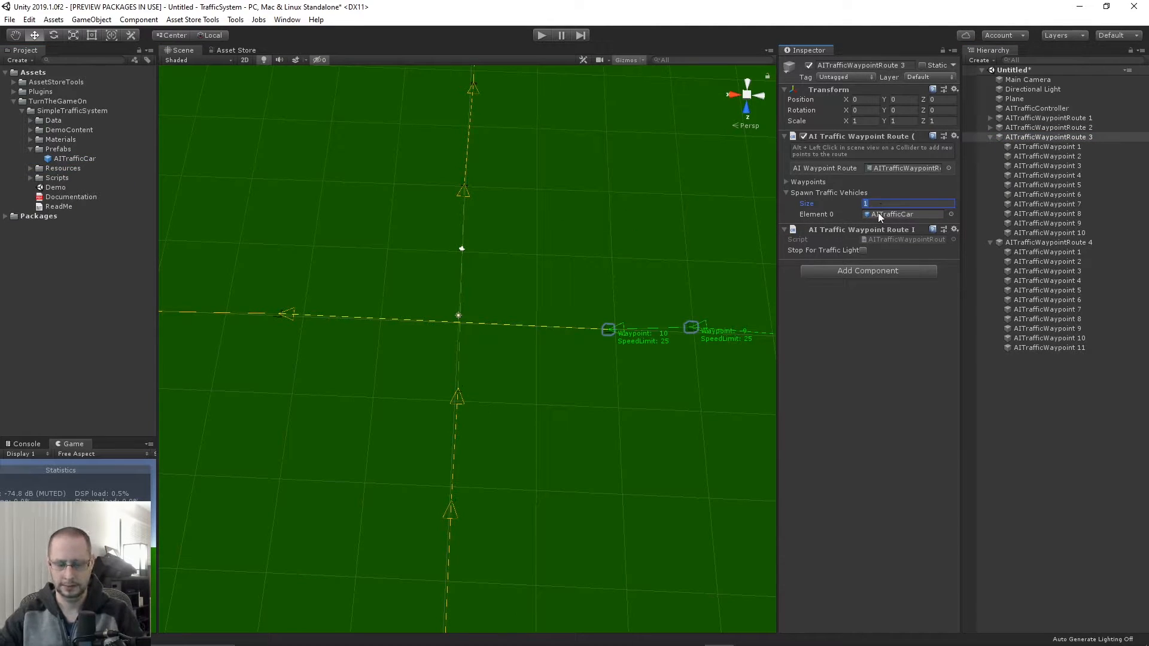
text(5)
key(Return)
click(1068, 450)
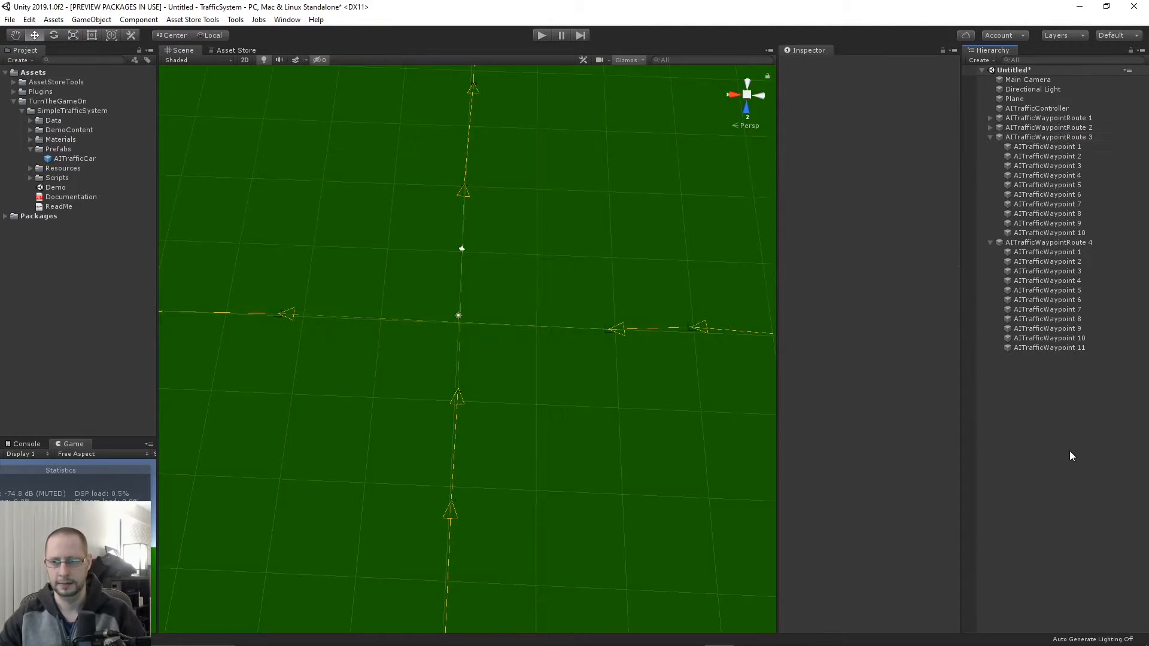
- Play the scene, watch the cars of both lines pass through the crossing, and stop it again
click(541, 35)
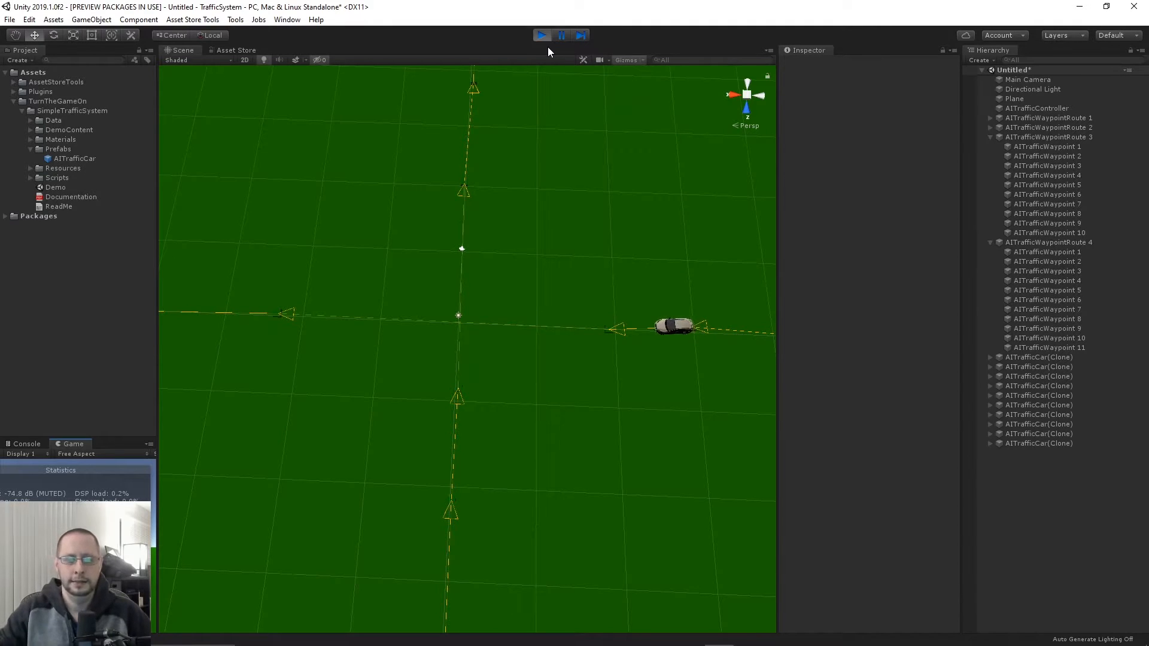
scroll(554, 254, down, 2)
scroll(553, 253, down, 3)
right_drag(617, 293, 314, 360)
middle_drag(508, 305, 436, 267)
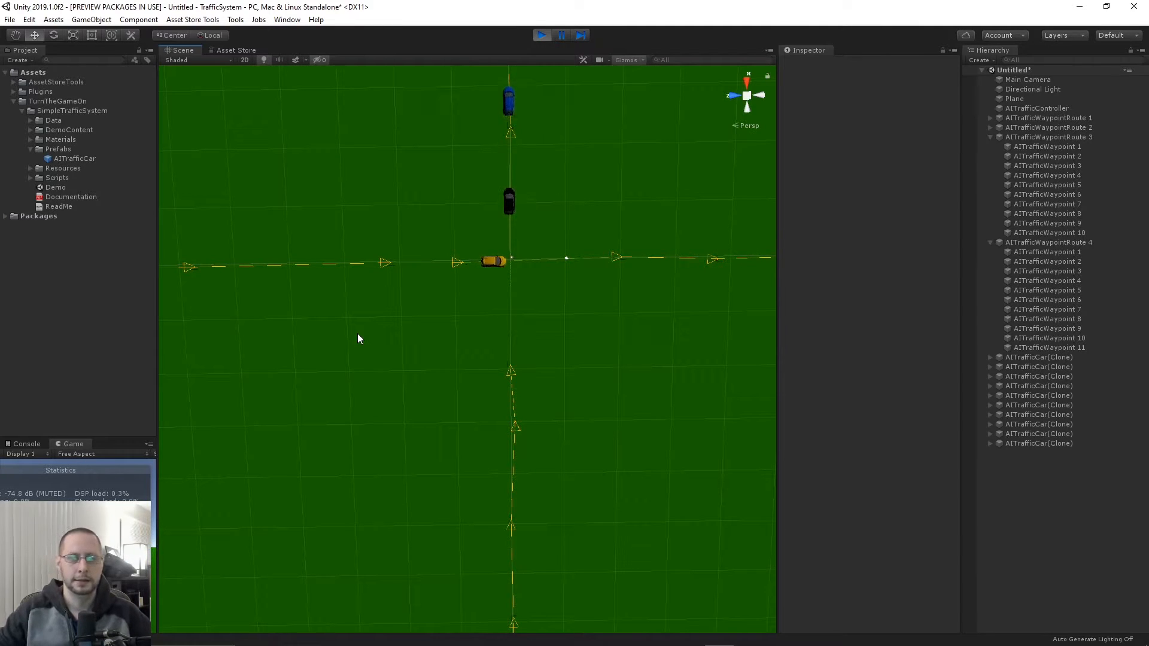
click(541, 36)
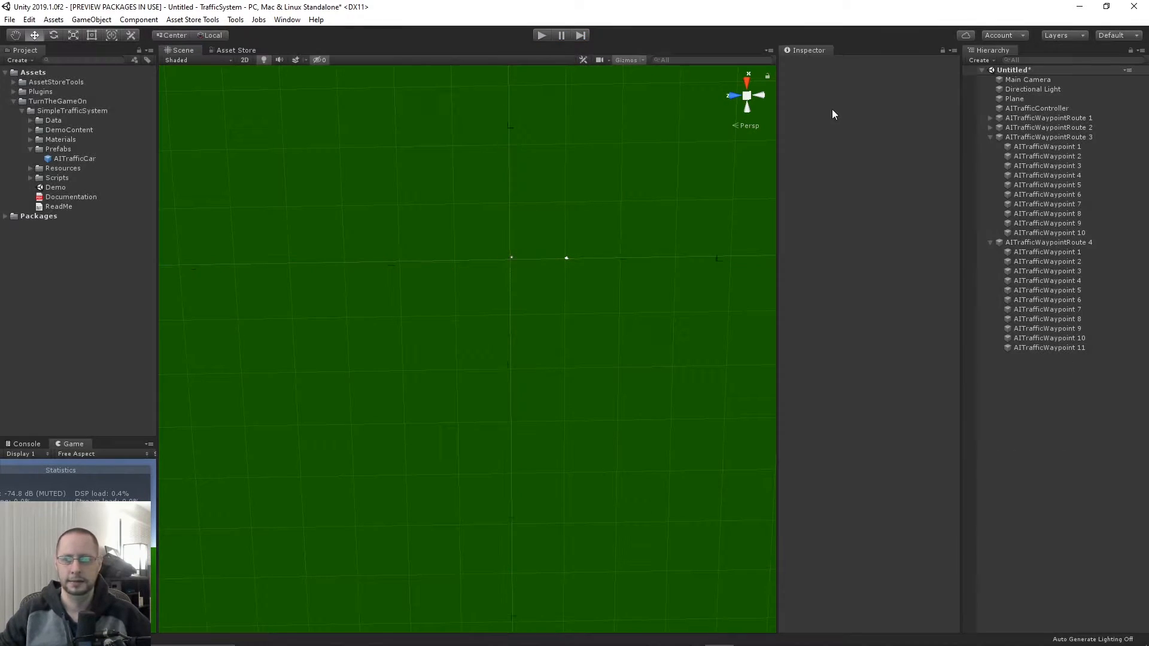
- Collapse AITrafficWaypointRoute 3 and 4 in the hierarchy and add an AI Traffic Light Manager to the scene
click(989, 137)
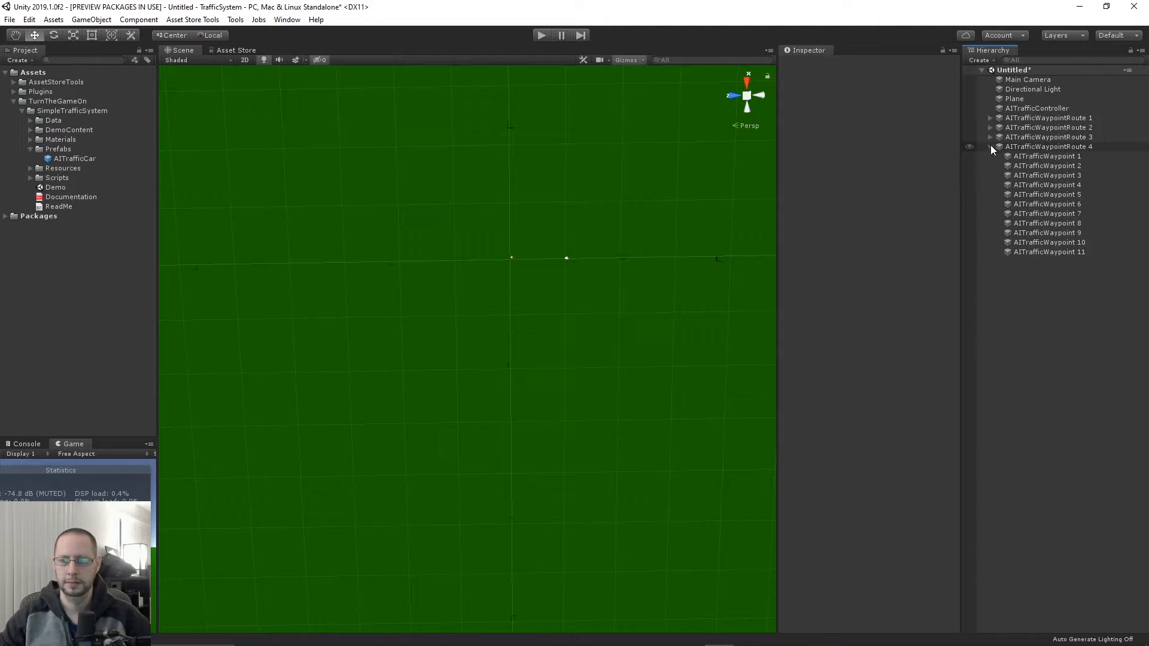
click(989, 147)
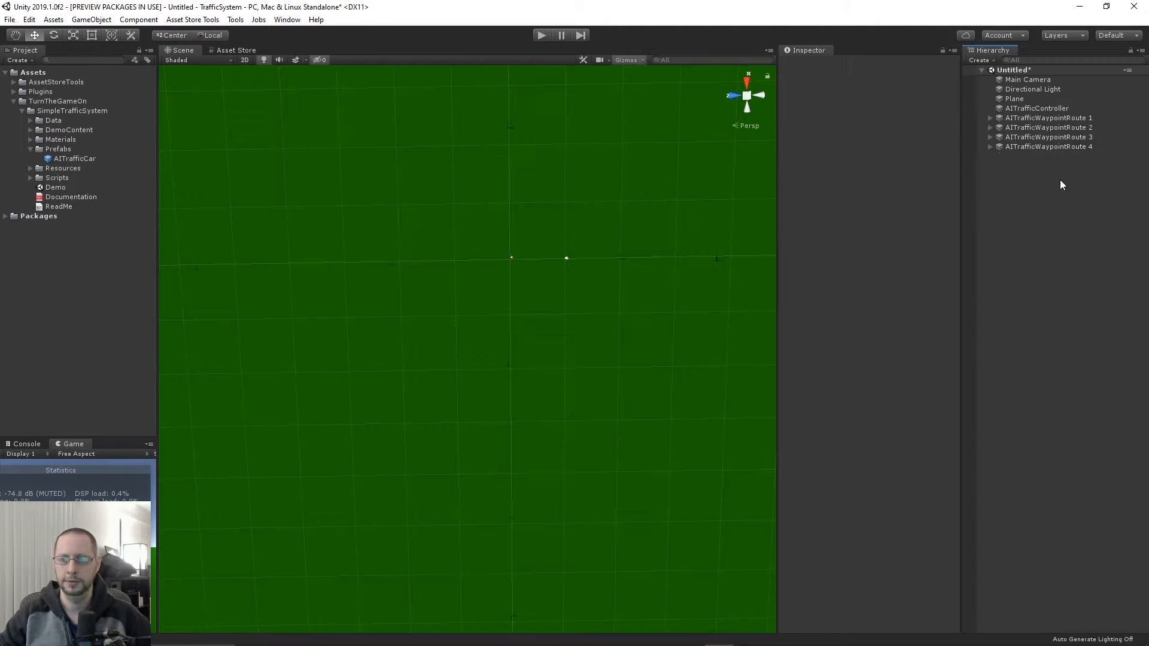
click(235, 20)
mouse_move(308, 53)
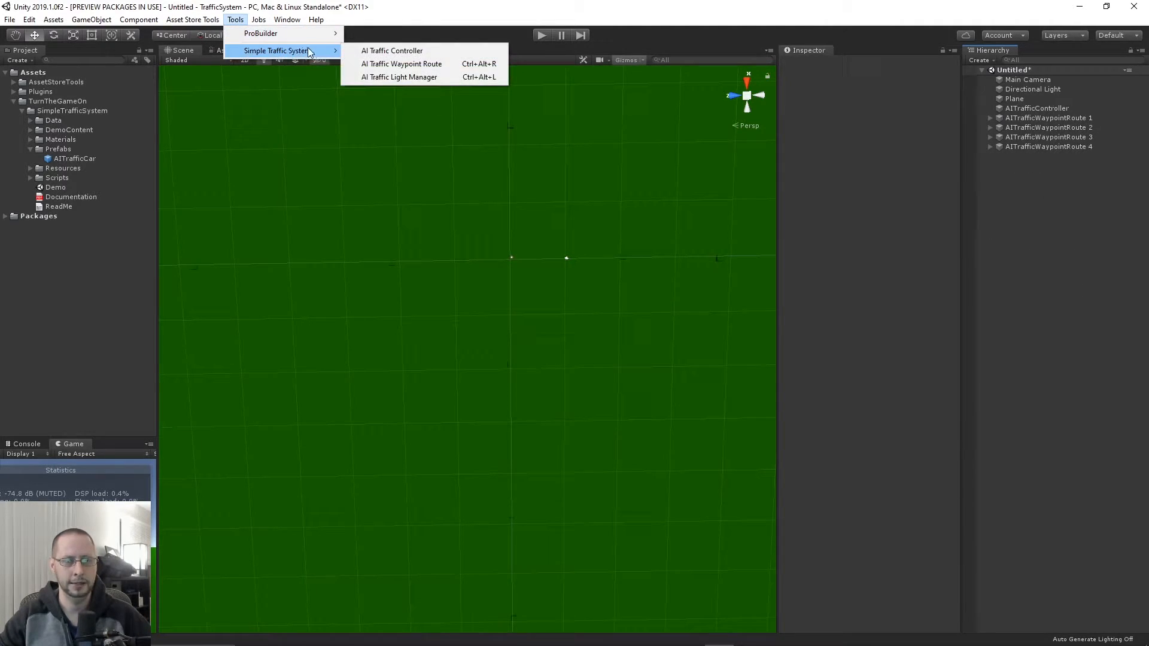
click(379, 78)
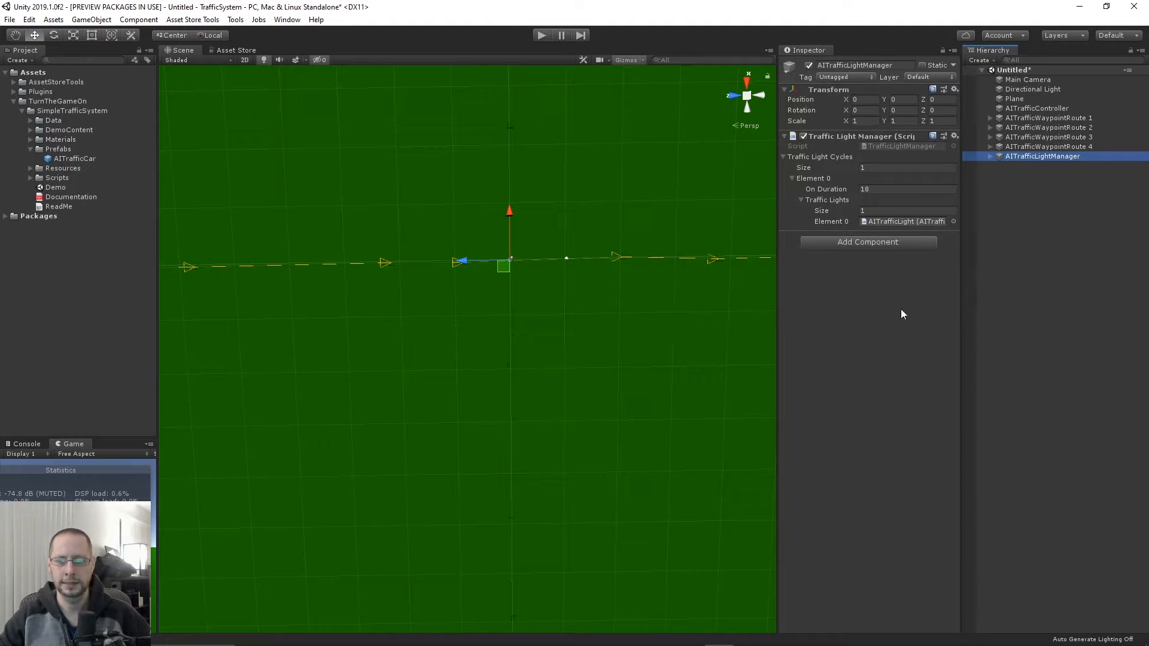
- Move the light manager's AITrafficLight along the Z axis to about 8.05, near the crossing
click(988, 157)
click(1023, 166)
alt+drag(676, 297, 487, 169)
mouse_move(487, 169)
alt+right_down()
mouse_move(498, 367)
mouse_move(504, 172)
alt+right_up()
middle_drag(504, 171, 472, 90)
scroll(473, 392, up, 8)
middle_drag(450, 404, 487, 335)
scroll(513, 297, up, 8)
middle_drag(497, 215, 482, 348)
drag(532, 326, 321, 276)
middle_drag(346, 312, 464, 296)
right_drag(463, 296, 626, 305)
middle_drag(461, 353, 565, 354)
right_drag(596, 326, 578, 338)
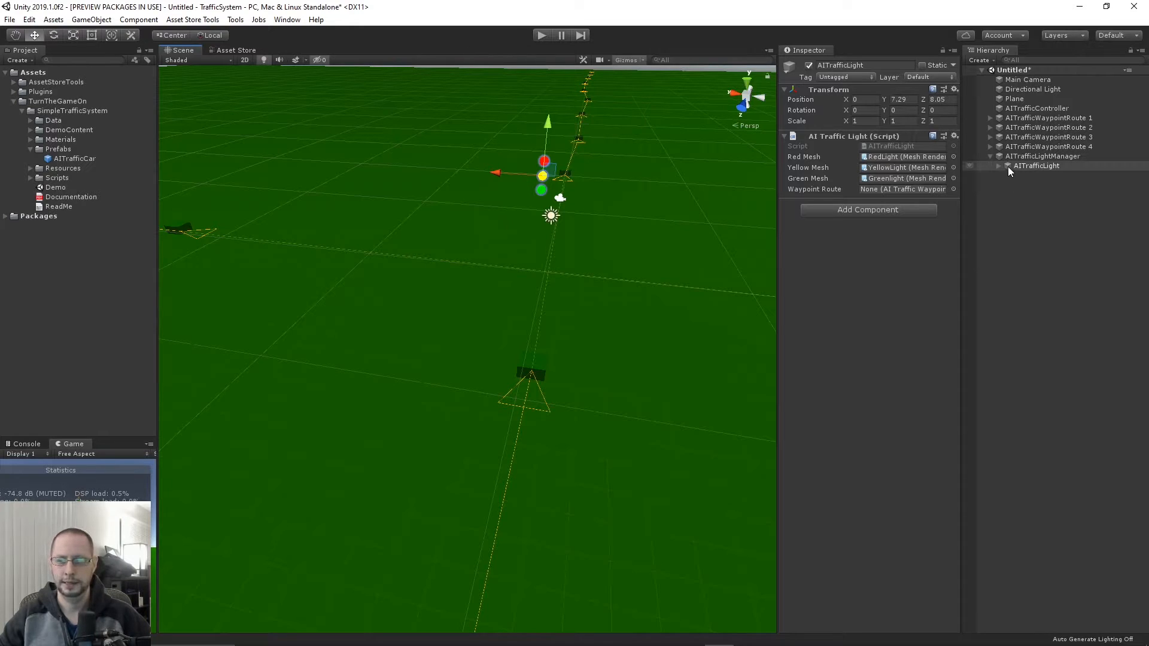
- Assign AITrafficWaypointRoute 1 as the Waypoint Route of AITrafficLight
click(1077, 119)
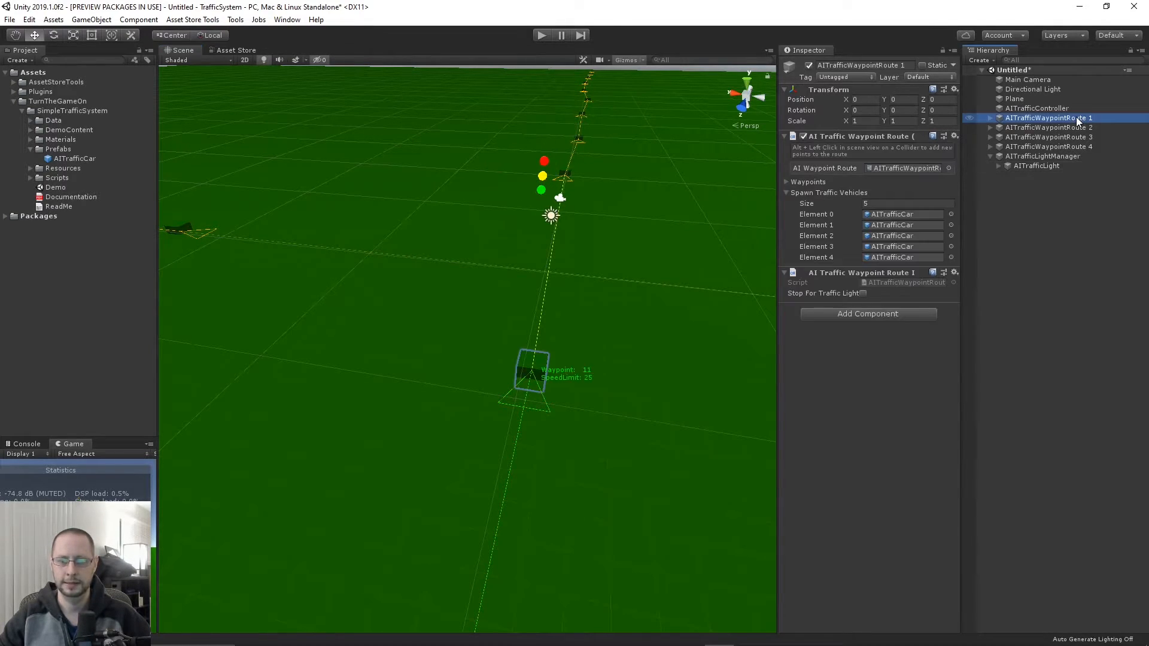
scroll(578, 374, down, 6)
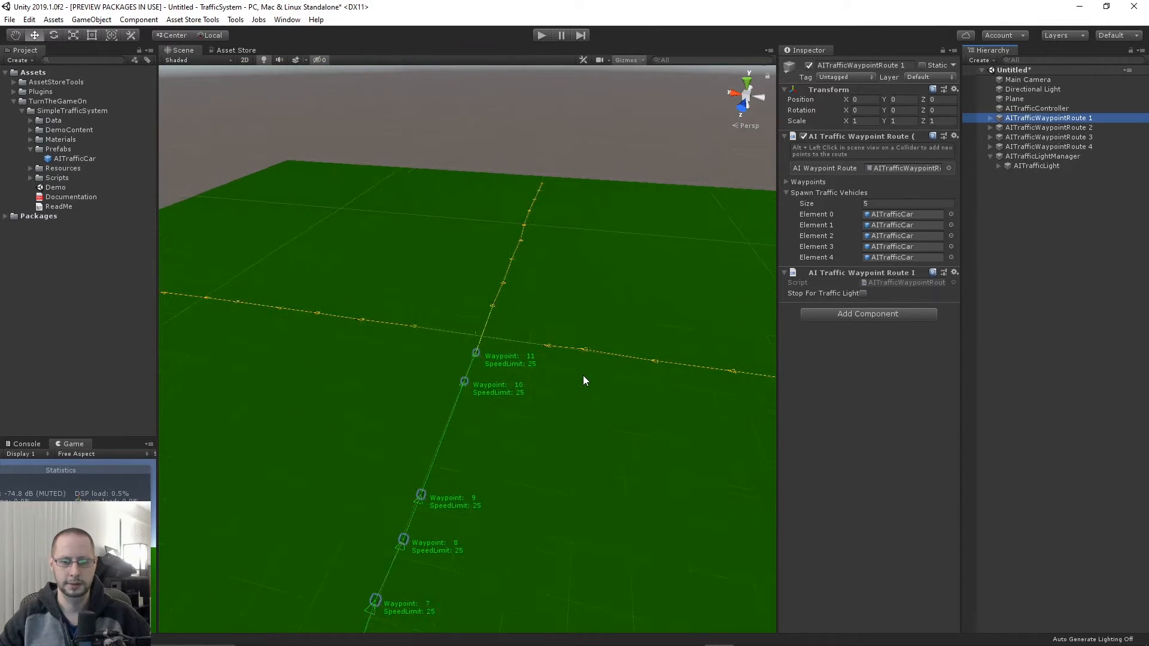
scroll(575, 375, up, 6)
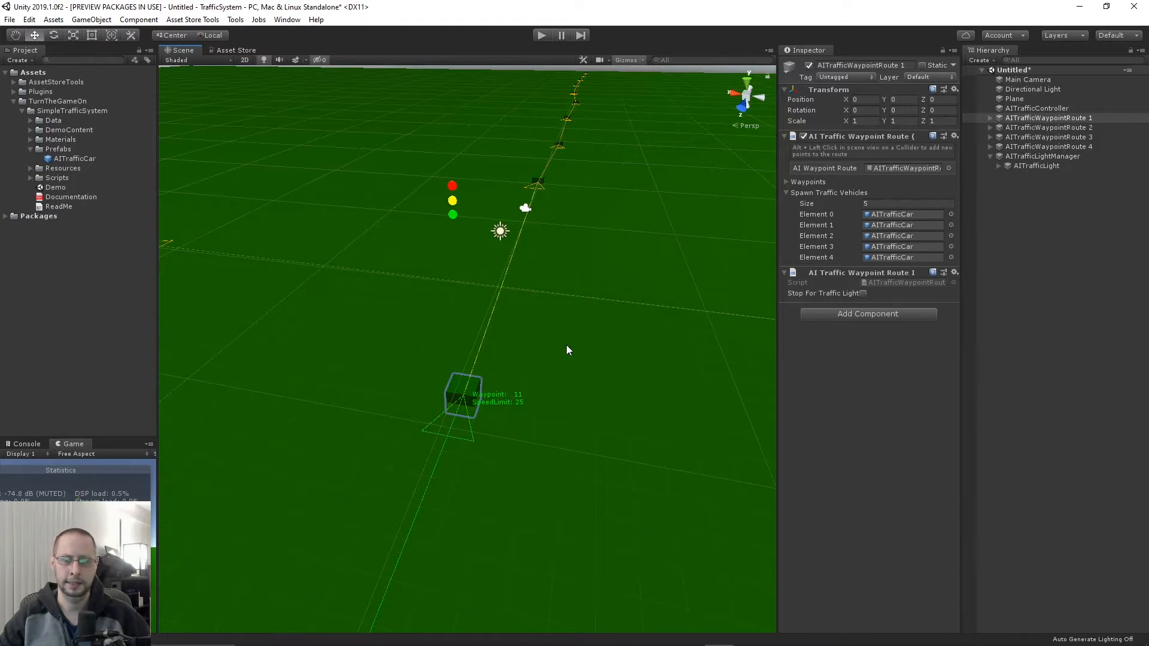
click(1039, 164)
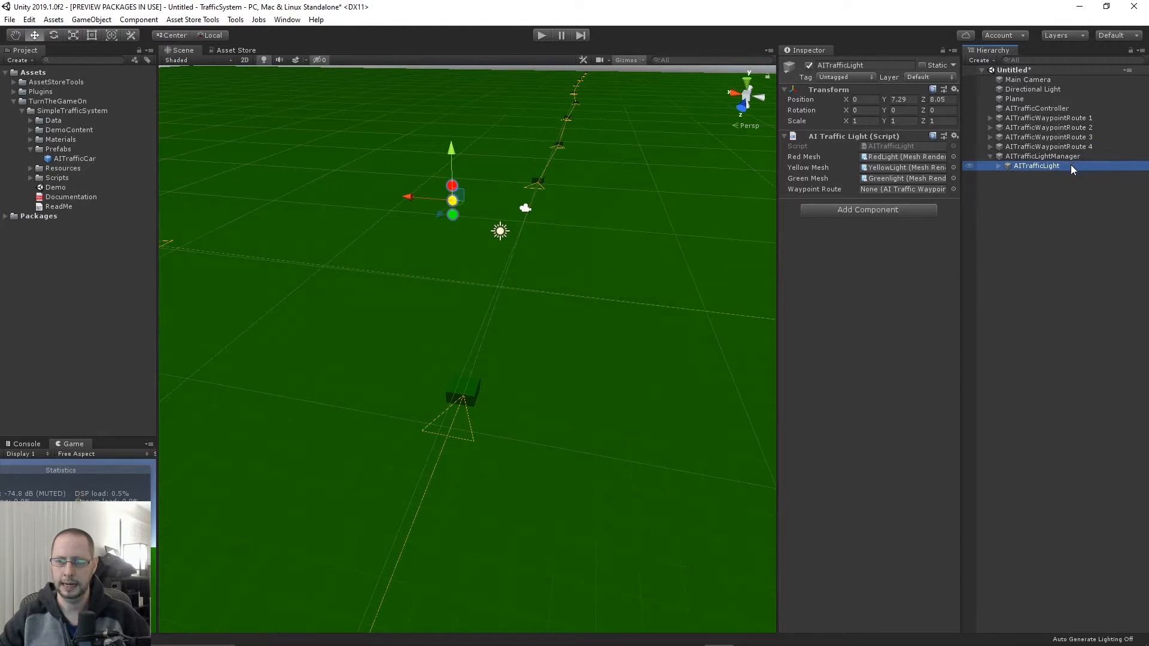
click(1081, 120)
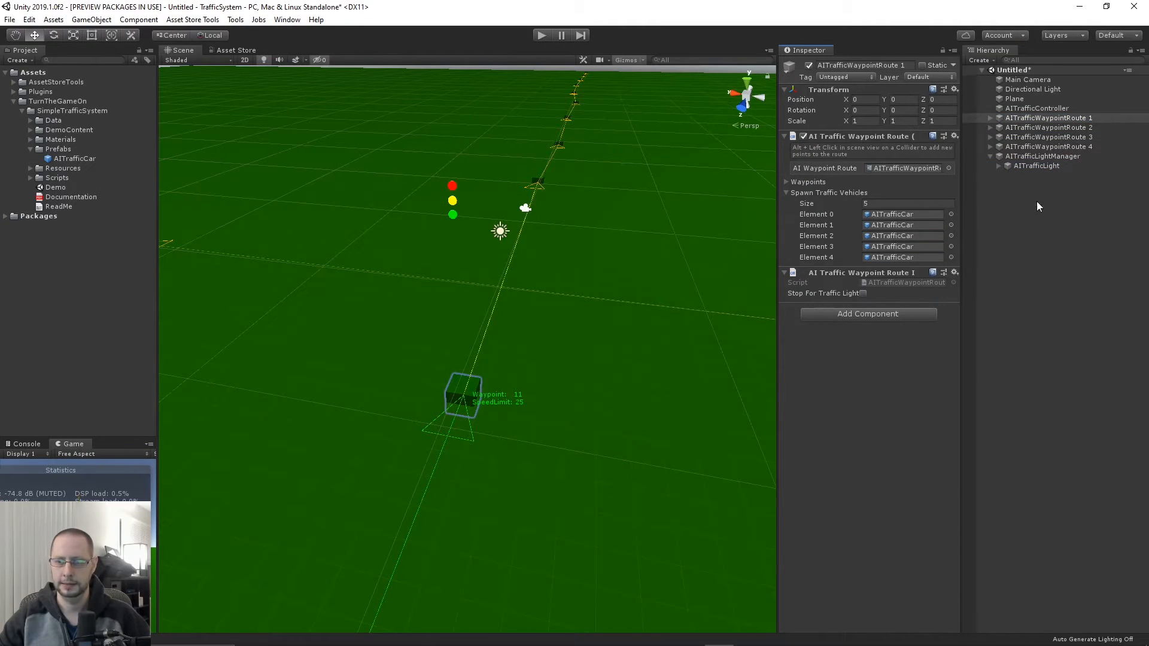
click(1038, 165)
drag(1066, 117, 899, 188)
- Duplicate AITrafficLight under the AITrafficLightManager to get a second light for the crossing line
right_drag(621, 297, 495, 326)
middle_drag(568, 321, 354, 281)
scroll(354, 281, down, 5)
right_drag(518, 320, 402, 323)
middle_drag(500, 359, 430, 300)
click(1048, 137)
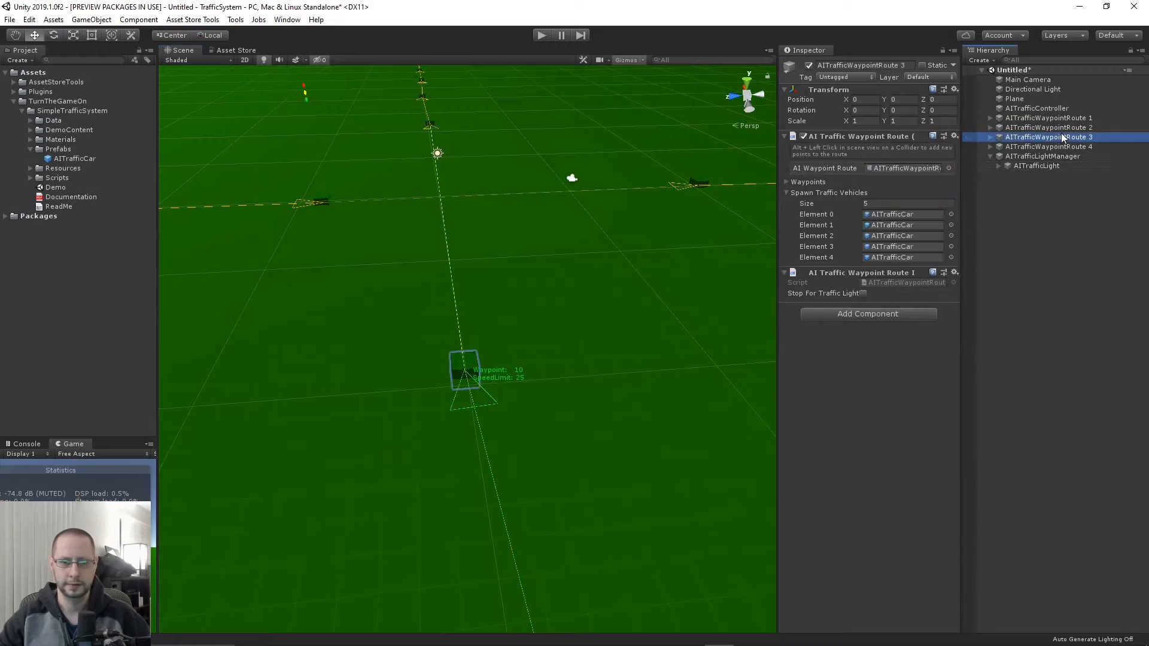
click(1034, 166)
click(1040, 157)
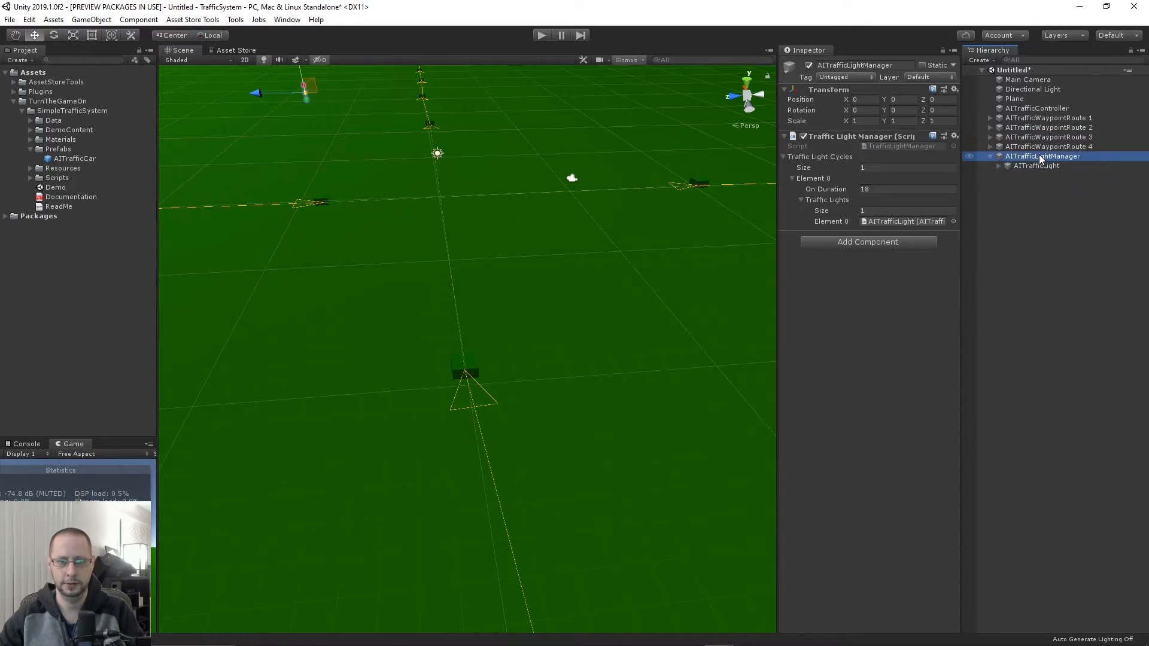
click(1037, 165)
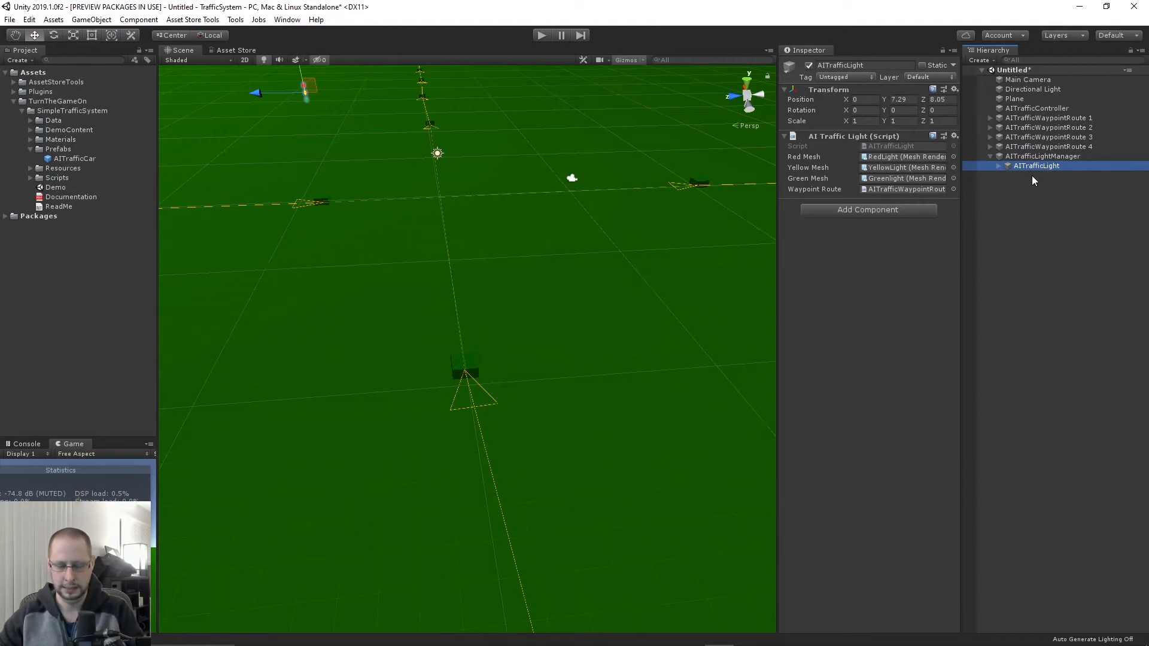
key(ctrl+d)
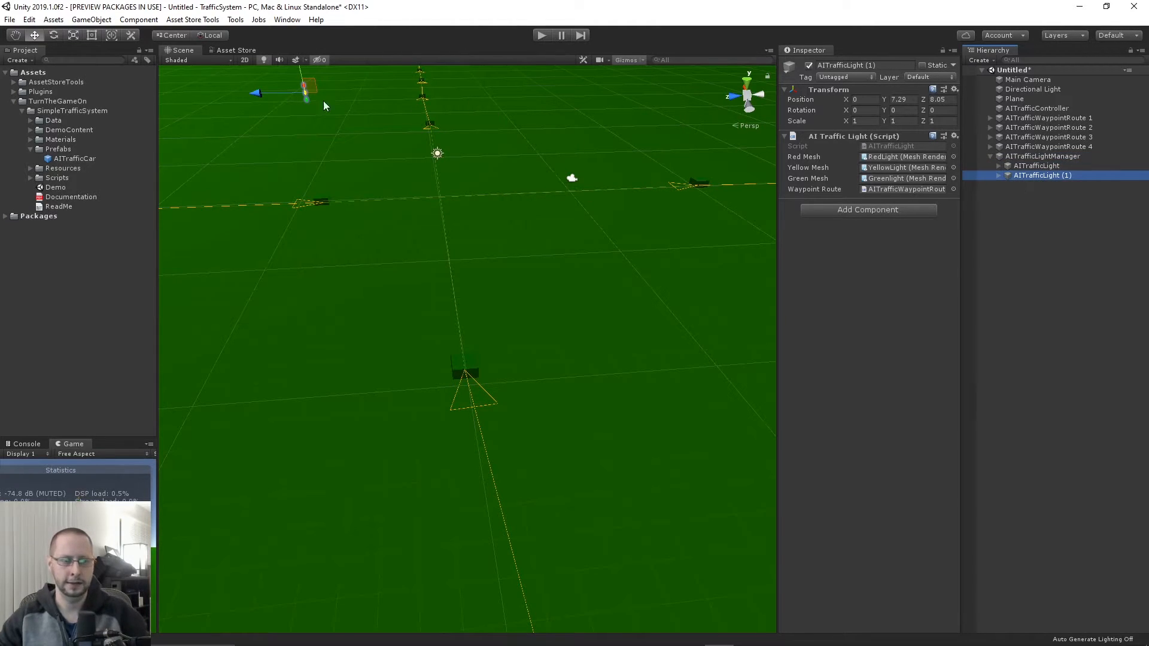
- Move the duplicated traffic light to about X -17.75 and Z 0.62, across the crossing from the end of AITrafficWaypointRoute 3
drag(258, 92, 381, 107)
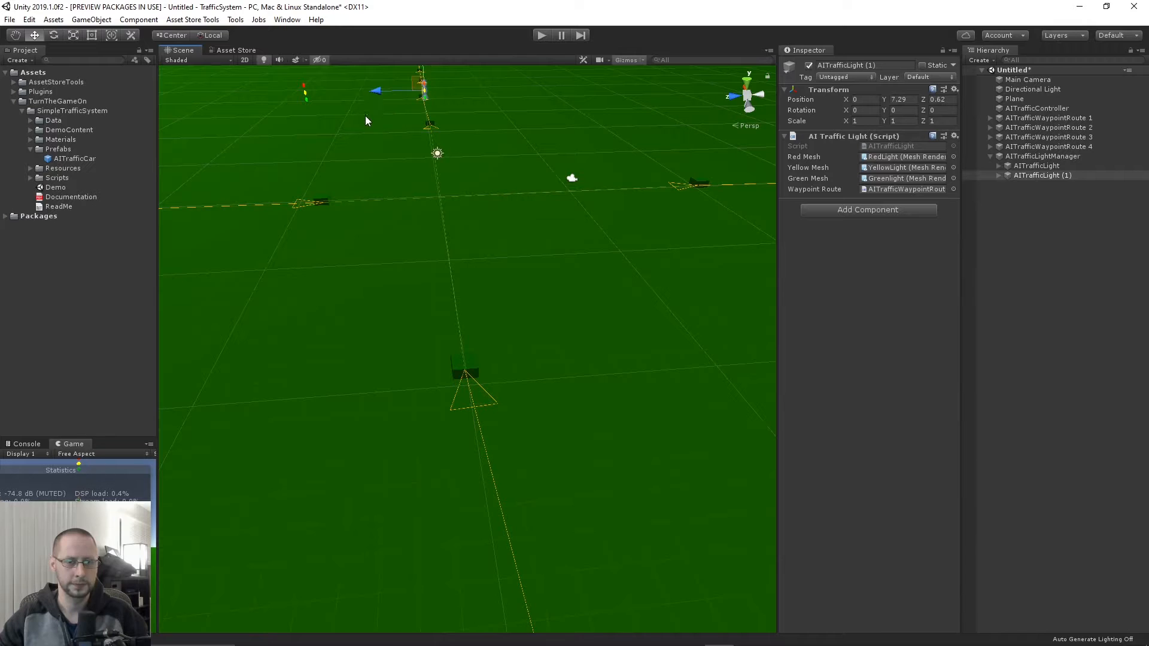
middle_drag(365, 115, 461, 203)
drag(576, 242, 601, 416)
middle_drag(601, 417, 529, 338)
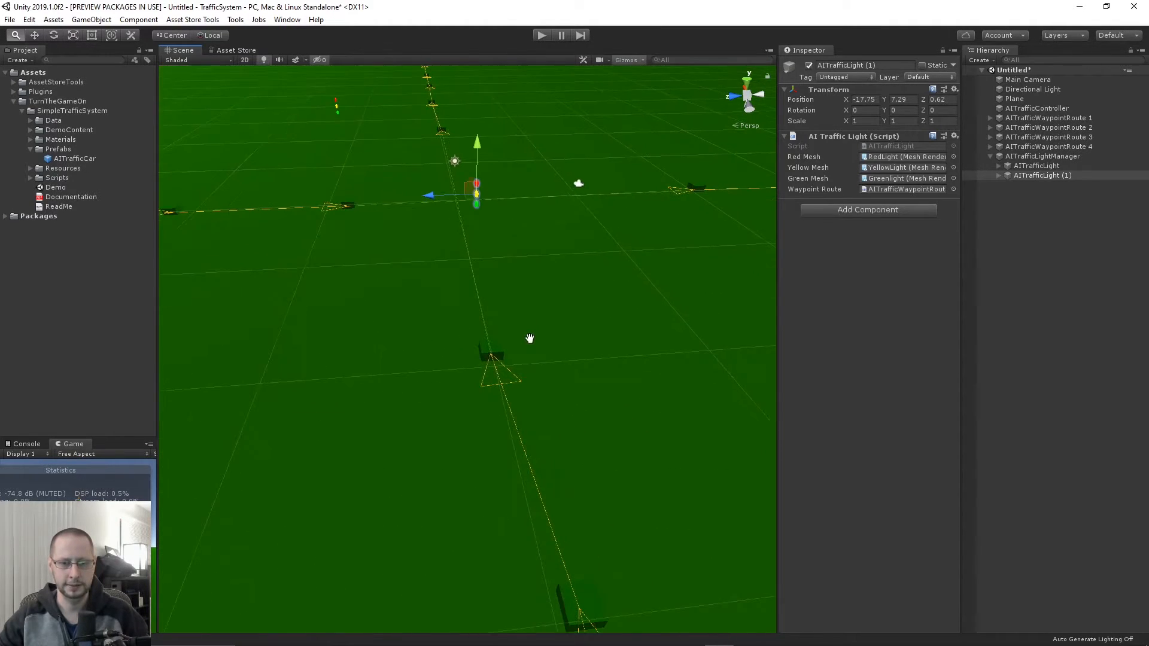
- Set the duplicated light's Y rotation to 90 and assign AITrafficWaypointRoute 3 as its Waypoint Route
click(906, 110)
text(90)
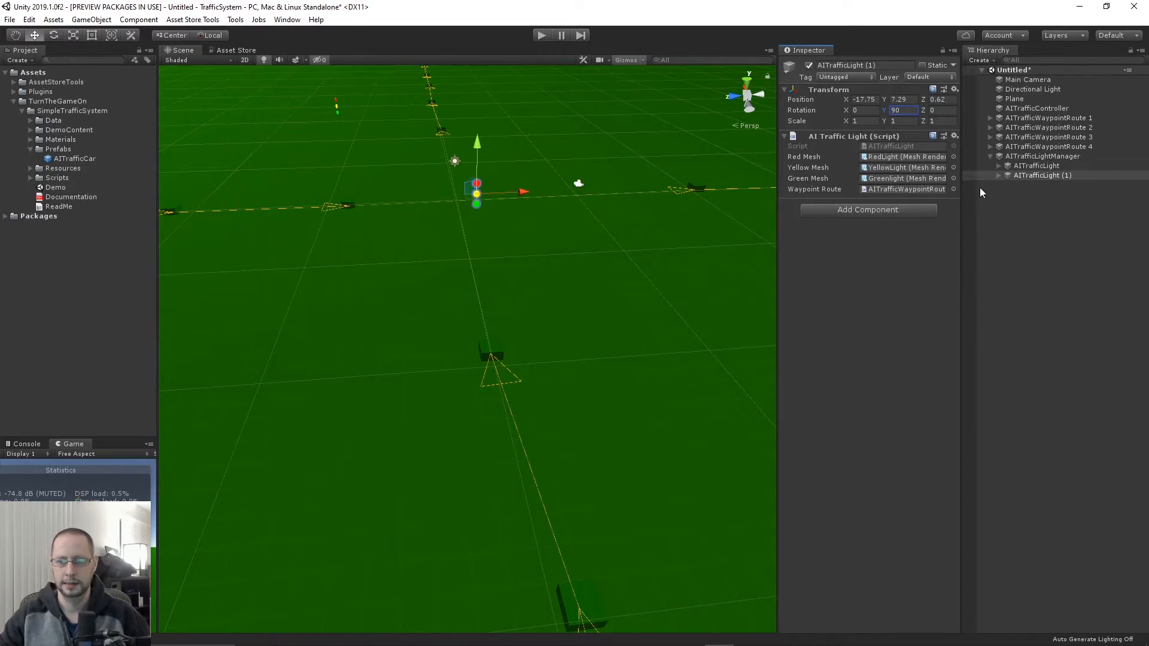
drag(1074, 139, 923, 188)
- Rename the two traffic lights AITrafficLight 1 and AITrafficLight 2
click(1066, 165)
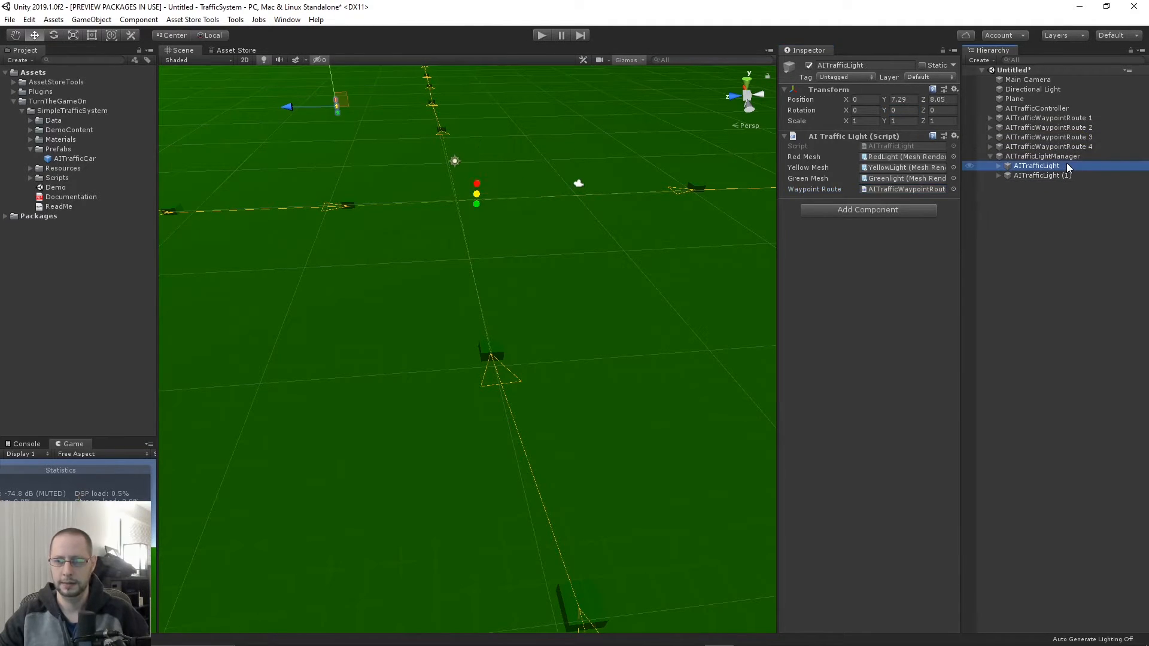
click(1066, 164)
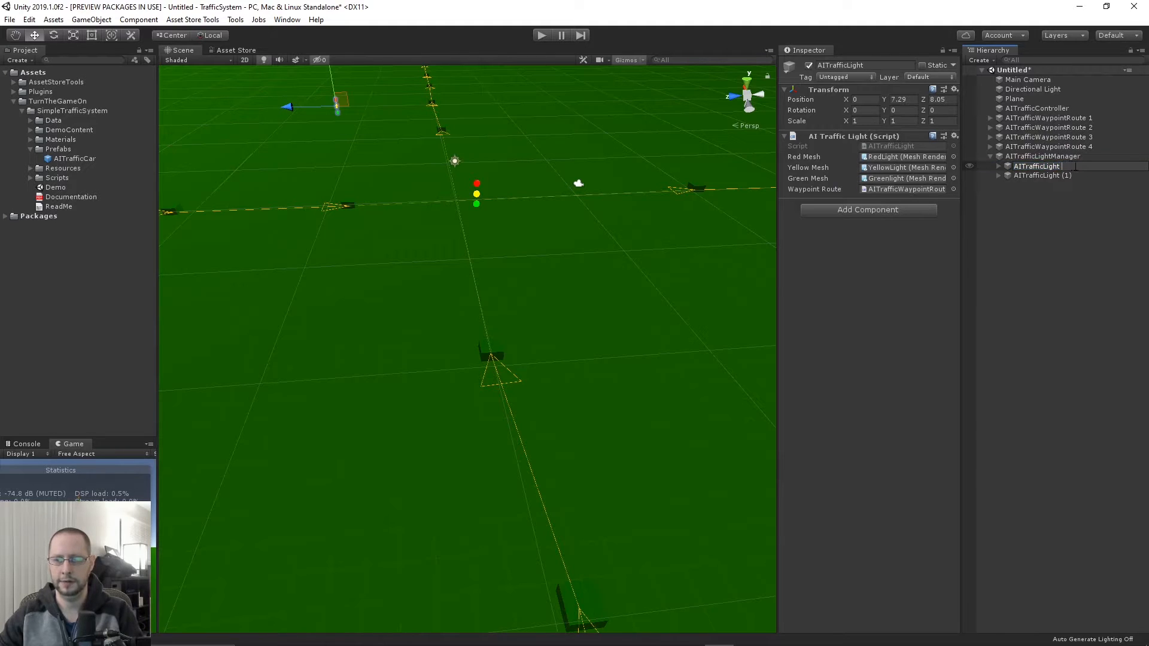
click(1068, 176)
click(1062, 175)
drag(1061, 176, 1078, 175)
click(1054, 219)
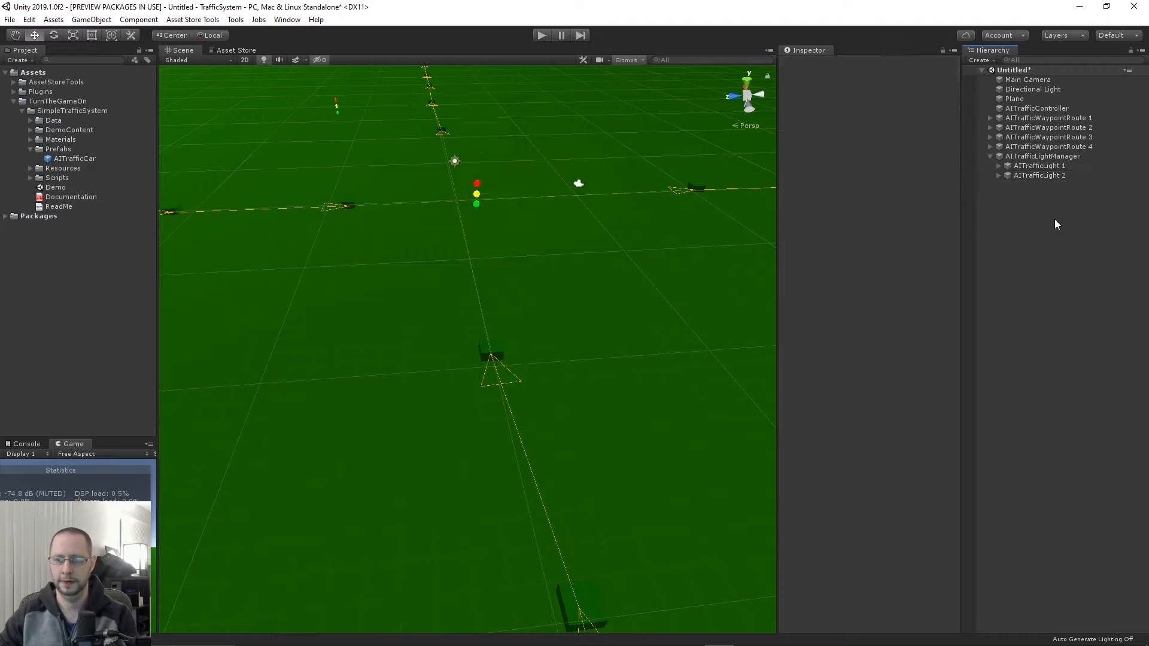
- Check which waypoint route each of the two traffic lights references and where those routes meet the crossing
click(1056, 168)
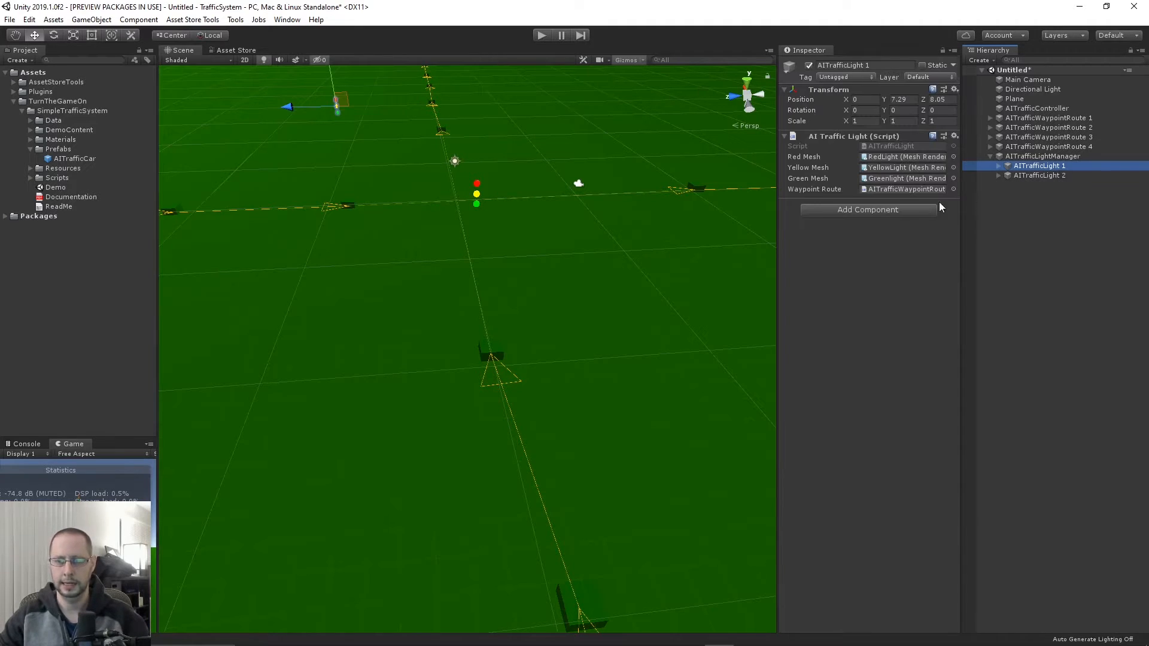
click(917, 189)
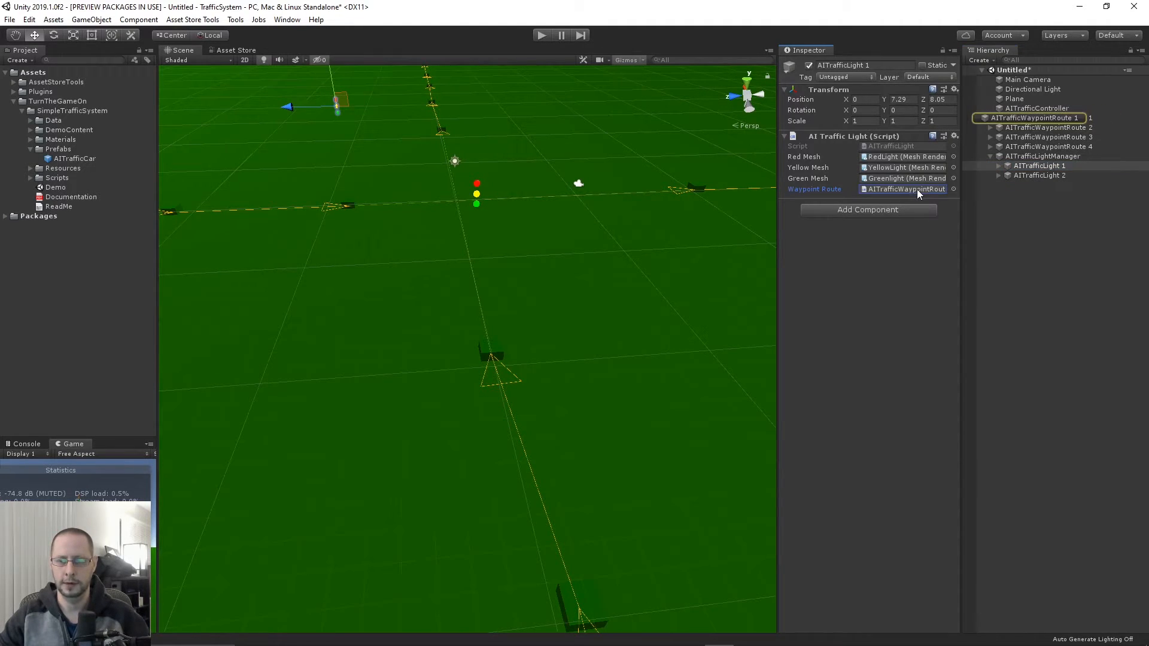
click(1070, 119)
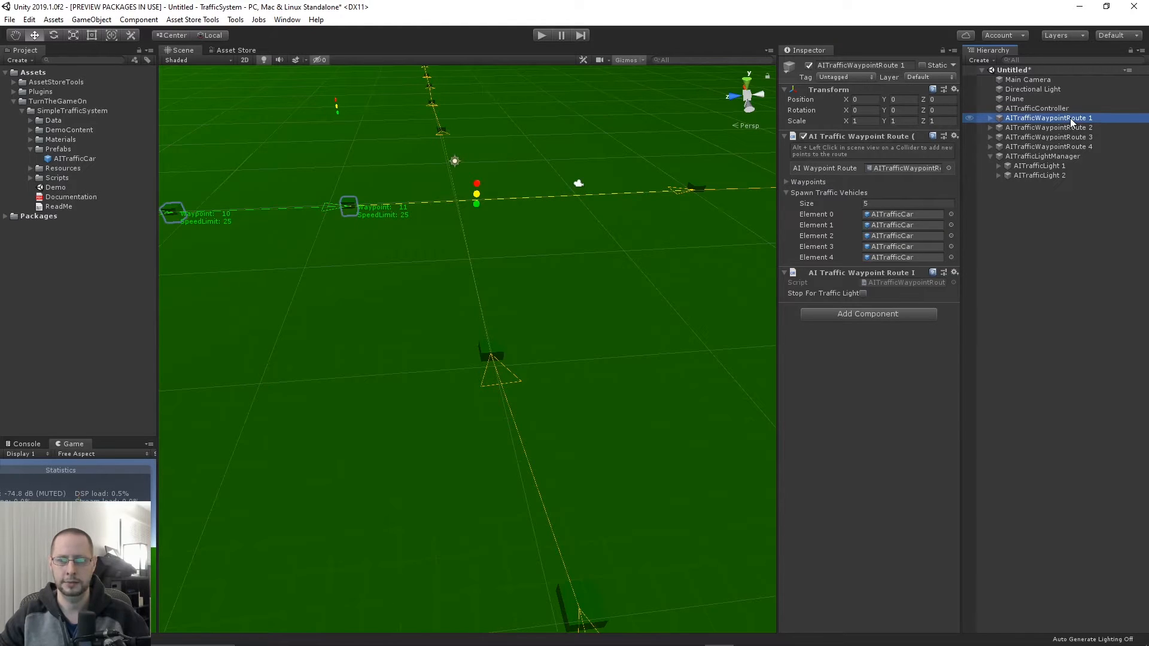
click(1052, 176)
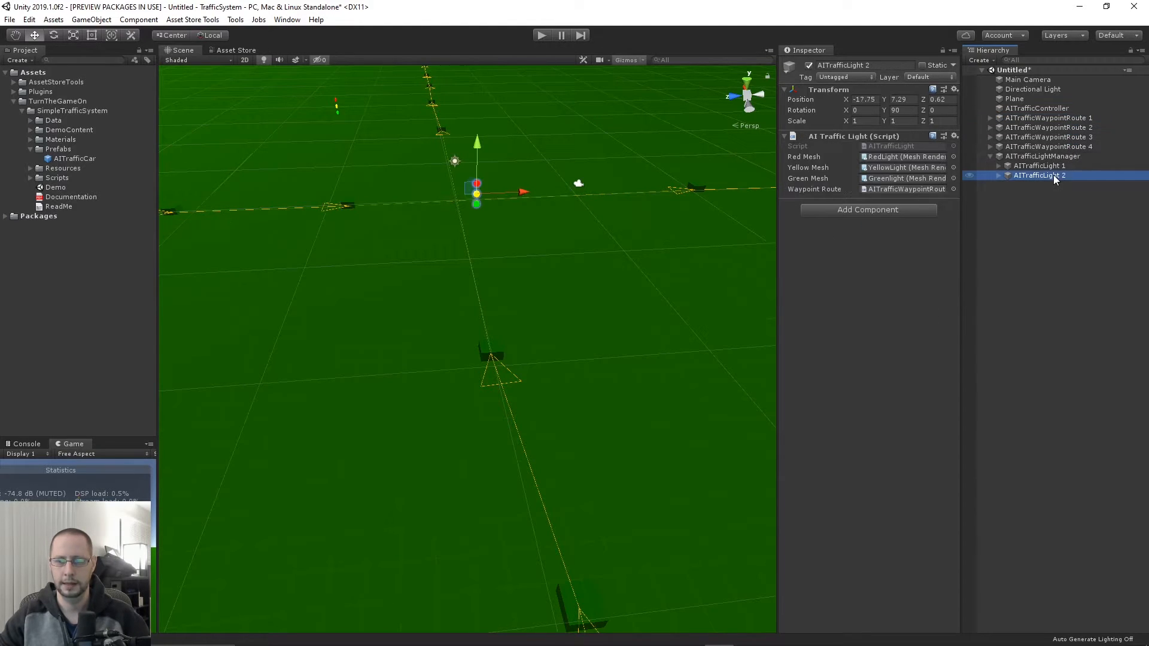
click(931, 189)
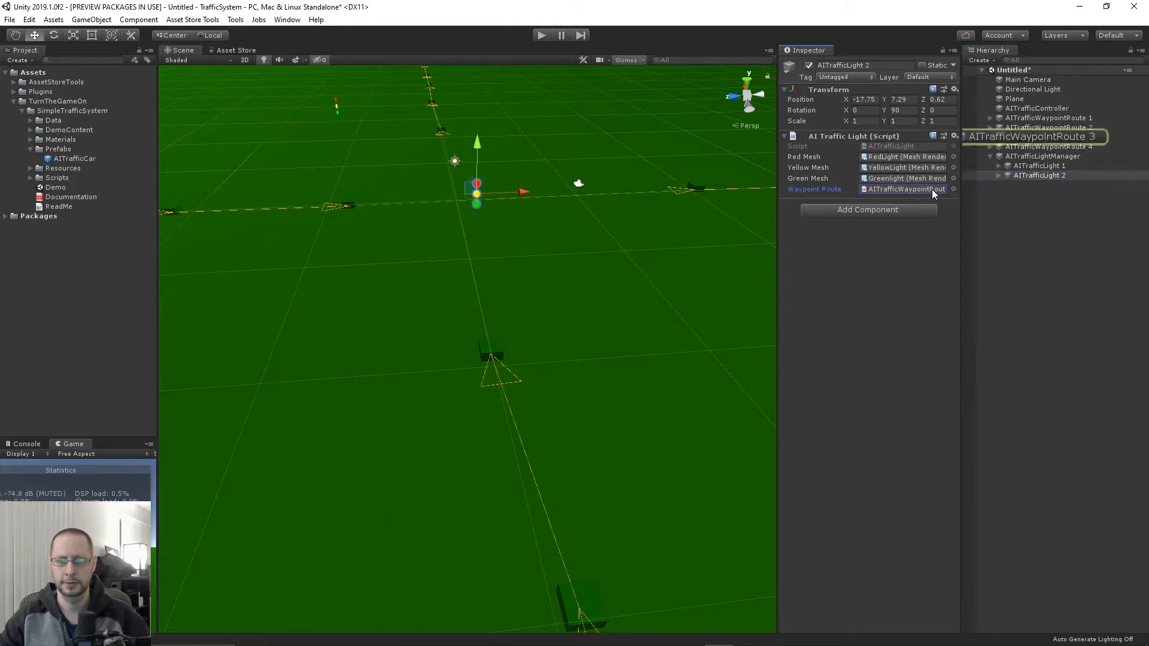
click(1051, 138)
scroll(517, 363, down, 5)
scroll(517, 362, up, 5)
right_drag(466, 333, 476, 316)
middle_drag(477, 317, 547, 321)
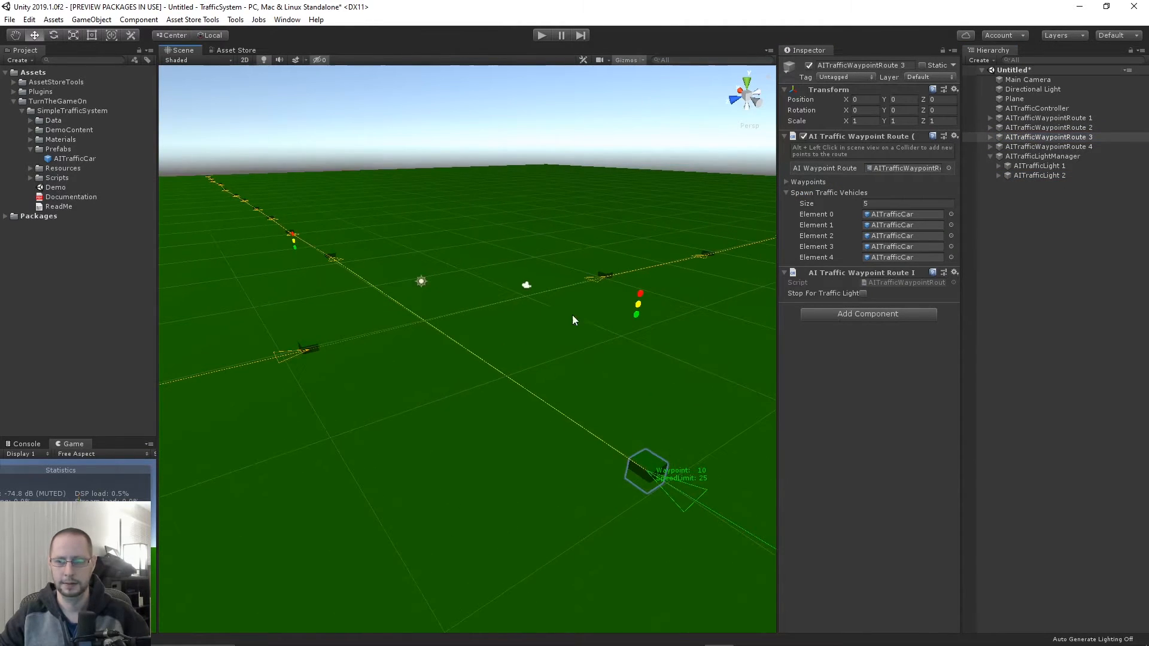
- Set the light manager's Traffic Light Cycles size to 2 and assign AITrafficLight 2 to the second cycle
click(1052, 157)
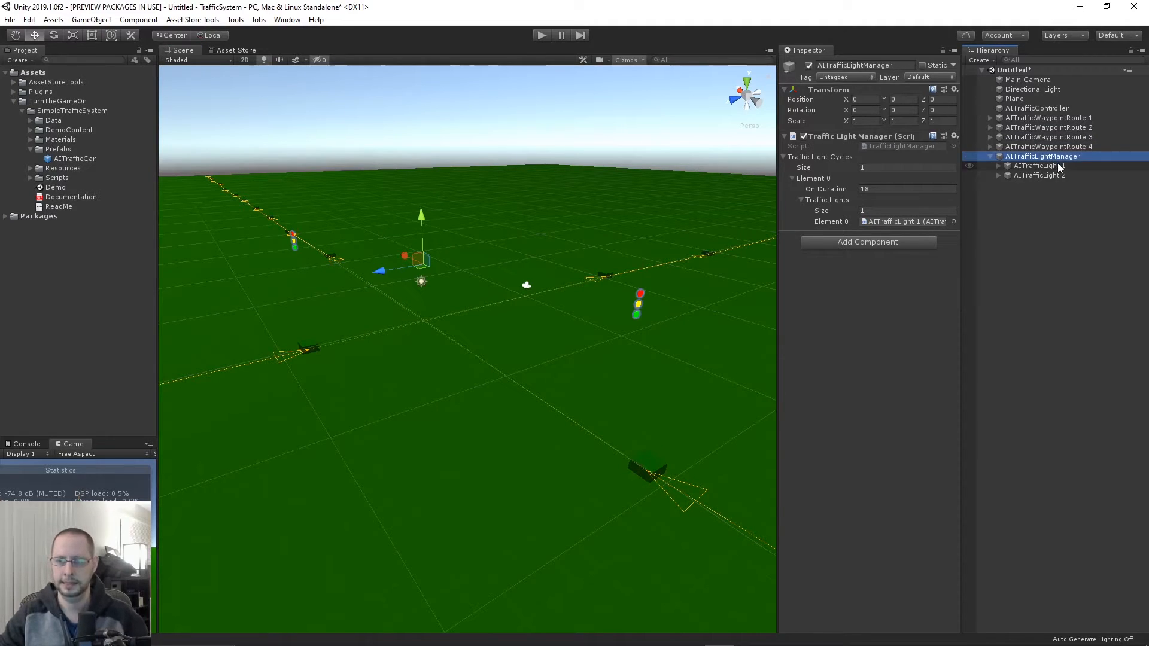
click(879, 168)
key(Return)
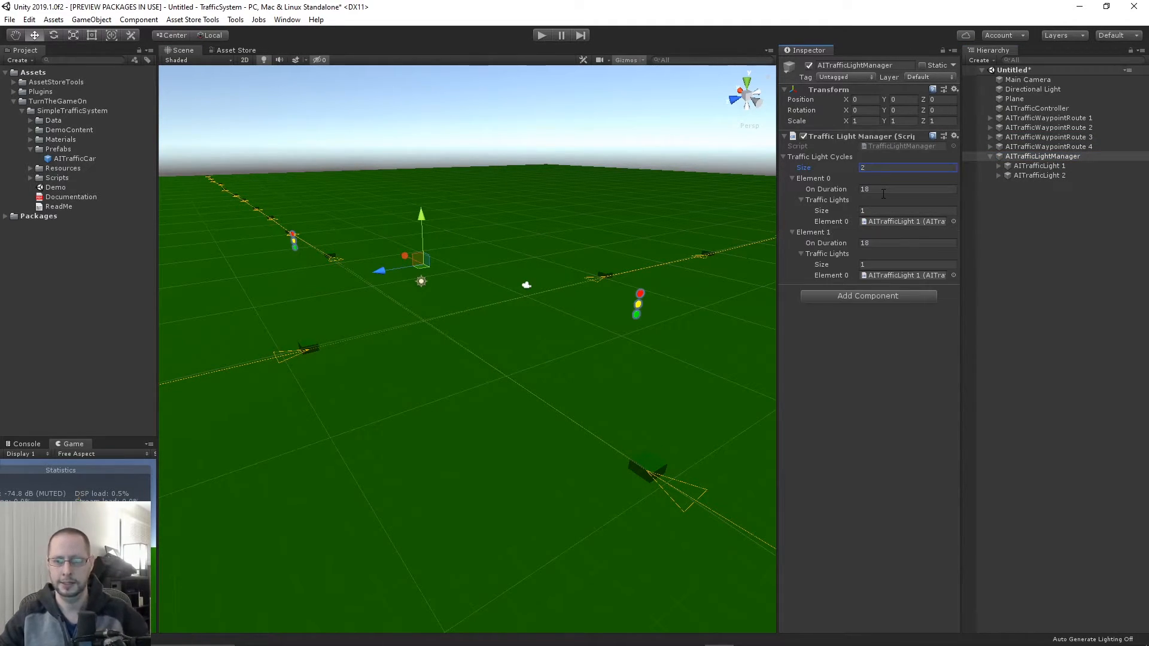
click(907, 220)
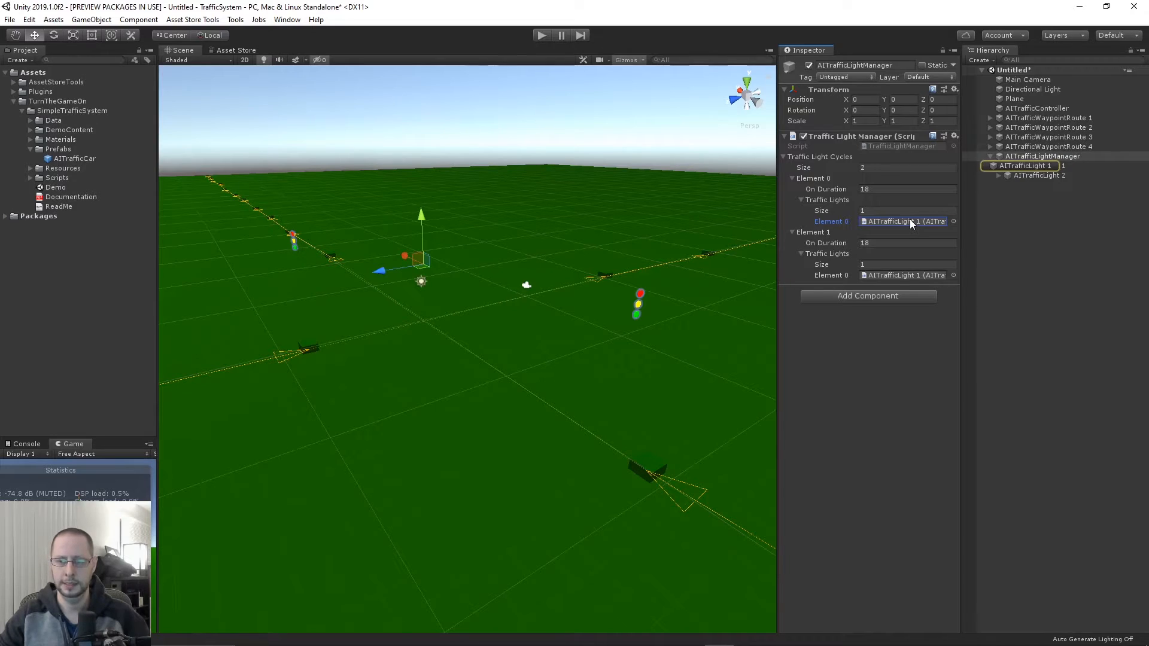
click(1053, 167)
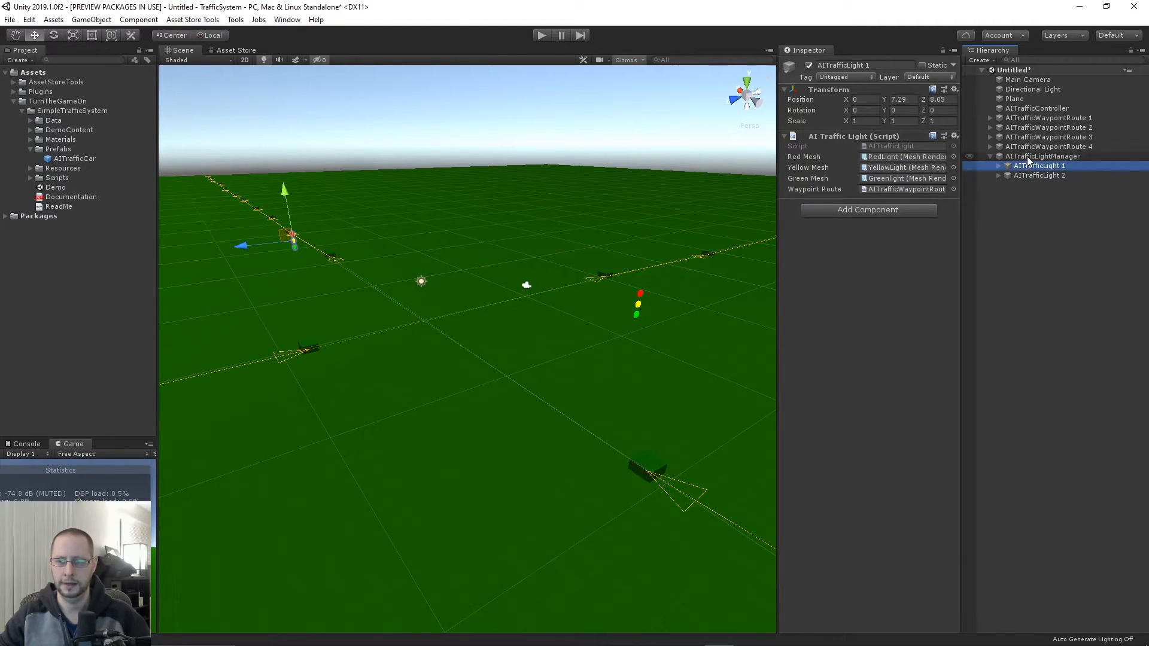
click(1028, 157)
drag(1037, 175, 913, 282)
click(921, 276)
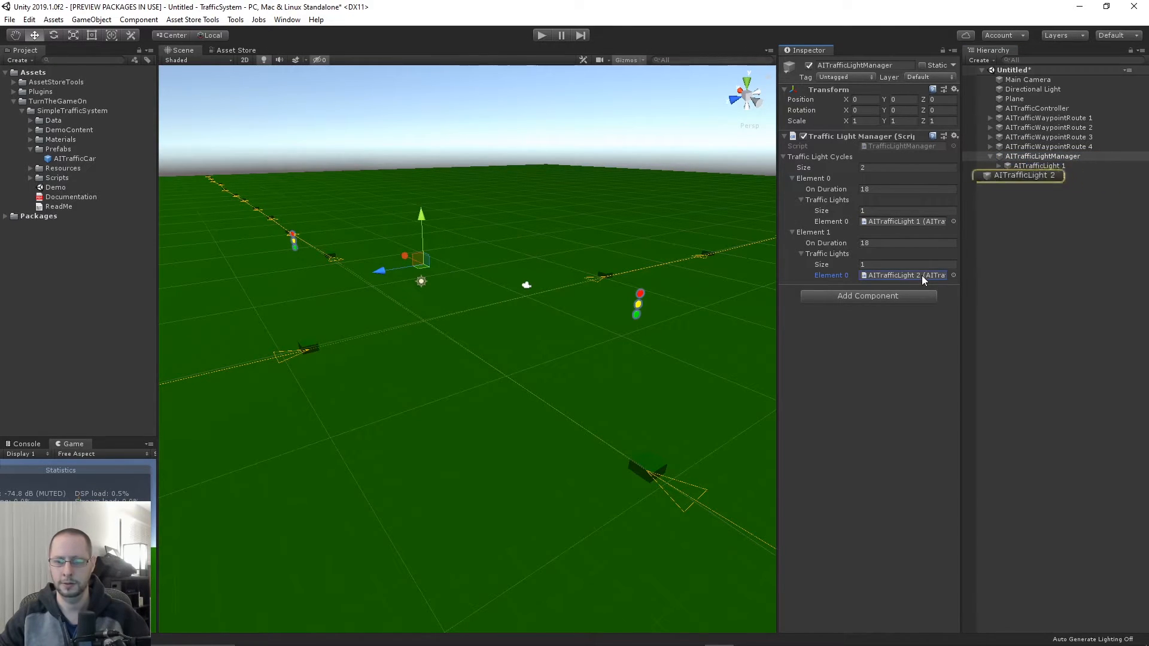
- Set the On Duration of both traffic light cycles to 8
click(884, 190)
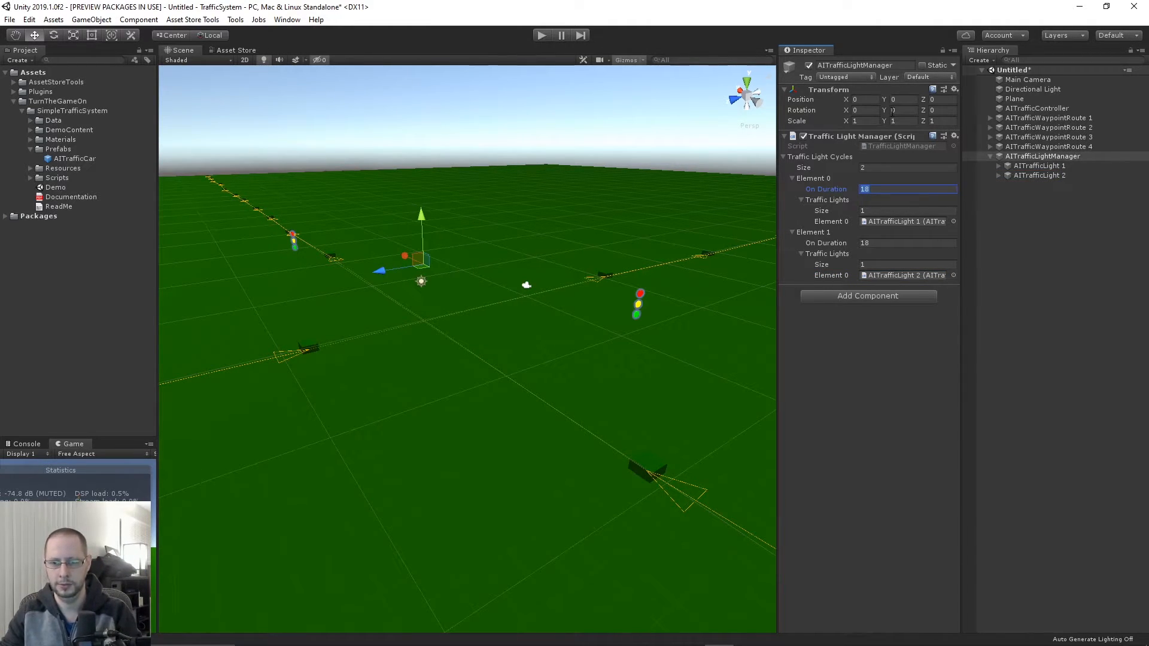
key(Tab)
key(Tab)
key(Tab)
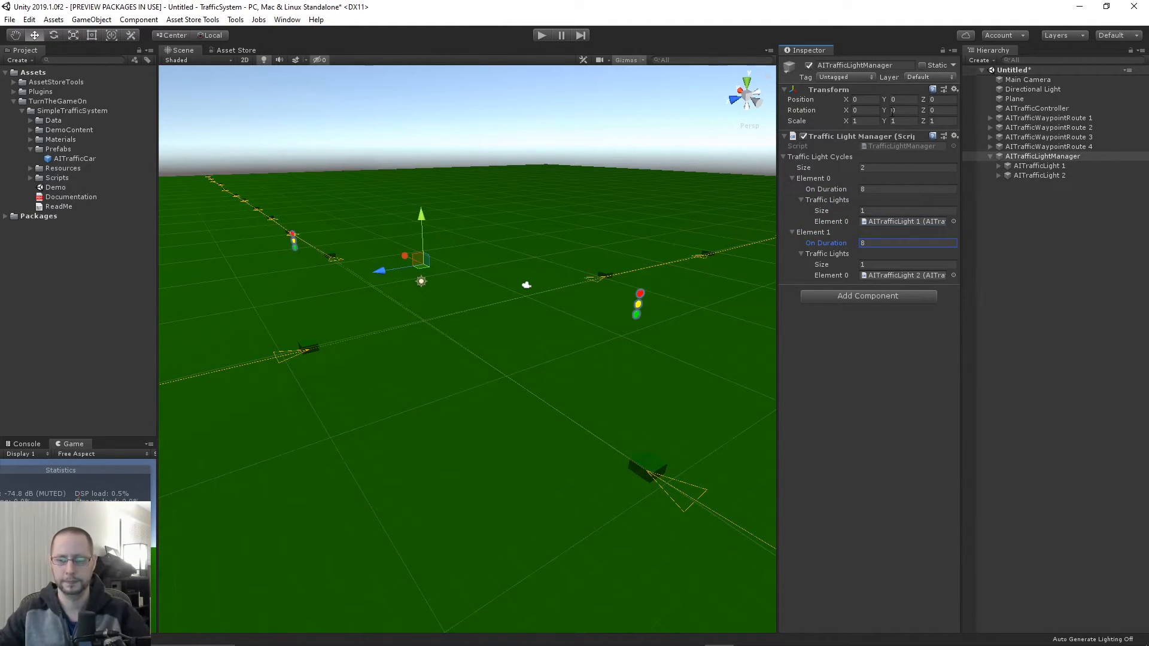
click(1044, 290)
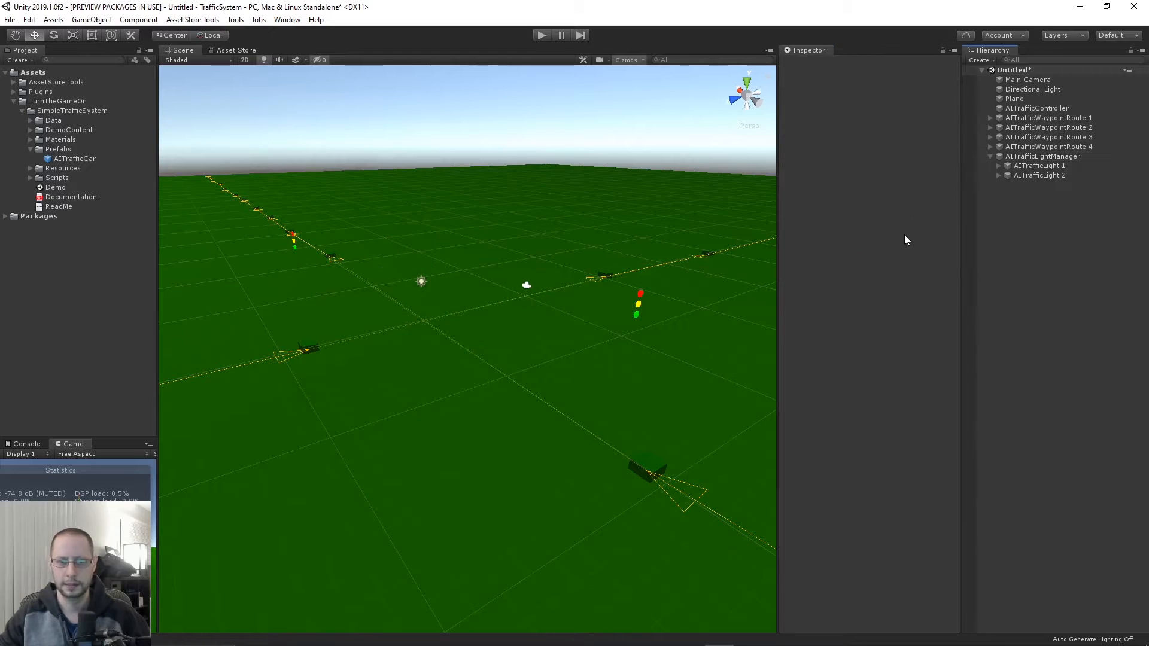
- Play the scene and watch how the two traffic lights alternate and control the cars at the crossing
click(541, 36)
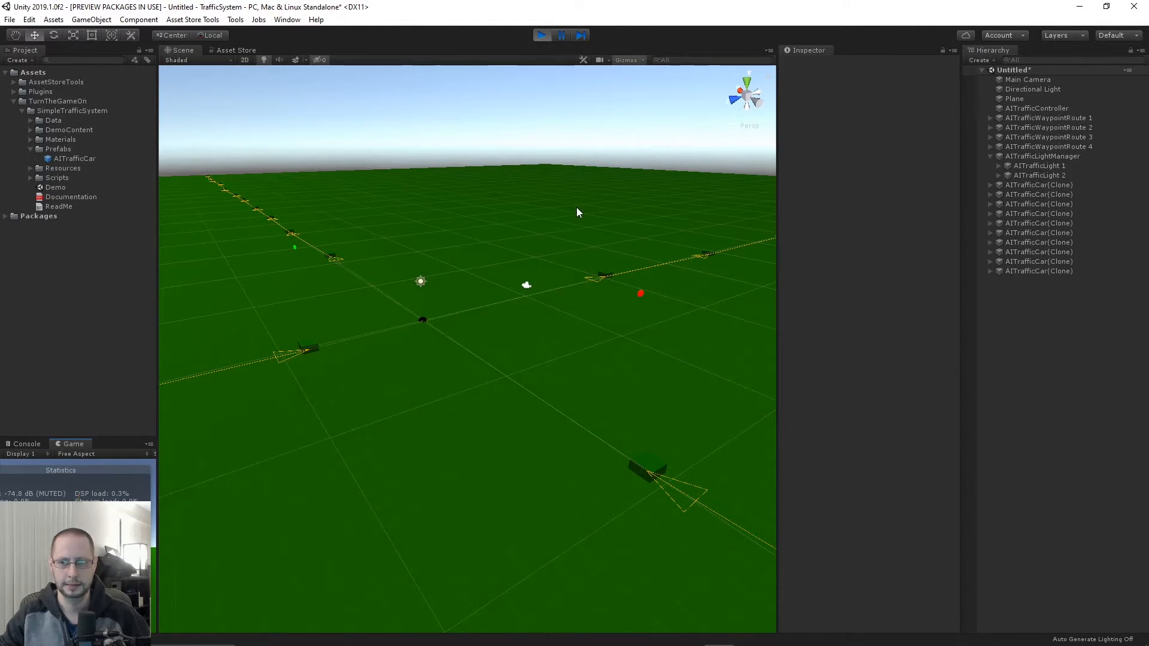
alt+drag(529, 272, 663, 270)
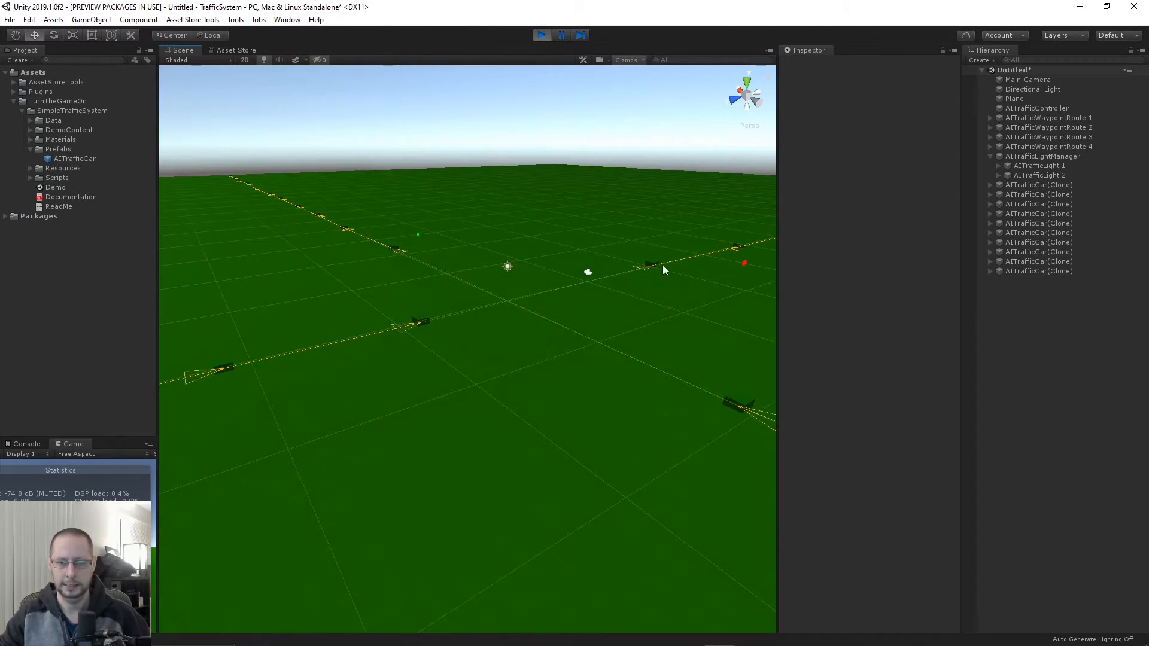
click(1040, 157)
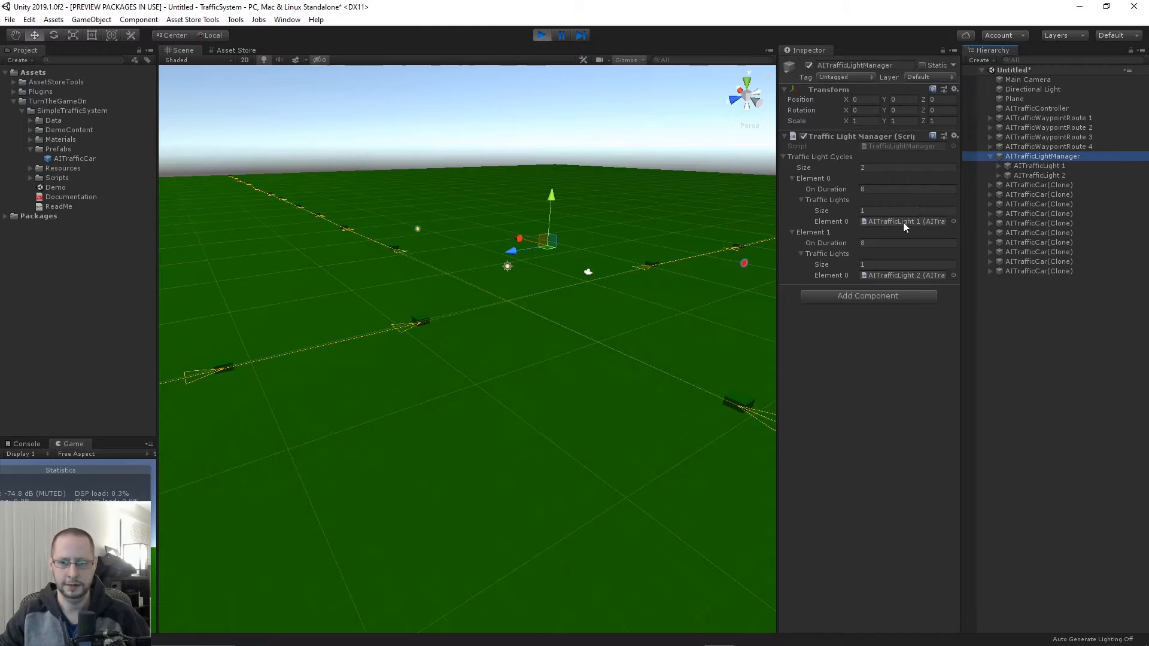
click(906, 222)
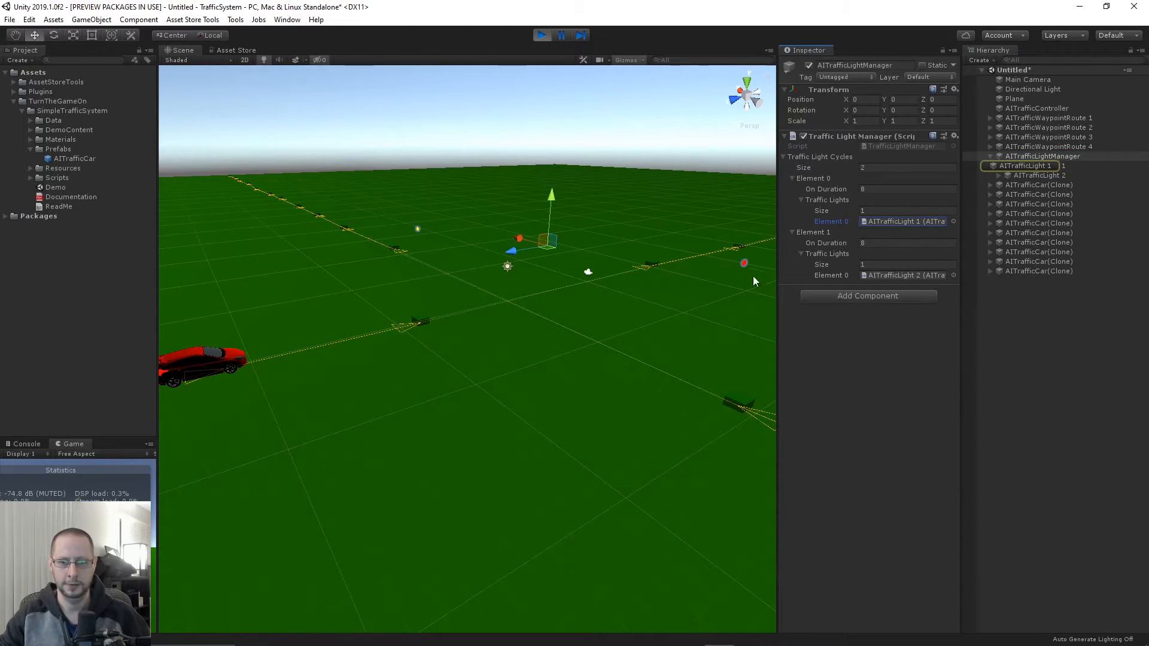
click(650, 122)
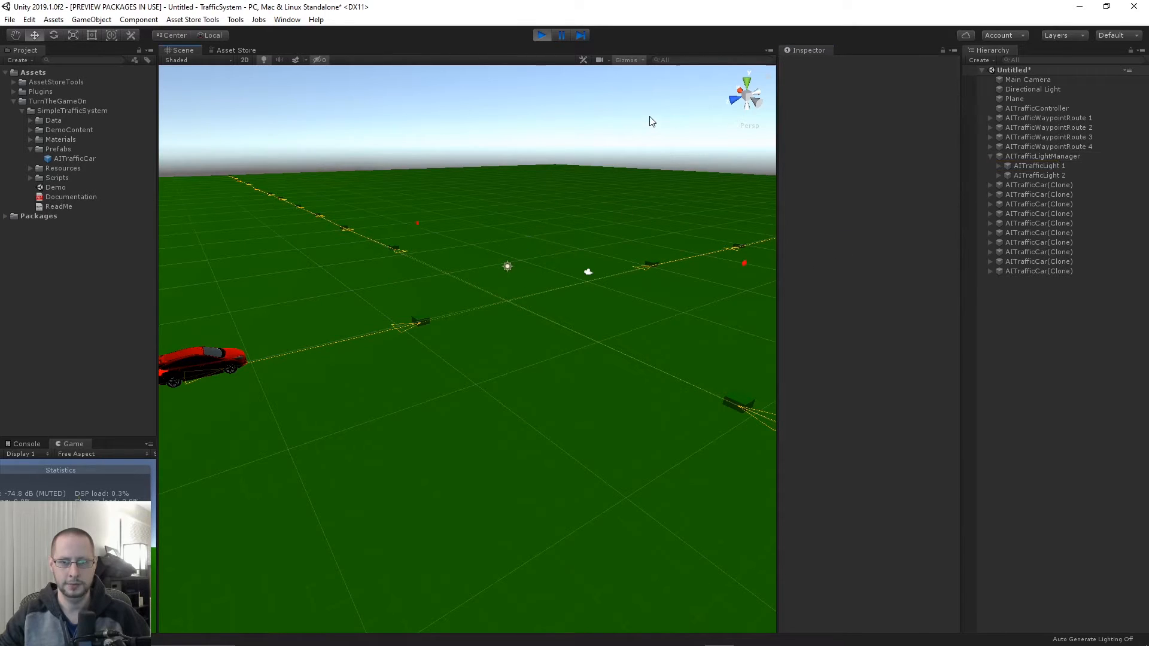
middle_drag(662, 187, 628, 183)
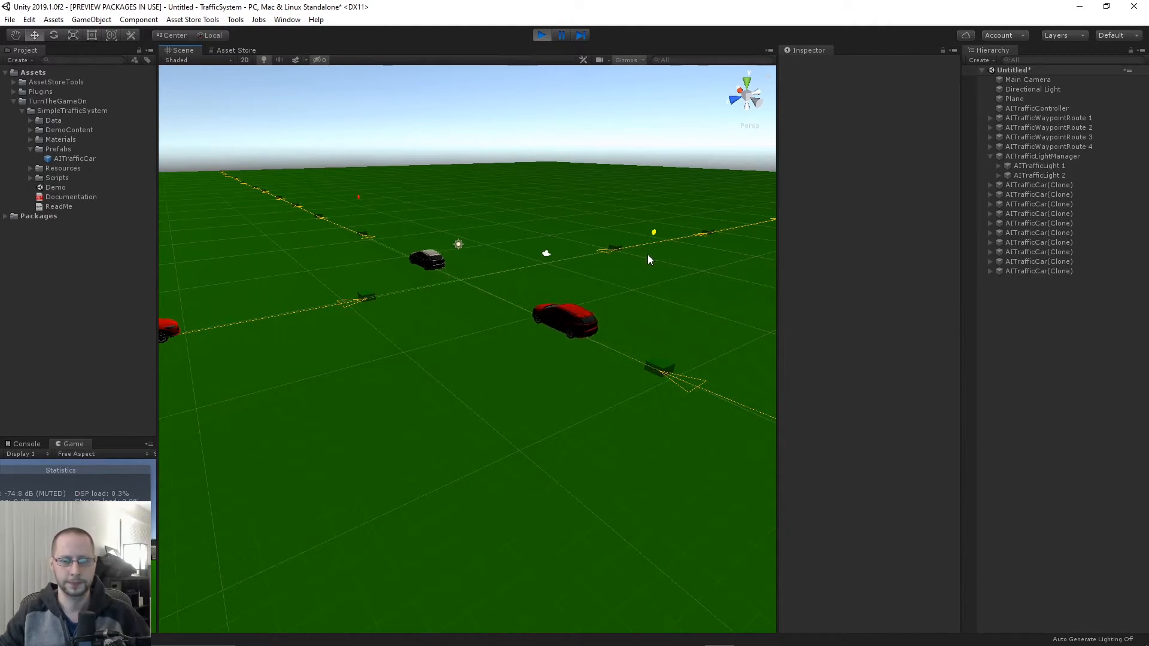
- Watch cars stop and go at the crossing from several angles, checking where they halt relative to the last waypoints, then end the playback
right_drag(598, 282, 515, 281)
scroll(515, 281, down, 4)
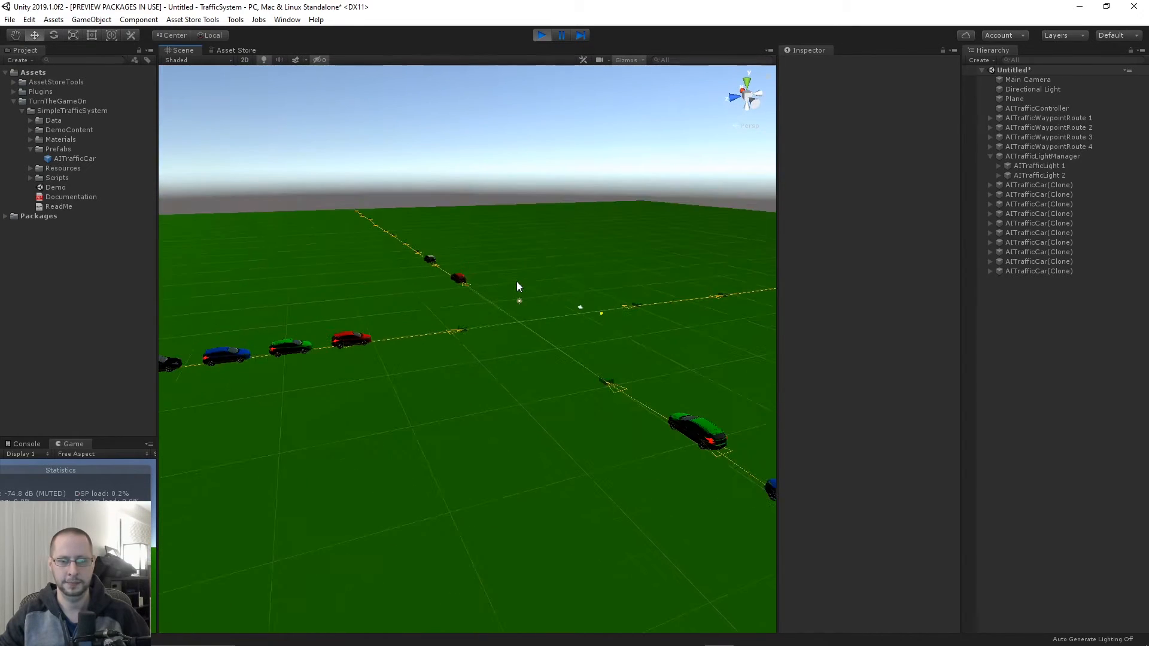
middle_drag(741, 421, 706, 390)
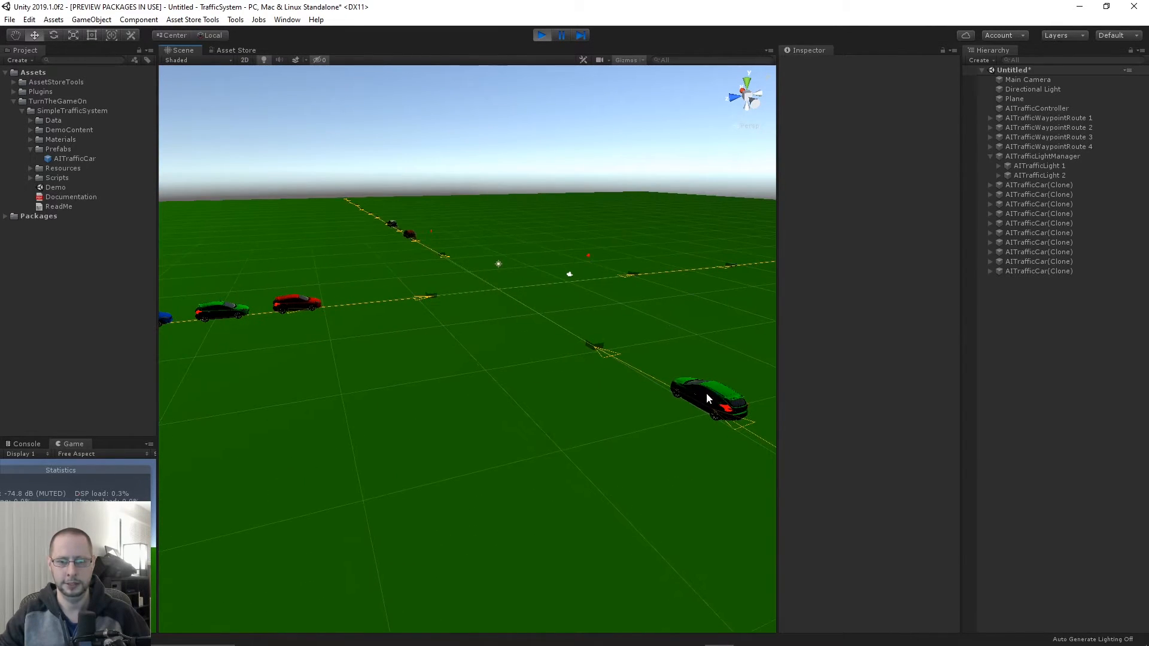
middle_drag(523, 341, 544, 362)
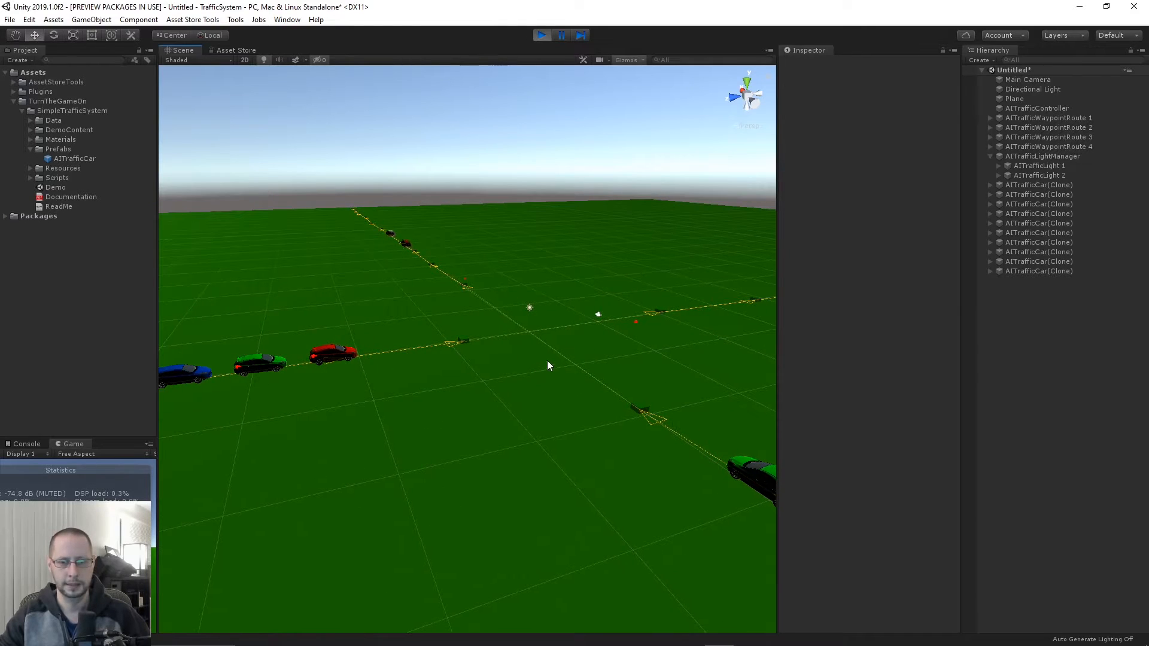
scroll(522, 347, up, 1)
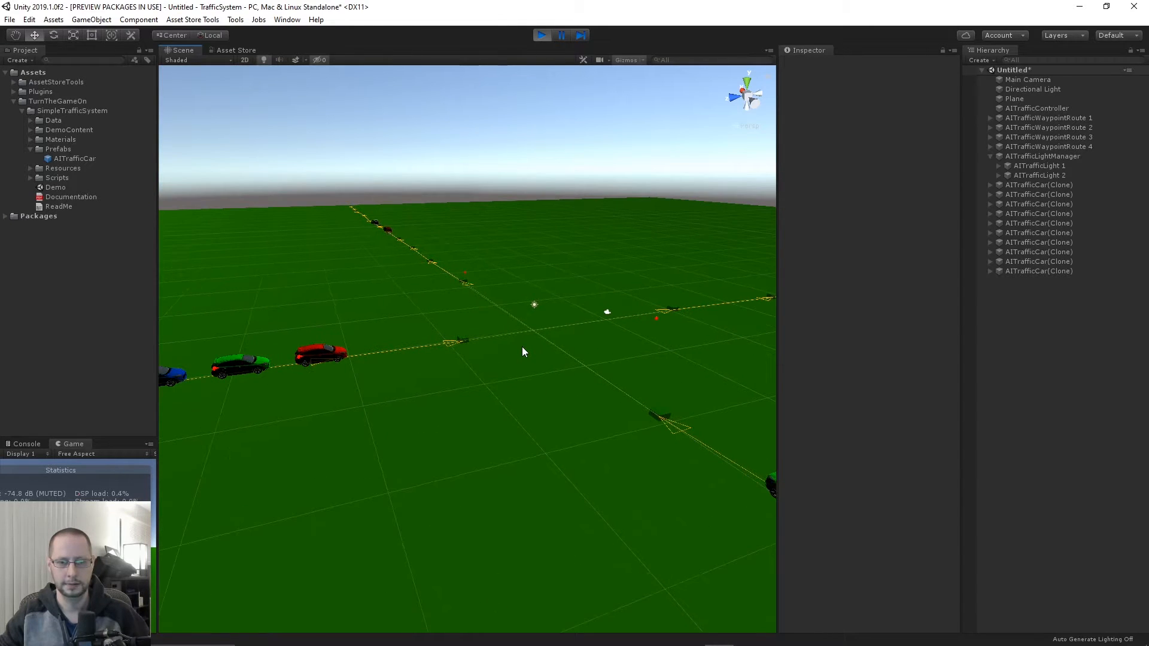
right_drag(475, 334, 513, 335)
middle_drag(513, 335, 594, 330)
scroll(577, 319, up, 3)
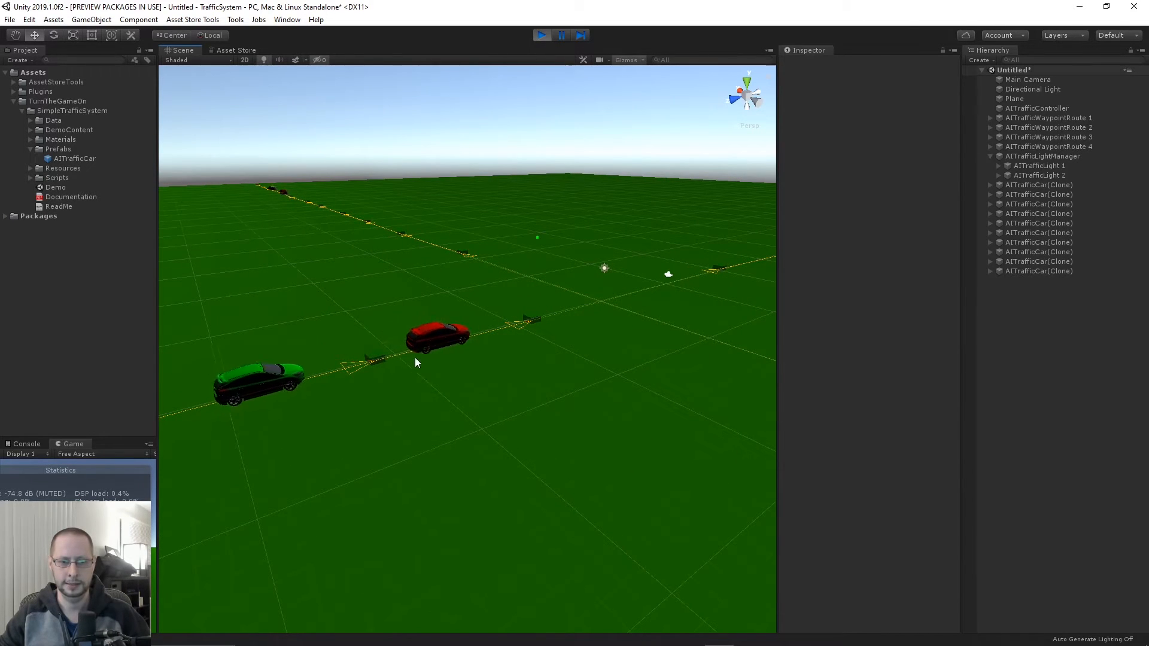
scroll(480, 354, down, 3)
right_drag(504, 349, 533, 353)
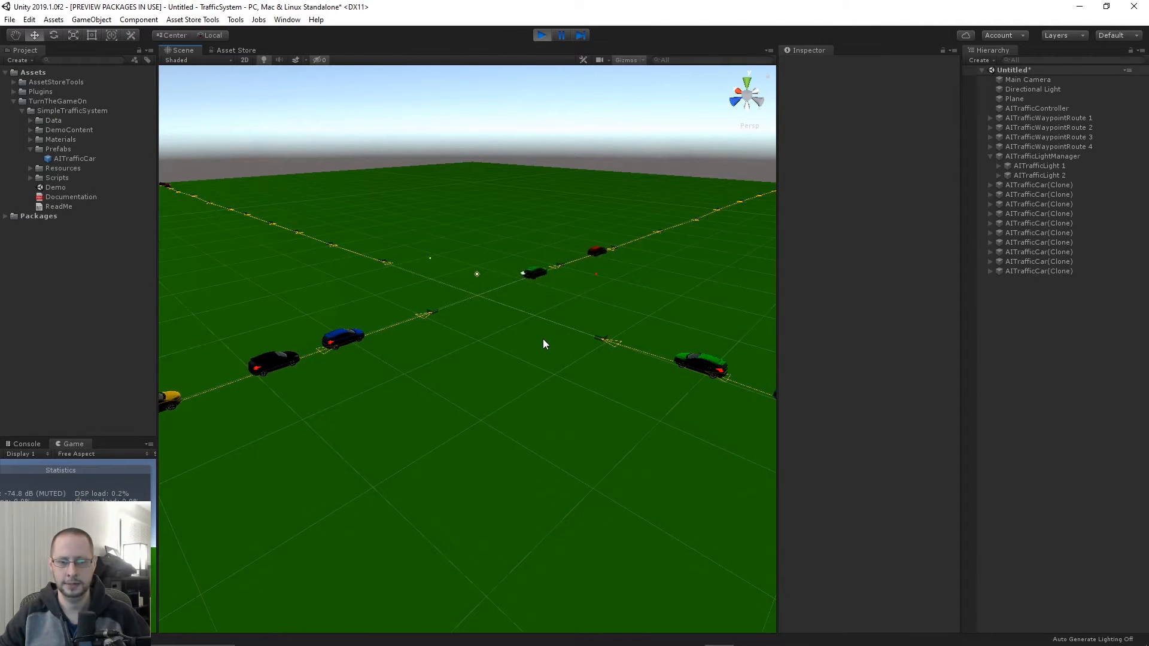
right_drag(546, 306, 469, 309)
scroll(511, 286, up, 8)
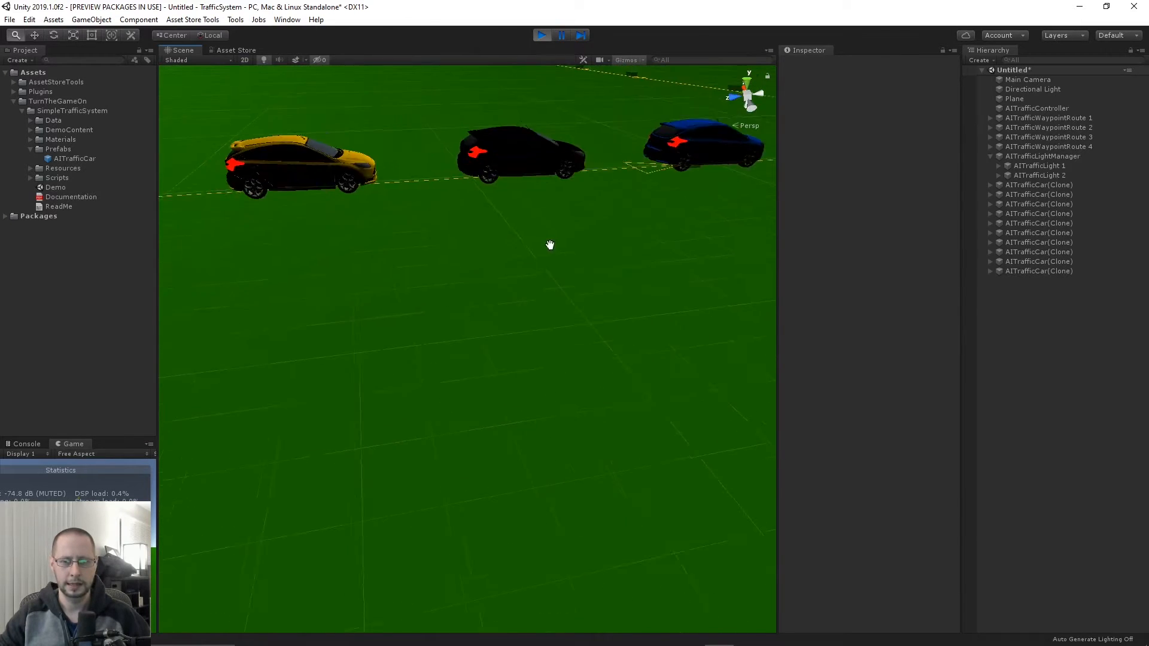
middle_drag(484, 294, 461, 293)
right_drag(444, 290, 485, 277)
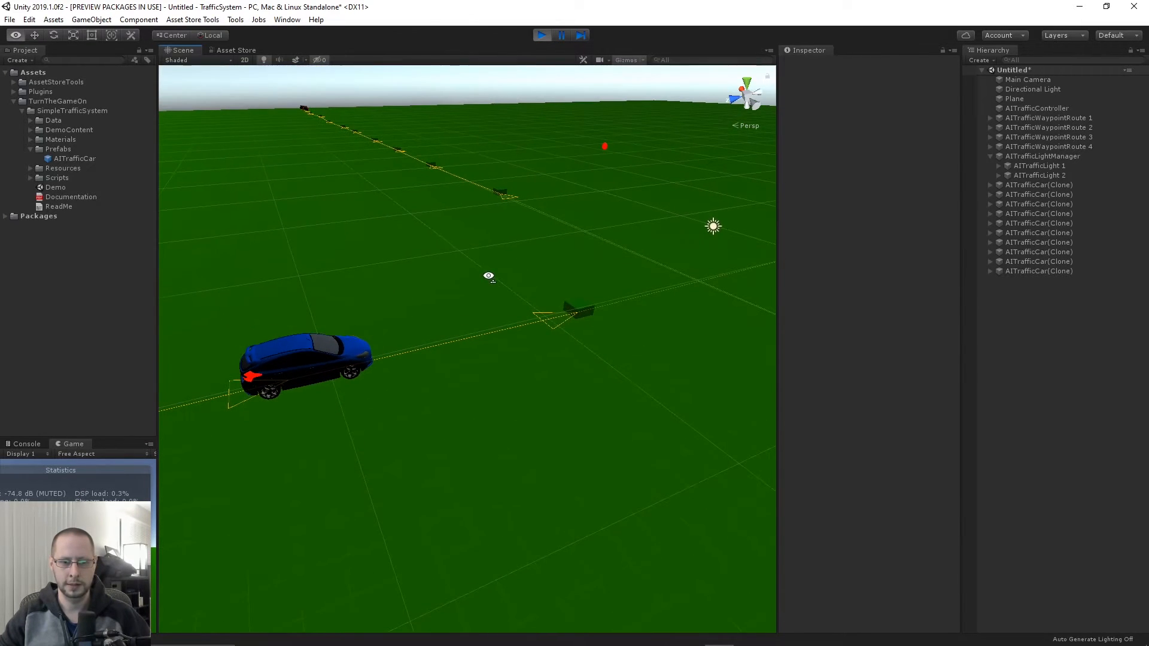
scroll(538, 285, down, 2)
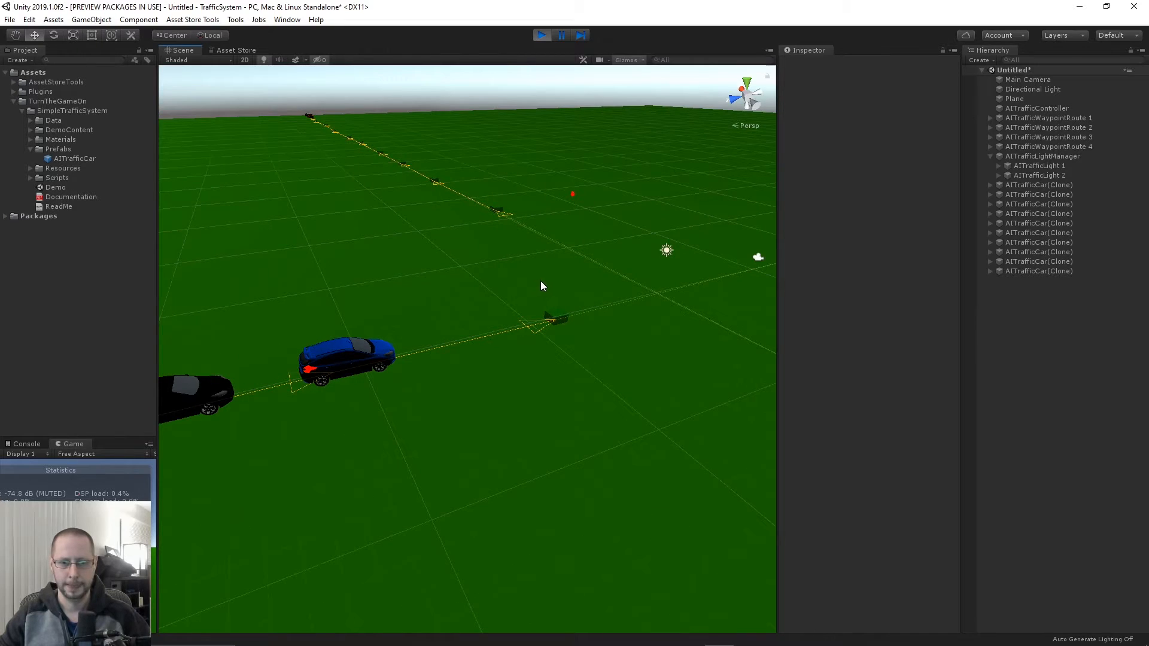
click(540, 35)
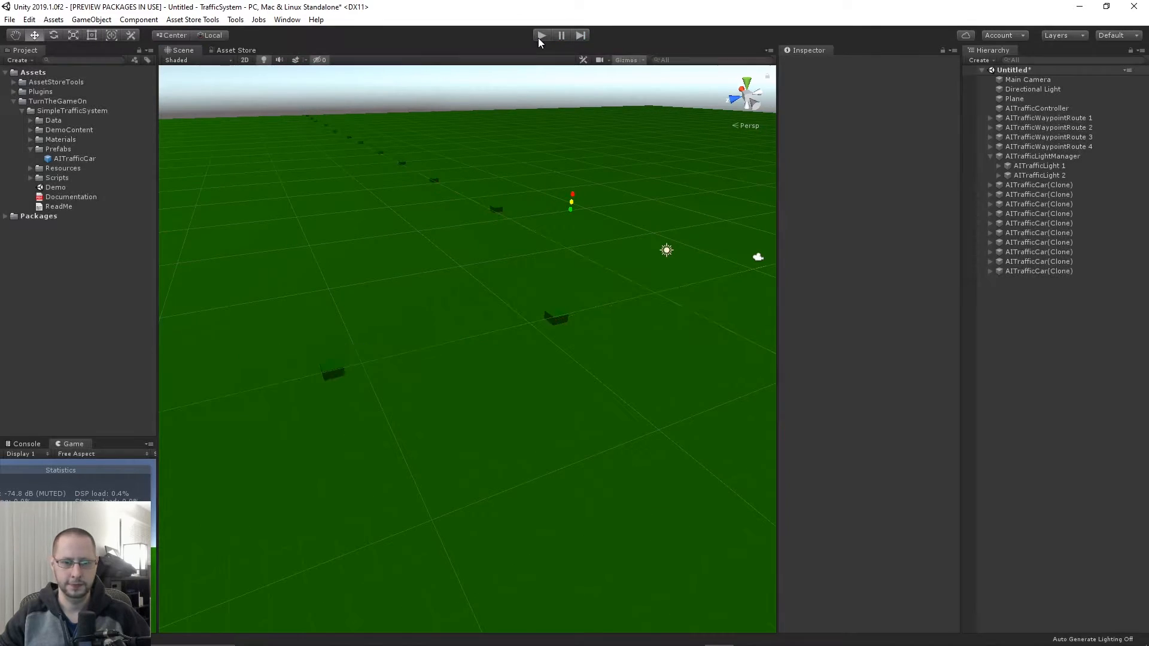
- Move AITrafficWaypoint 10 of route 1 and AITrafficWaypoint 9 of route 3 along their routes, closer to the final waypoints at the crossing
click(333, 372)
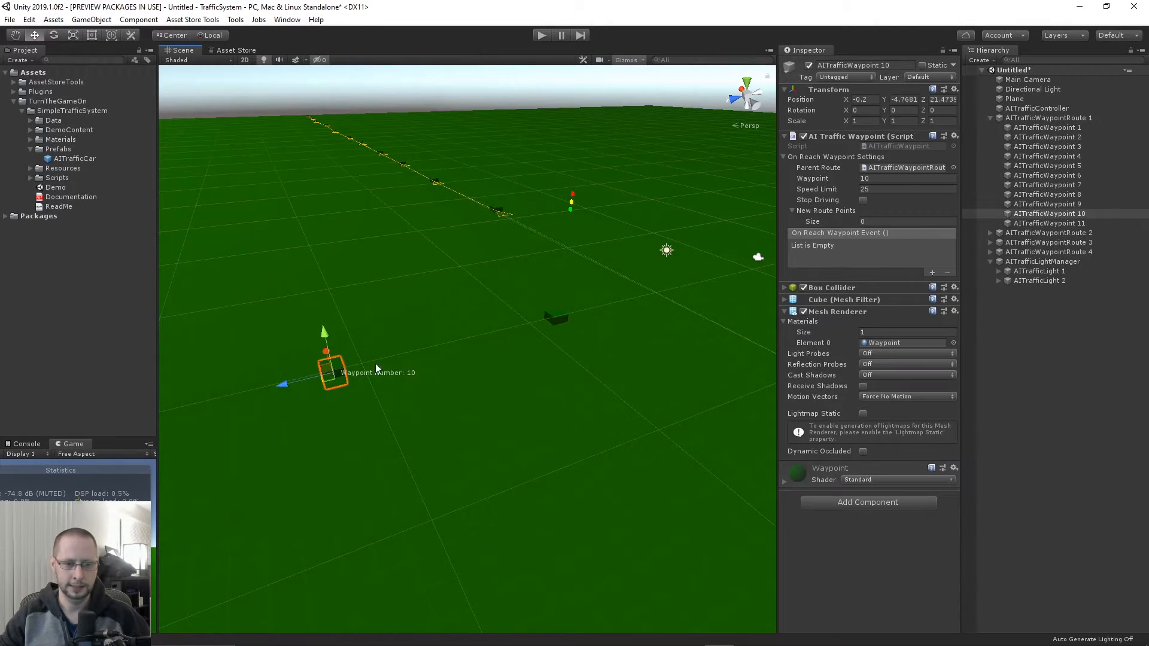
click(555, 319)
click(328, 365)
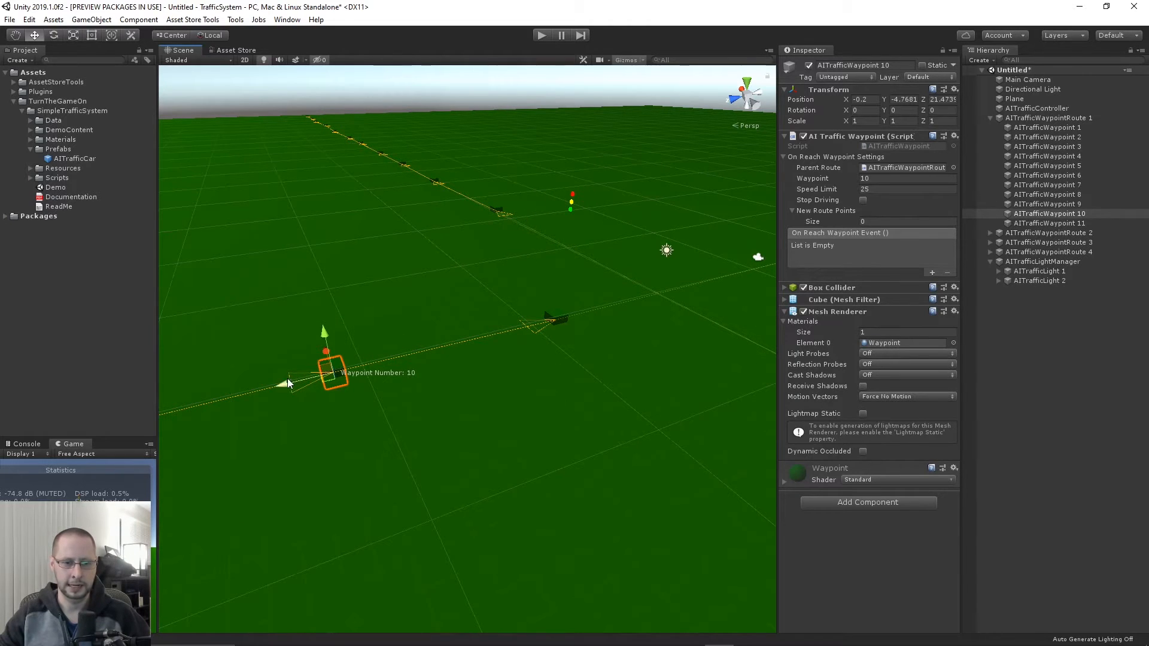
drag(288, 381, 605, 375)
click(505, 320)
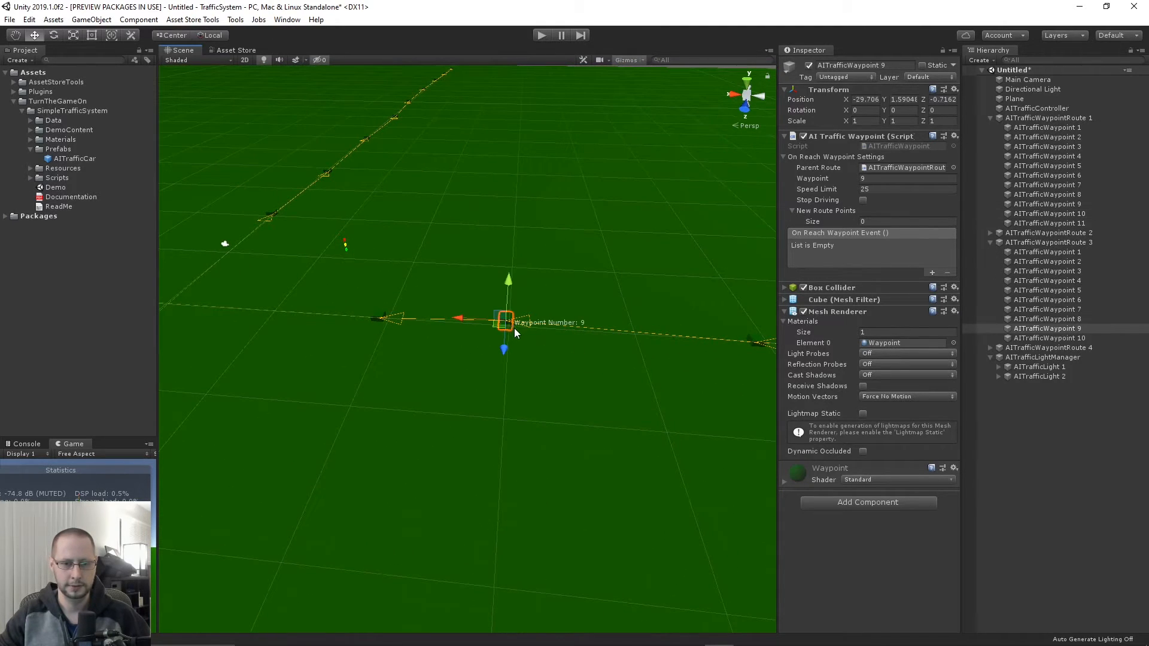
drag(471, 321, 434, 344)
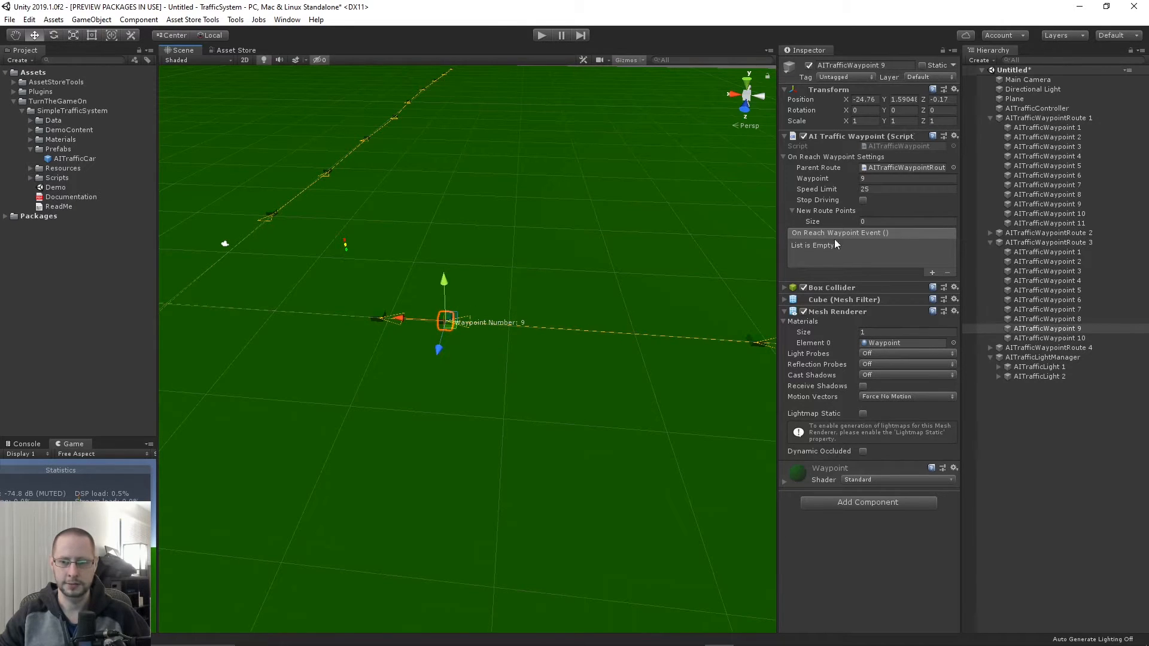
- Play the scene and examine where cars on both routes stop with the repositioned waypoints as the traffic lights change
click(542, 35)
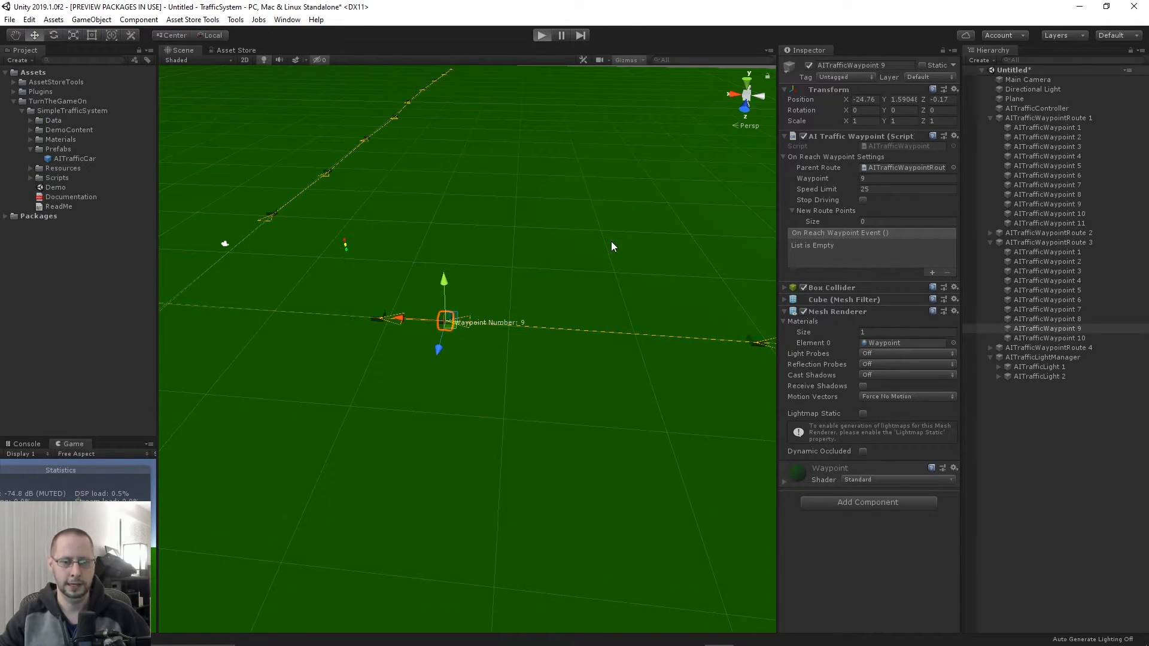
alt+drag(577, 263, 458, 262)
right_drag(458, 262, 447, 262)
scroll(456, 263, up, 3)
right_drag(578, 277, 529, 272)
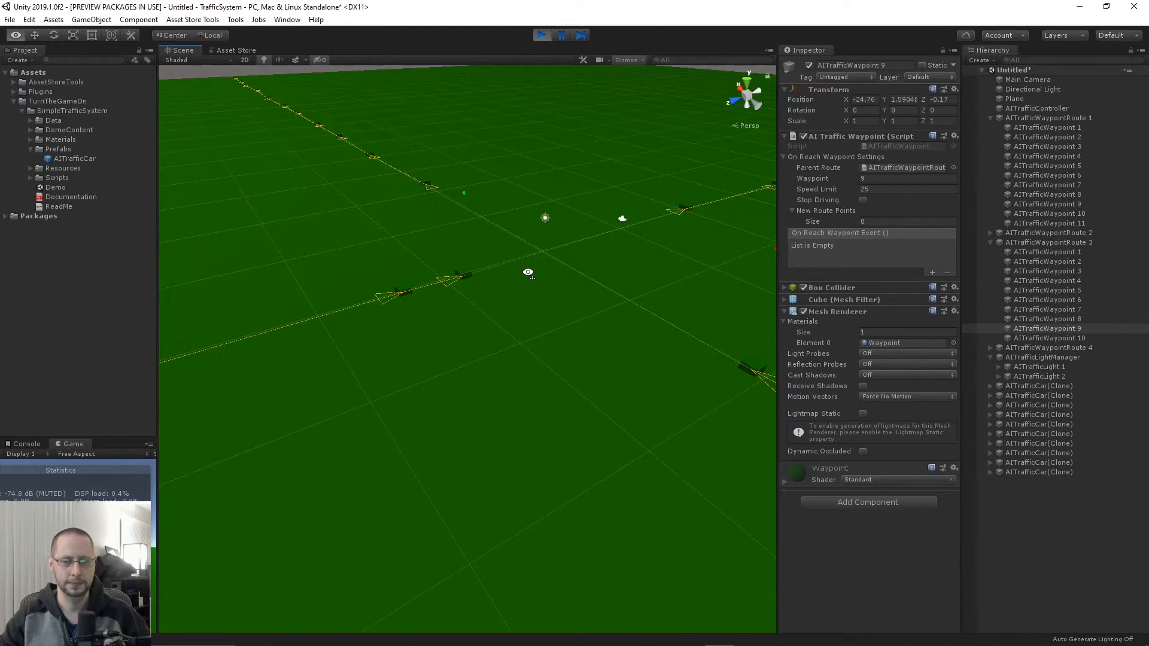
middle_drag(551, 279, 500, 272)
right_drag(502, 265, 484, 233)
scroll(479, 237, up, 2)
middle_drag(384, 284, 444, 274)
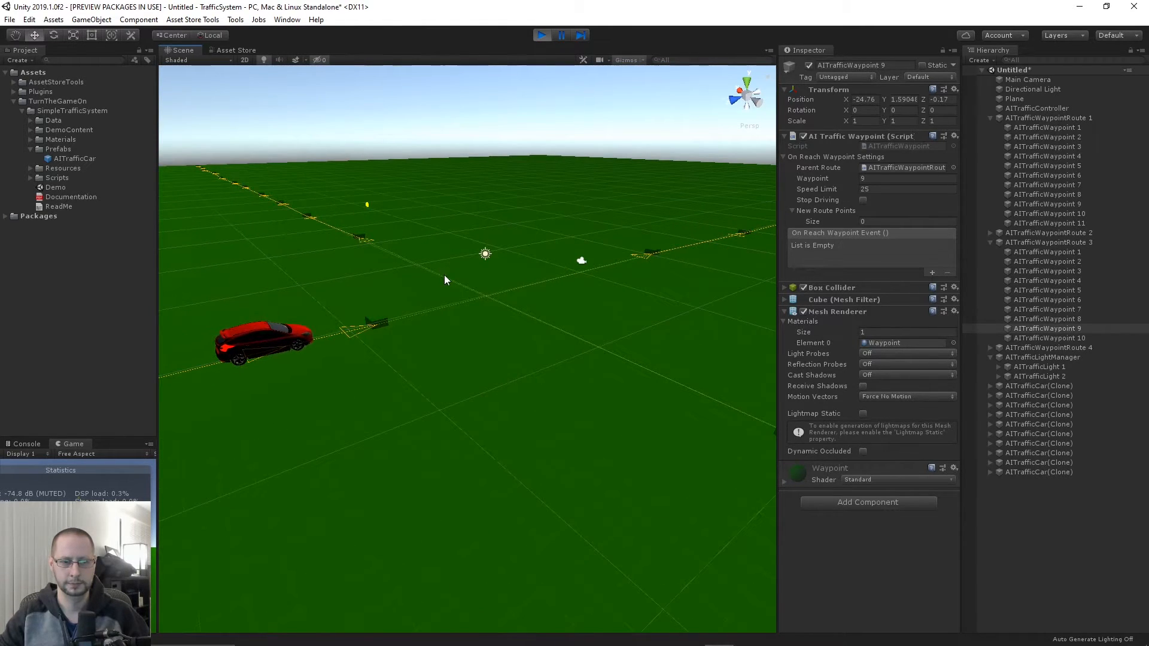
right_drag(360, 293, 428, 288)
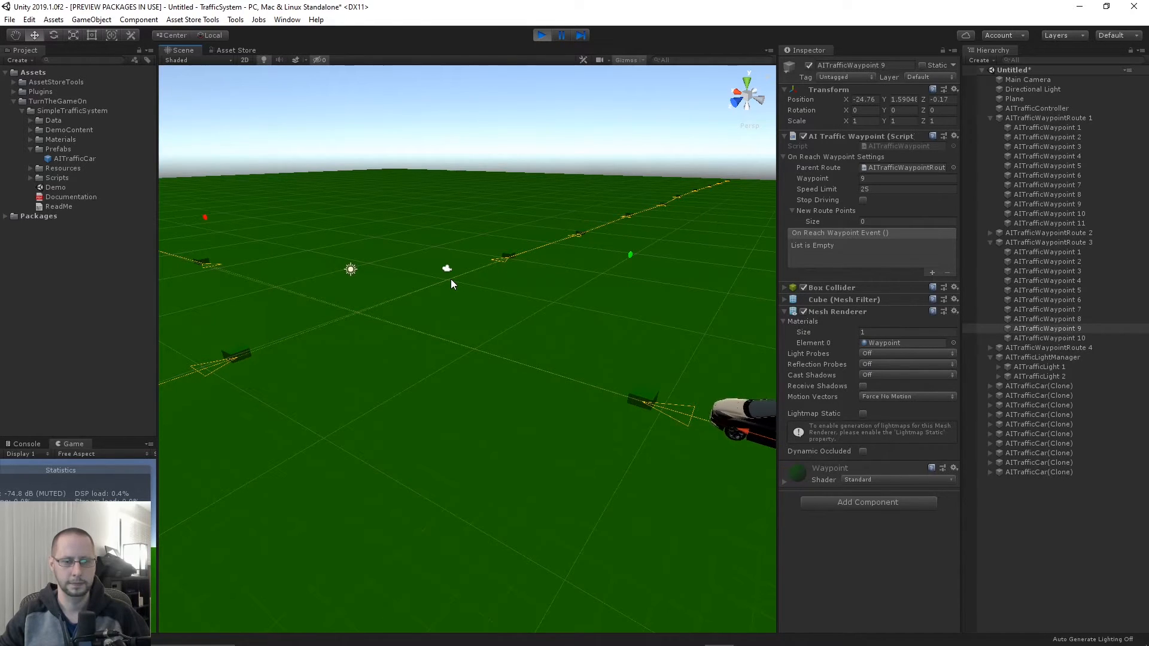
scroll(452, 318, down, 2)
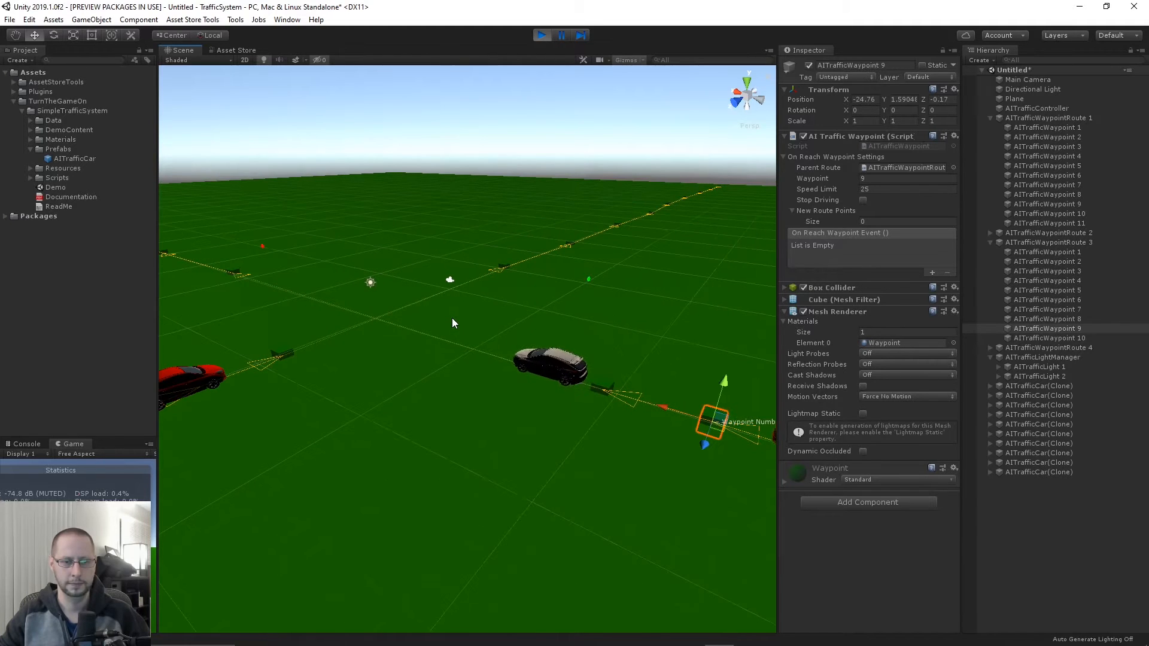
scroll(430, 323, down, 4)
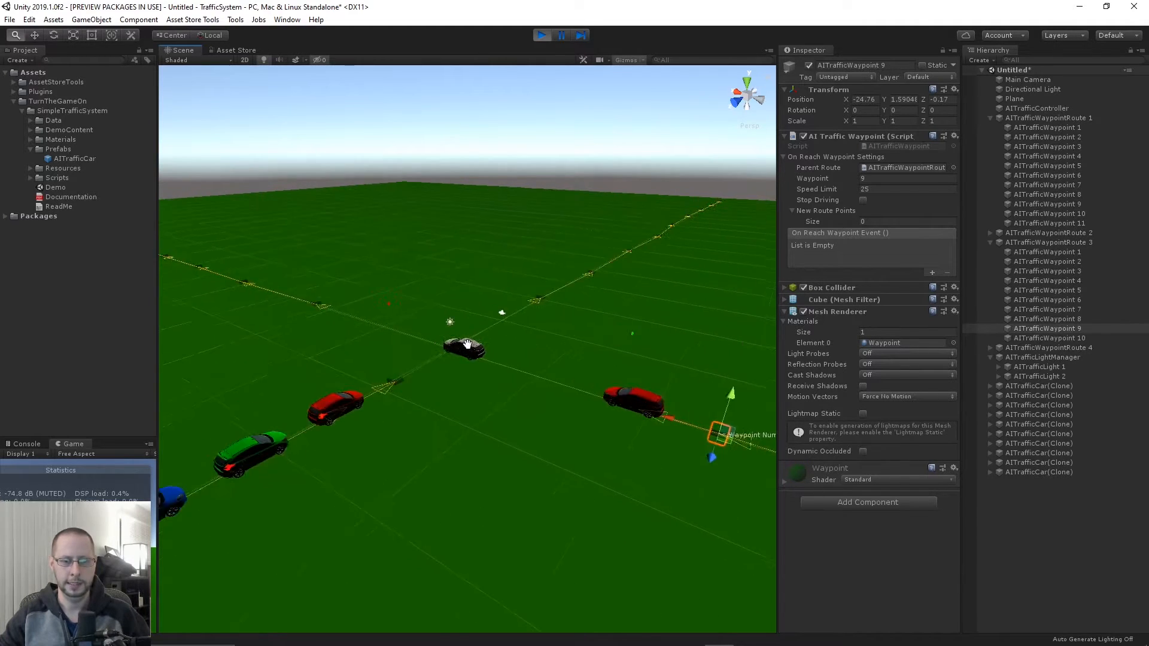
scroll(475, 343, down, 2)
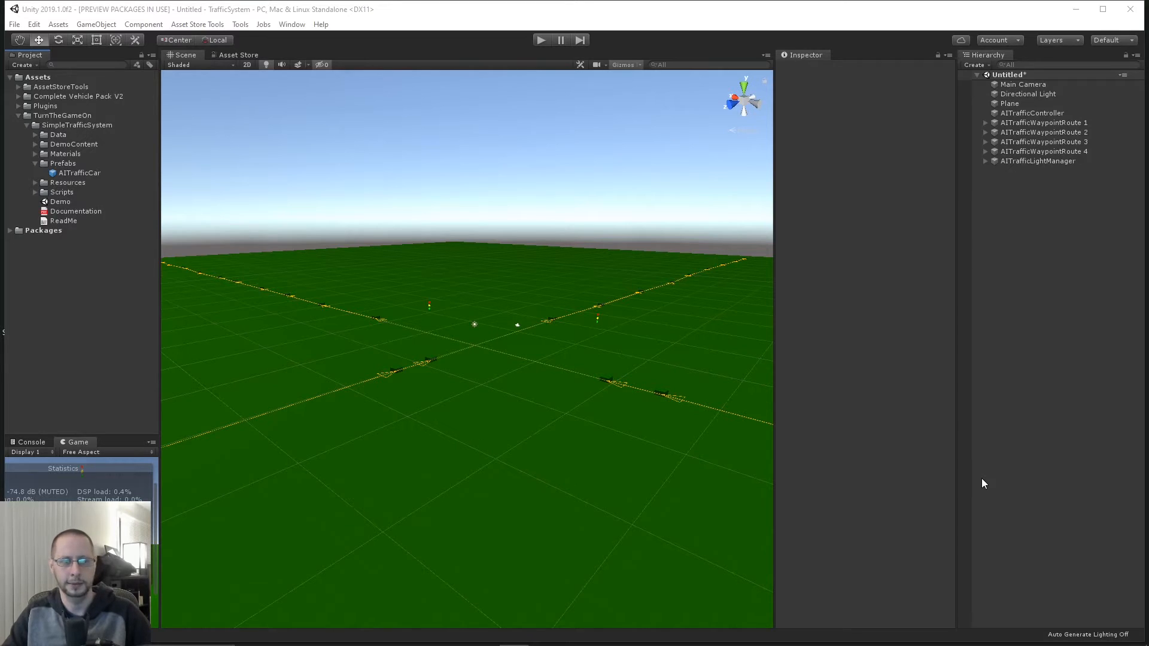
- Duplicate the AITrafficCar prefab and open the copy for editing
click(86, 172)
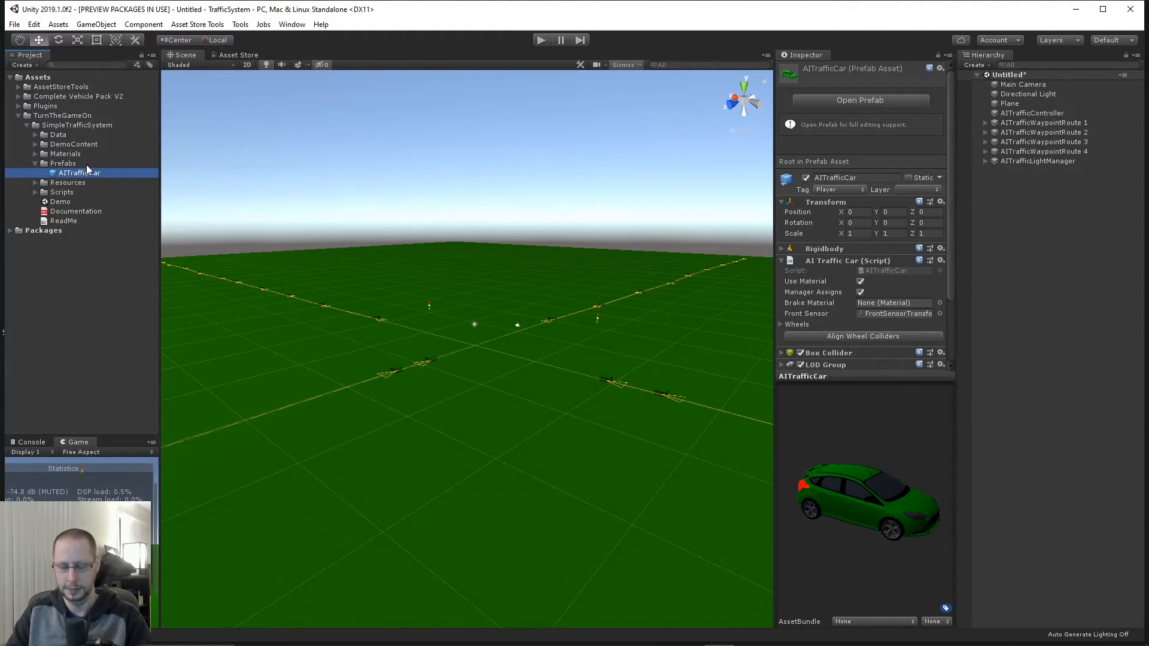
key(ctrl+d)
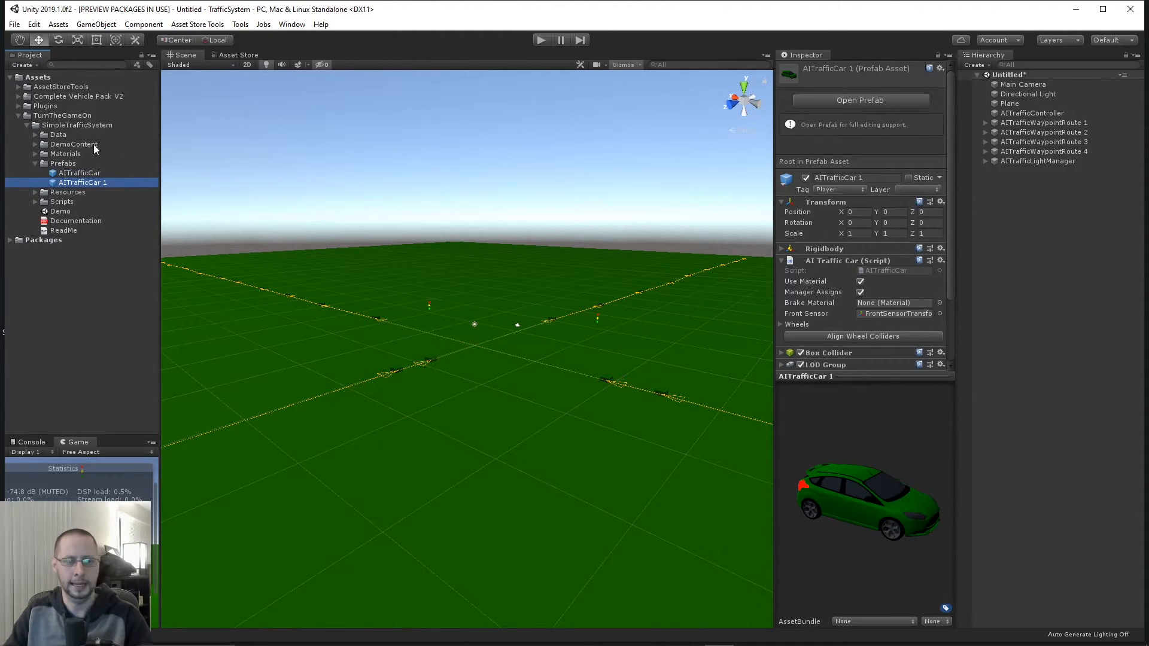
click(827, 102)
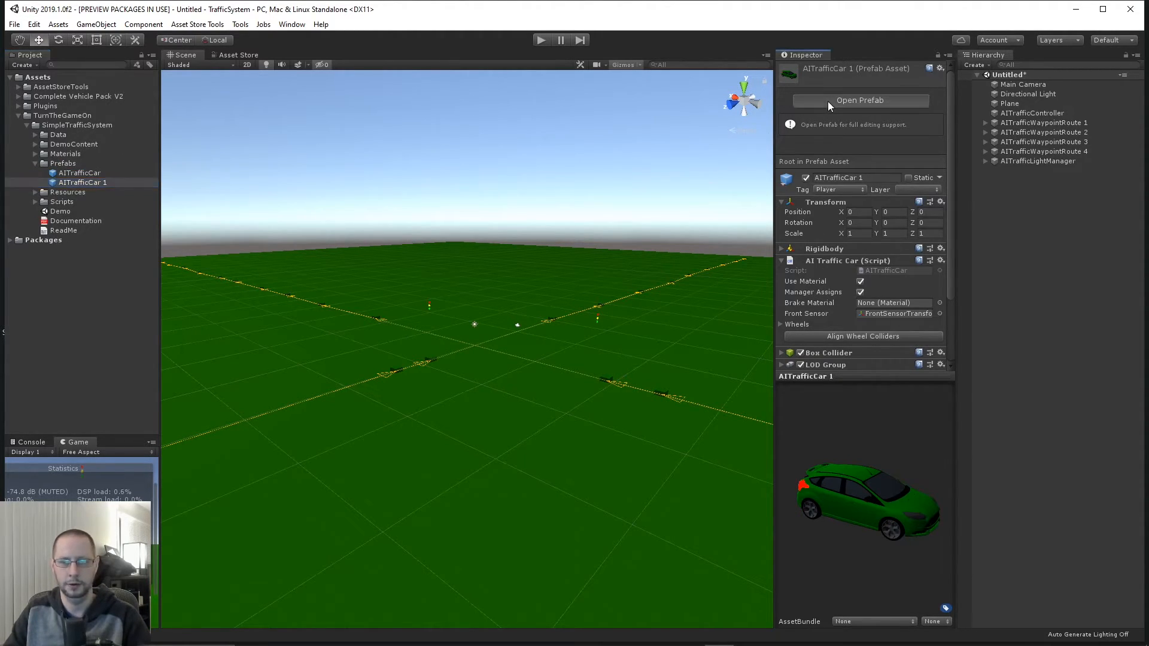
- Add the Hybrid_1A prefab from Complete Vehicle Pack V2 as a child of AITrafficCar 1 and deactivate it
click(20, 101)
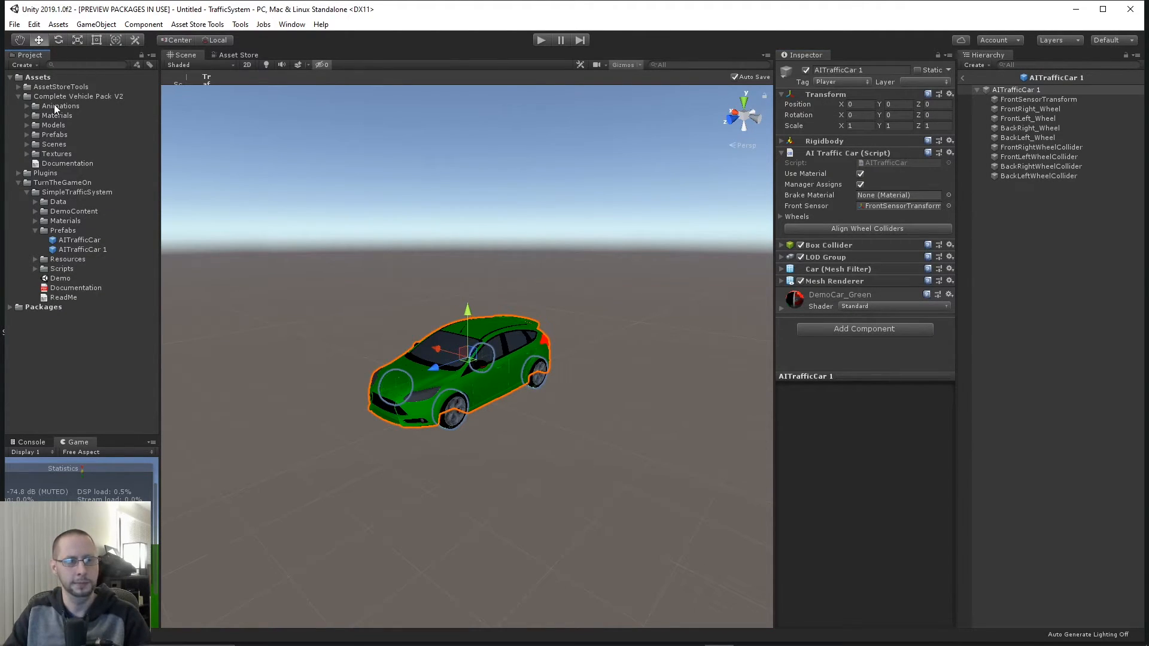
click(27, 135)
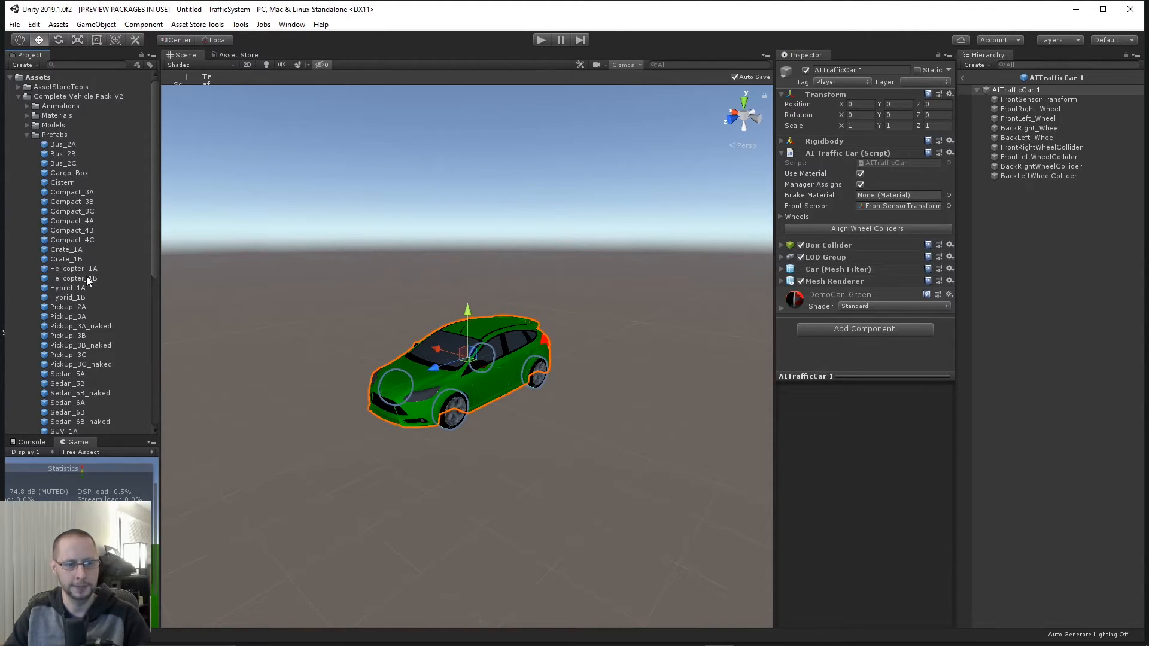
drag(68, 286, 1054, 178)
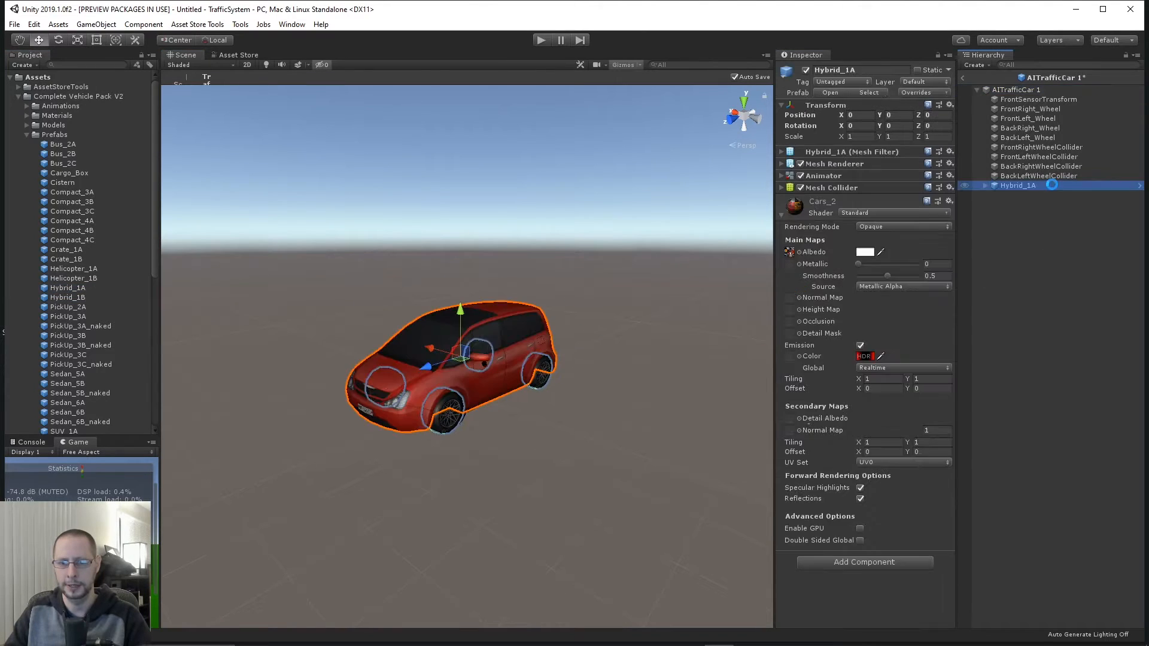
click(805, 70)
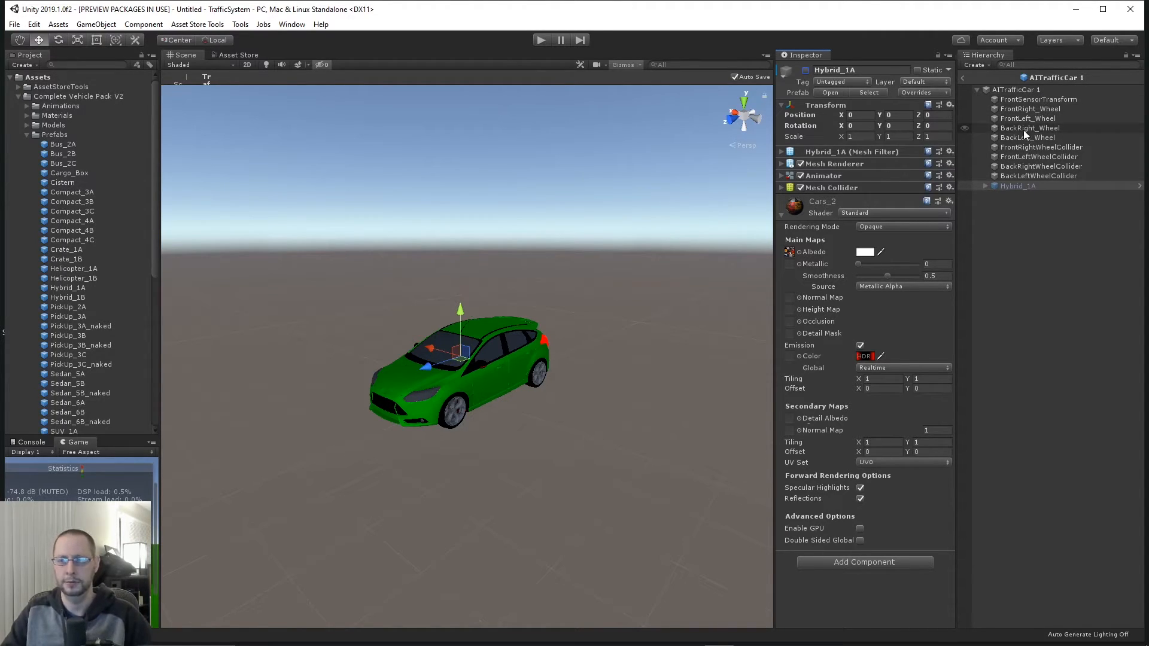
- Replace the Mesh Filter mesh on the AITrafficCar 1 root with the Hybrid_1A mesh used by the Hybrid_1A child
click(1035, 90)
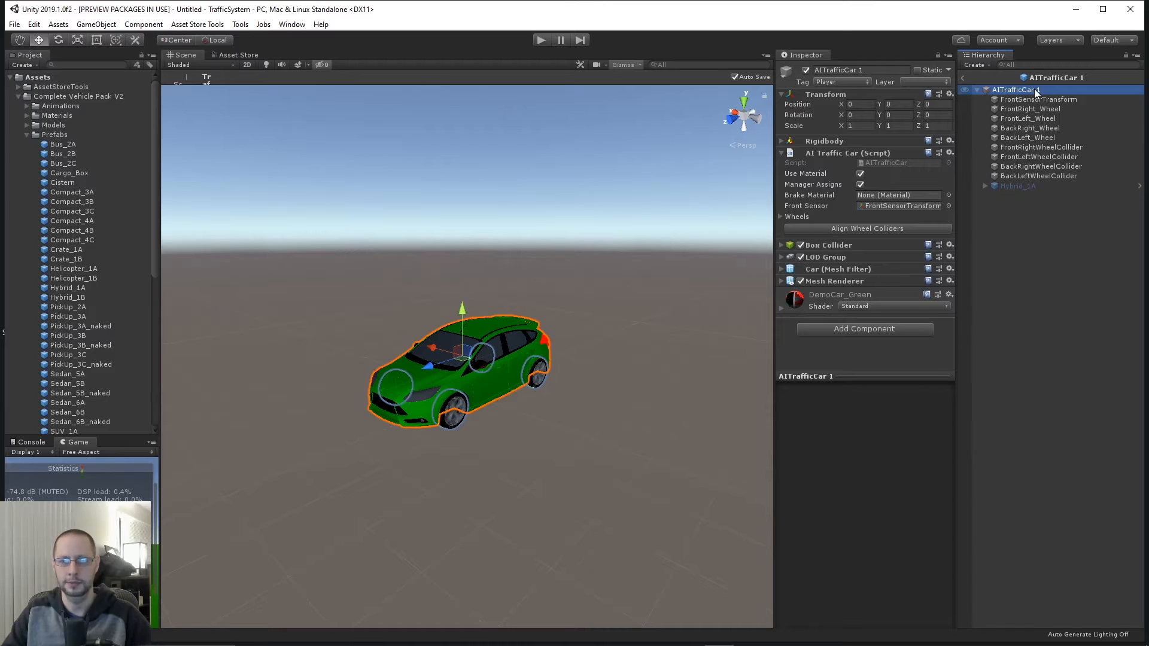
click(1016, 185)
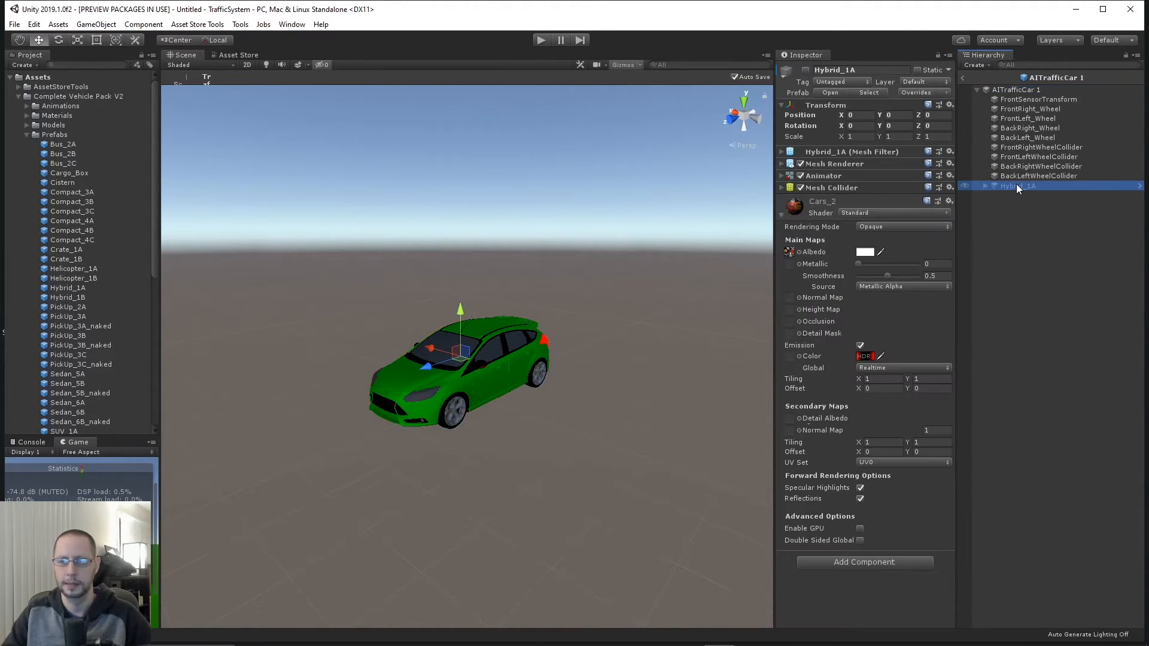
click(1033, 91)
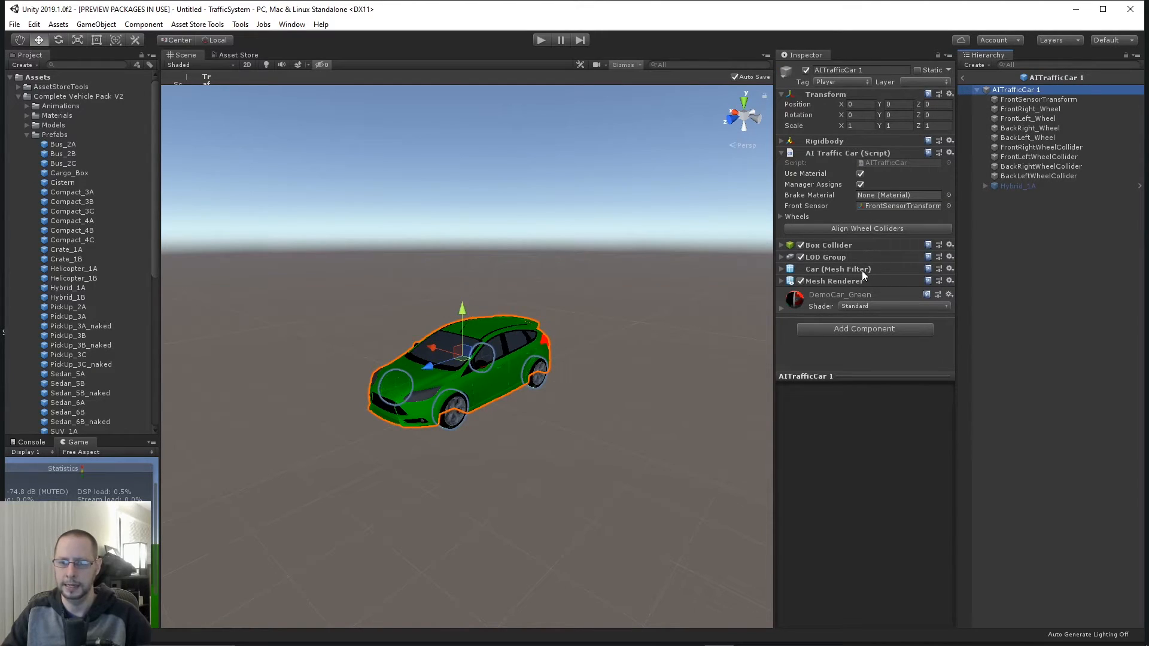
click(841, 158)
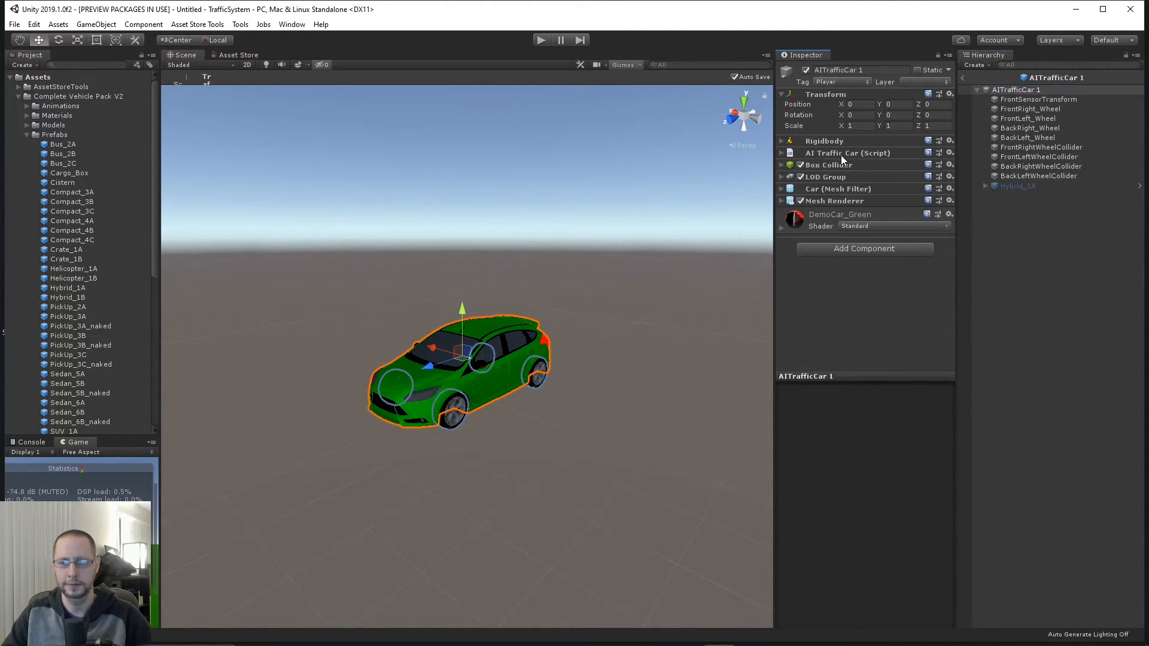
click(850, 189)
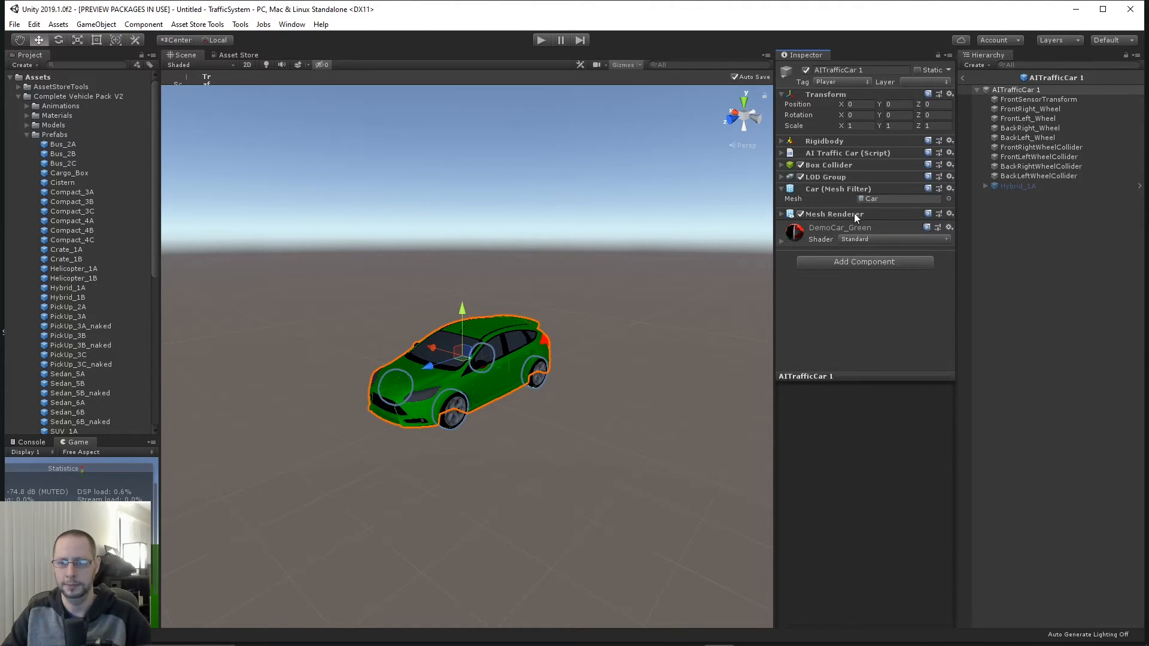
click(853, 214)
click(1018, 186)
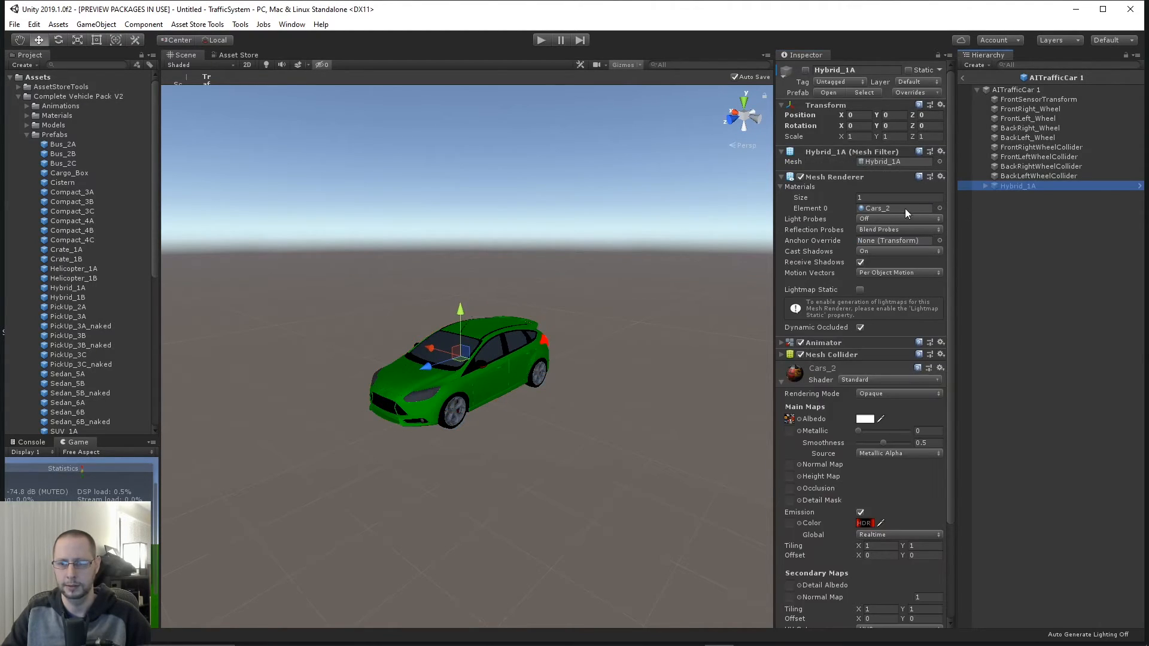
click(892, 161)
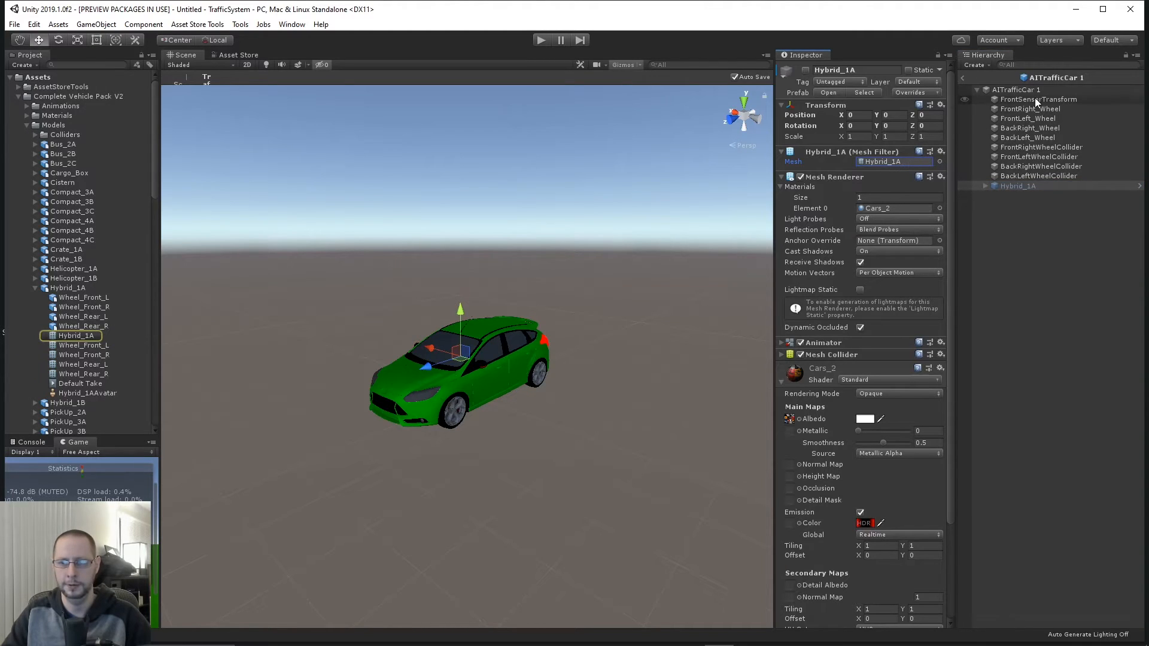
click(1016, 90)
drag(84, 336, 883, 198)
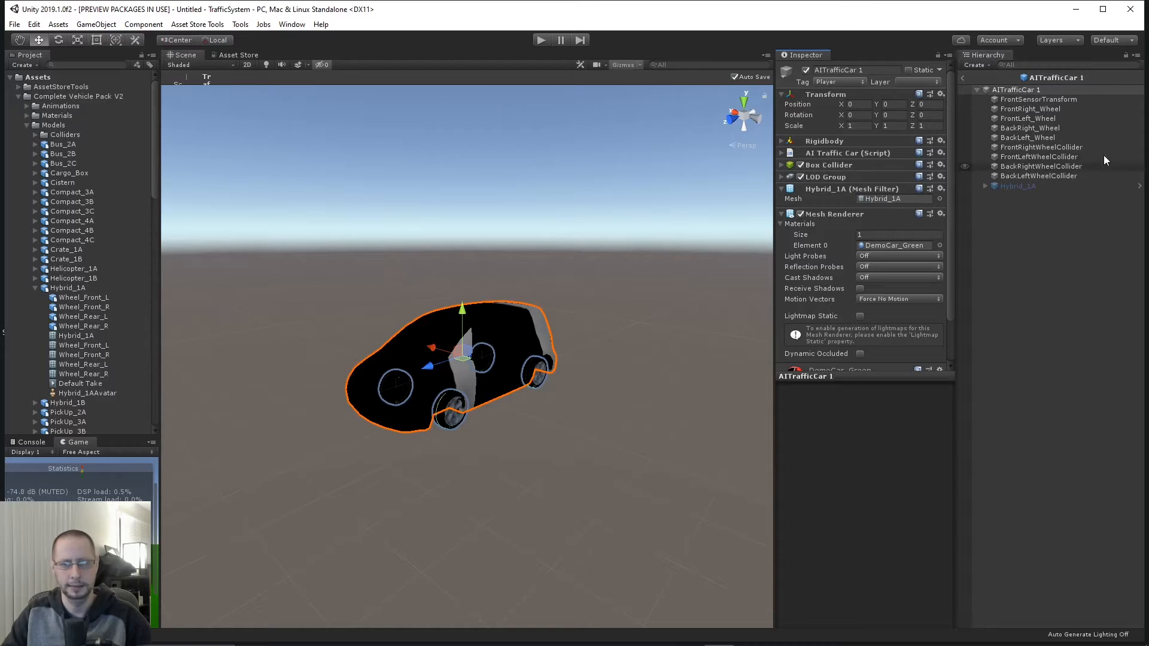
- Assign the Cars_2 material used by Hybrid_1A to Element 0 of AITrafficCar 1's Mesh Renderer and inspect the car body
click(1035, 186)
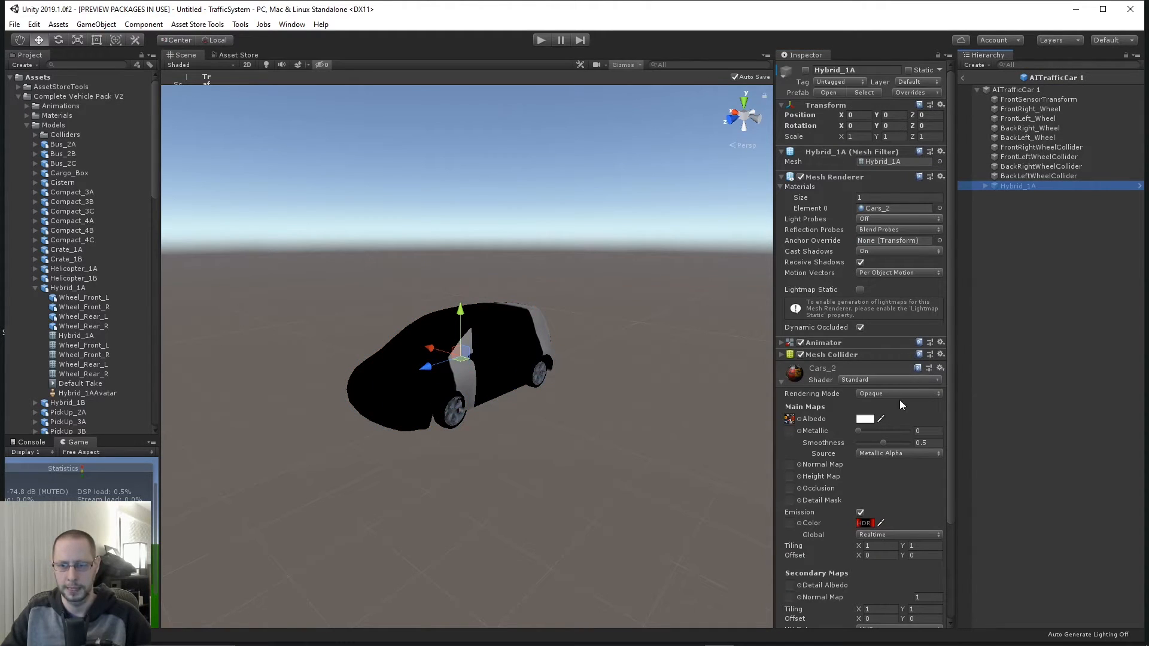
click(878, 211)
click(1037, 90)
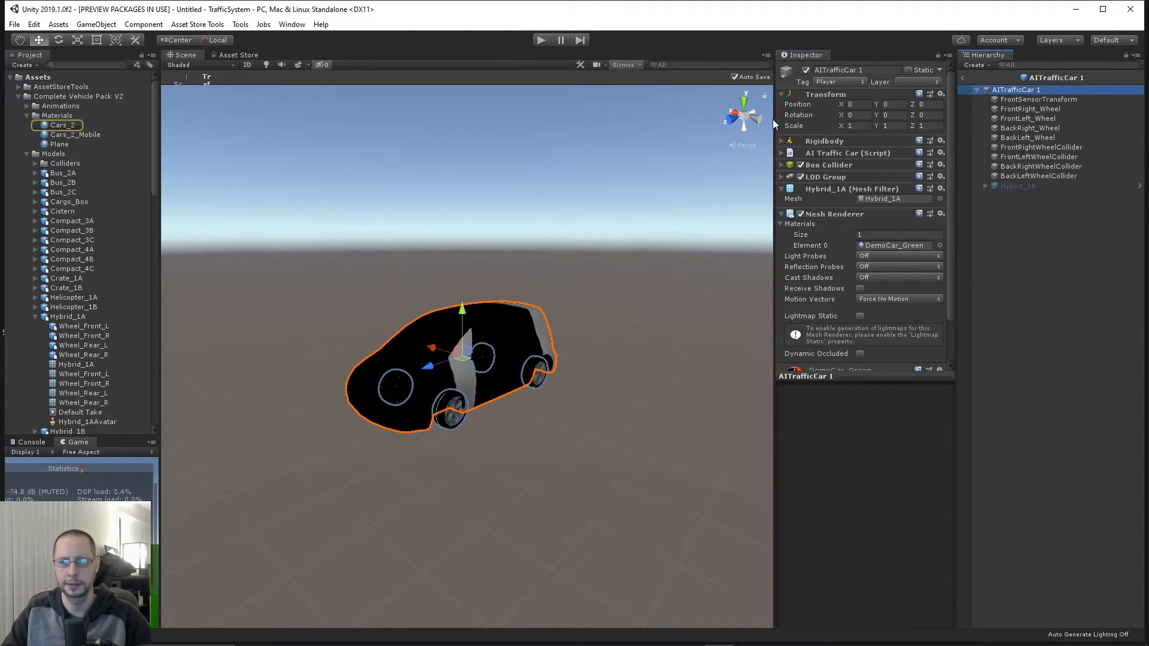
drag(65, 127, 909, 243)
right_drag(455, 323, 569, 288)
scroll(843, 253, down, 5)
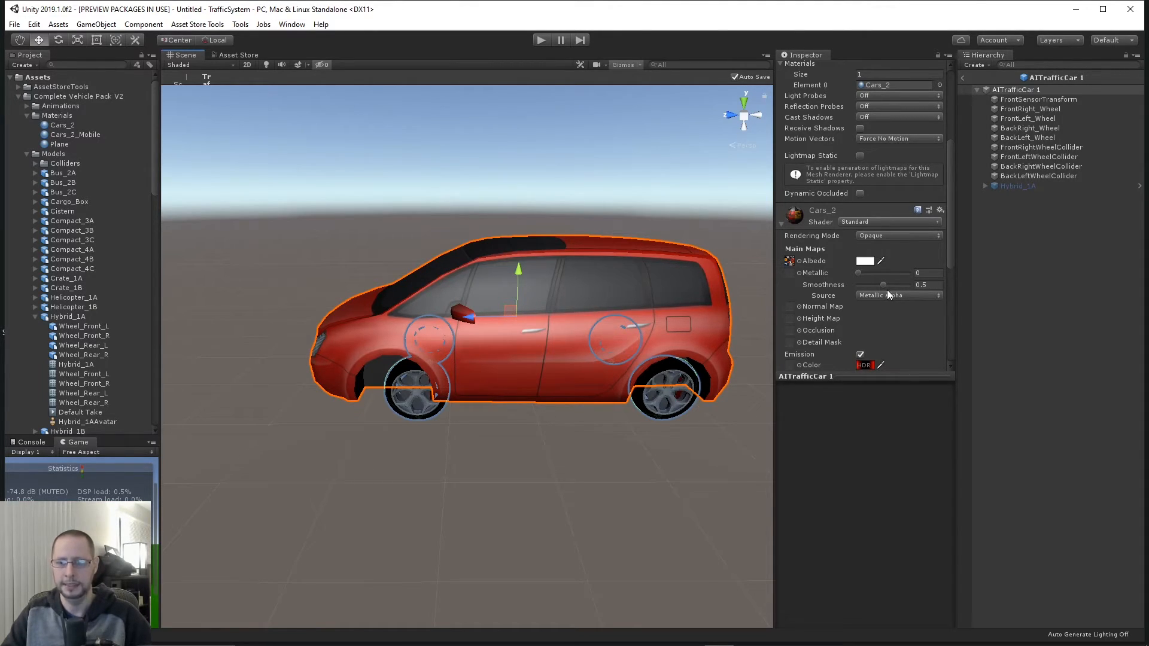
middle_drag(712, 313, 507, 318)
alt+drag(507, 319, 544, 300)
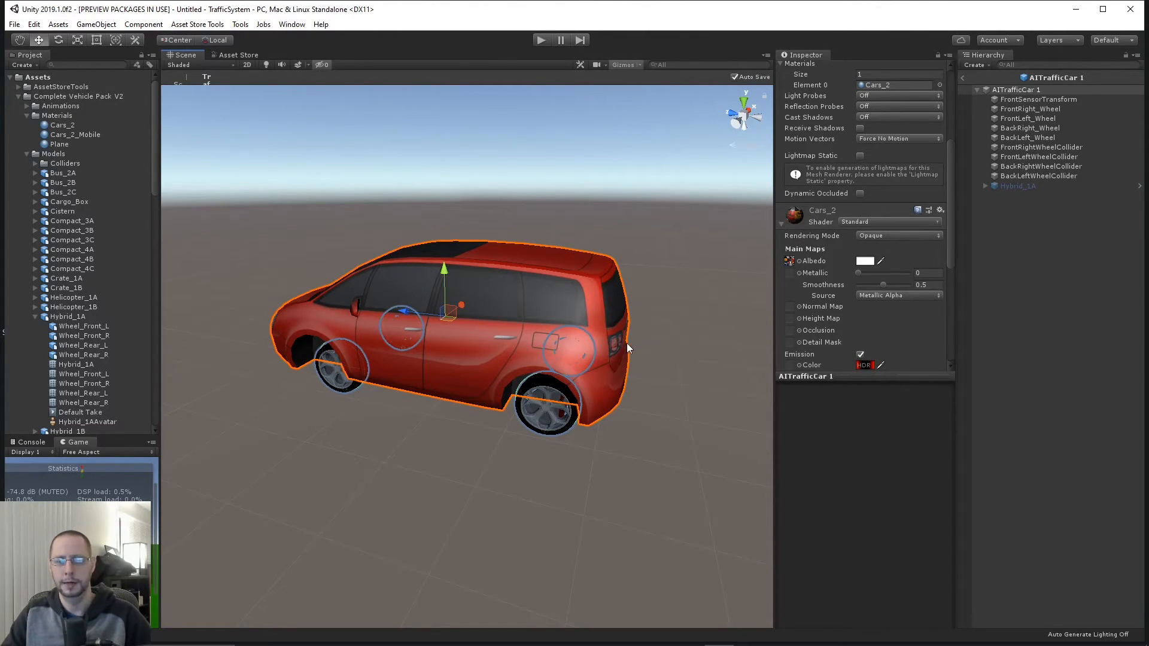
- Set the Cars_2 emission color to red 255, trying an intensity of 10 and then setting it to -10
click(867, 365)
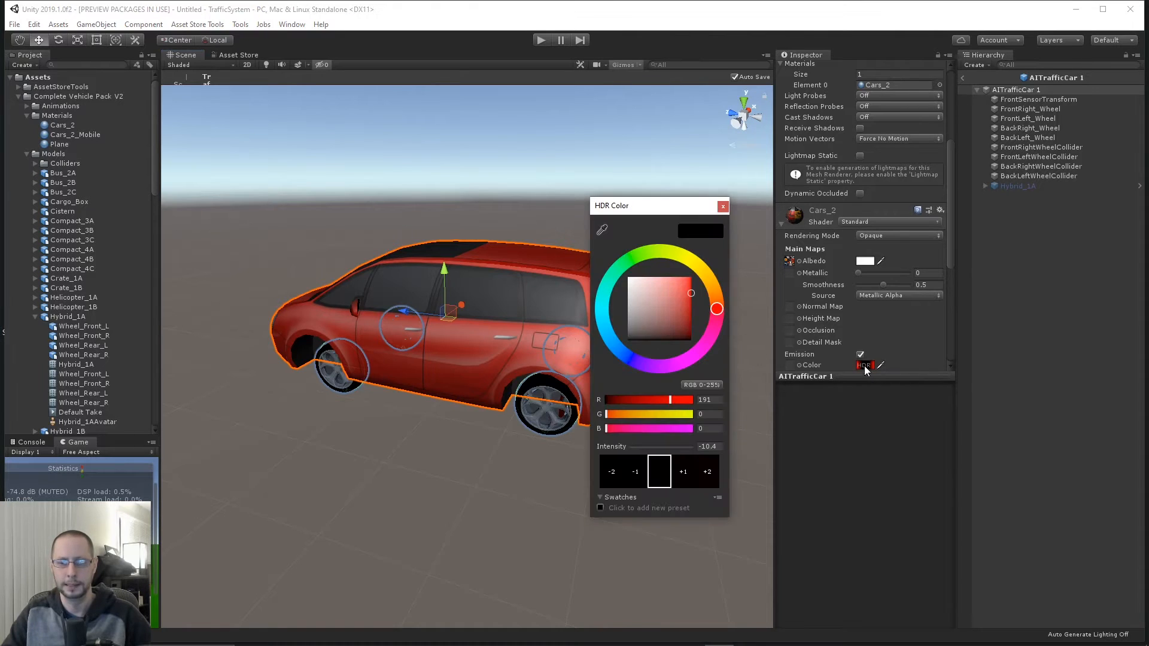
drag(686, 299, 691, 276)
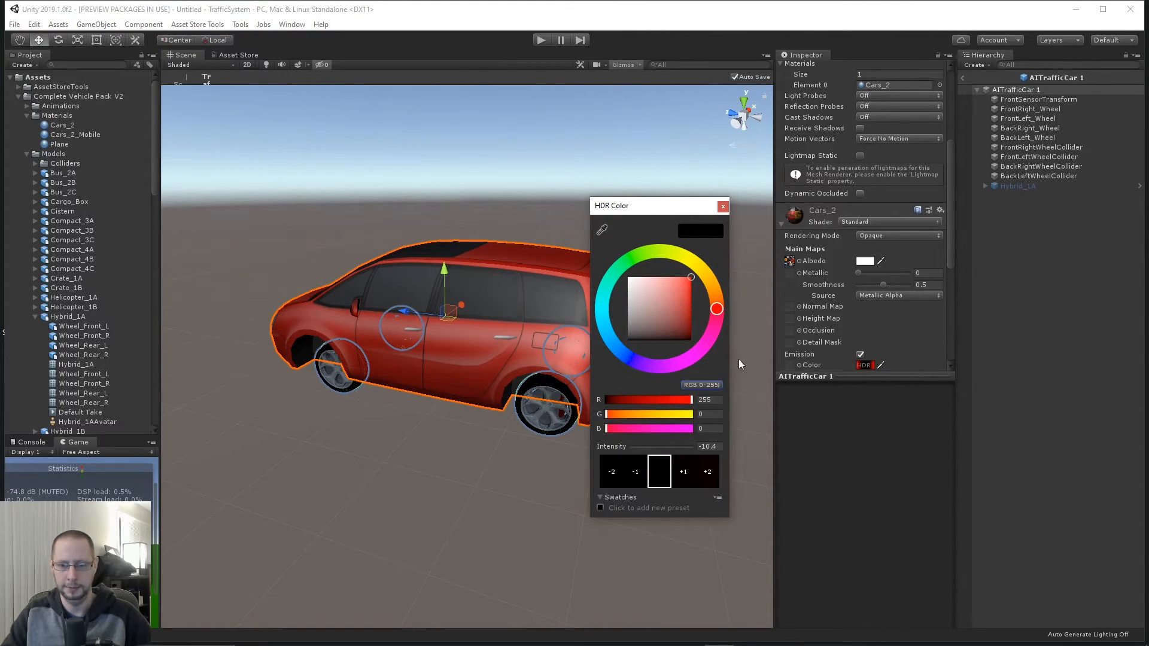
drag(629, 447, 728, 451)
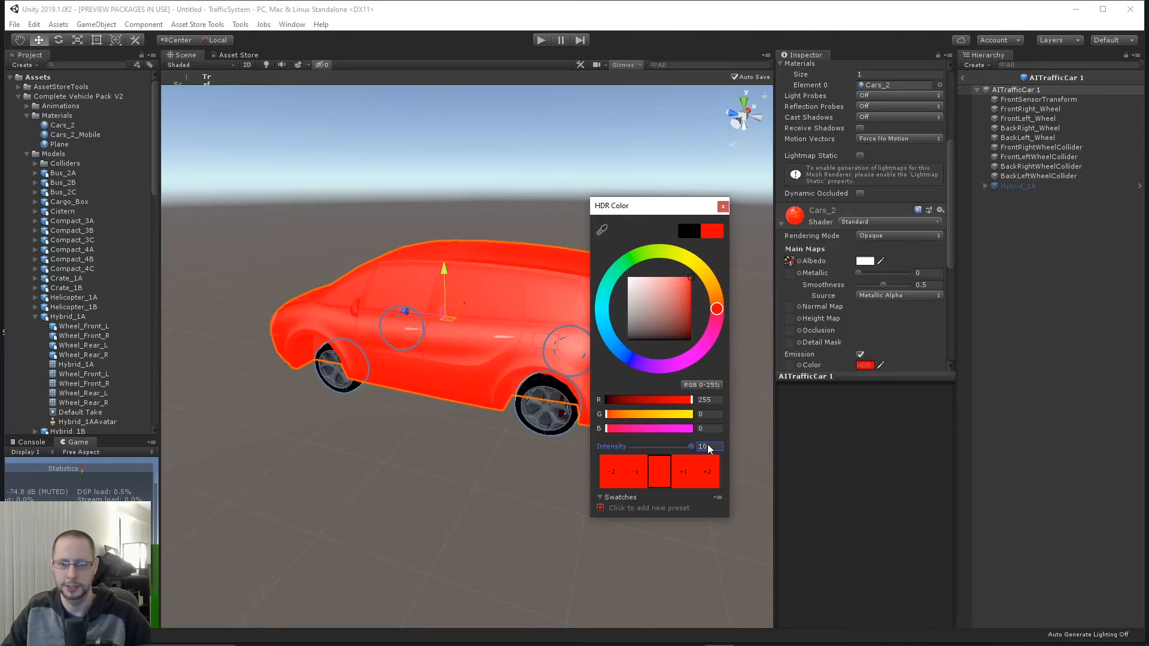
mouse_move(658, 446)
mouse_down()
mouse_move(640, 446)
mouse_move(691, 443)
mouse_move(637, 439)
mouse_up()
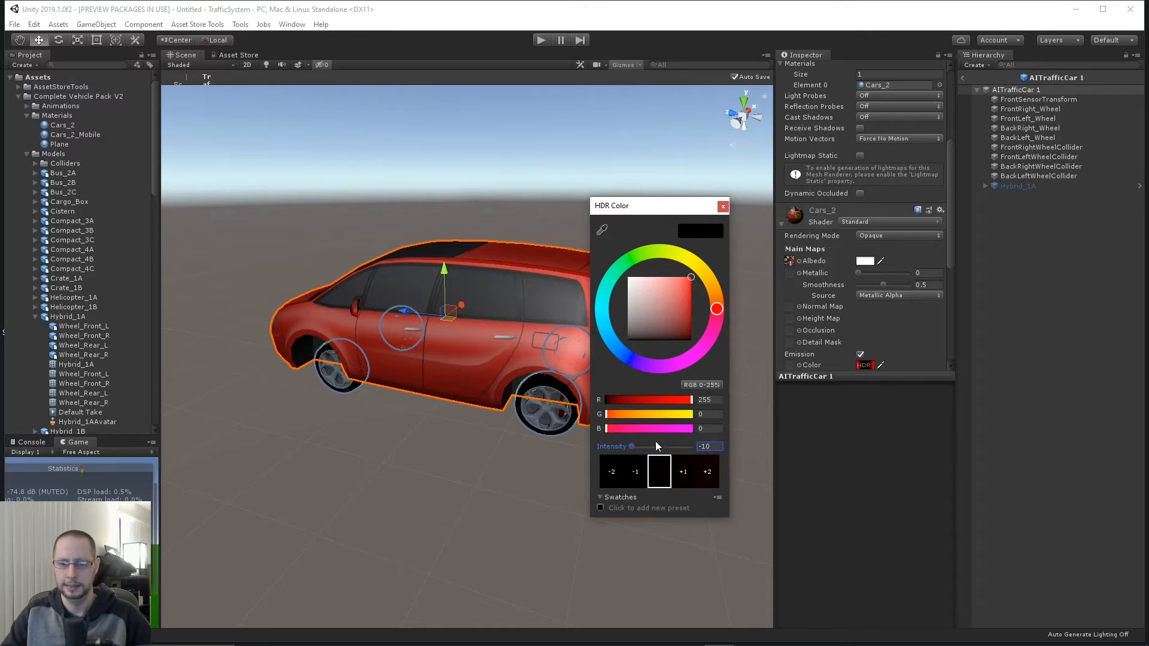
click(723, 207)
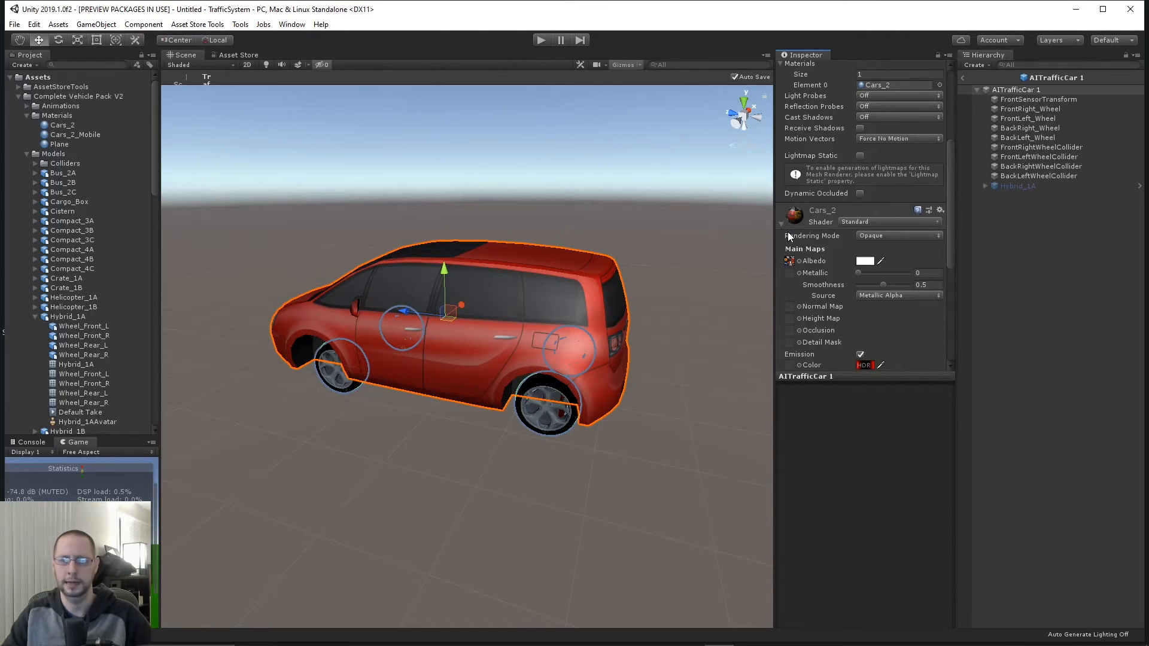
- Disable Use Material Manager and Manager Assigns Brake in AITrafficCar 1's AI Traffic Car script
scroll(826, 246, up, 3)
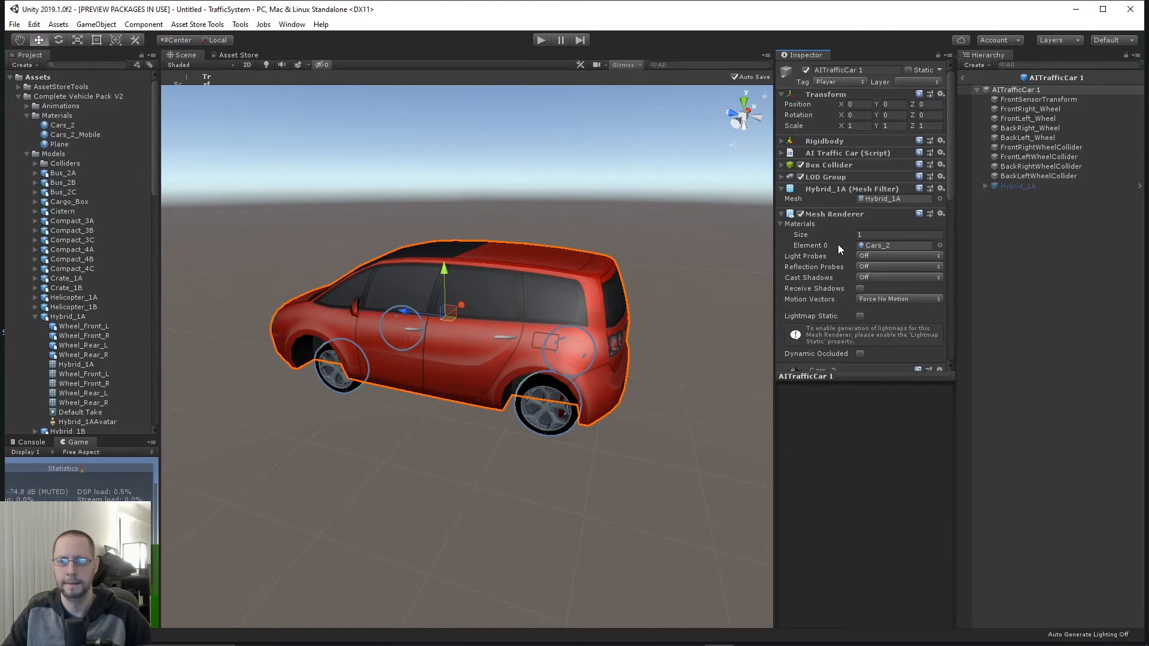
click(827, 189)
click(823, 201)
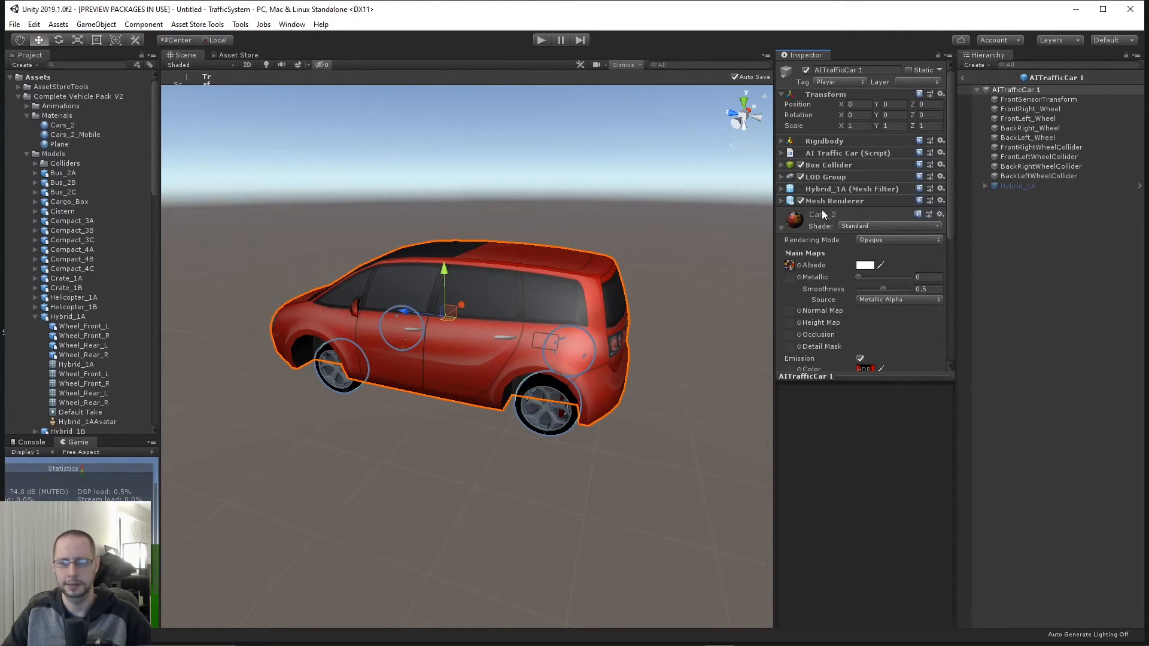
click(831, 154)
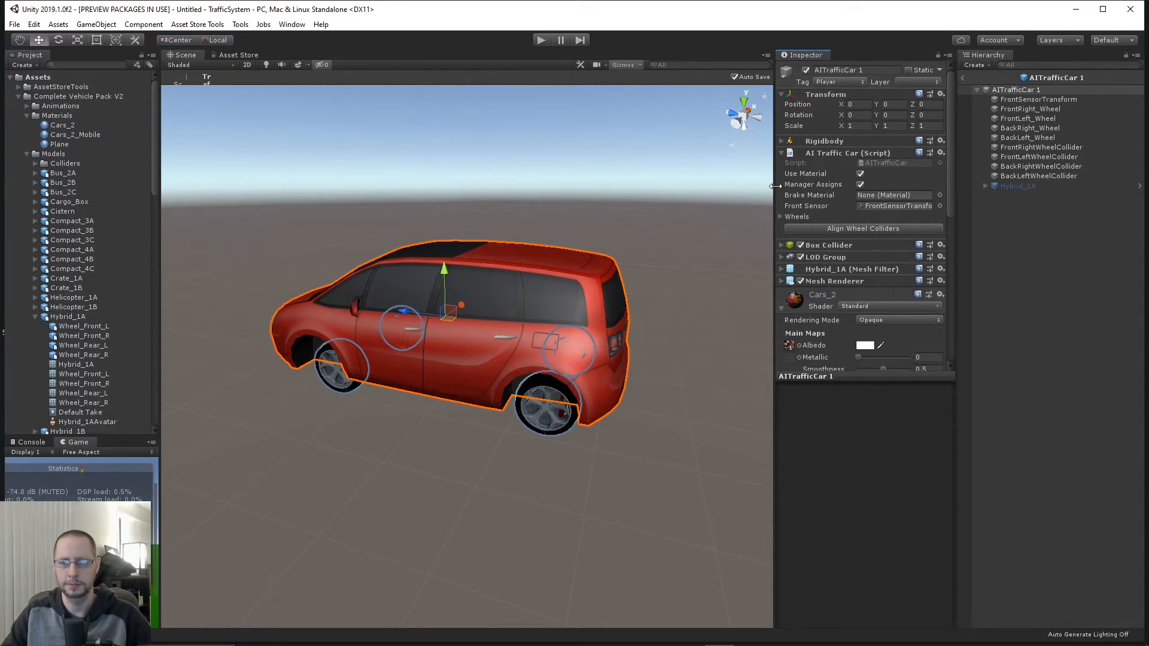
drag(774, 190, 705, 195)
click(803, 174)
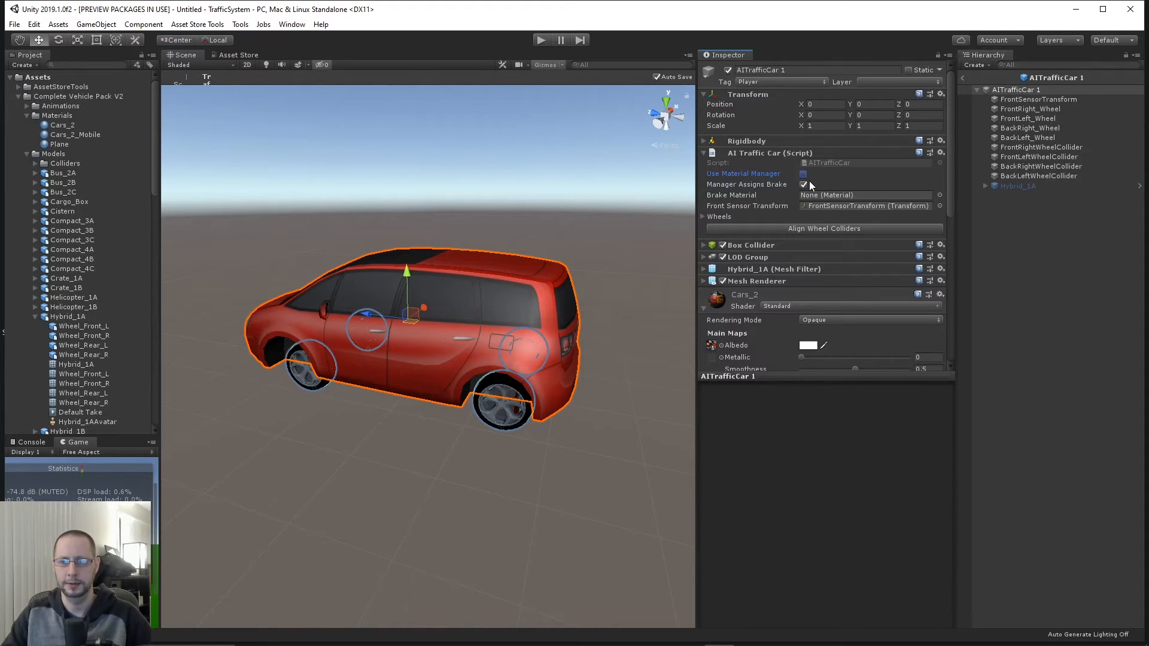
click(803, 185)
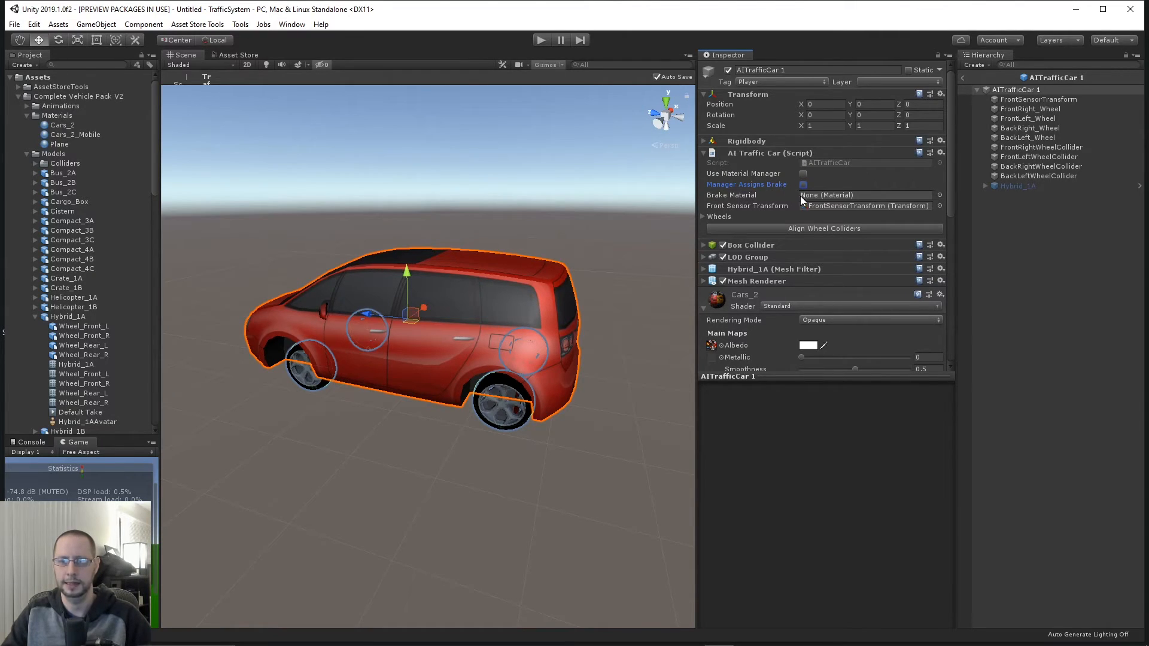
- Assign the Cars_2 material as the AI Traffic Car script's Brake Material
click(770, 278)
click(821, 316)
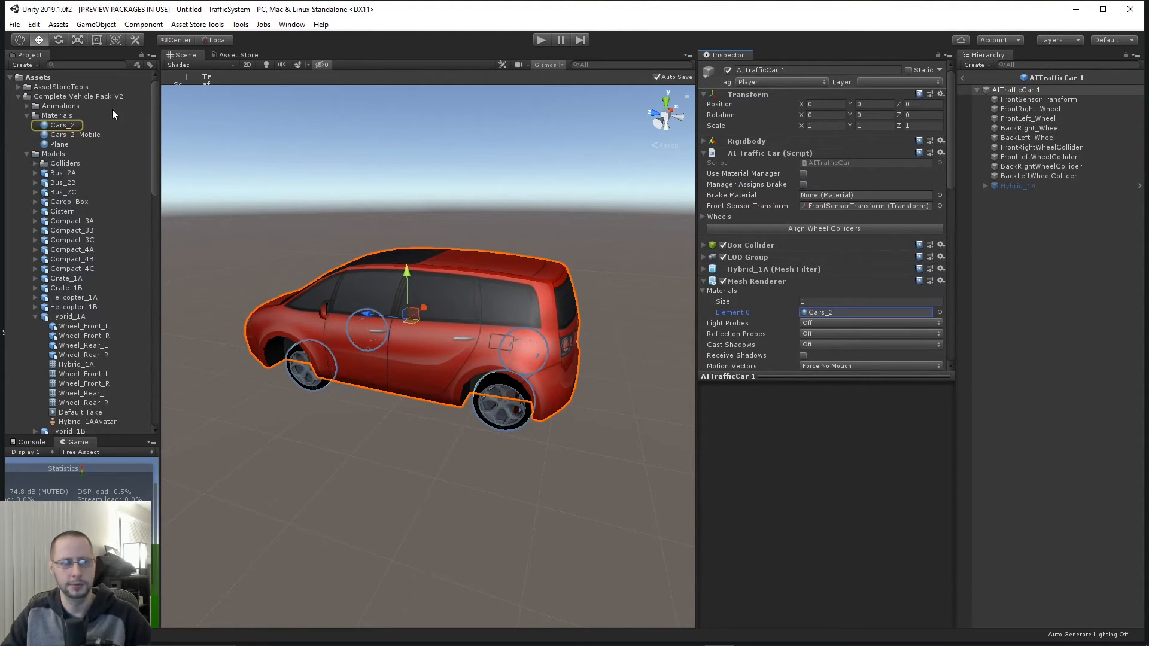
drag(65, 124, 833, 197)
click(703, 281)
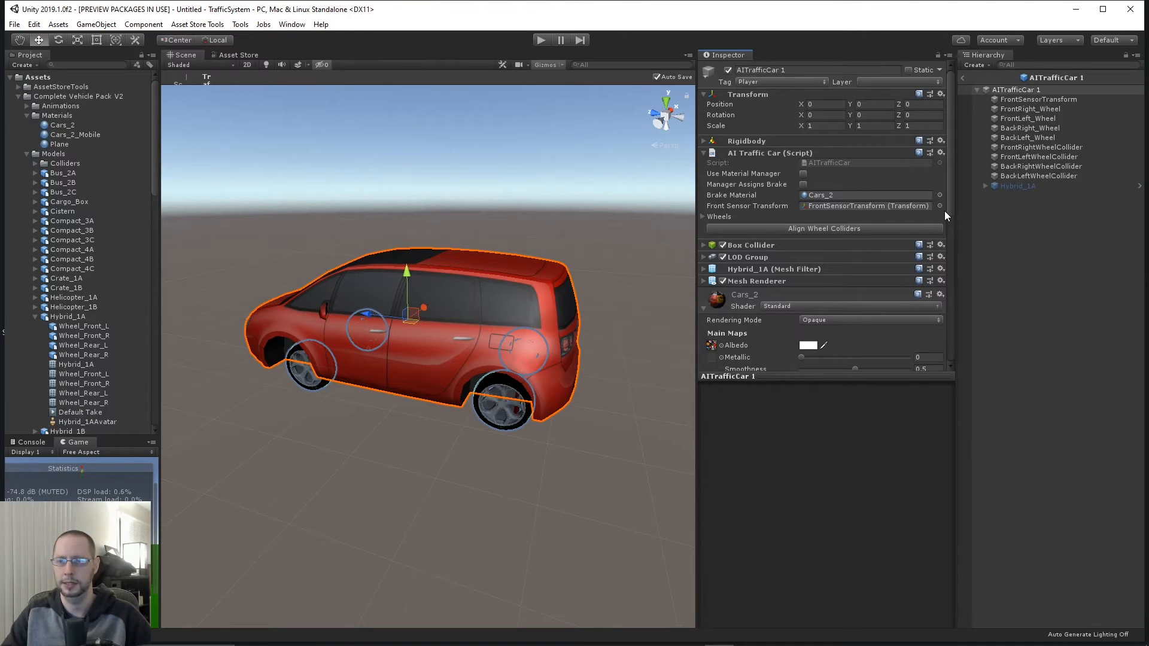
- Unpack the Hybrid_1A child prefab completely and move its four wheels directly under AITrafficCar 1, below FrontSensorTransform
click(984, 187)
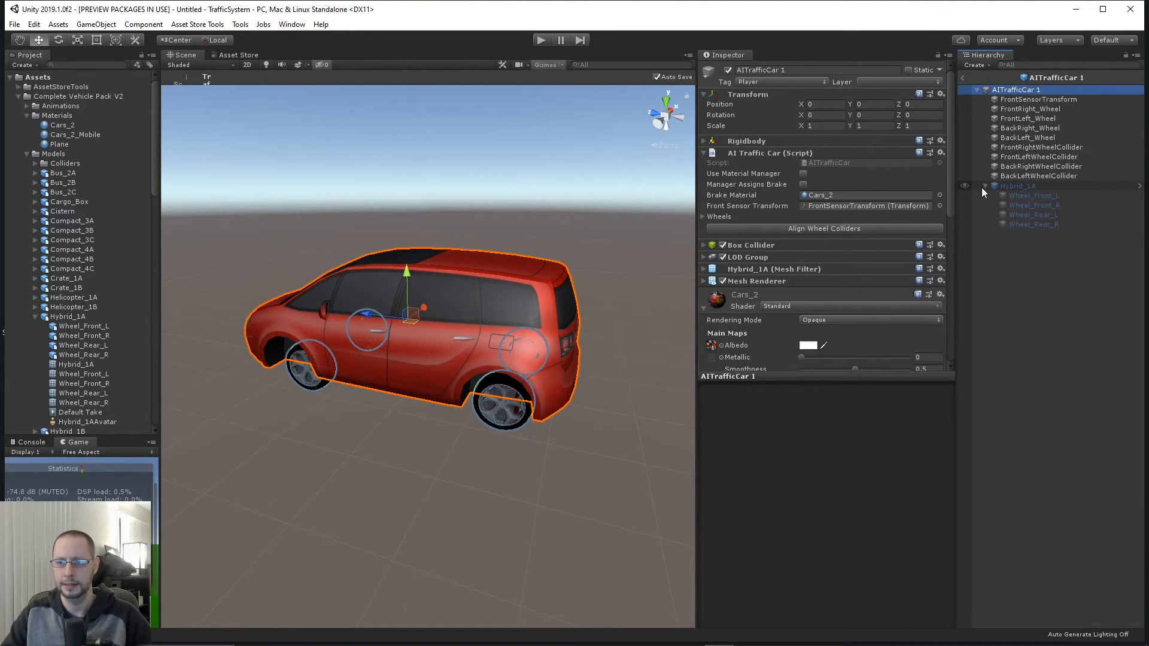
click(1021, 186)
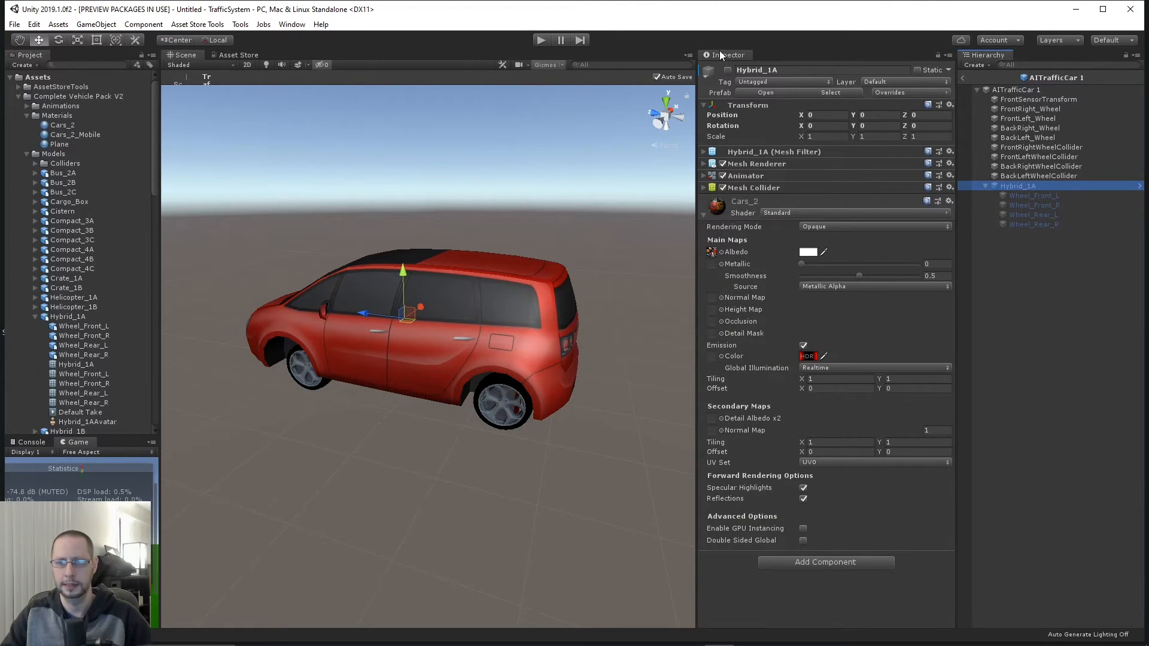
right_click(1039, 186)
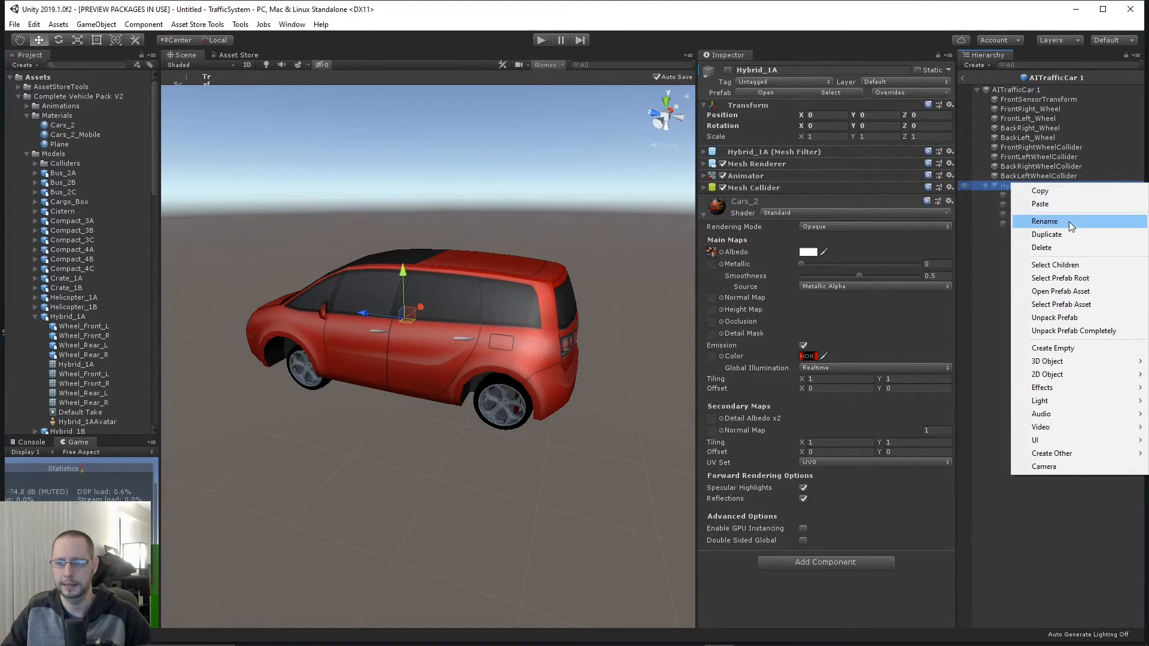
click(1093, 329)
click(1035, 196)
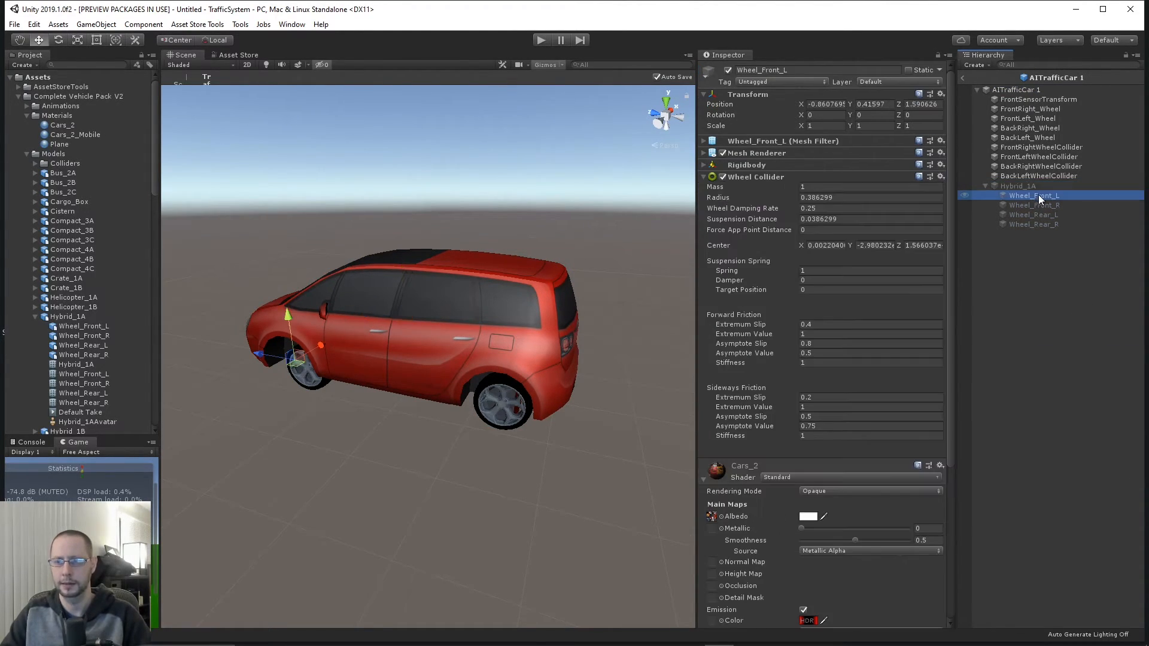
shift+click(1044, 223)
drag(1040, 200, 1037, 109)
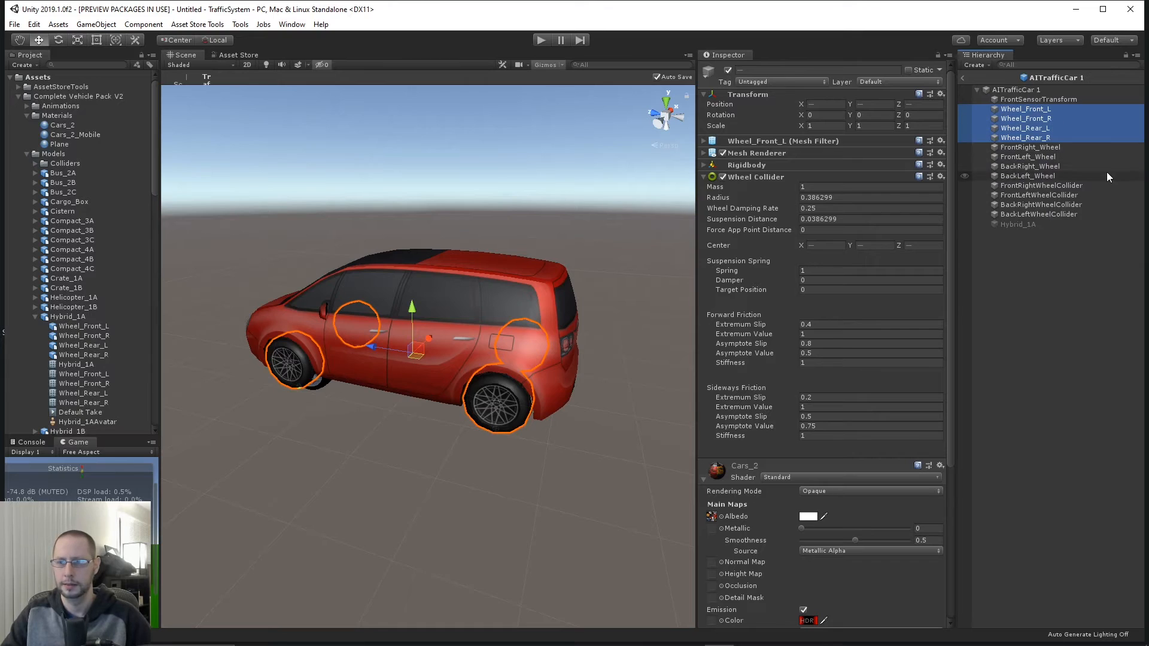
- Deactivate the four original wheel objects, from FrontRight_Wheel to BackLeft_Wheel
click(1055, 147)
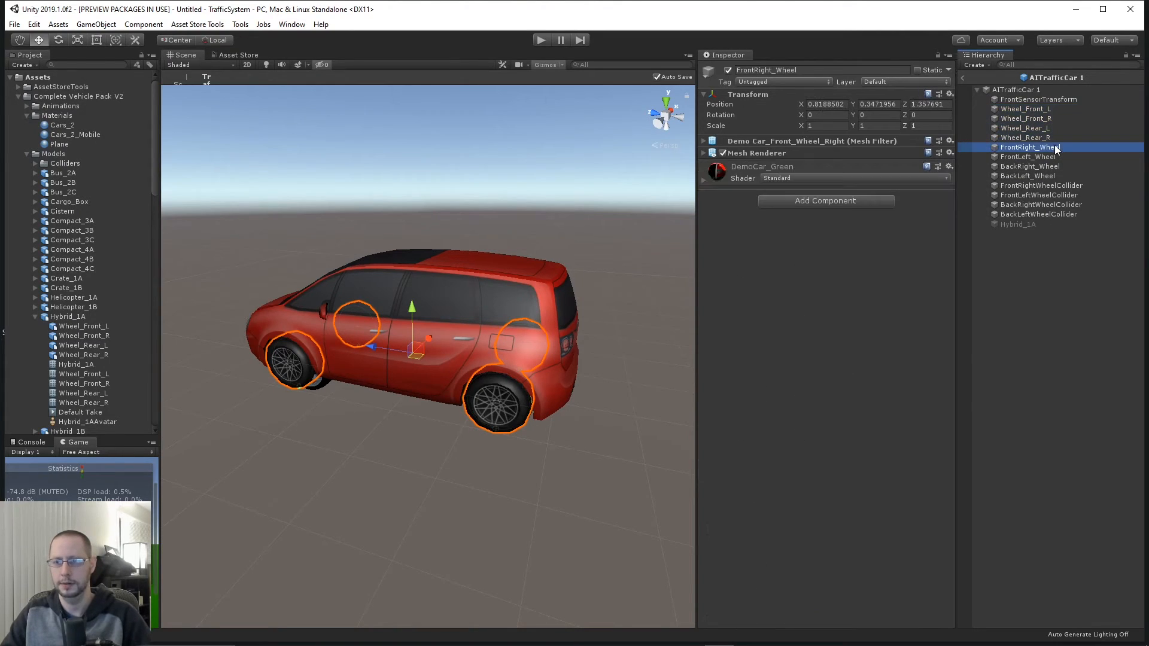
shift+click(1054, 176)
click(729, 70)
- Assign Wheel_Front_R and Wheel_Front_L as mesh and mesh transform of the Front Right and Front Left wheels in the AI Traffic Car script
click(1015, 91)
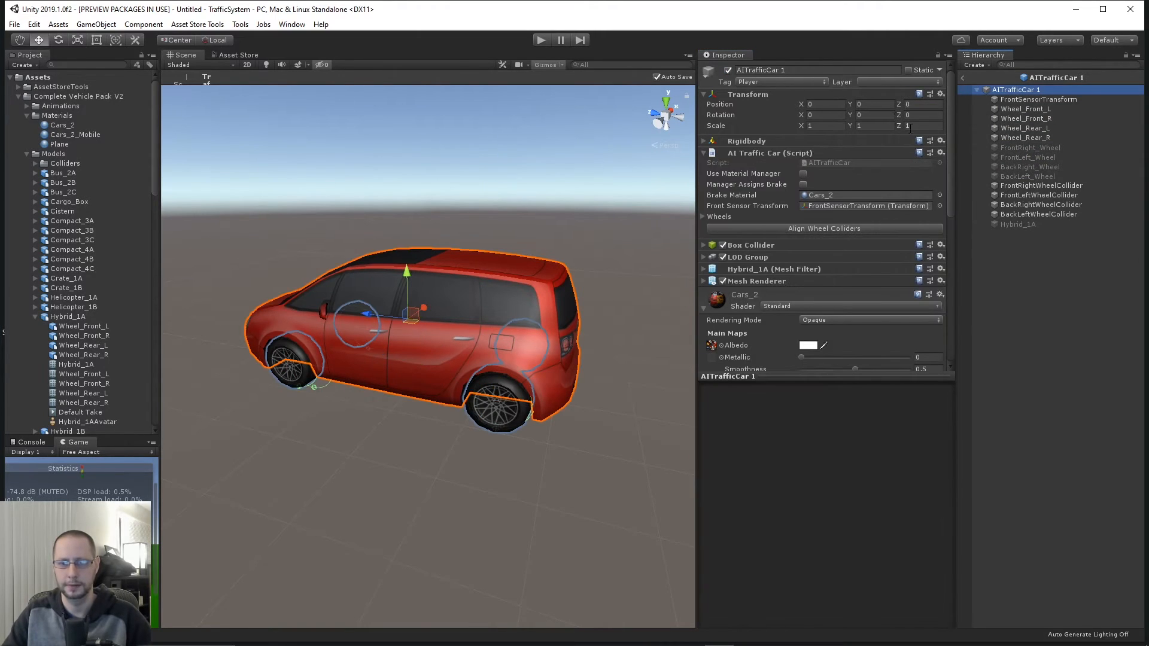
alt+click(703, 217)
scroll(742, 225, down, 3)
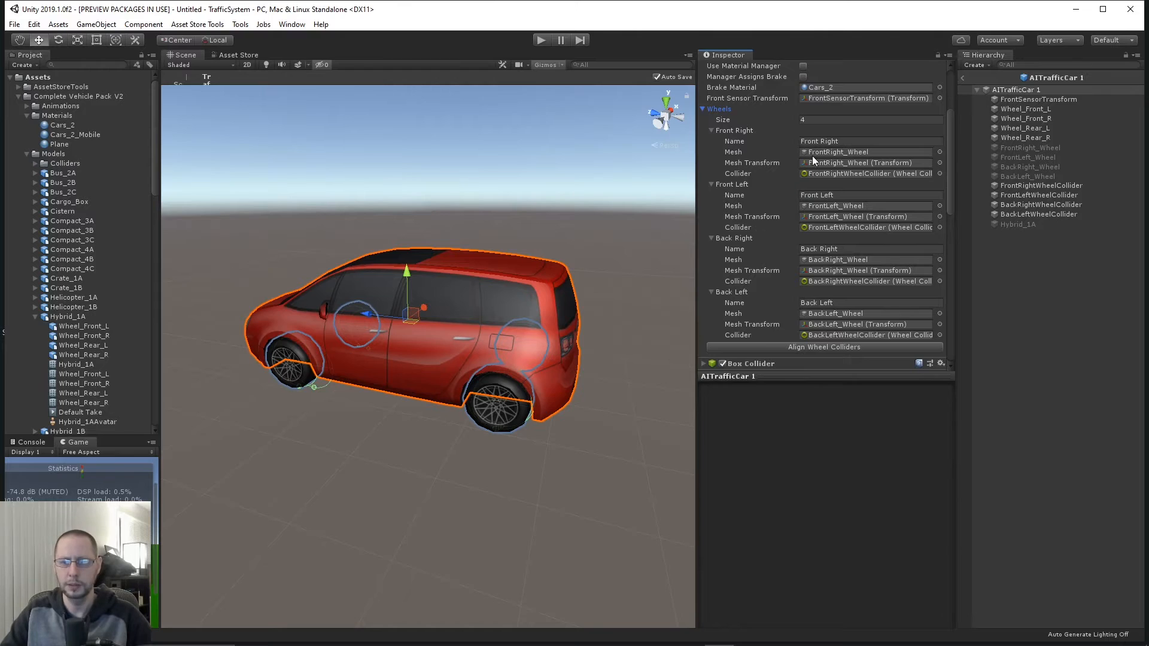
click(842, 151)
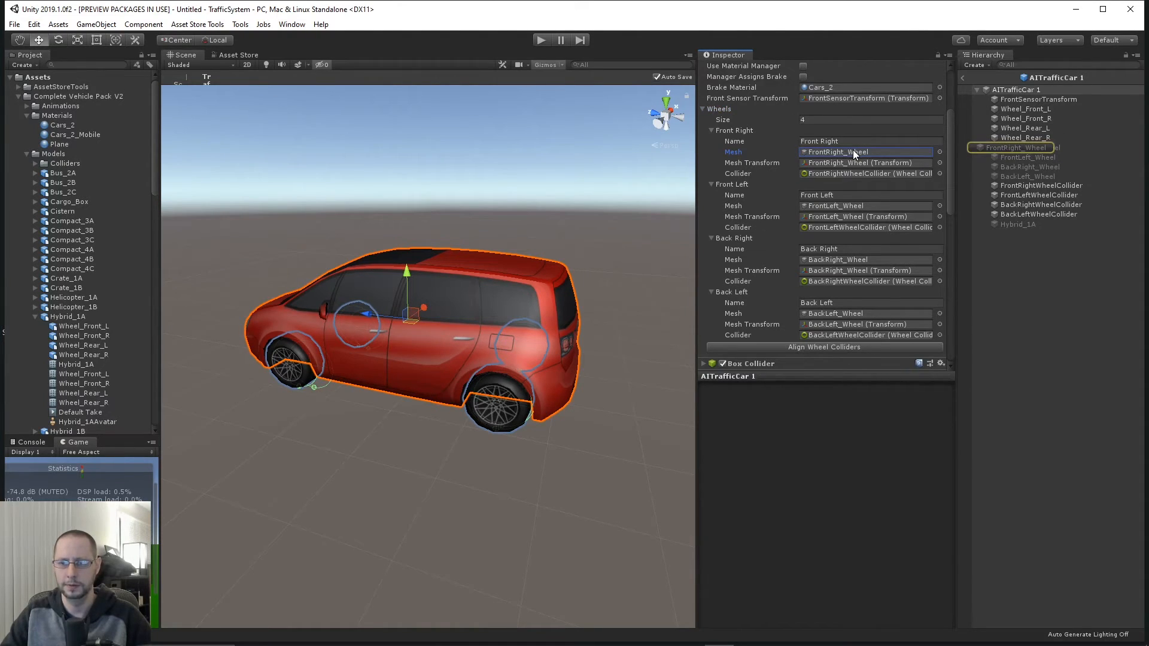
drag(1035, 118, 874, 152)
drag(1039, 120, 894, 163)
click(860, 206)
drag(1046, 110, 853, 209)
drag(1021, 107, 874, 221)
- Assign Wheel_Rear_R and Wheel_Rear_L as mesh and mesh transform of the Back Right and Back Left wheels in the AI Traffic Car script
click(858, 259)
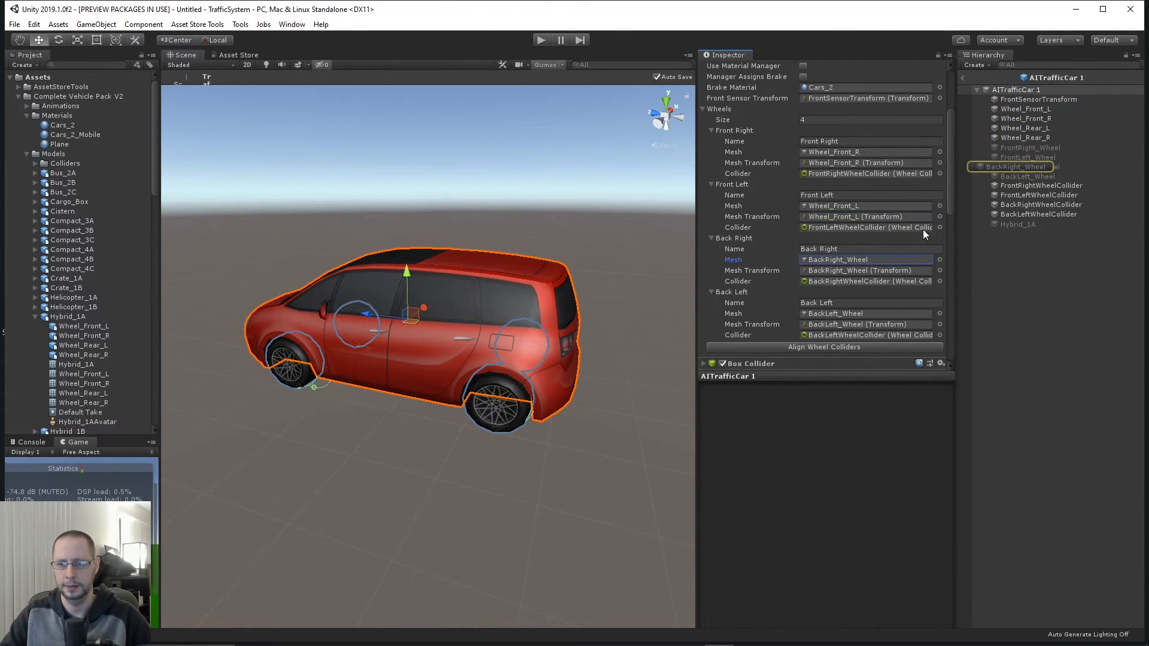
drag(1040, 138, 888, 256)
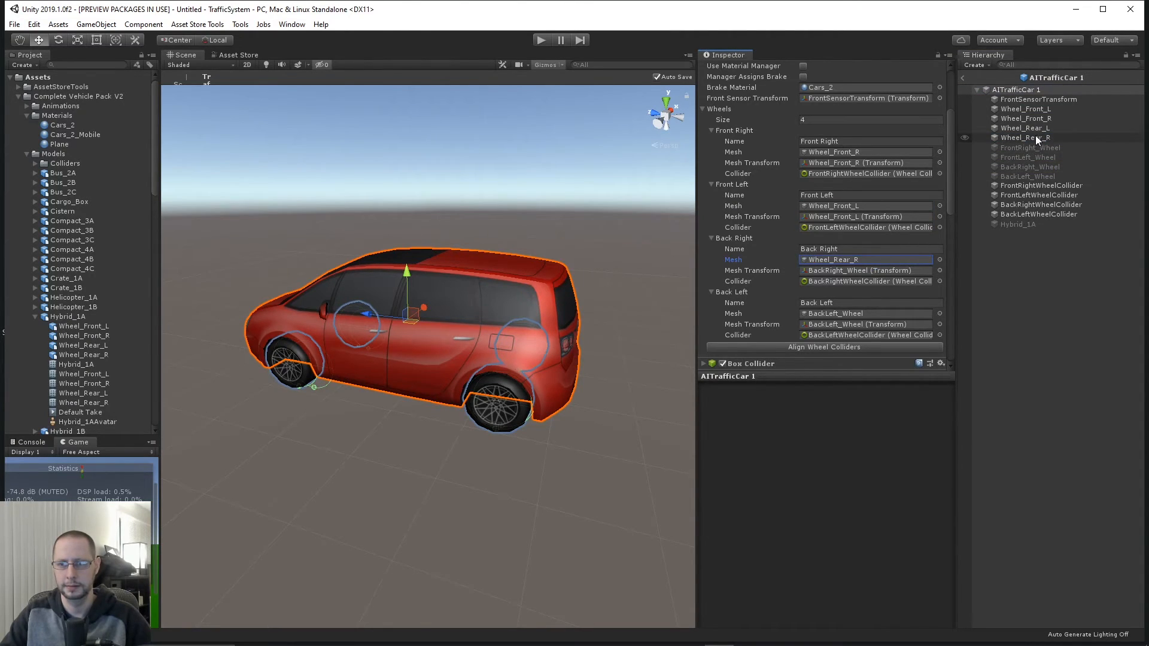
drag(1028, 138, 865, 274)
scroll(867, 276, down, 3)
click(853, 207)
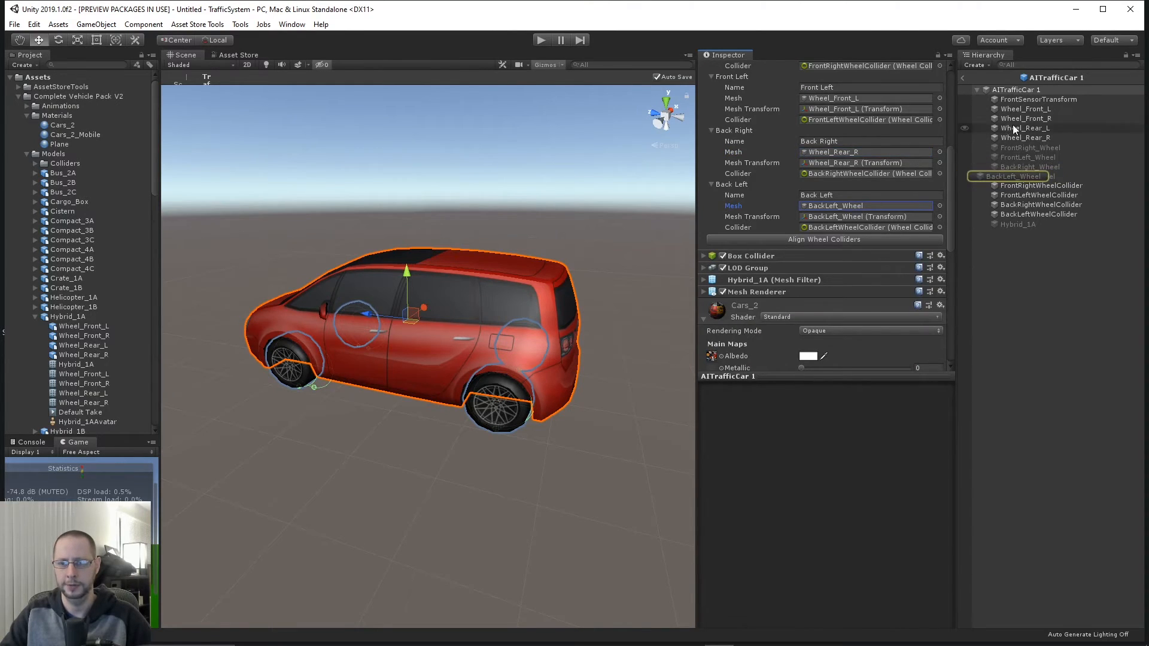
click(1034, 129)
drag(1034, 130, 863, 206)
drag(1037, 130, 878, 220)
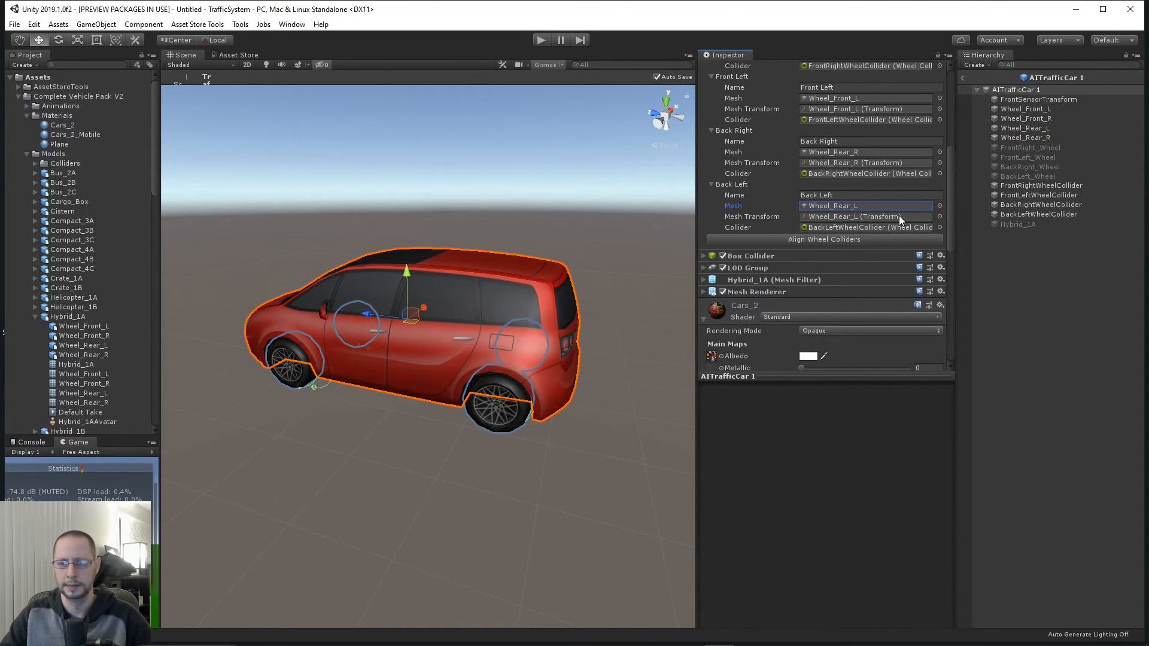
- Delete the four deactivated original wheel objects and the leftover Hybrid_1A child from the AITrafficCar 1 prefab
click(1033, 176)
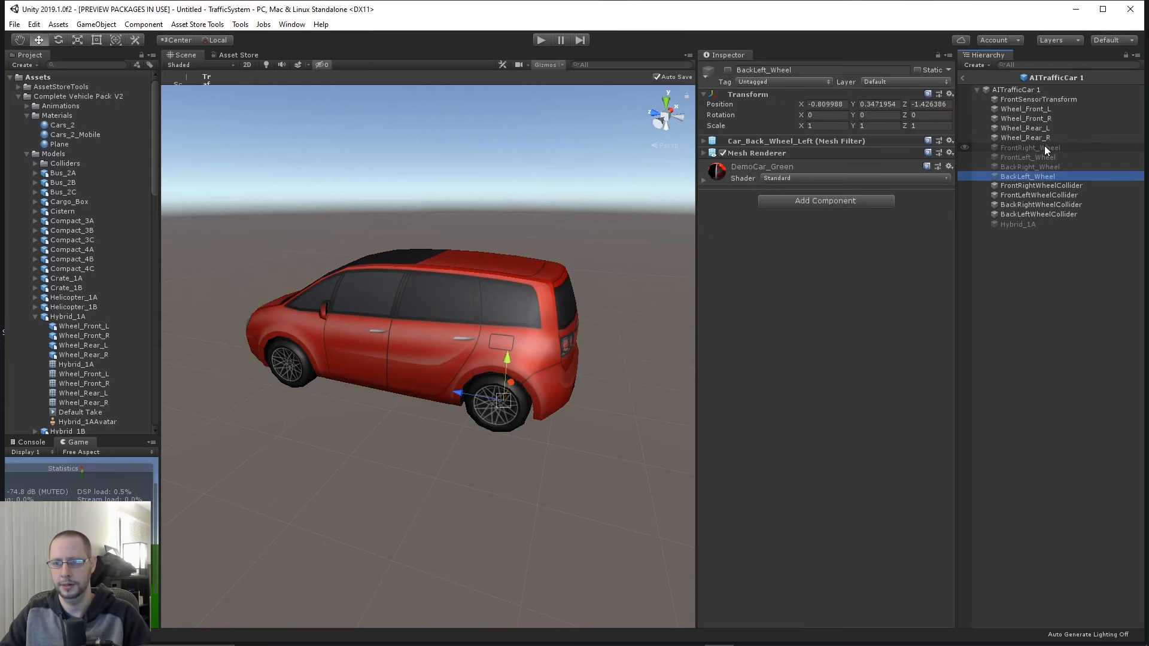
shift+click(1045, 149)
key(Delete)
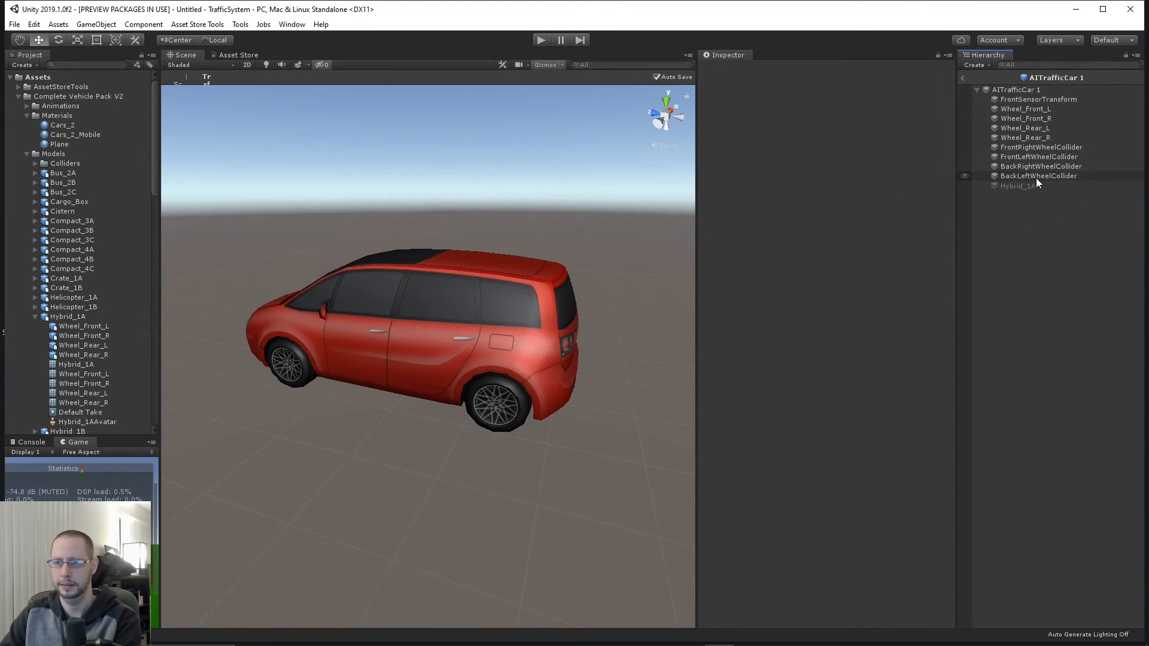
click(1039, 185)
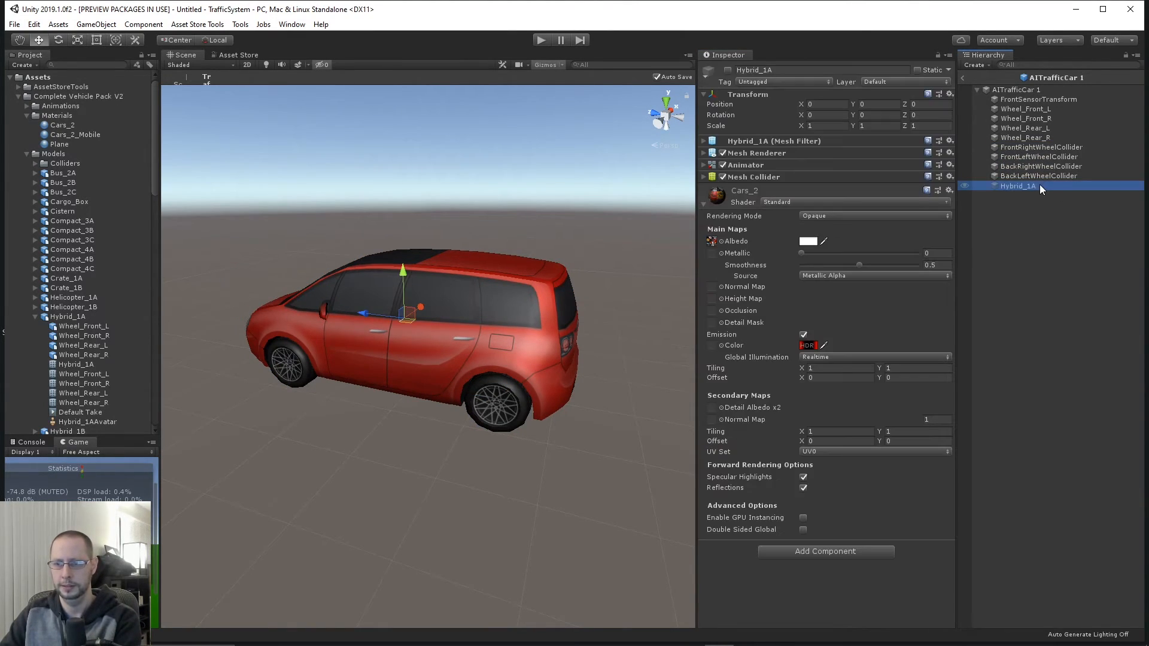
key(Delete)
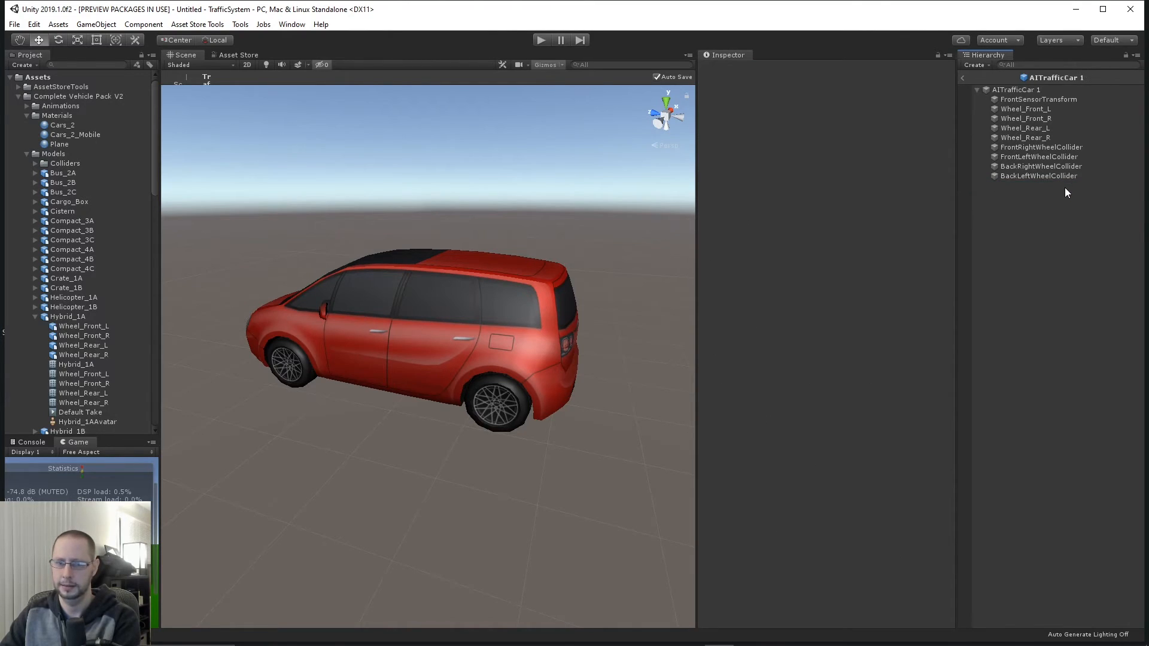
- Collapse the Wheels list, the Cars_2 material and the Transform component of the AITrafficCar 1 root object
click(1035, 89)
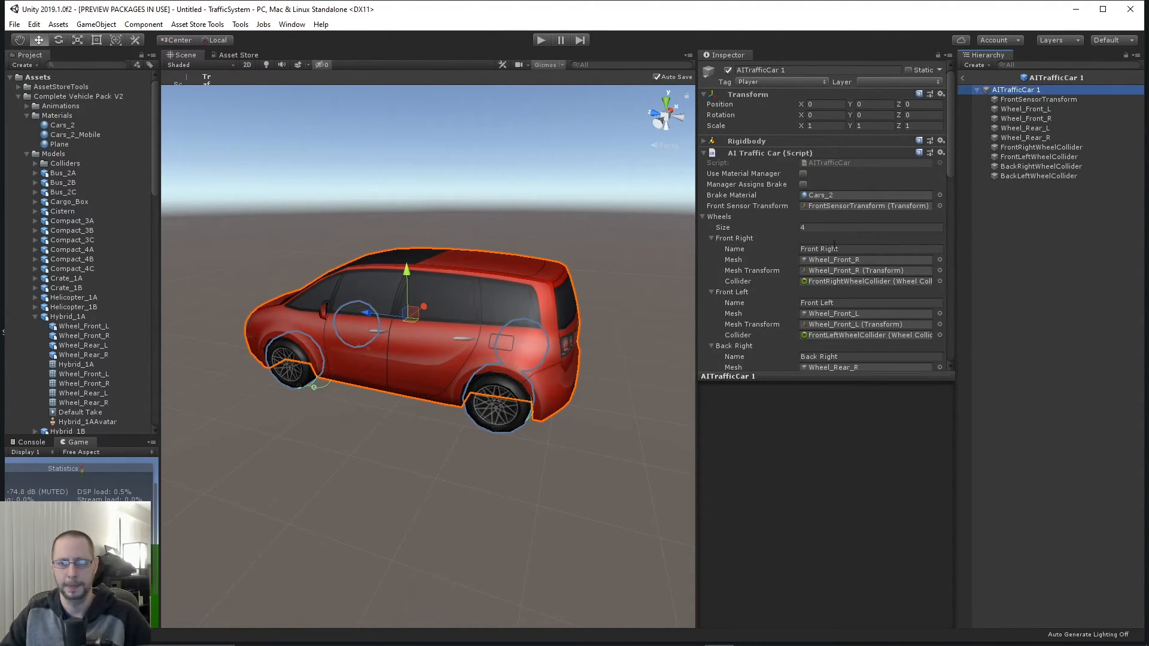
click(820, 376)
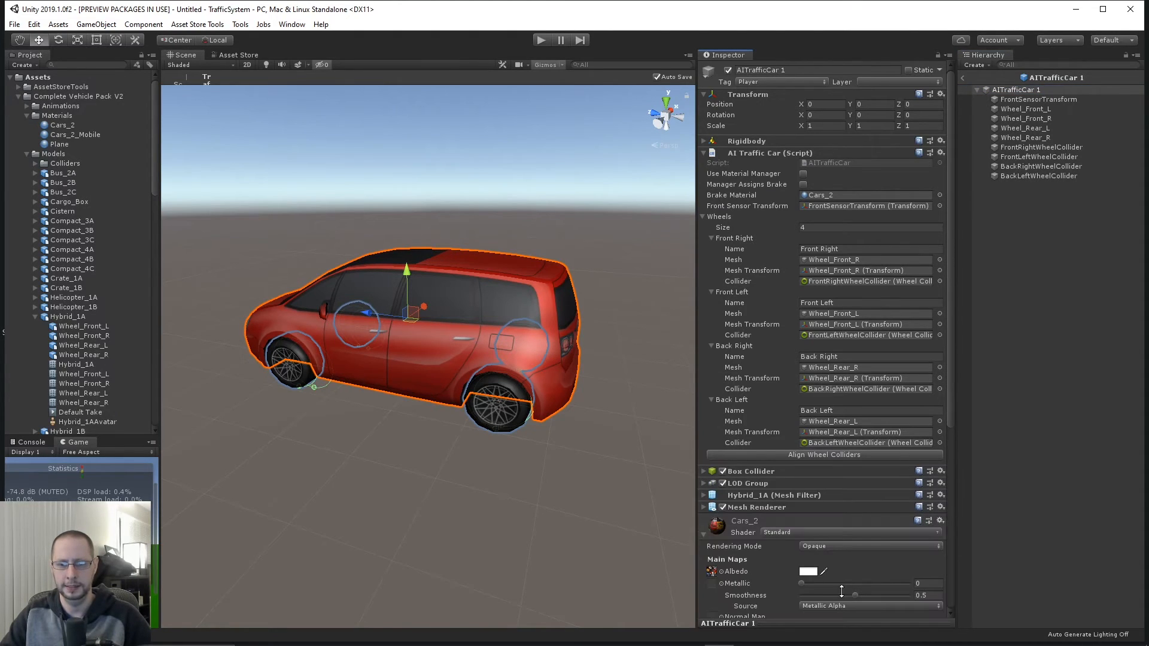
click(705, 218)
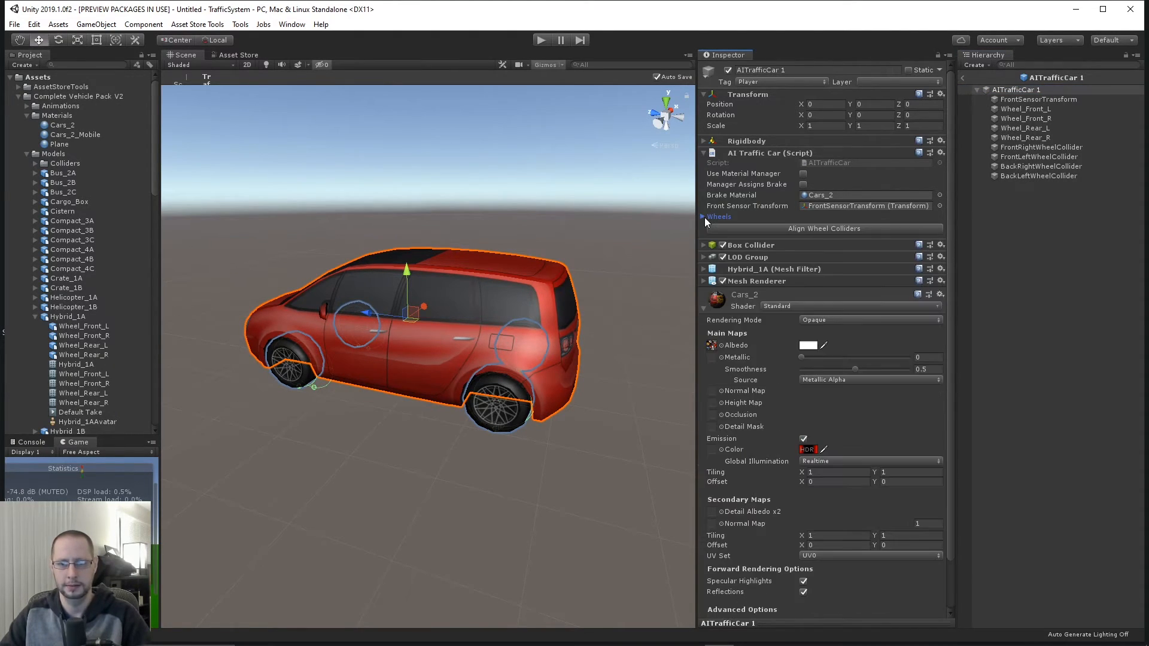
click(705, 307)
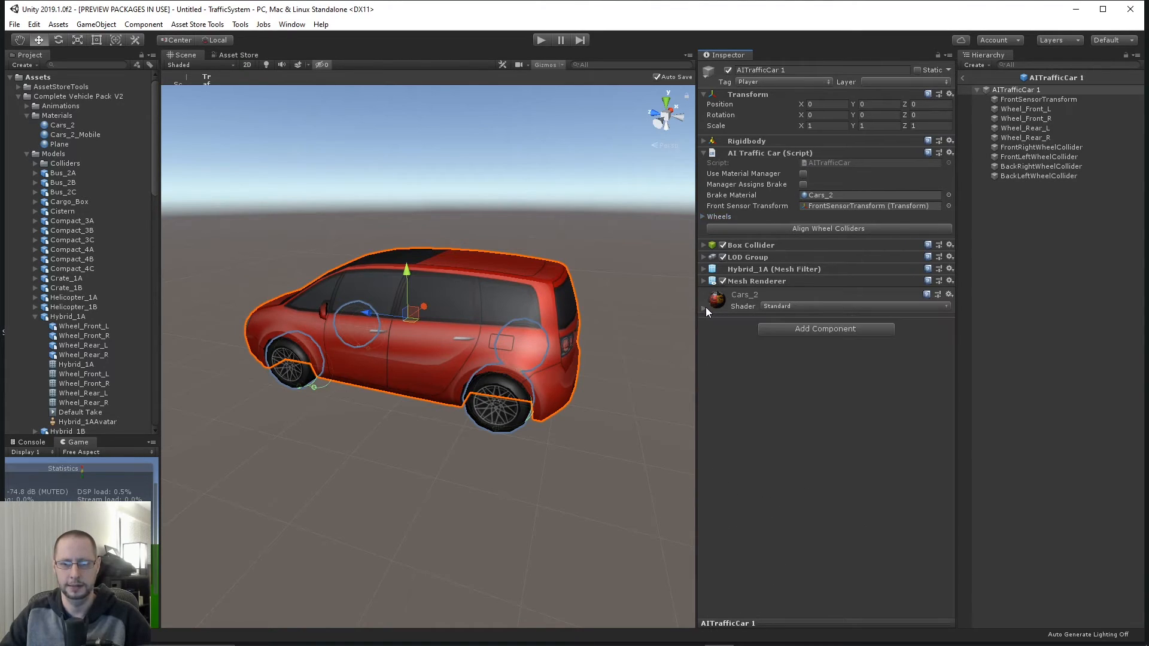
click(756, 95)
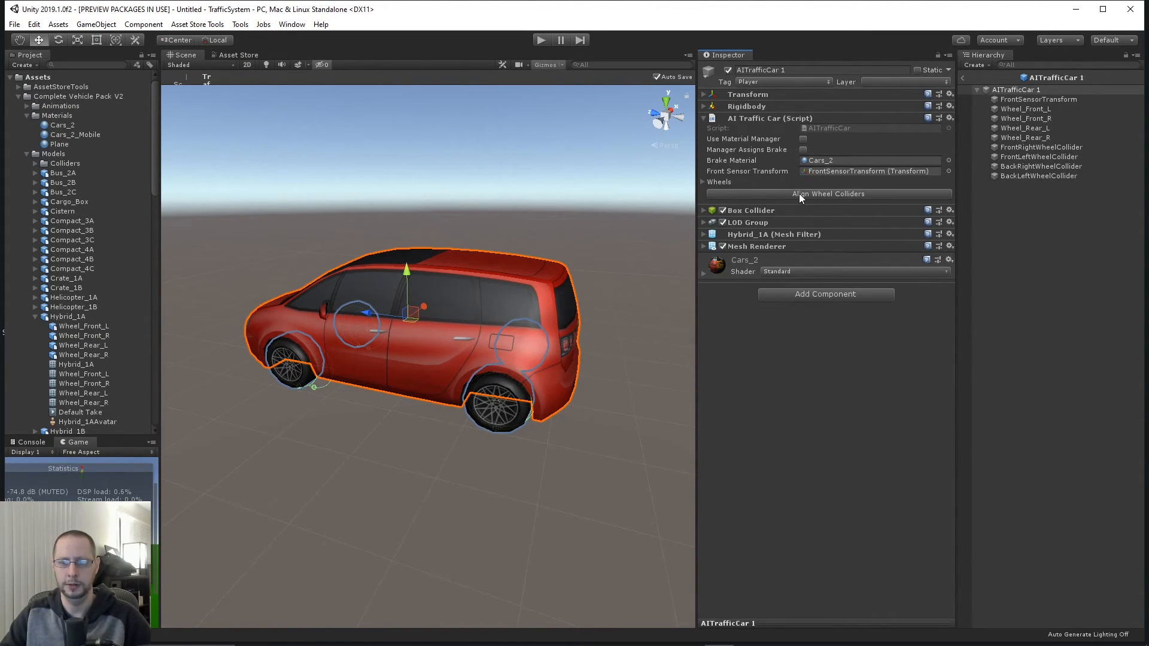
- Remove the Wheel Collider and Rigidbody components from the four wheel meshes, Wheel_Front_L through Wheel_Rear_R
scroll(477, 304, up, 2)
alt+drag(415, 368, 482, 317)
middle_drag(486, 327, 639, 215)
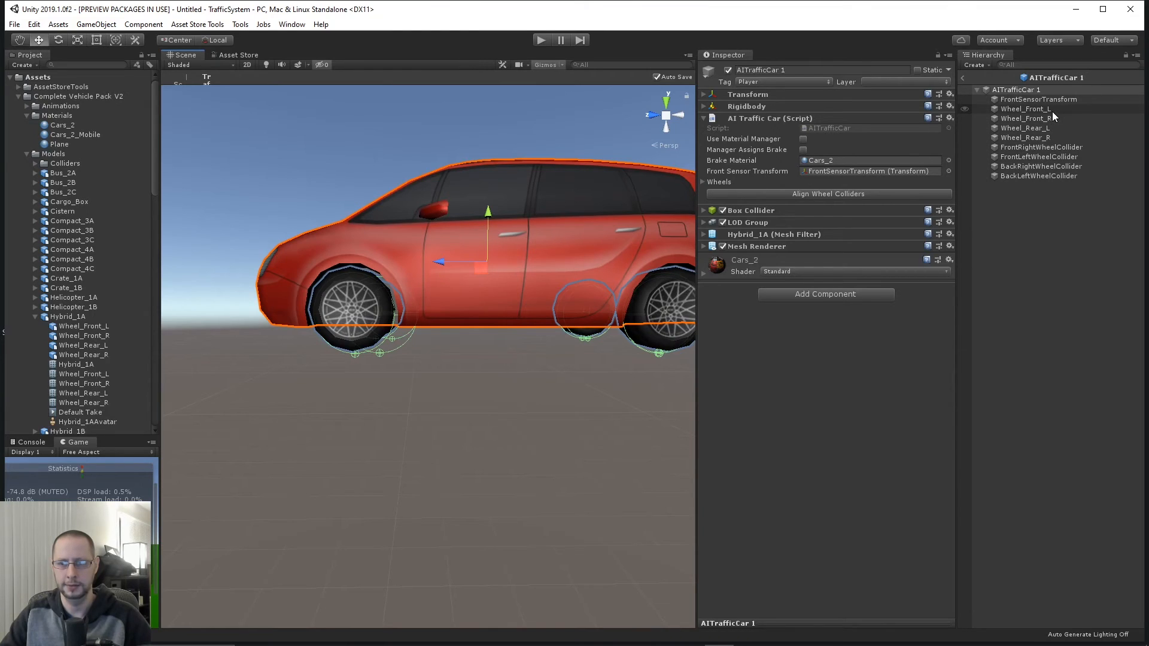
scroll(559, 271, up, 5)
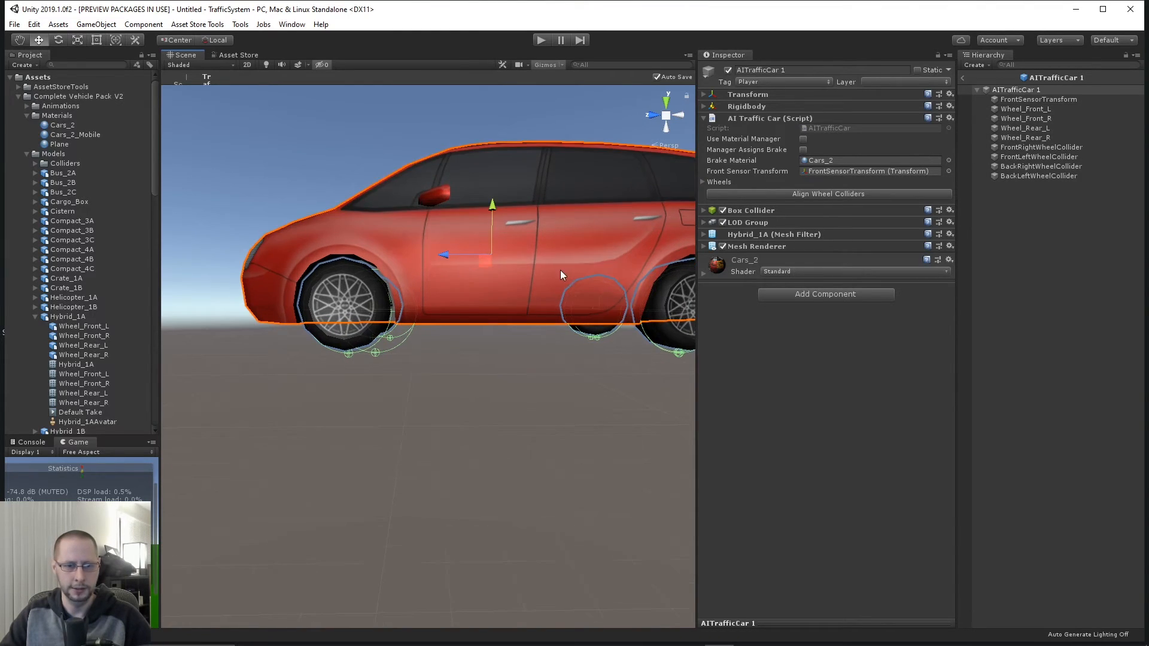
mouse_move(451, 302)
middle_down()
mouse_move(492, 226)
mouse_move(459, 304)
middle_up()
click(1047, 110)
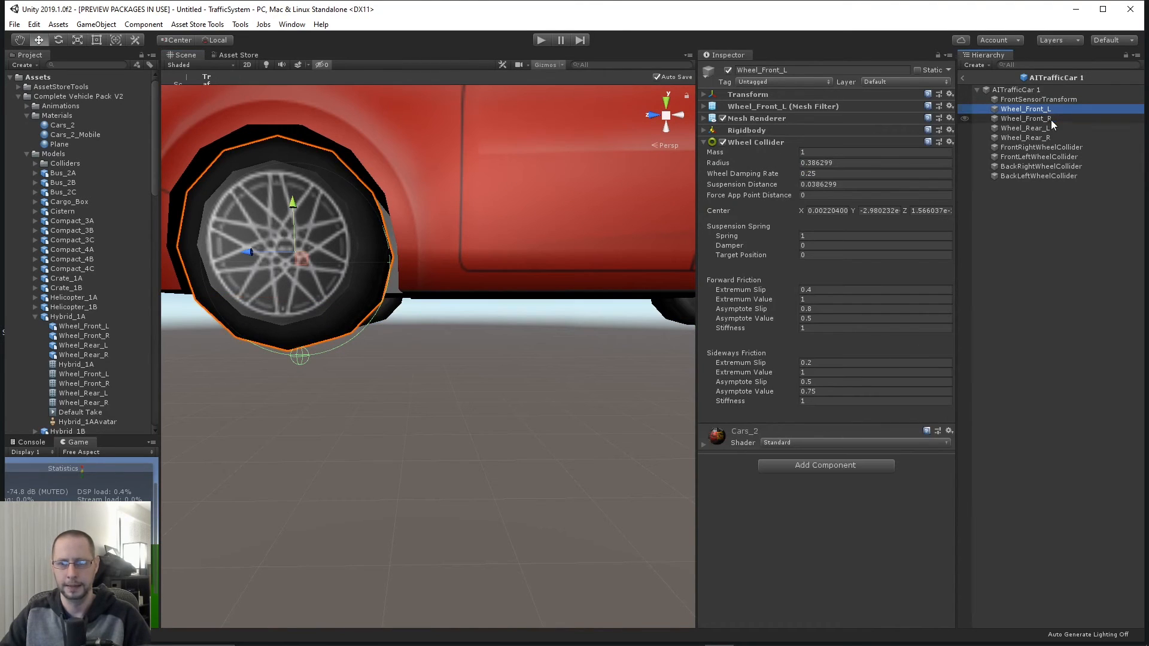
shift+click(1043, 138)
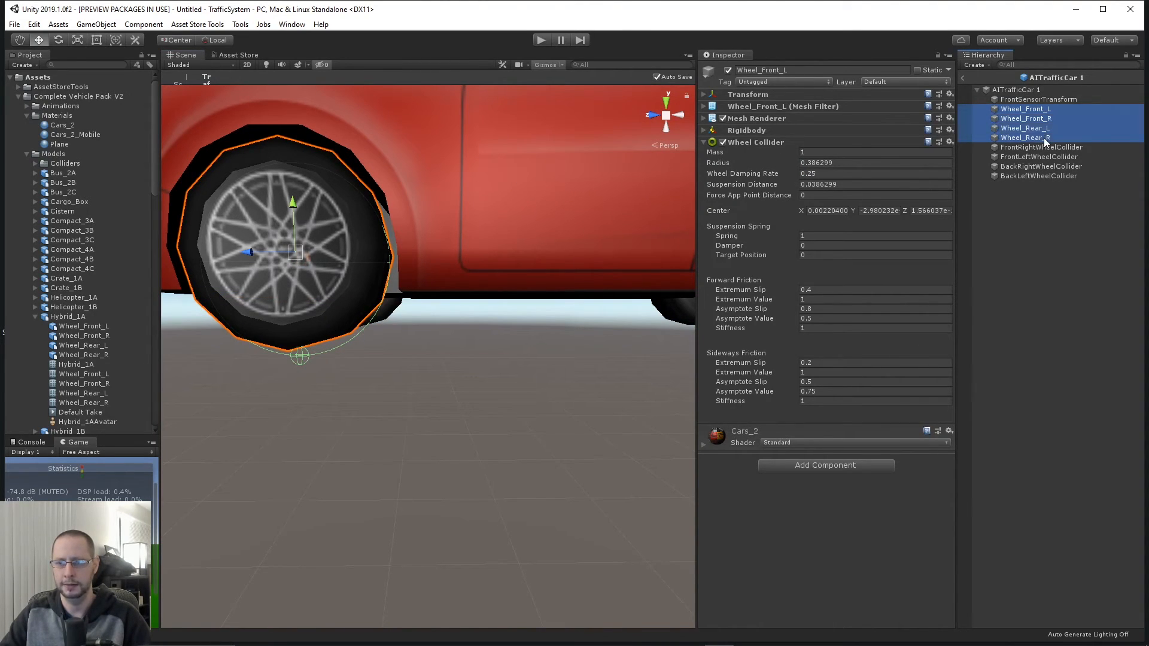
click(950, 142)
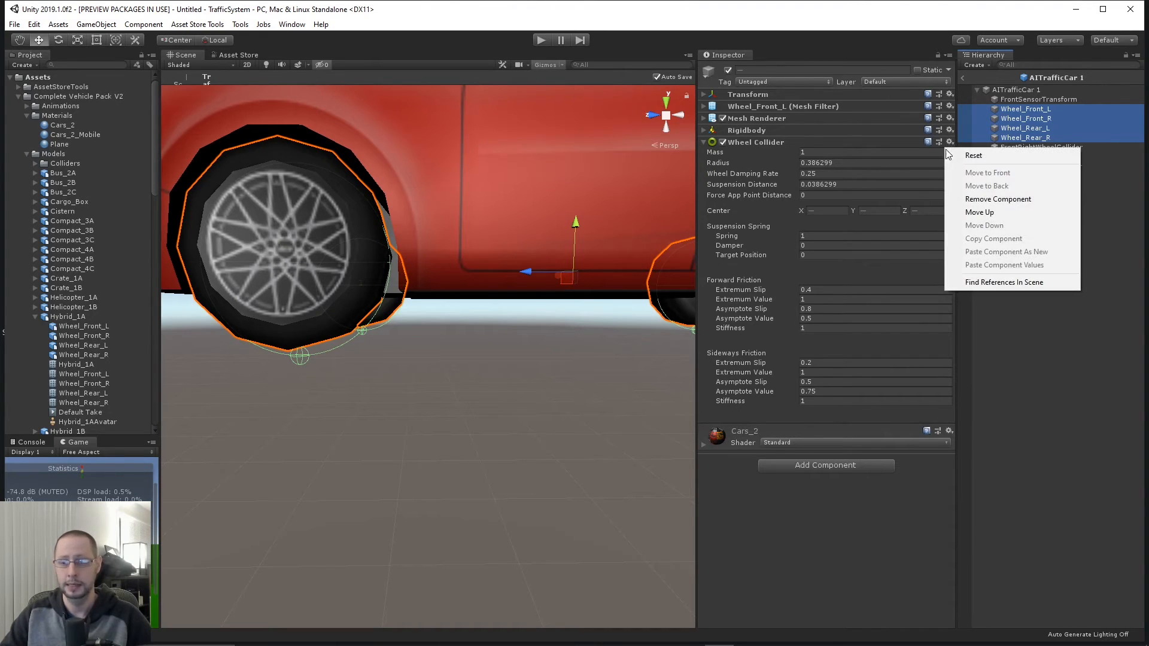
click(998, 200)
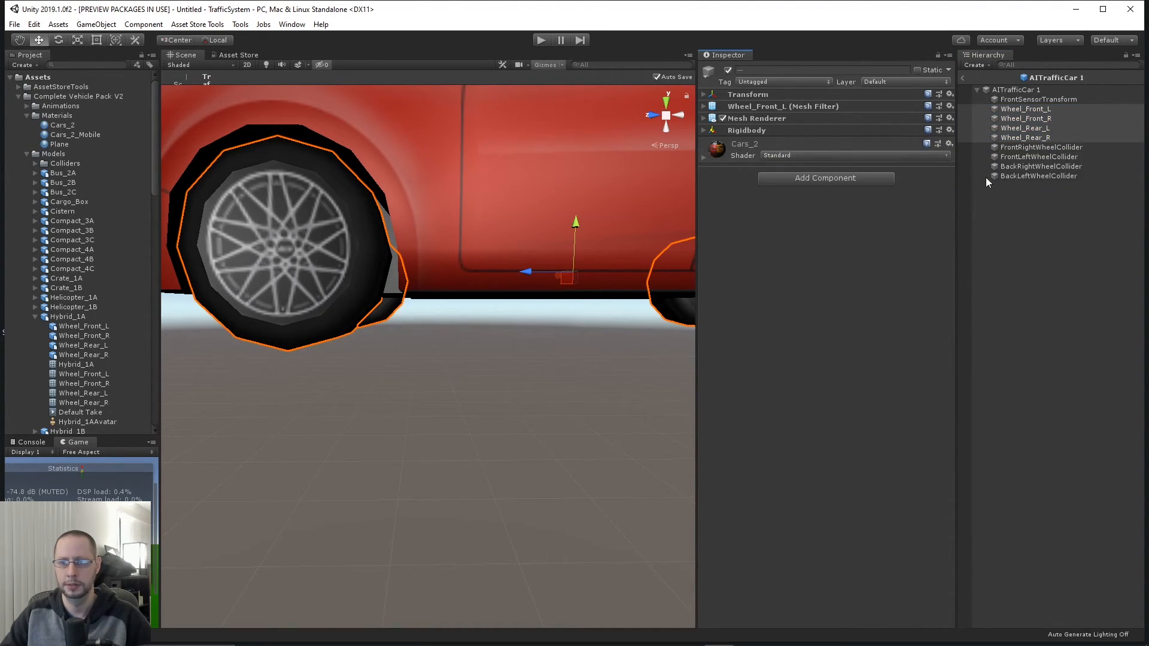
click(949, 129)
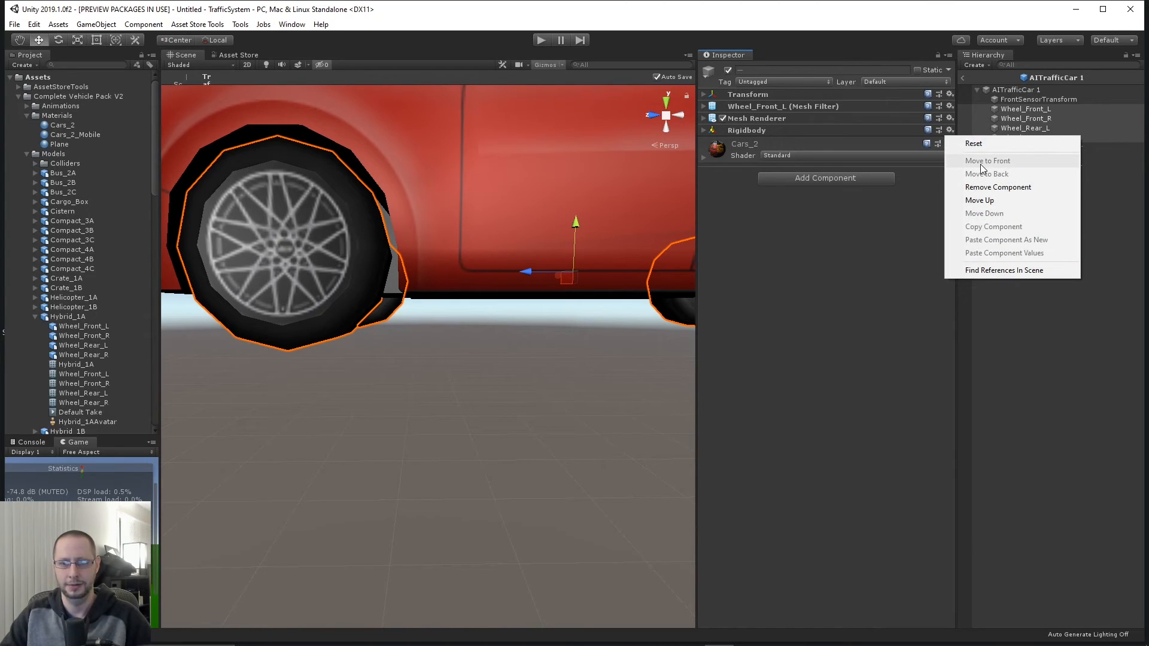
click(996, 187)
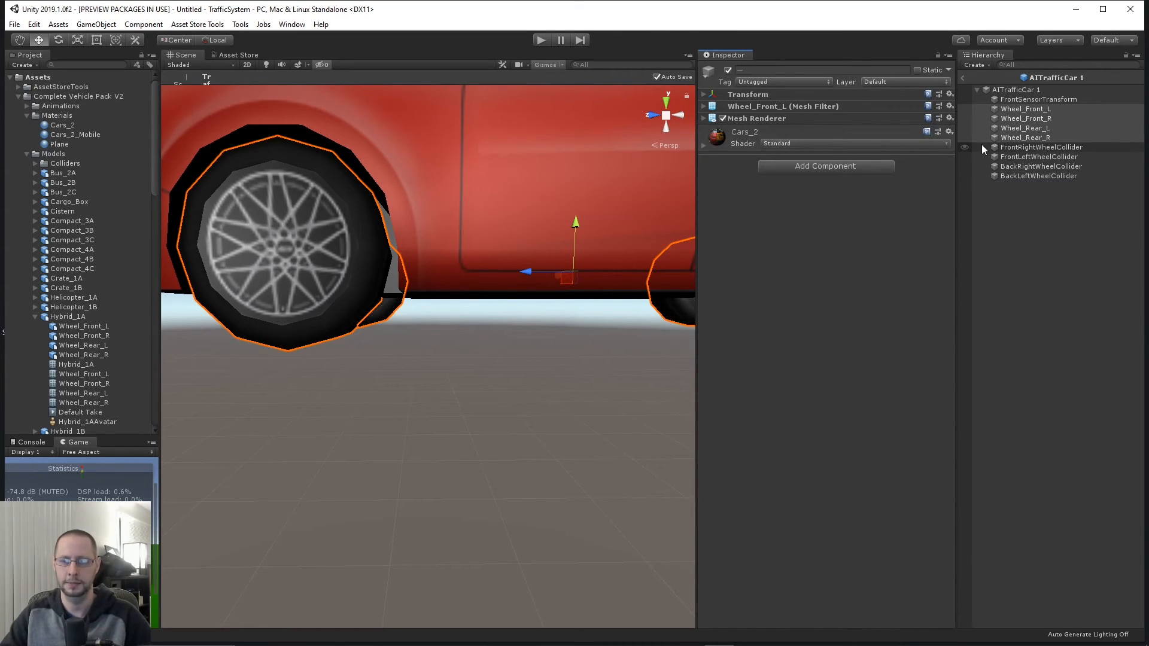
- Align the wheel colliders of AITrafficCar 1 with its new wheel meshes using the AI Traffic Car script
click(1029, 88)
key(f)
middle_drag(444, 352, 495, 277)
scroll(495, 277, up, 5)
alt+drag(485, 357, 486, 333)
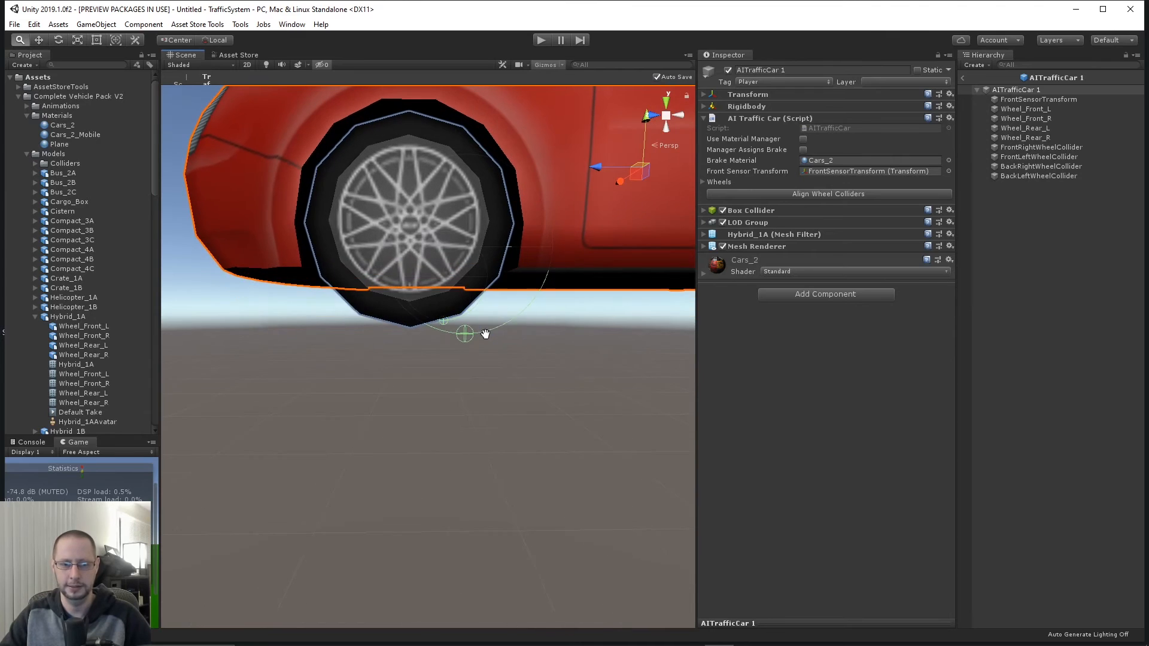
click(827, 194)
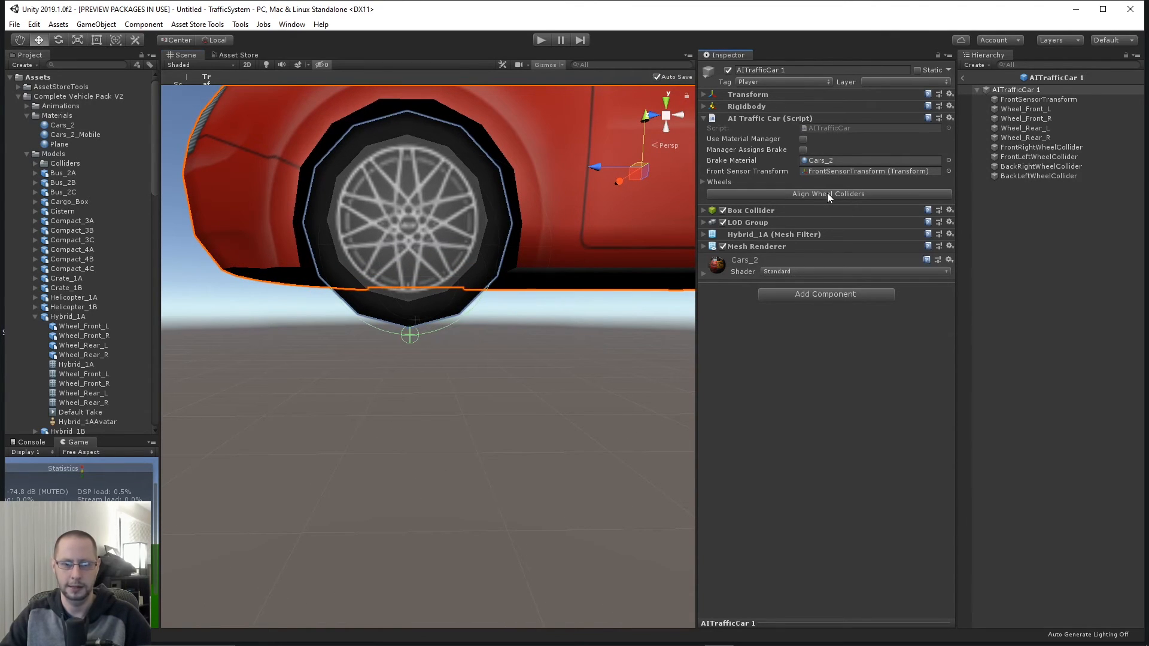
- Raise the four wheel collider objects, FrontRightWheelCollider through BackLeftWheelCollider, to a Y position of 0.65
middle_drag(556, 192, 587, 300)
scroll(563, 263, up, 2)
click(1051, 144)
shift+click(1049, 175)
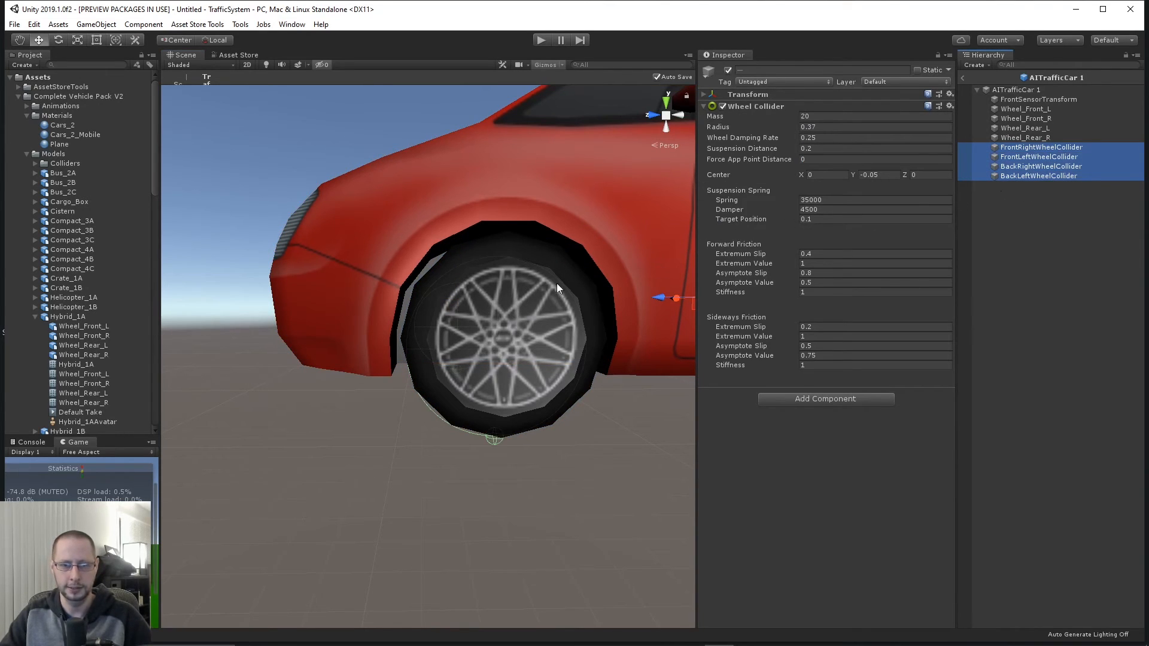
click(666, 114)
scroll(426, 365, up, 2)
scroll(563, 395, up, 5)
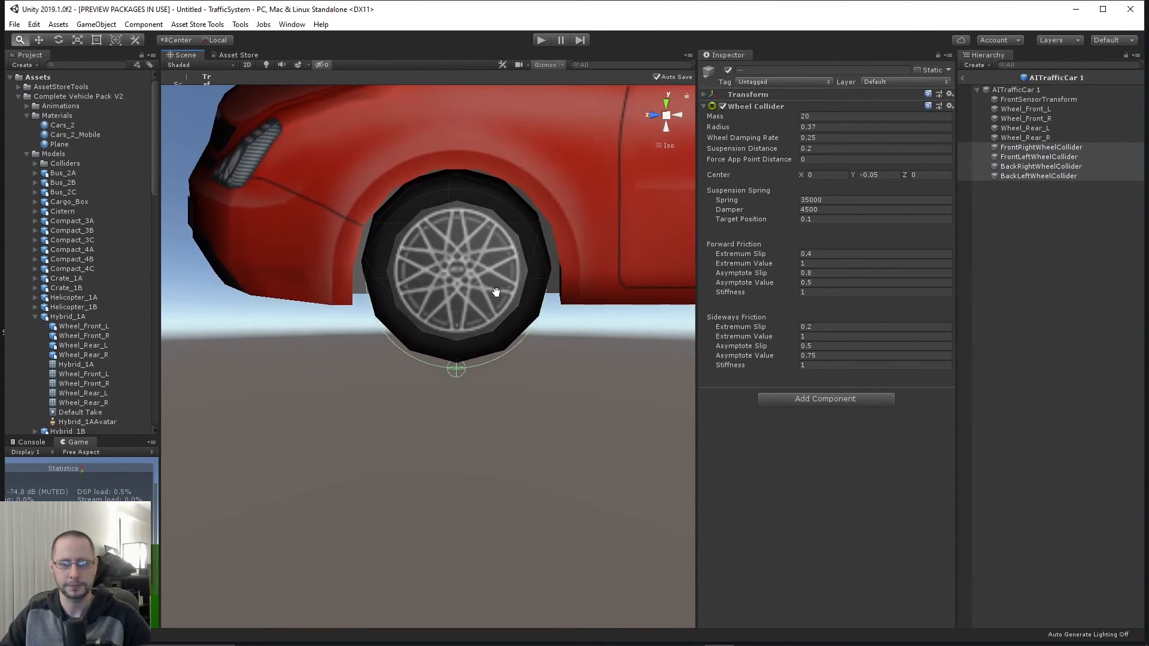
middle_drag(498, 292, 450, 306)
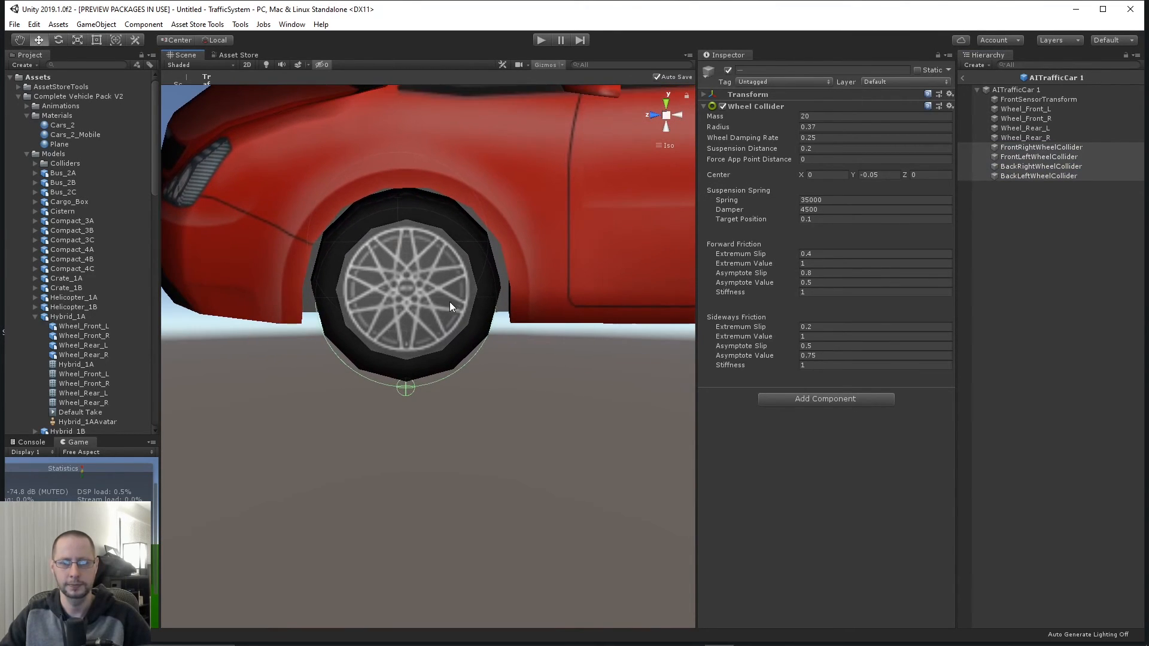
click(808, 97)
drag(852, 105, 857, 111)
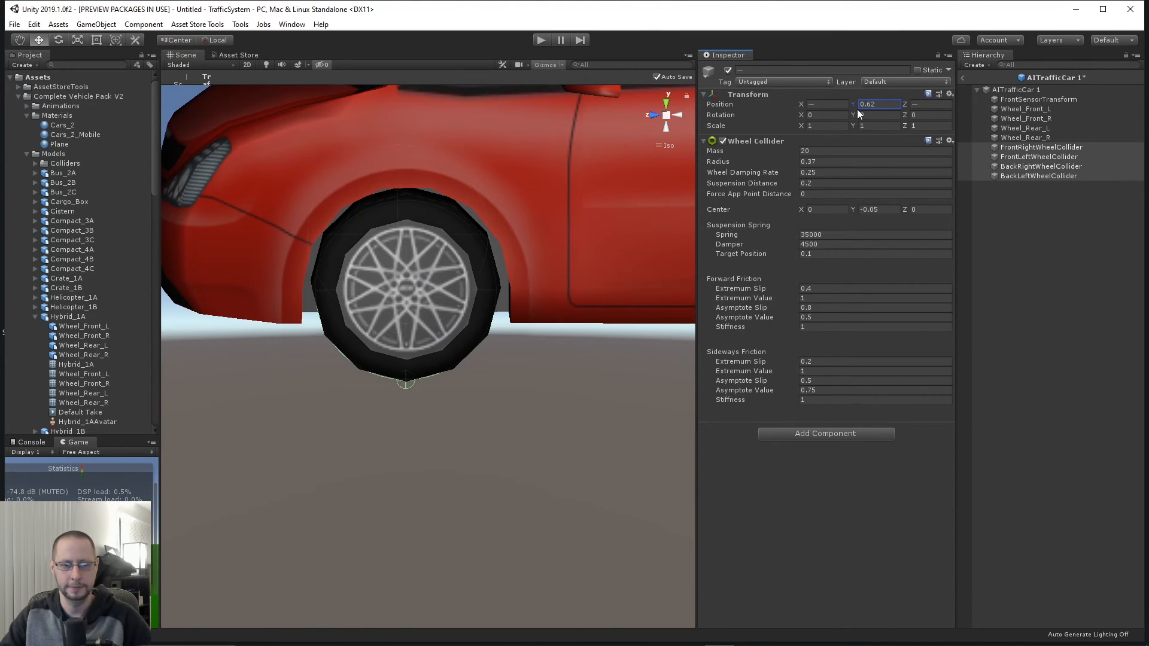
- Set the radius of the four wheel colliders to 0.39
middle_drag(541, 354, 547, 292)
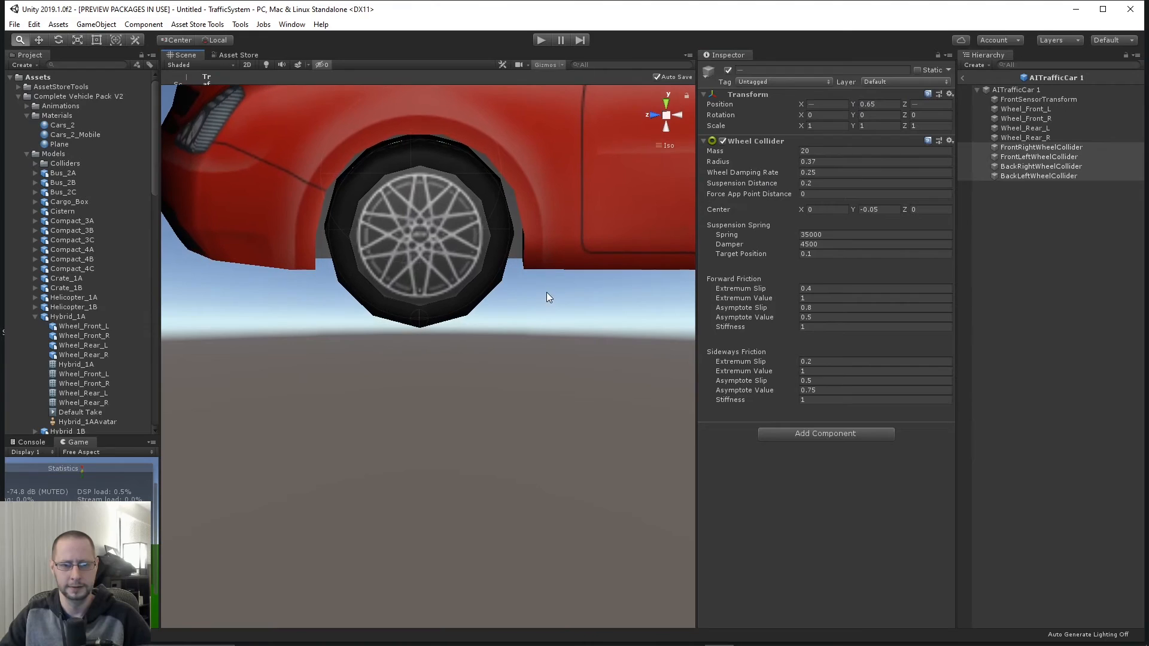
click(812, 162)
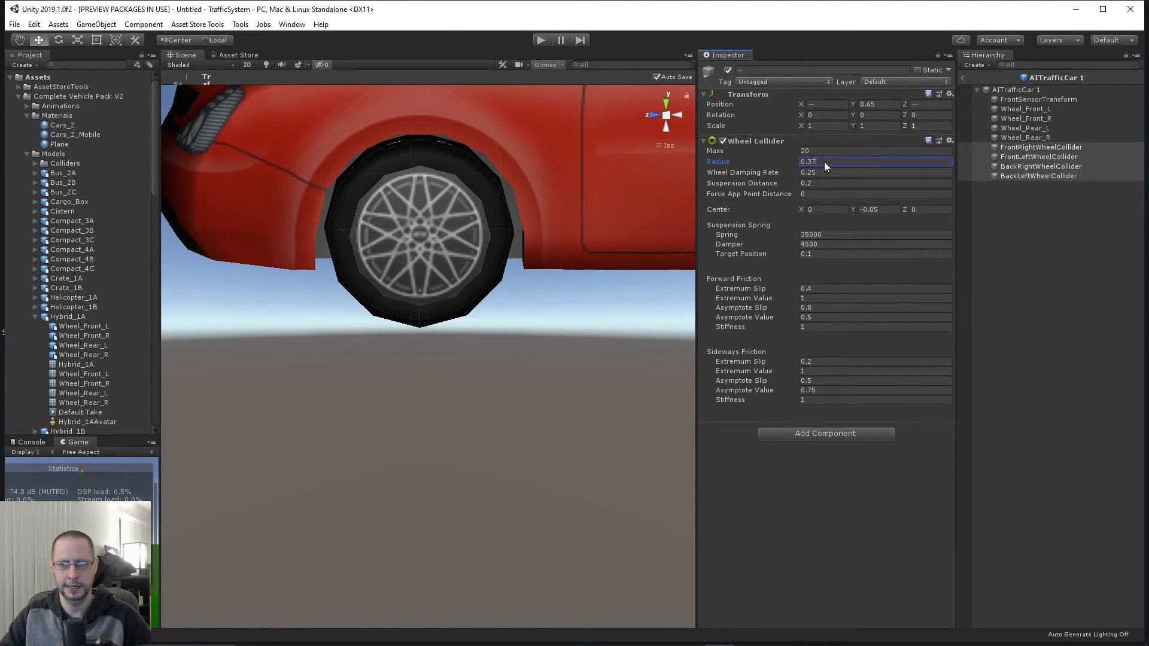
key(BackSpace)
text(9)
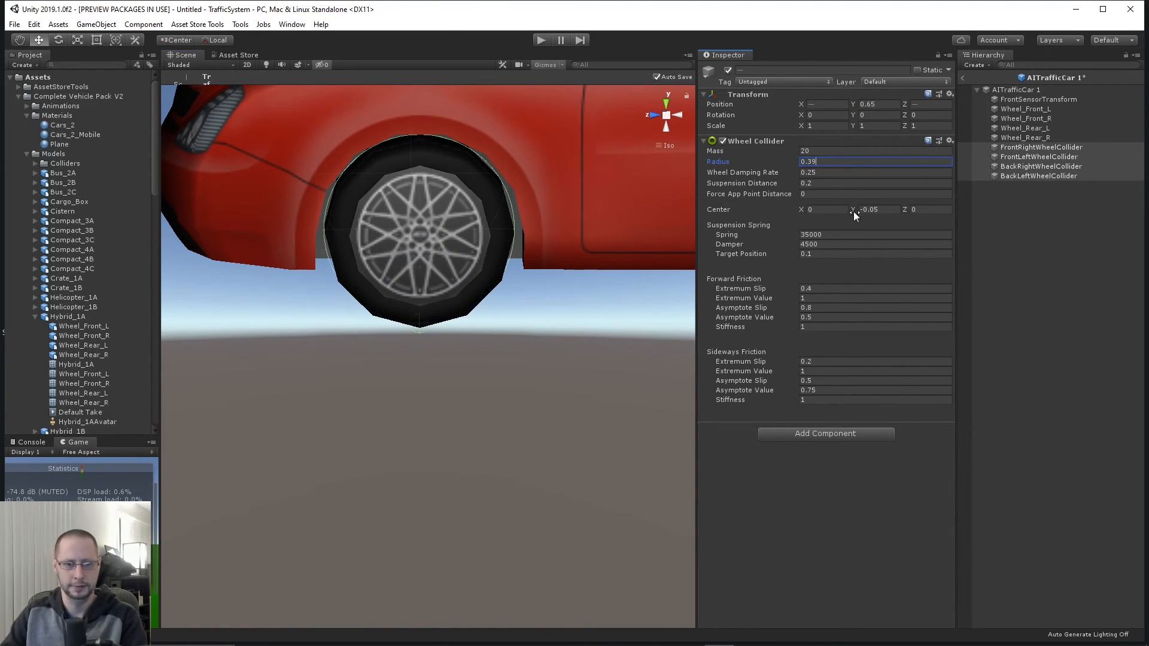
- Check the collider fit around the wheels and set the radius of the four wheel colliders to 0.38
middle_drag(316, 376, 388, 204)
right_drag(389, 203, 404, 141)
middle_drag(403, 142, 293, 519)
right_drag(368, 448, 483, 345)
click(825, 164)
key(BackSpace)
text(8)
middle_drag(519, 271, 459, 289)
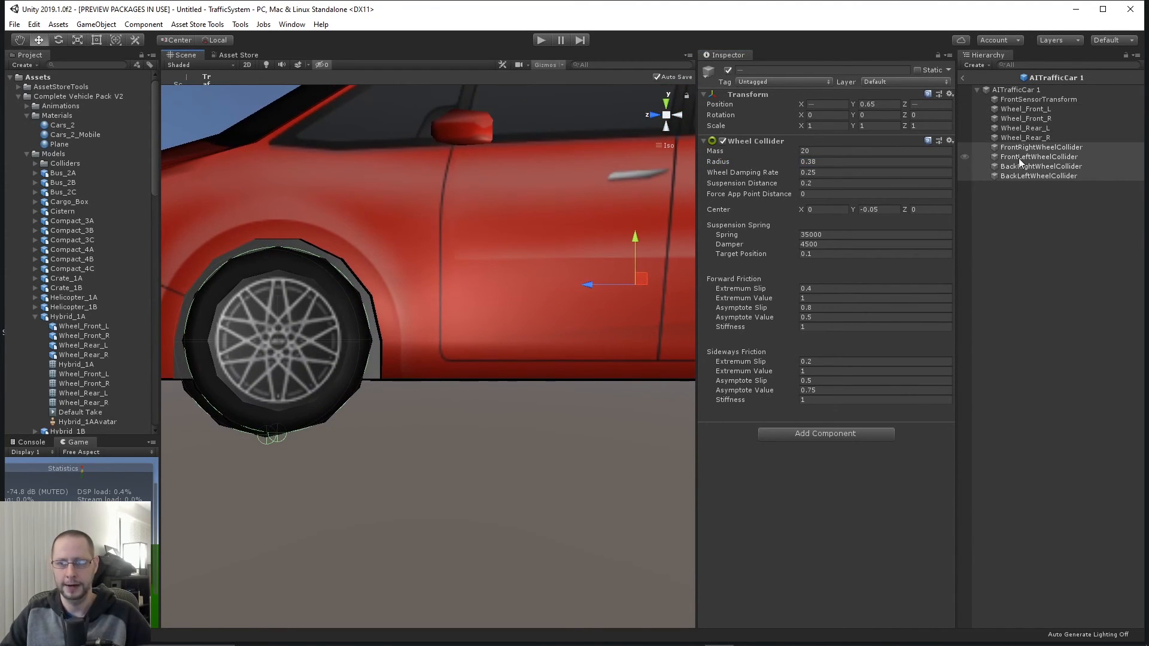
- Leave the AITrafficCar 1 prefab editing mode and return to the Untitled traffic scene
click(967, 76)
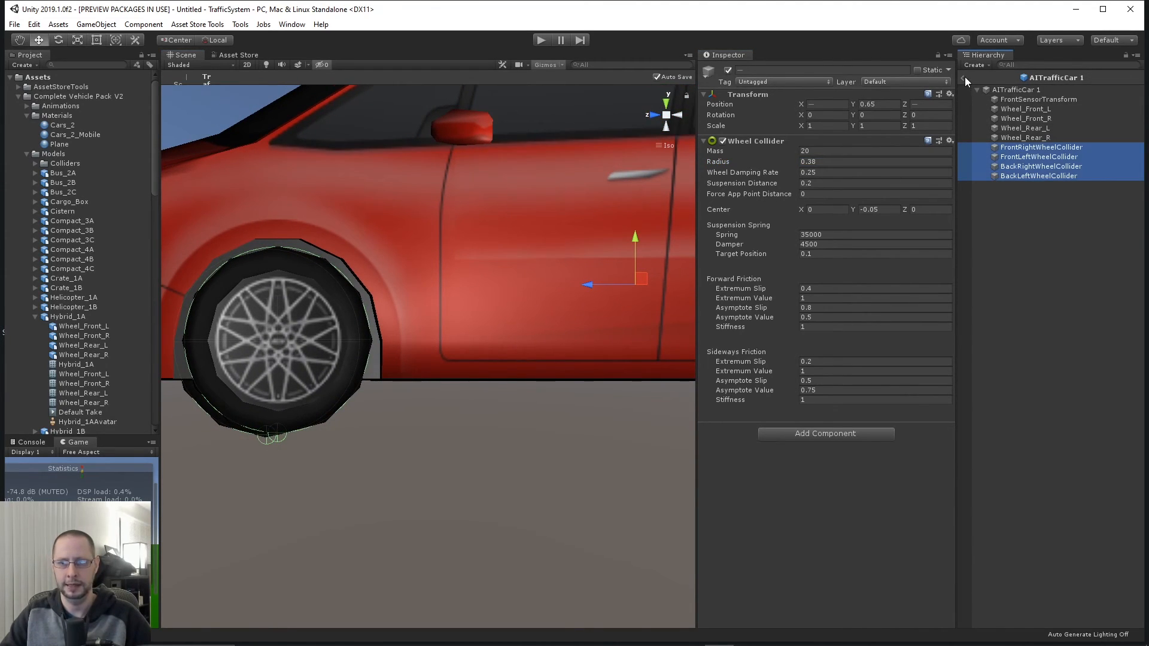
click(1011, 91)
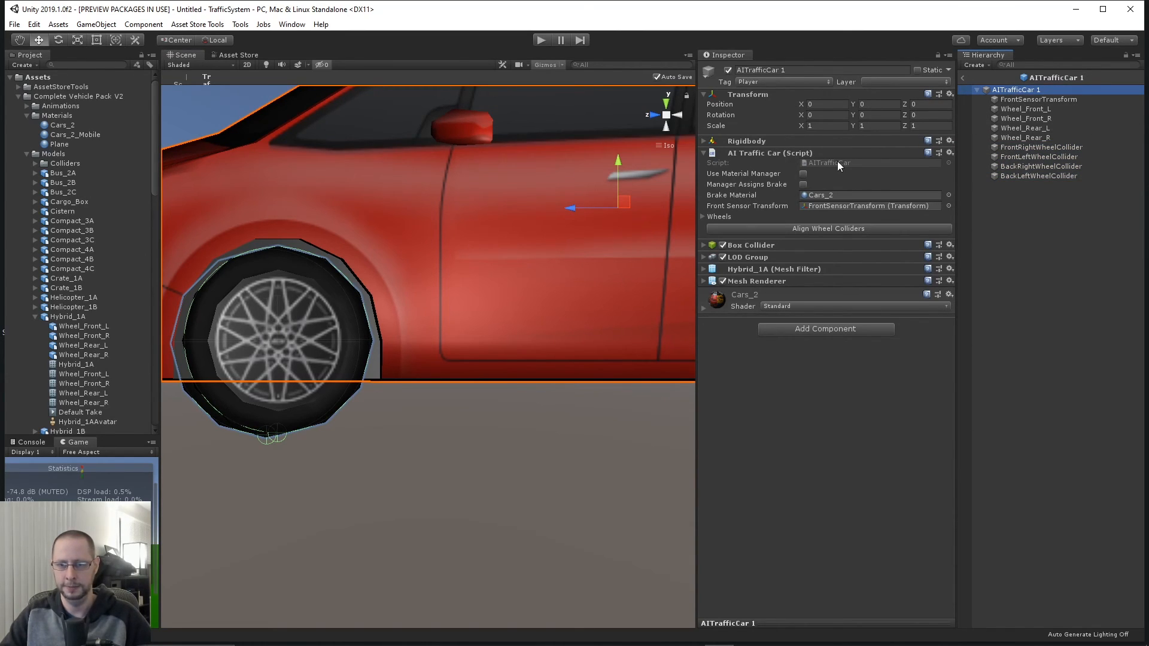
click(963, 79)
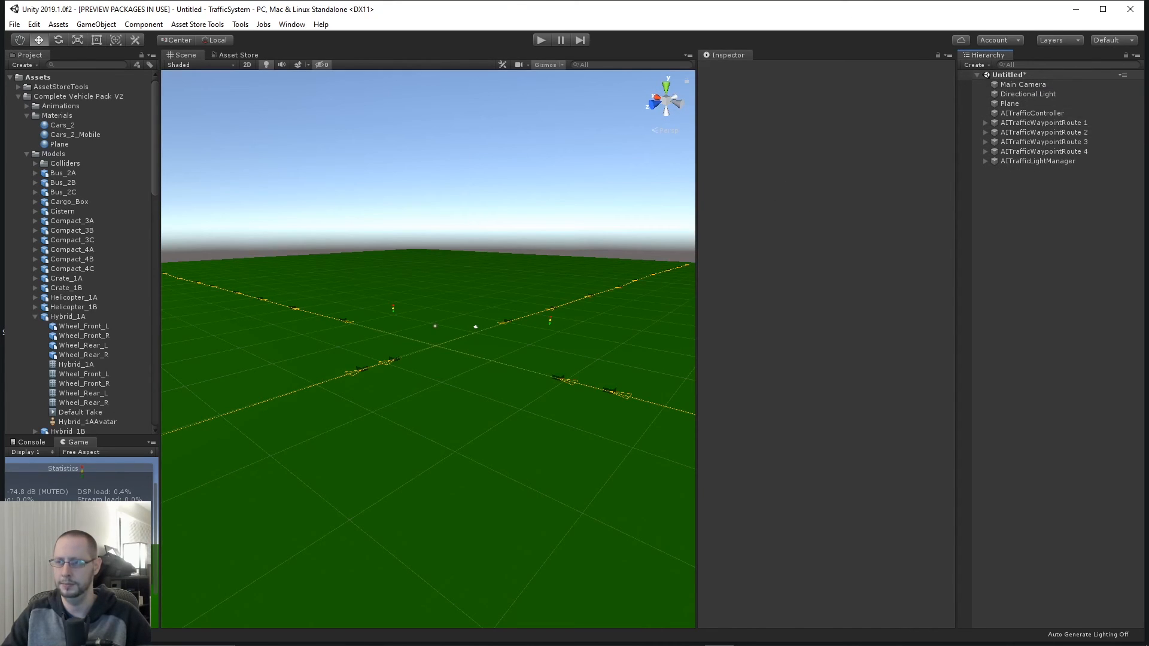
- Assign the AITrafficCar 1 prefab to Elements 1, 2 and 4 of Spawn Traffic Vehicles on AITrafficWaypointRoute 1 and AITrafficWaypointRoute 3
click(1079, 123)
ctrl+click(1081, 143)
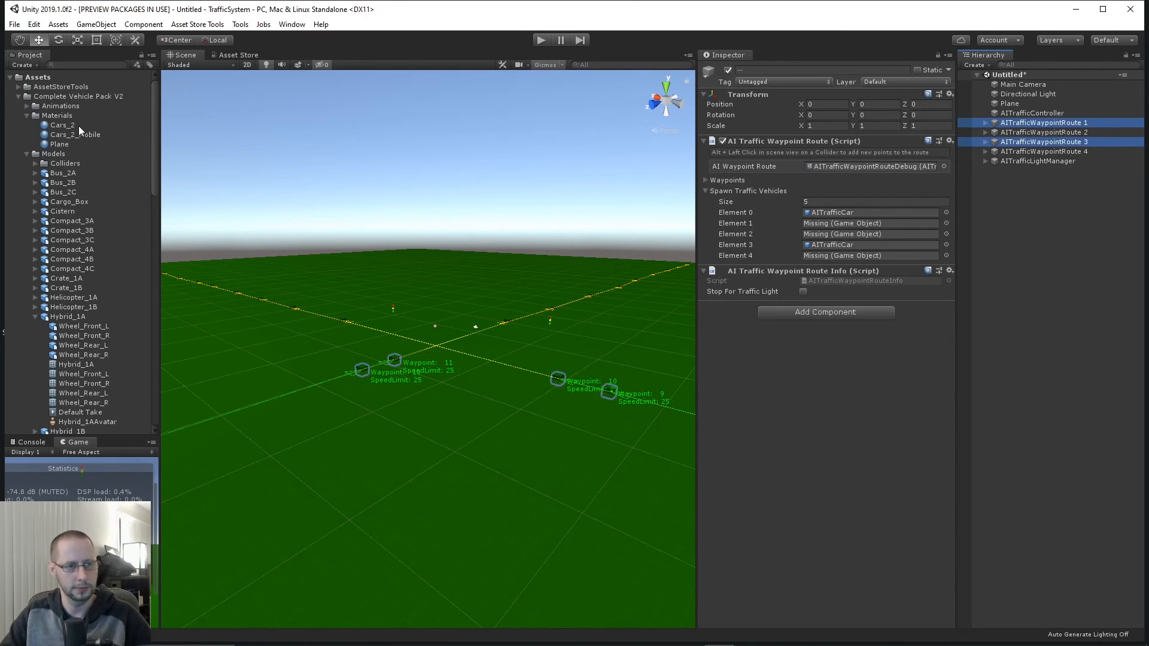
click(26, 154)
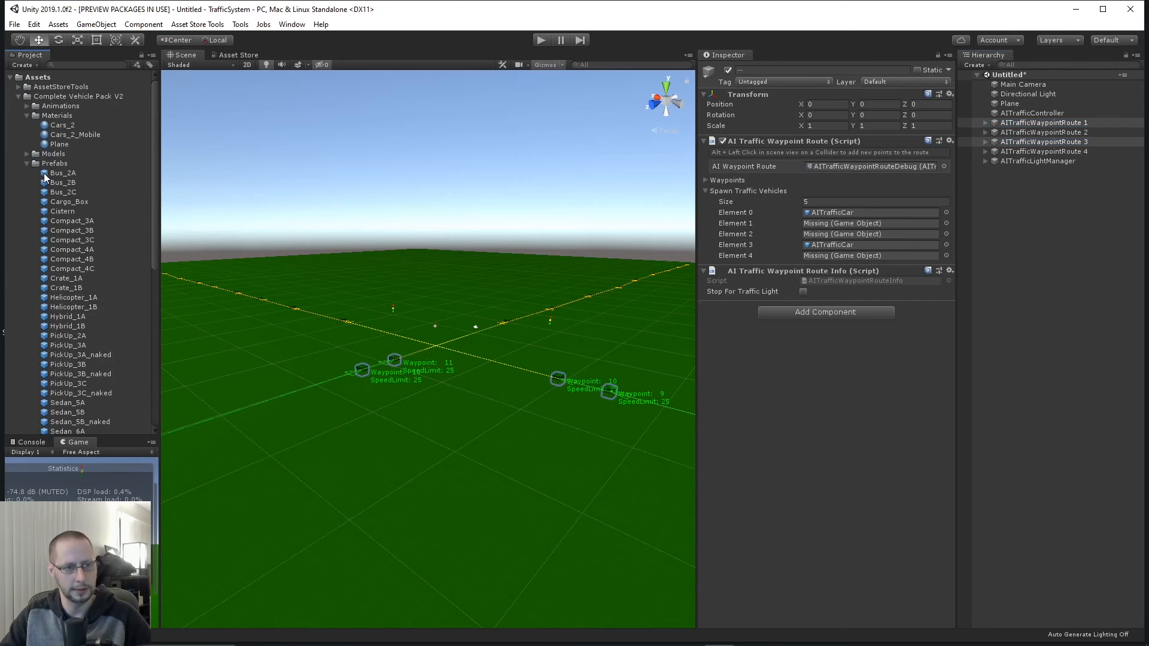
drag(73, 276, 856, 235)
drag(96, 279, 915, 256)
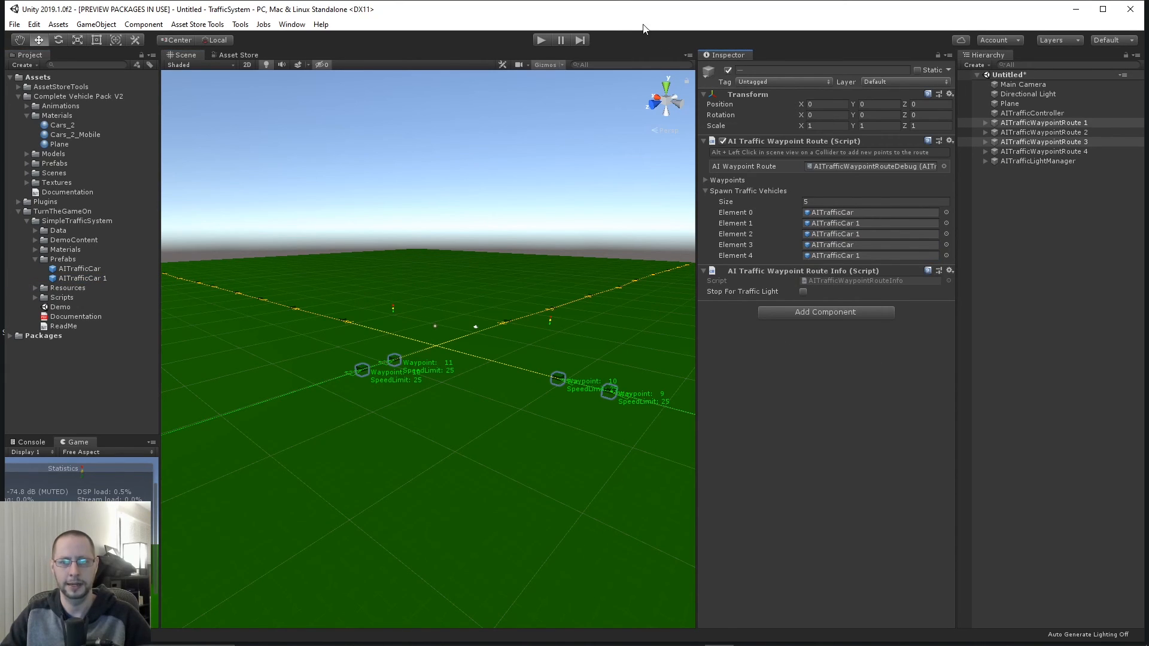
- Run the scene and examine a spawned traffic car's body and wheels up close on its route
click(540, 39)
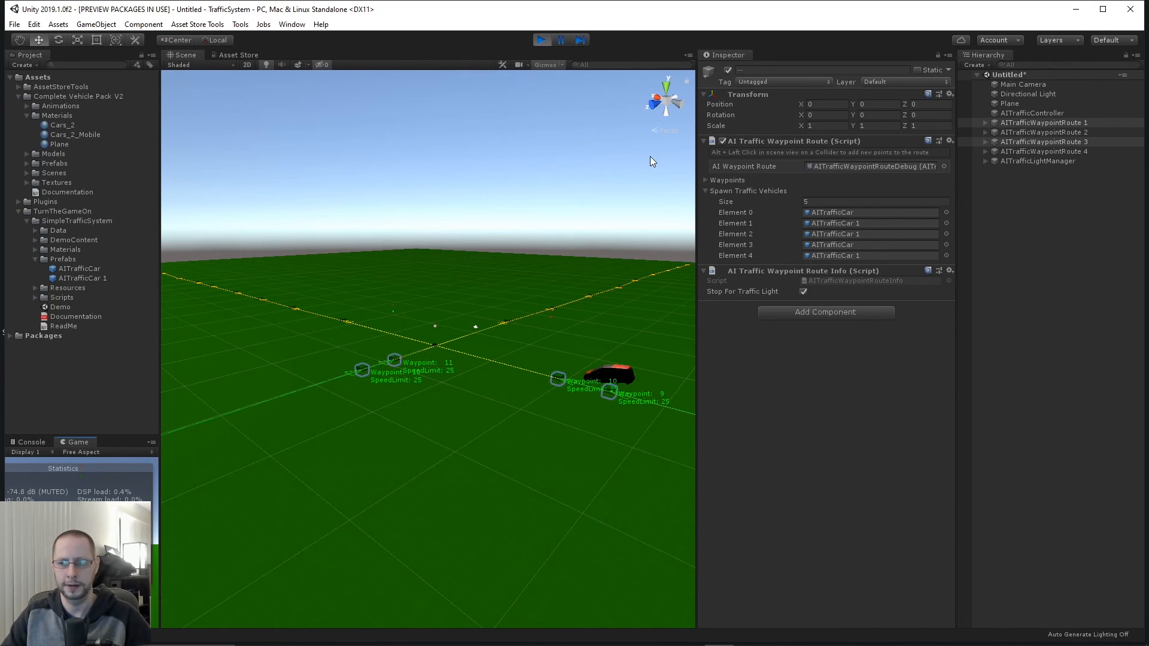
scroll(534, 383, up, 3)
middle_drag(543, 344, 440, 326)
scroll(442, 325, up, 3)
middle_drag(575, 344, 489, 267)
scroll(487, 275, up, 3)
right_drag(480, 276, 496, 248)
middle_drag(498, 246, 512, 258)
- Set the Directional Light's X rotation to 48.6 while checking how the cars driving along the routes are lit
click(1024, 93)
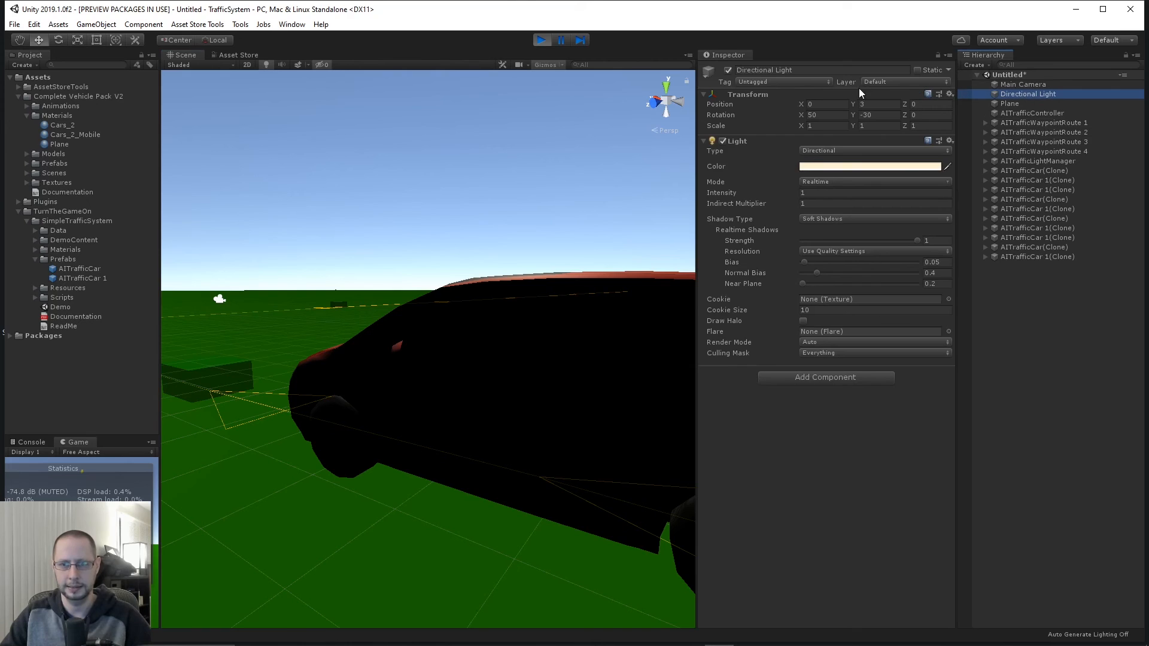
drag(801, 115, 960, 71)
scroll(462, 222, down, 5)
scroll(459, 230, up, 4)
middle_drag(460, 237, 461, 249)
right_drag(460, 249, 289, 324)
middle_drag(289, 324, 219, 302)
drag(800, 113, 610, 123)
right_drag(575, 213, 153, 359)
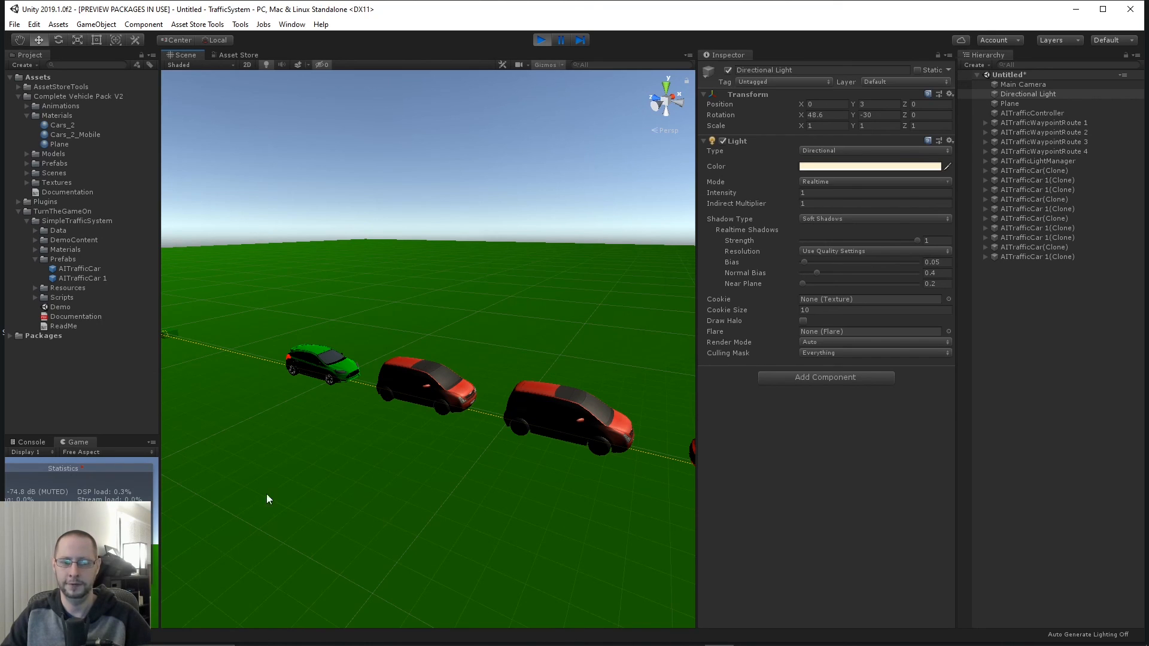
right_drag(359, 469, 590, 459)
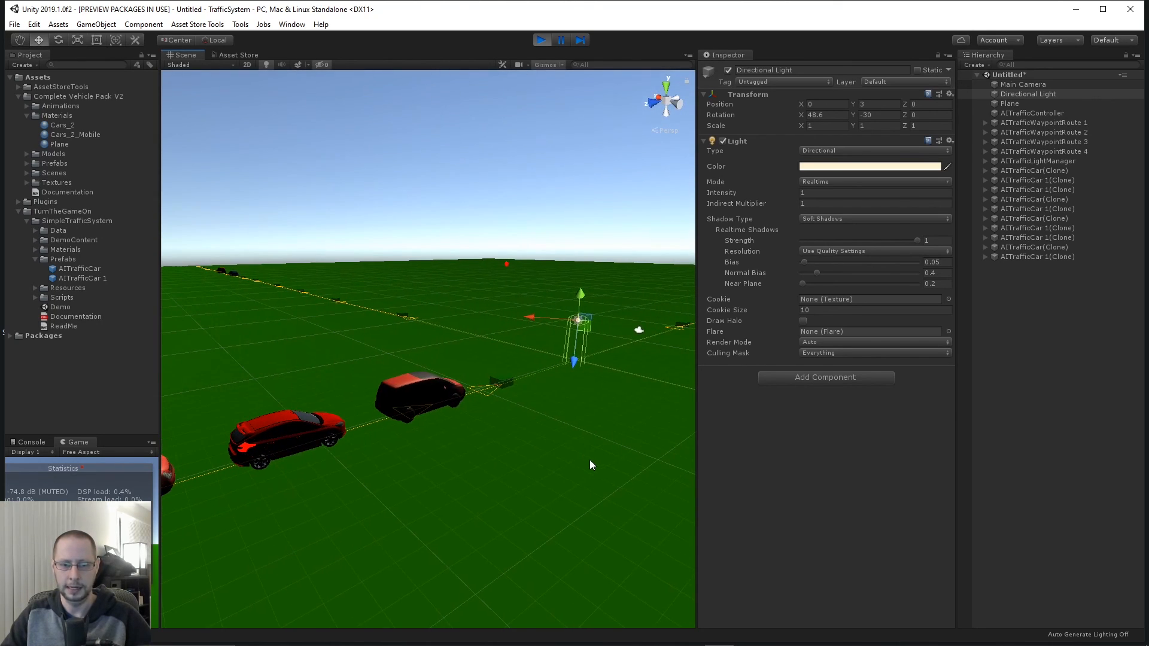